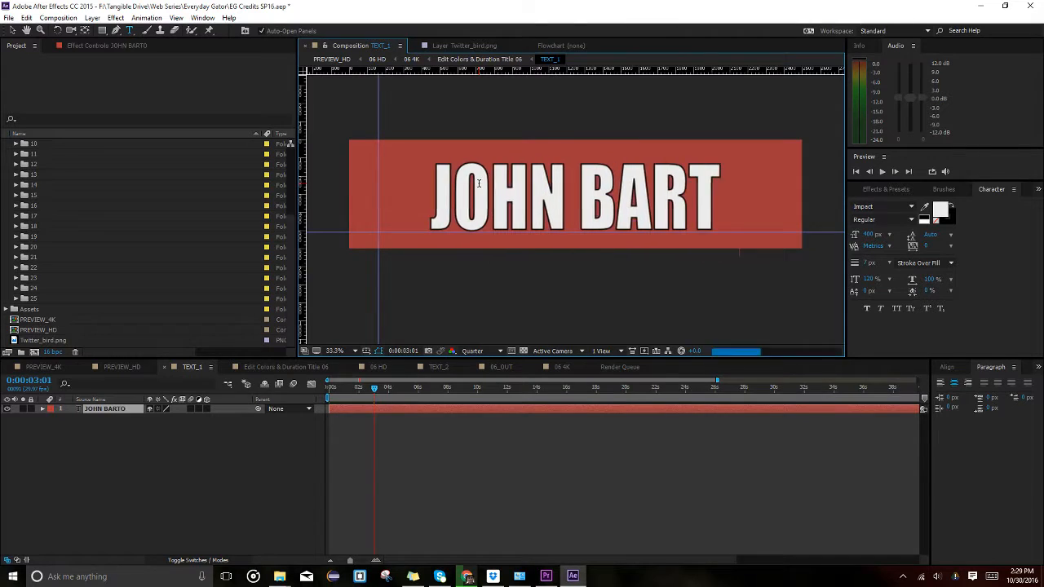
Retype the title as the person's name in all capitals, then switch to Premiere Pro for reference.
key("ctrl+a")
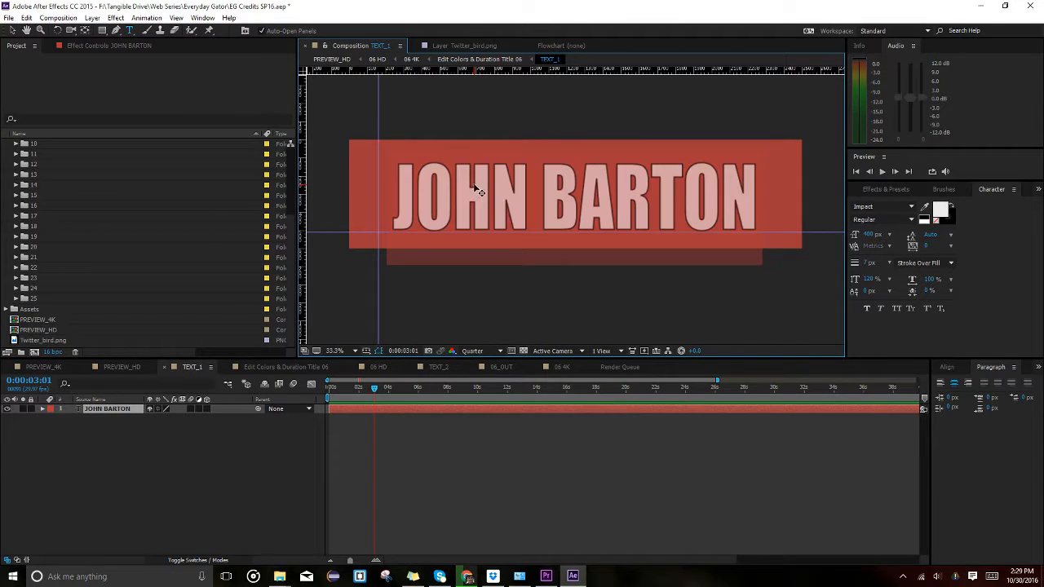
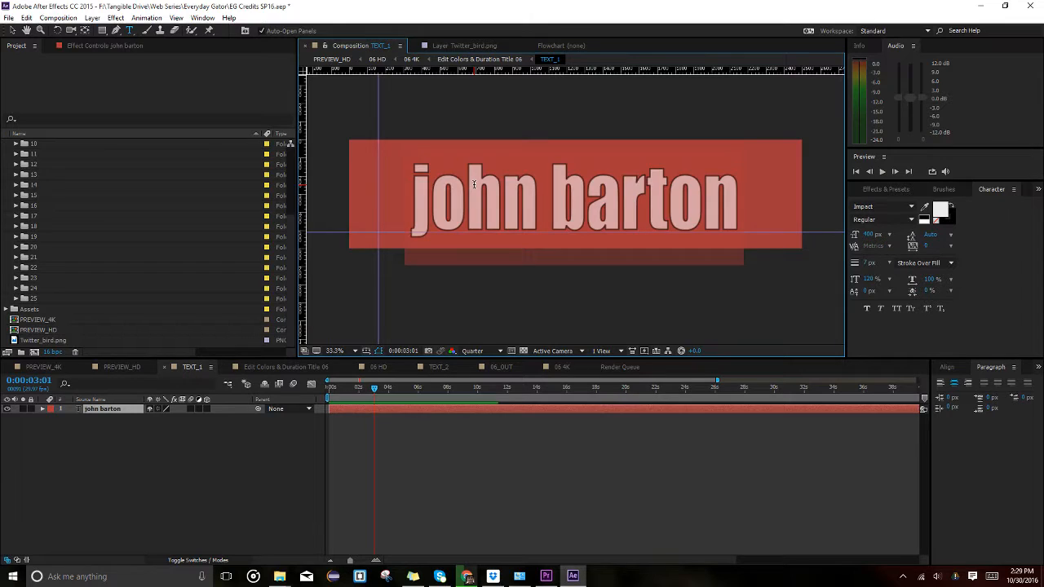
key("ctrl+a")
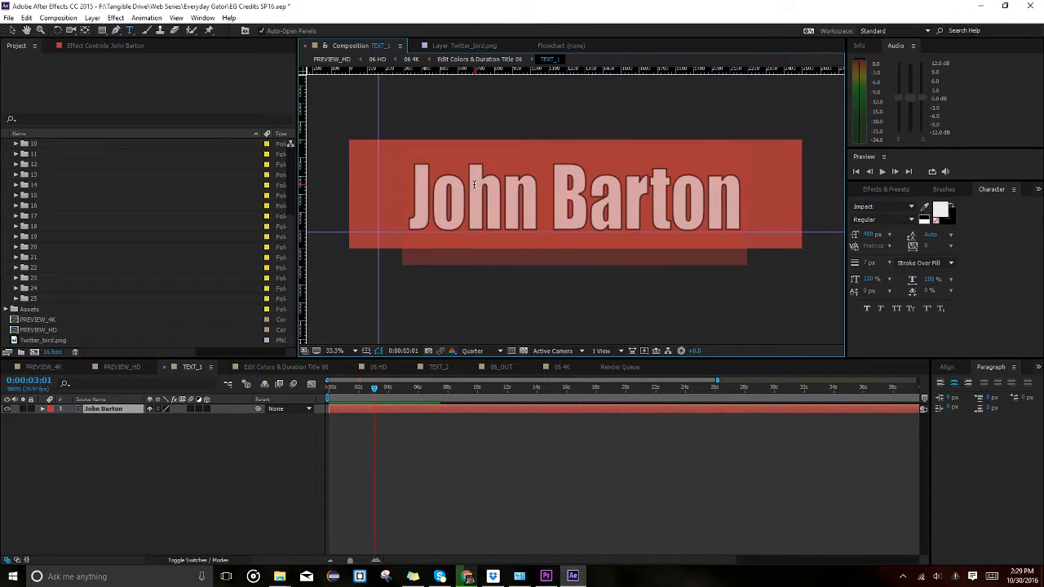
key("ctrl+a")
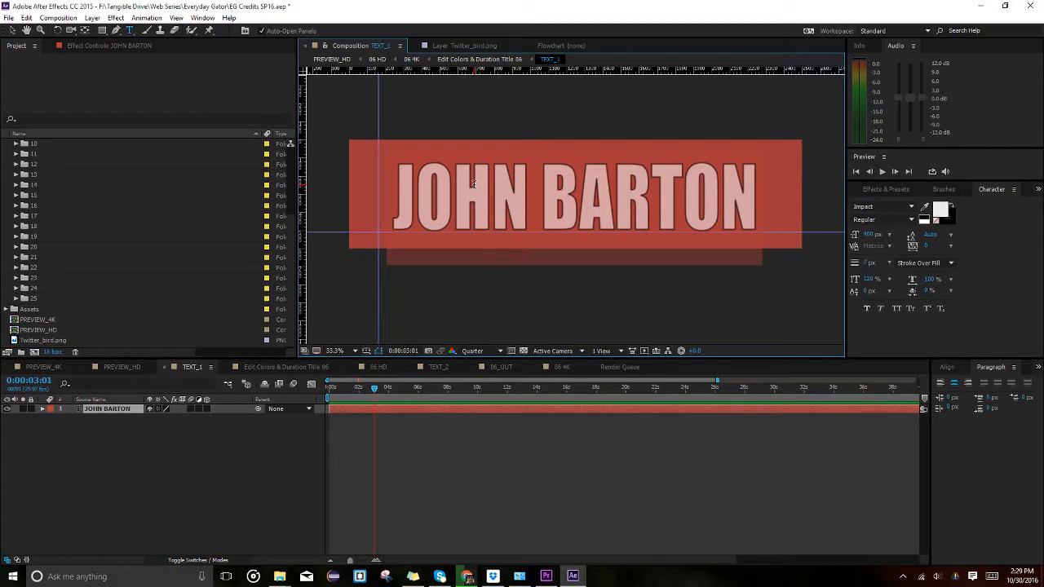
key("alt+Tab")
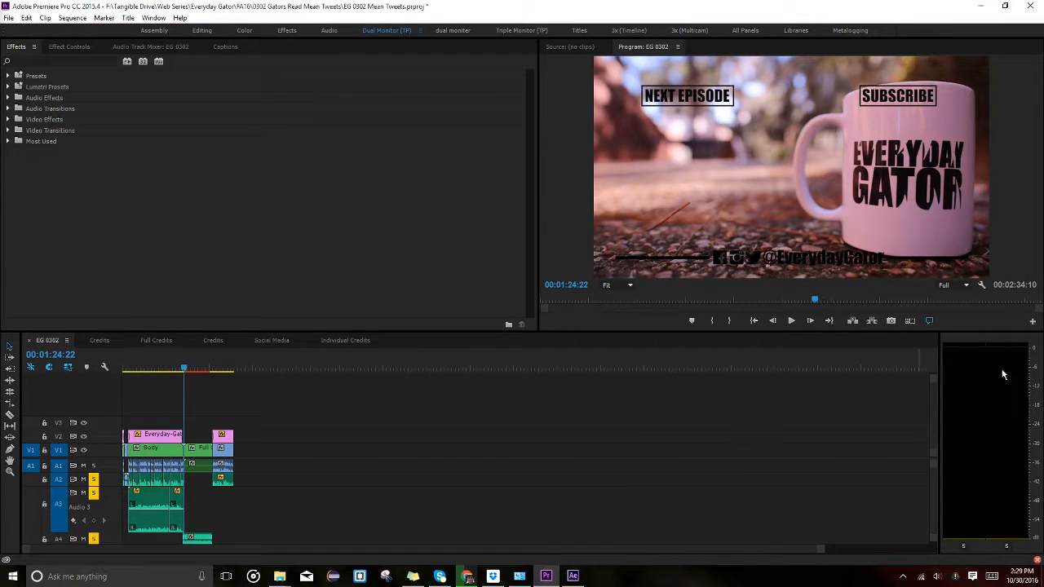
Go back to After Effects after checking the Premiere end card with the Twitter handle.
left_click(574, 576)
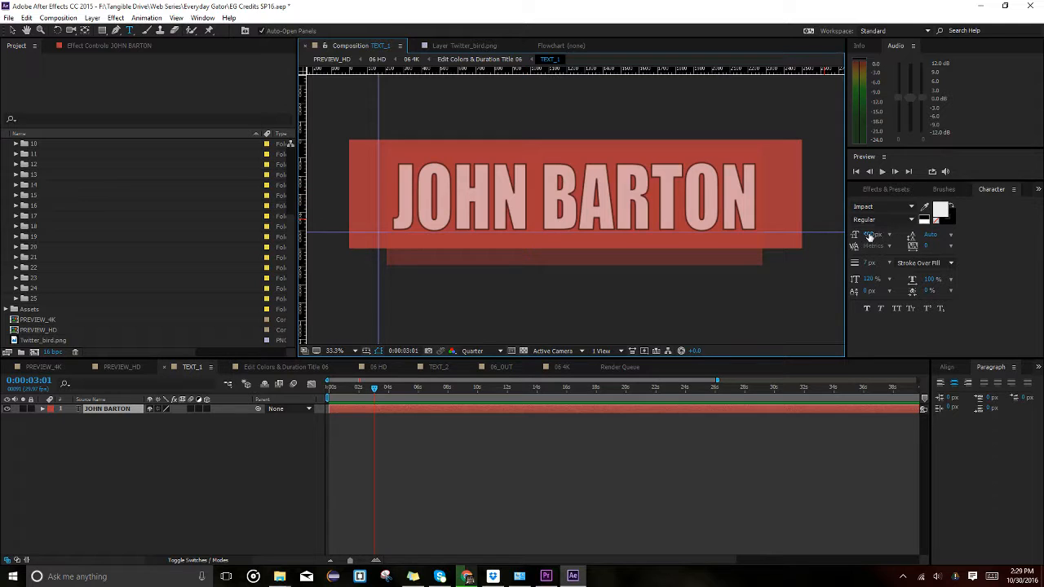
Scrub the name's font size up to nearly fill the red bar, then open Edit Colors & Duration Title 06.
left_click_drag(869, 235, 911, 245)
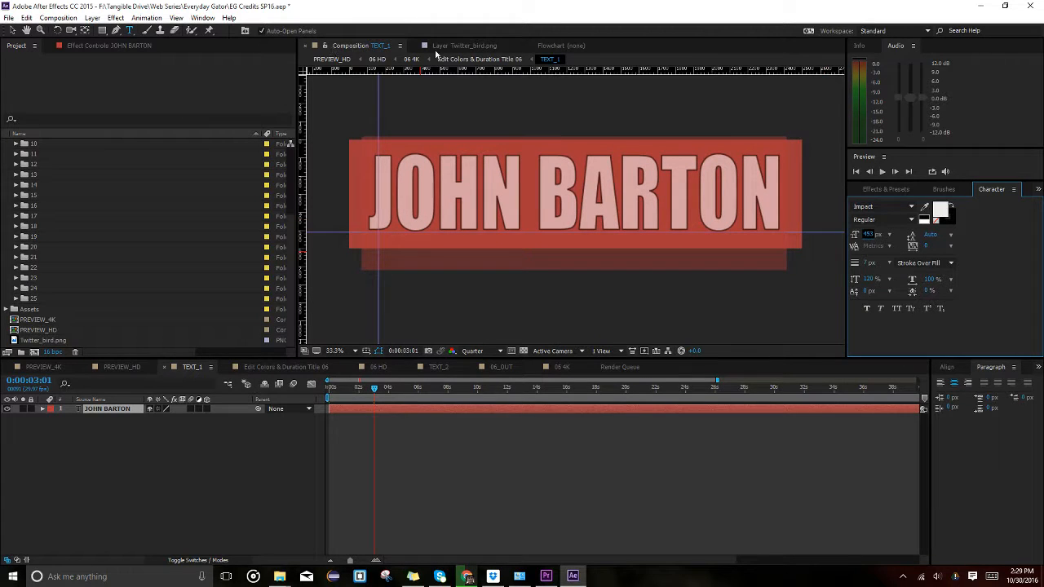
left_click(13, 30)
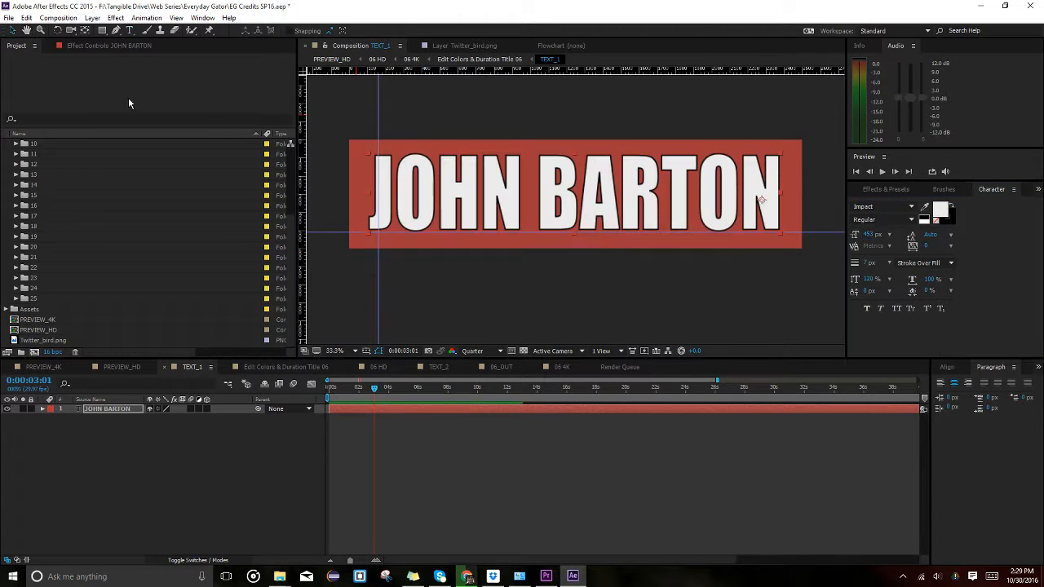
left_click(525, 285)
left_click(657, 197)
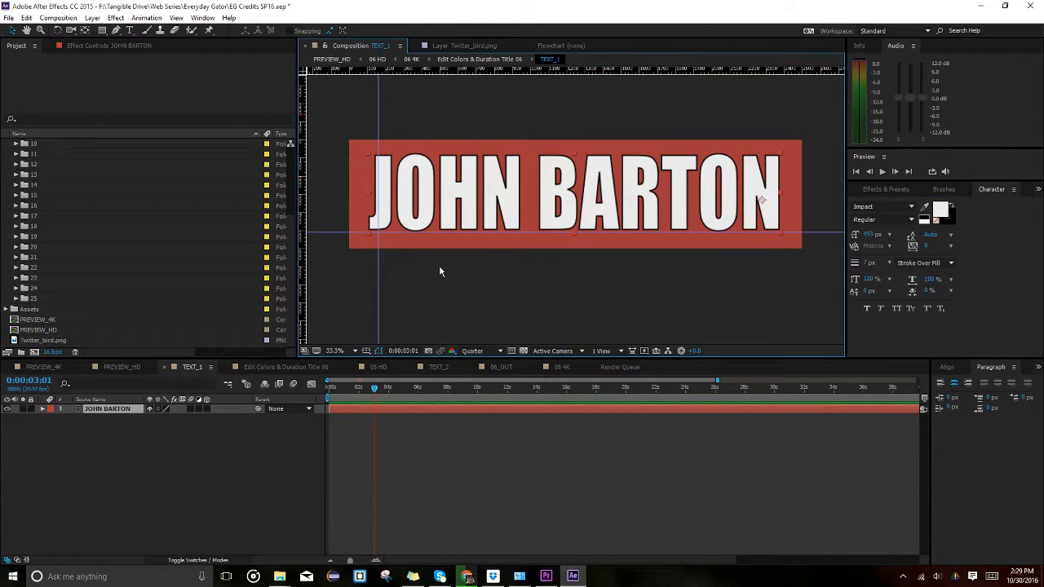
left_click(559, 306)
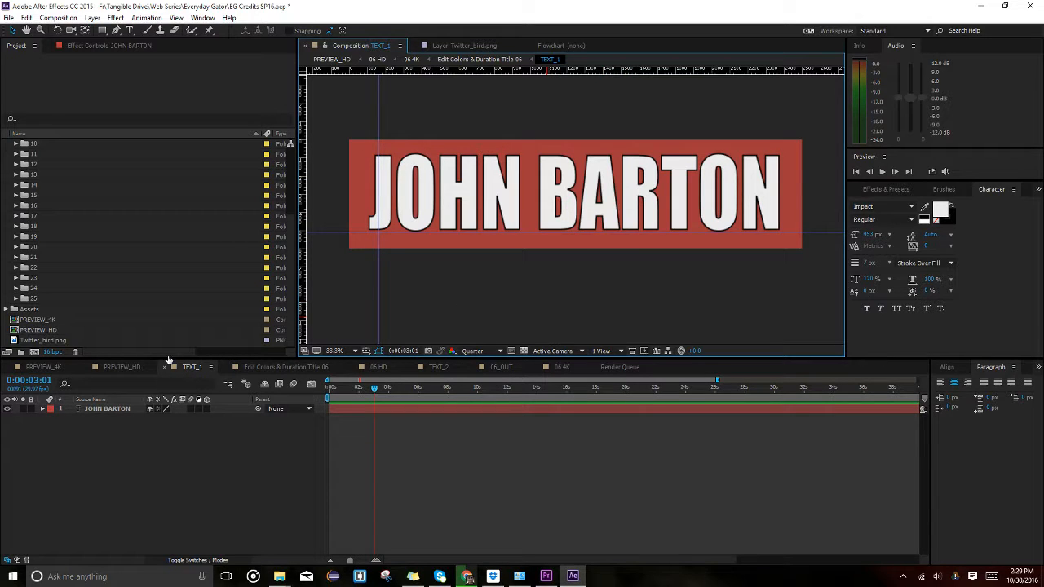
left_click(302, 369)
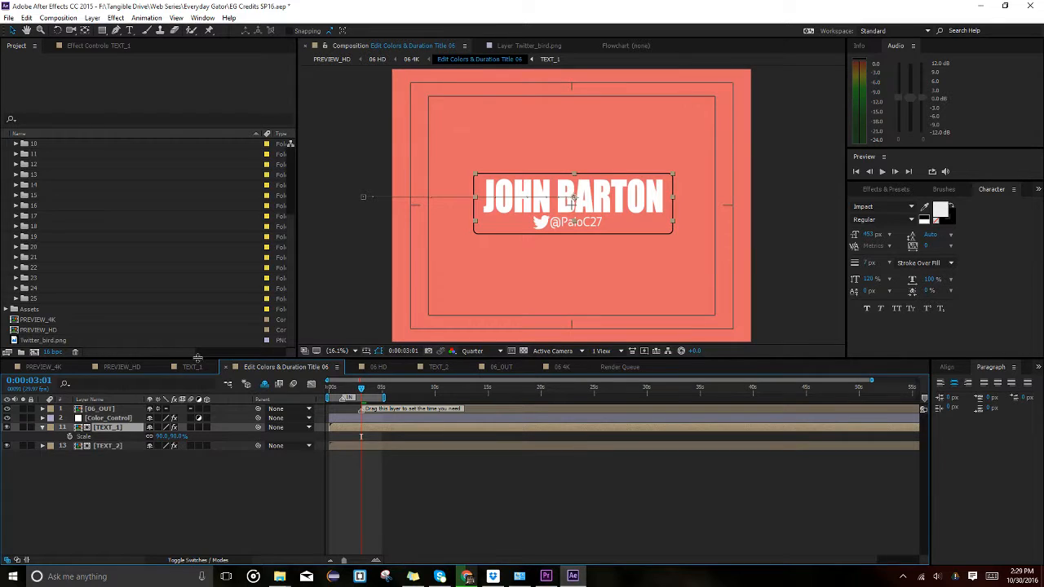
In the TEXT_1 precomp, scale up the name layer and check it in PREVIEW_HD.
double_click(501, 208)
left_click(614, 199)
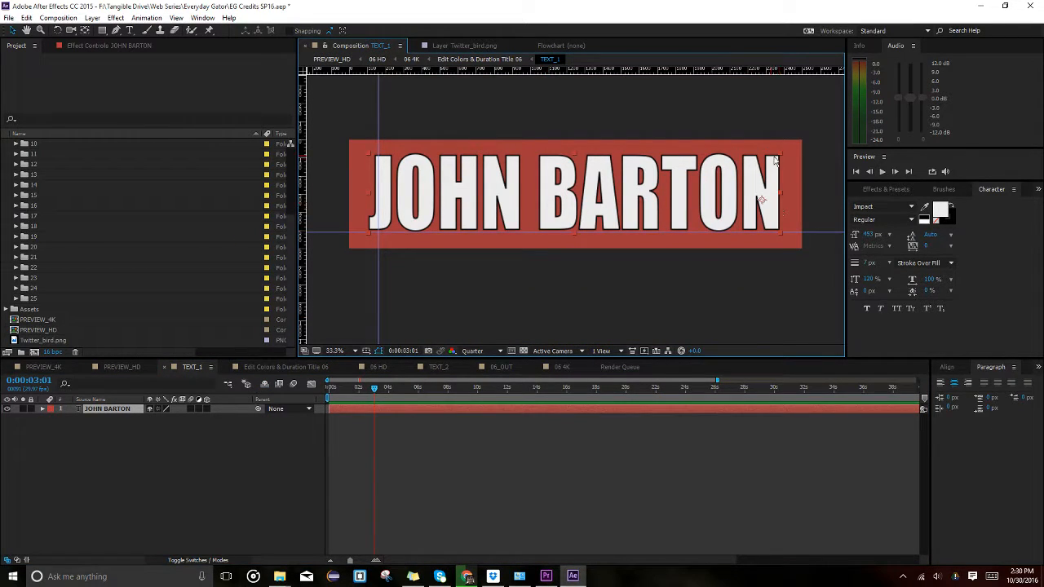
left_click_drag(782, 153, 924, 113)
left_click(119, 367)
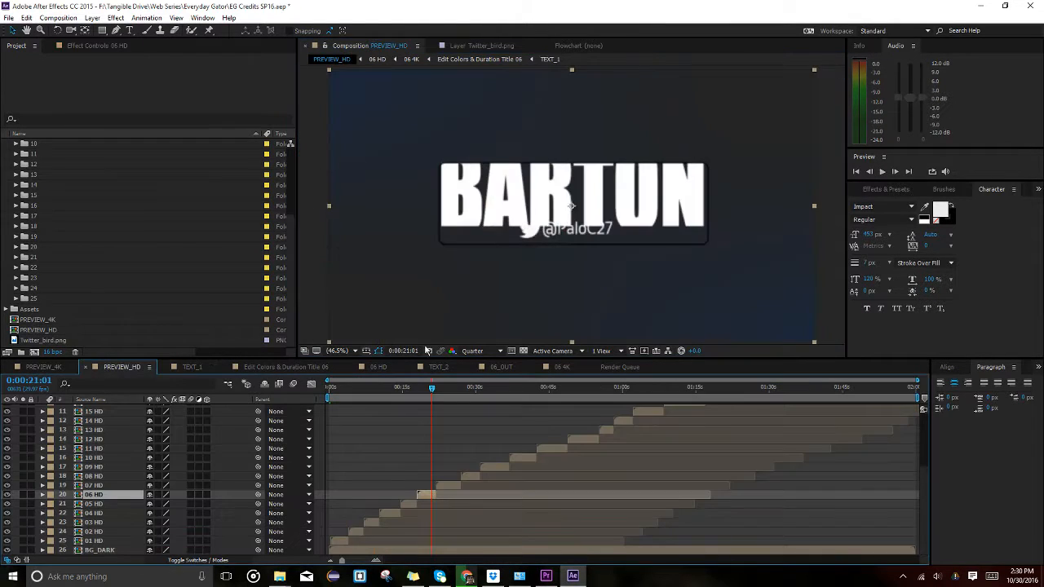
left_click(188, 369)
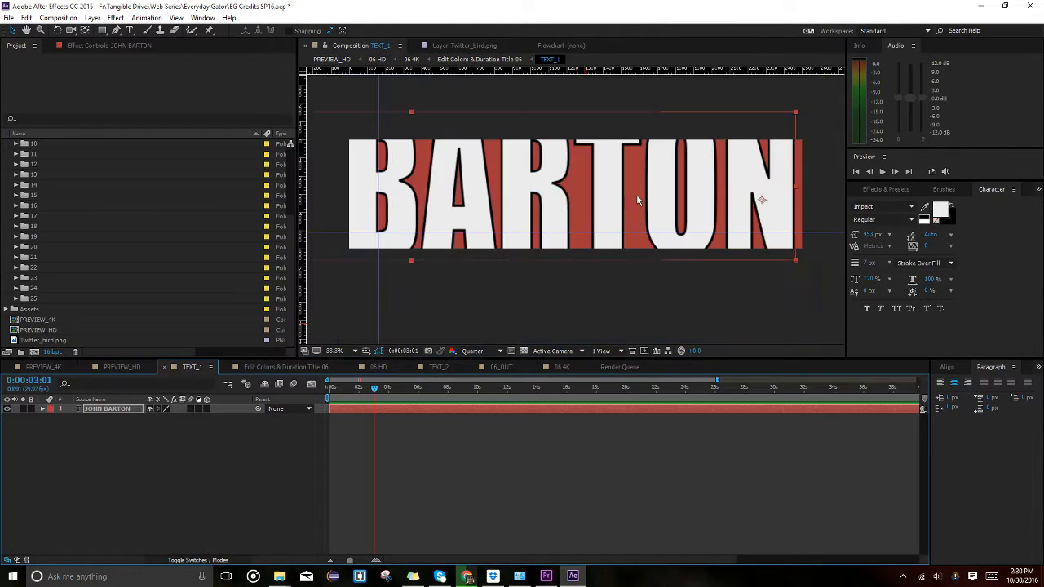
Undo the oversized scale, shrink the name to about three-quarters, center it on the red bar, and preview.
key("ctrl+z")
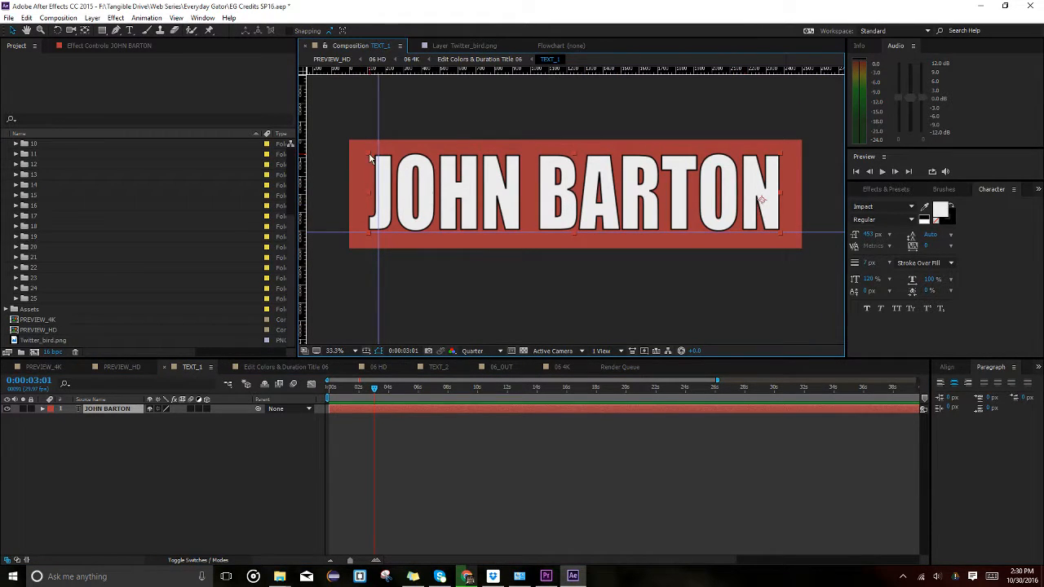
mouse_move(370, 155)
left_mouse_down()
mouse_move(510, 224)
mouse_move(375, 165)
left_mouse_up()
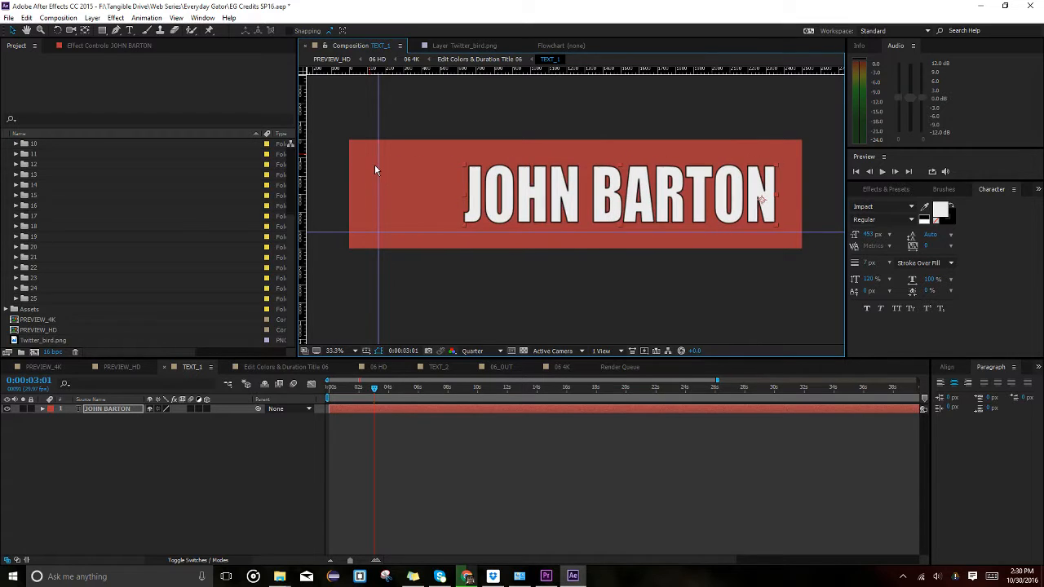
left_click_drag(581, 186, 539, 185)
left_click(538, 306)
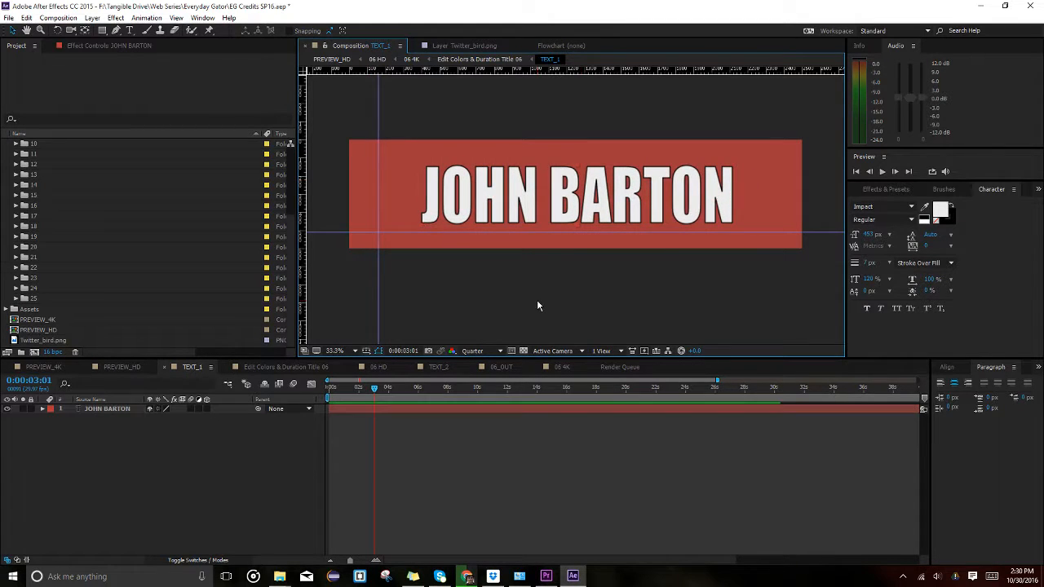
left_click(122, 366)
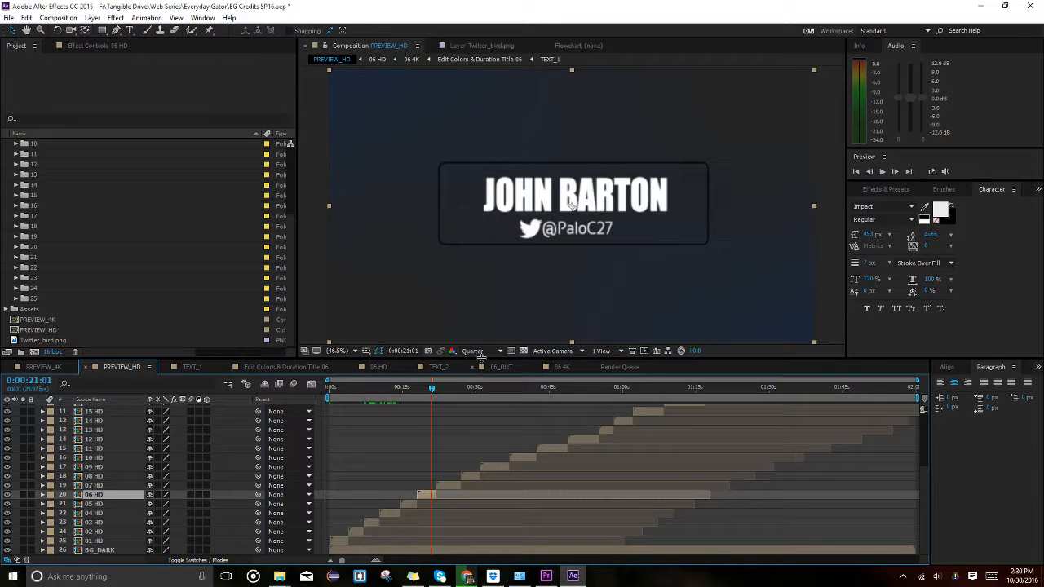
Reopen the TEXT_1 precomp through 06 HD and Edit Colors comps and increase the name's font size.
left_click(376, 371)
left_click(284, 367)
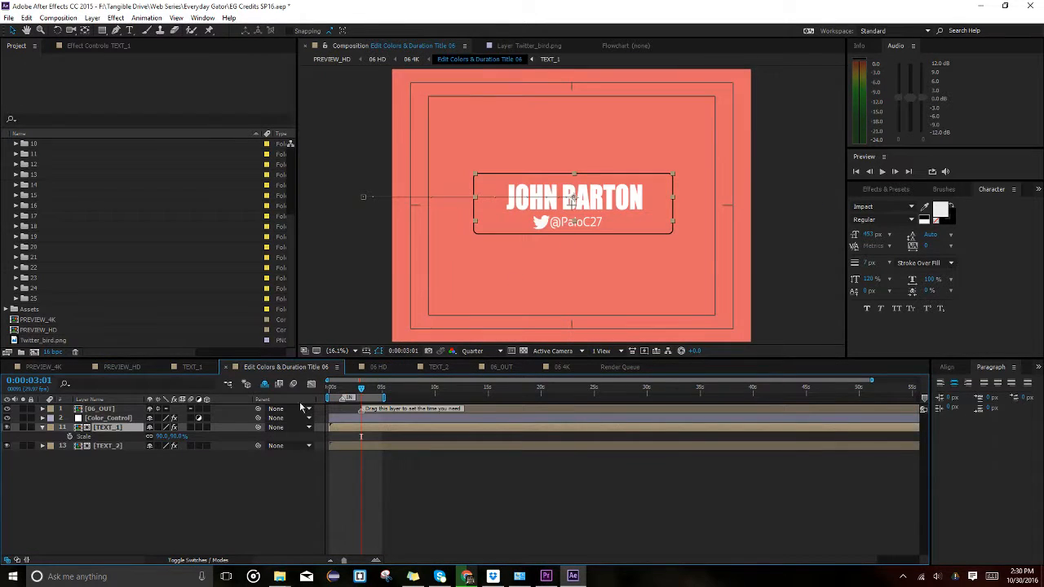
double_click(354, 426)
double_click(516, 179)
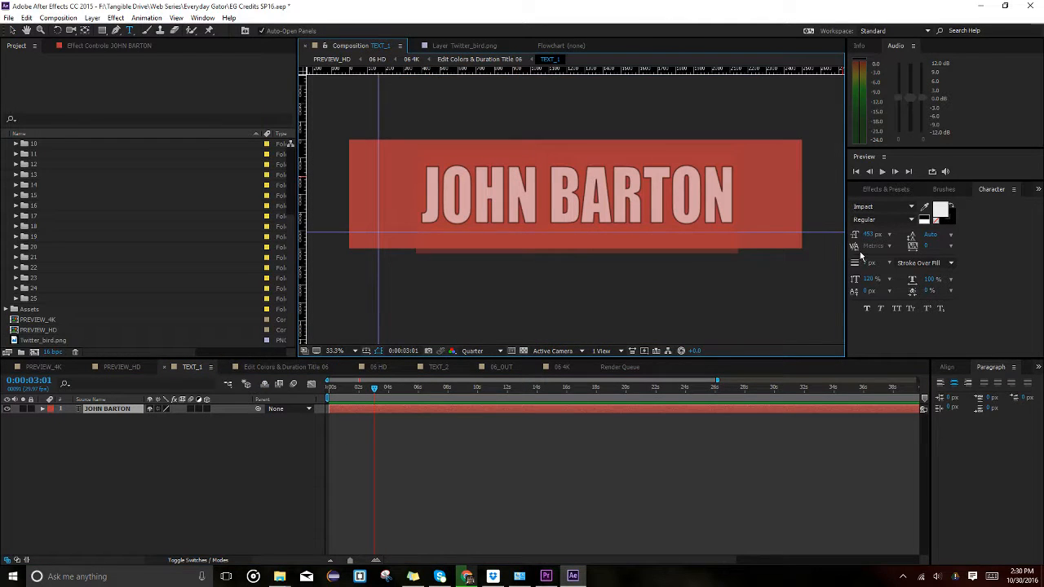
left_click_drag(869, 235, 940, 234)
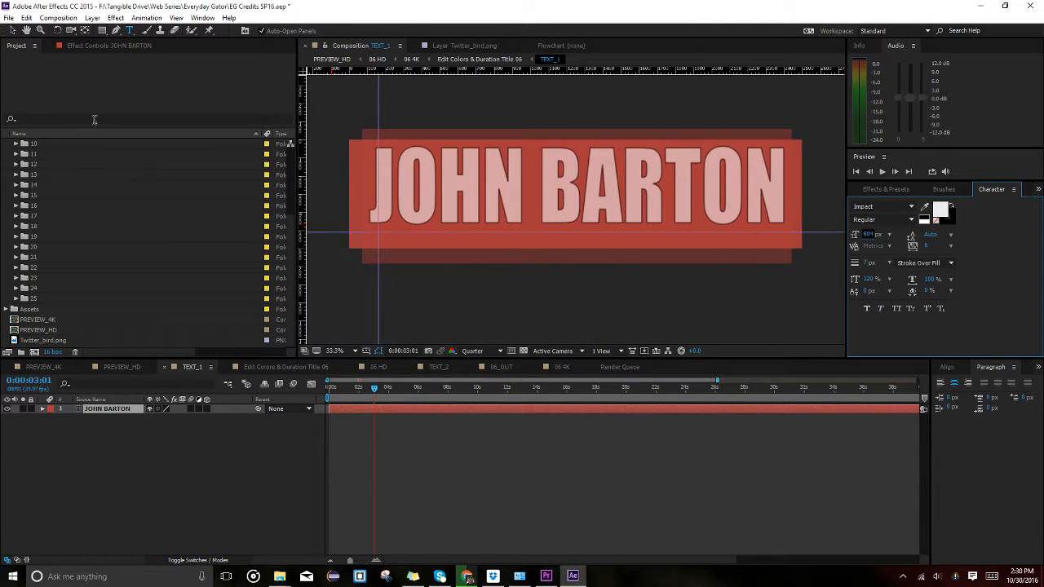
left_click(12, 31)
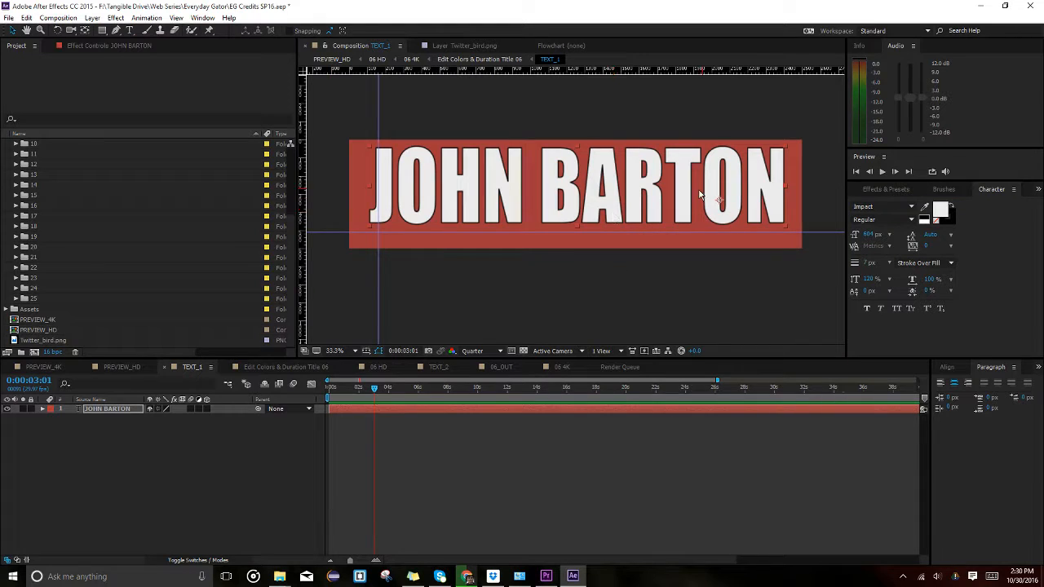
Nudge the name down and left within the red box, enlarge it slightly, and view PREVIEW_HD.
left_click_drag(721, 204, 626, 210)
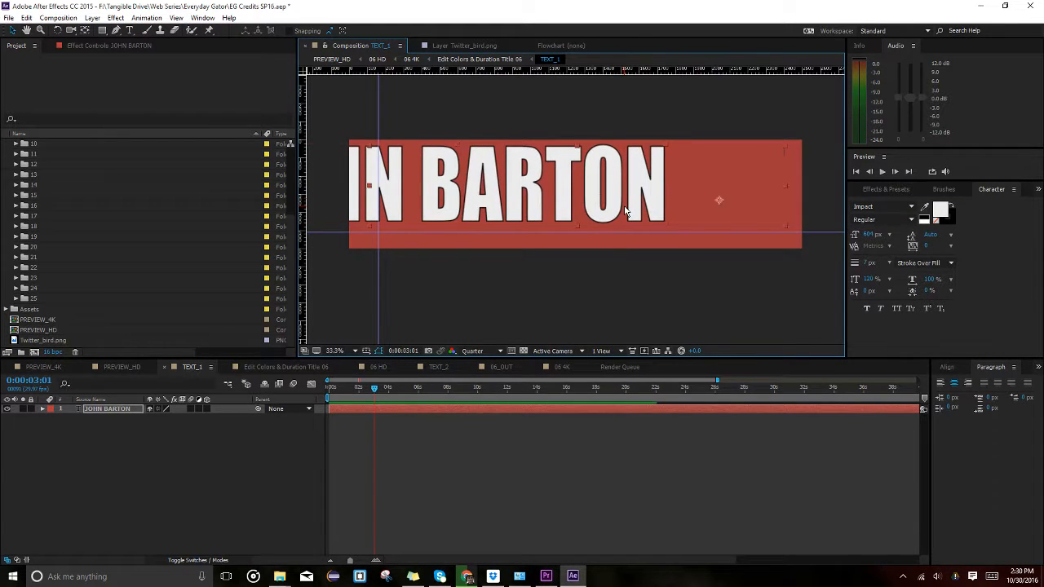
key("ctrl+z")
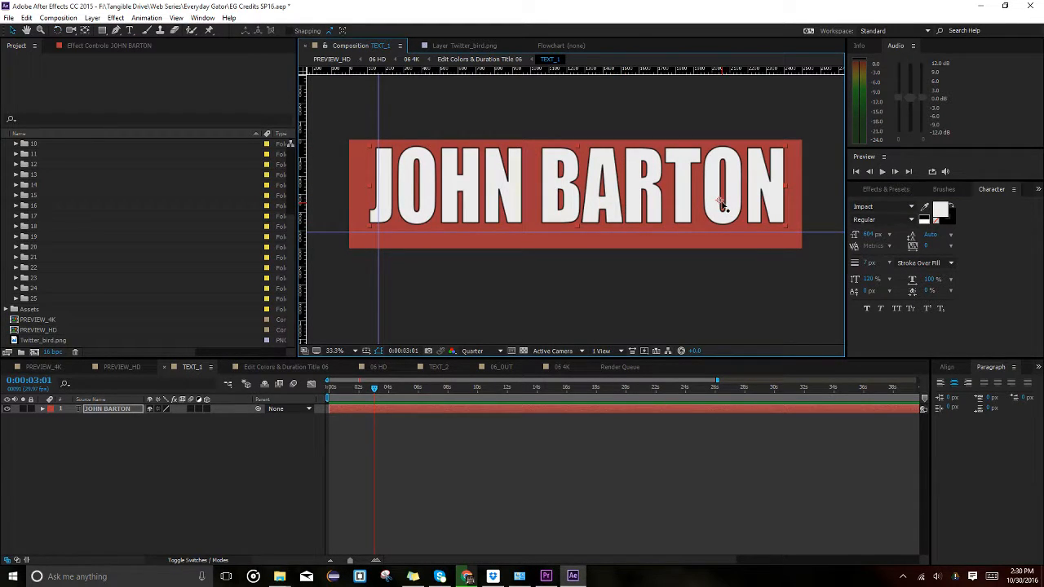
key("y")
key("v")
left_click_drag(620, 189, 618, 196)
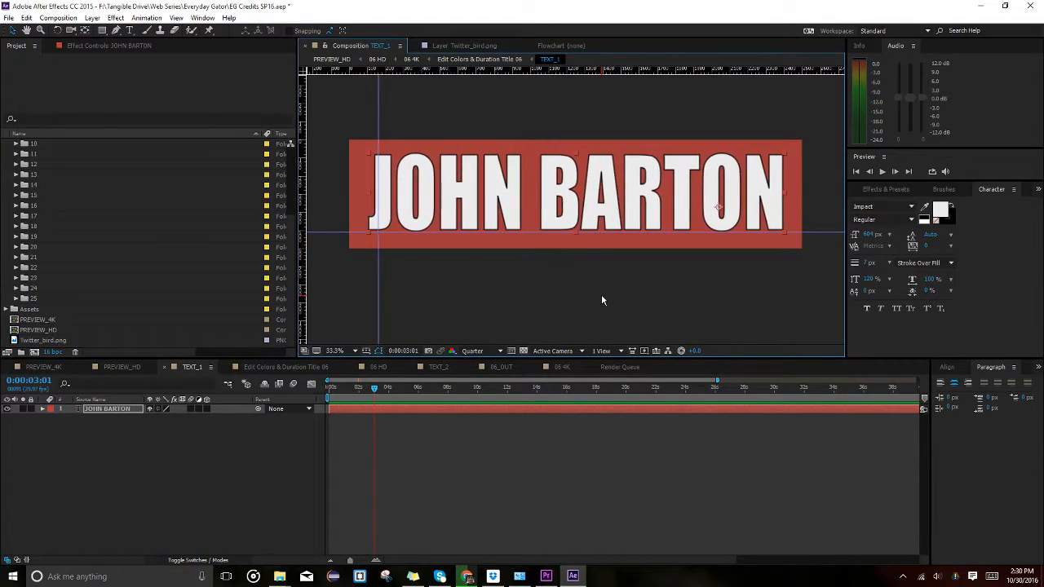
mouse_move(488, 219)
left_mouse_down()
mouse_move(465, 210)
mouse_move(475, 211)
left_mouse_up()
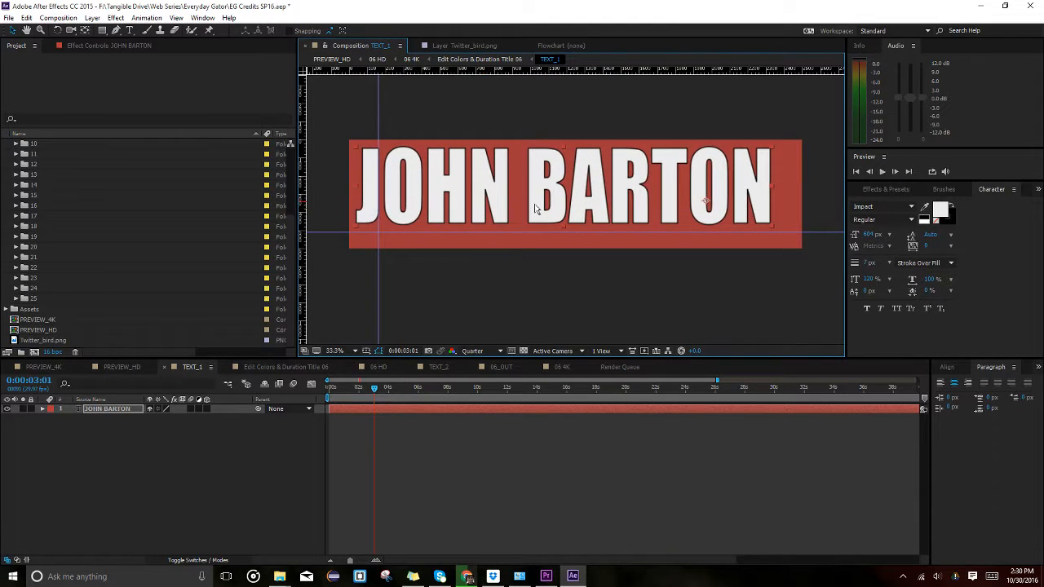
mouse_move(771, 226)
left_mouse_down()
mouse_move(791, 233)
mouse_move(767, 220)
left_mouse_up()
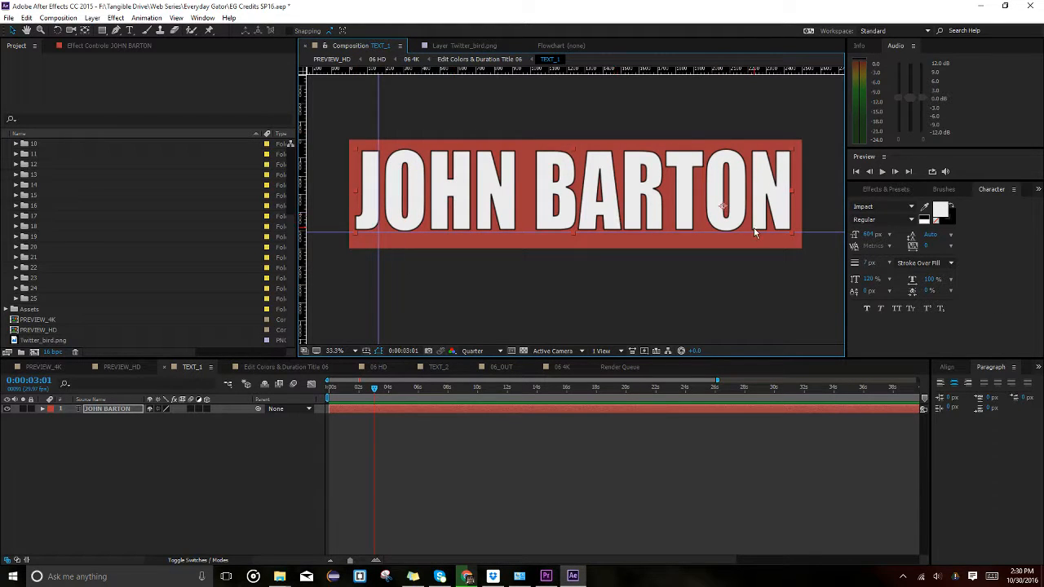
left_click(574, 321)
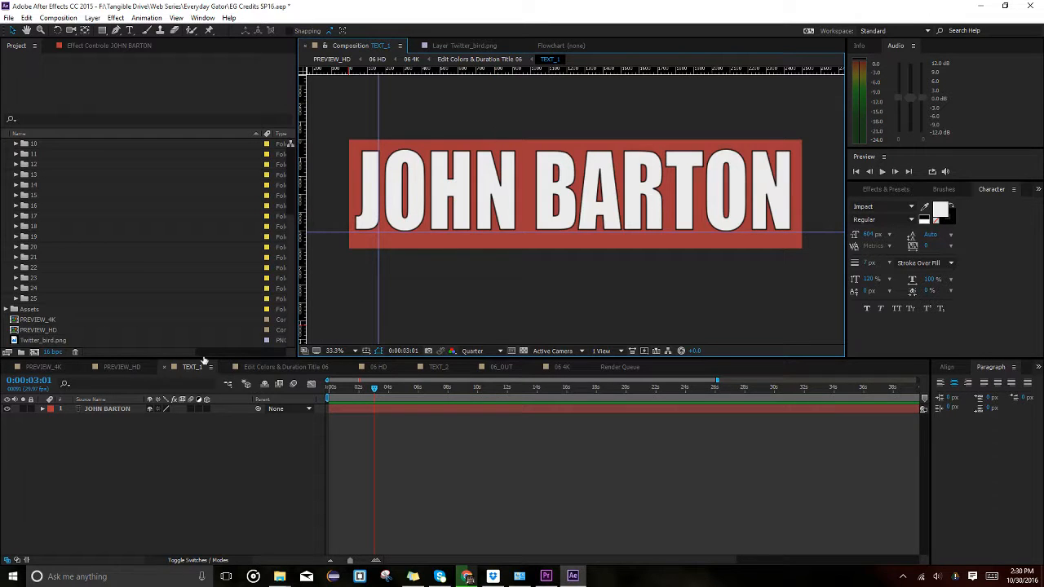
left_click(109, 368)
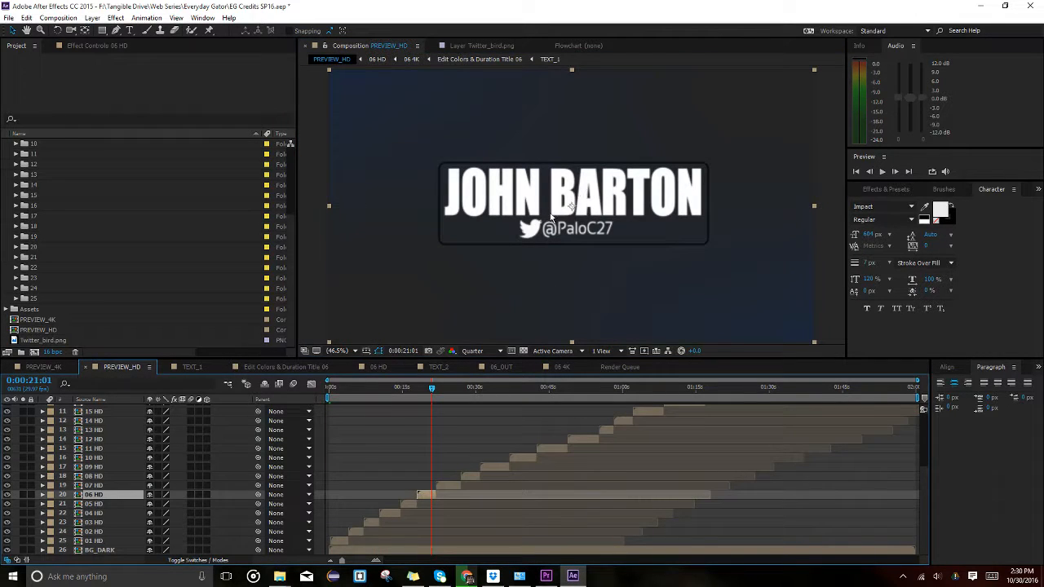
In TEXT_1, set the name's font size to 550 px, then to 575 px.
left_click(197, 368)
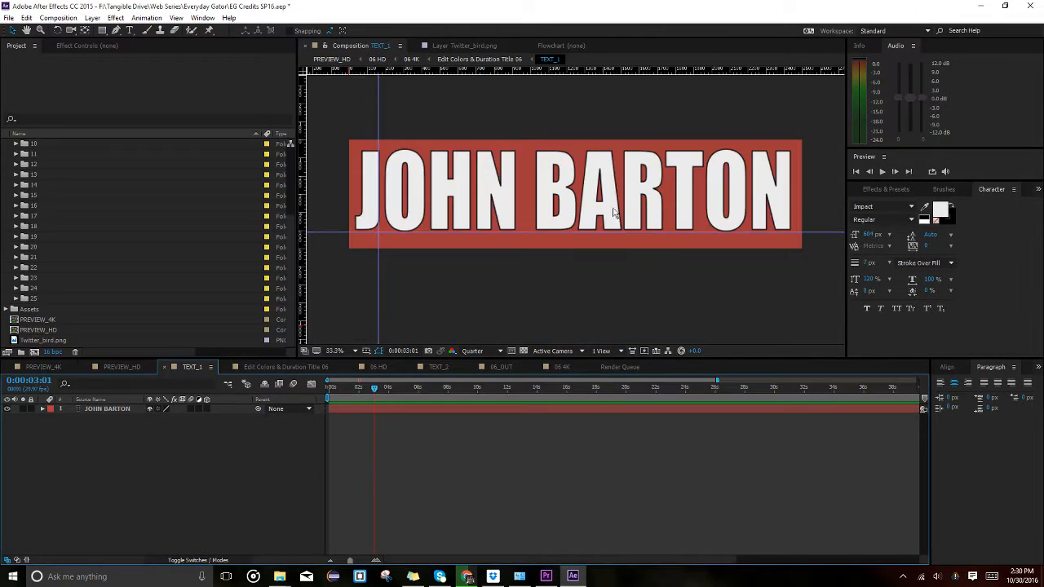
left_click(871, 235)
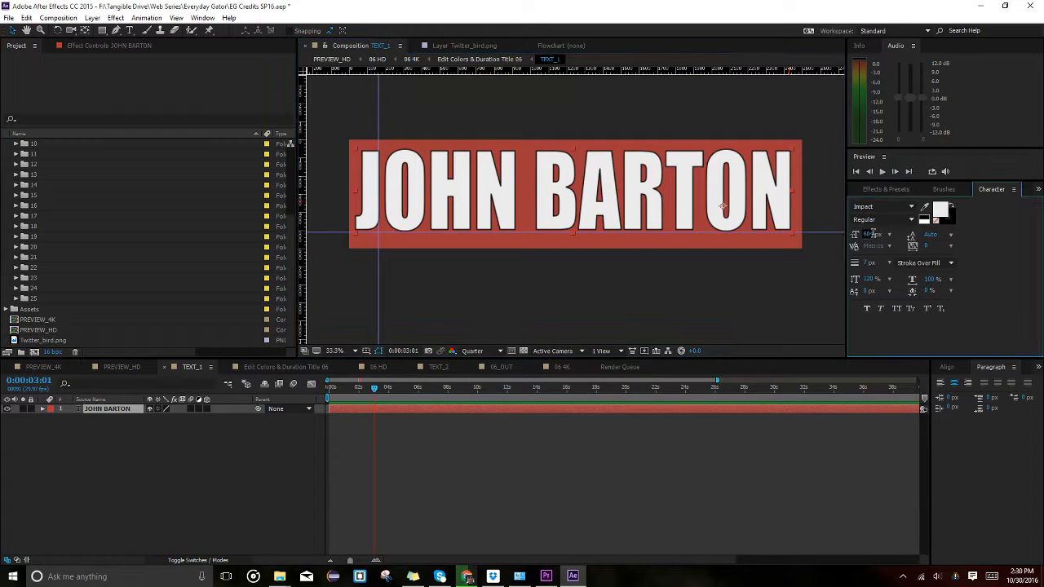
type("550")
key("Return")
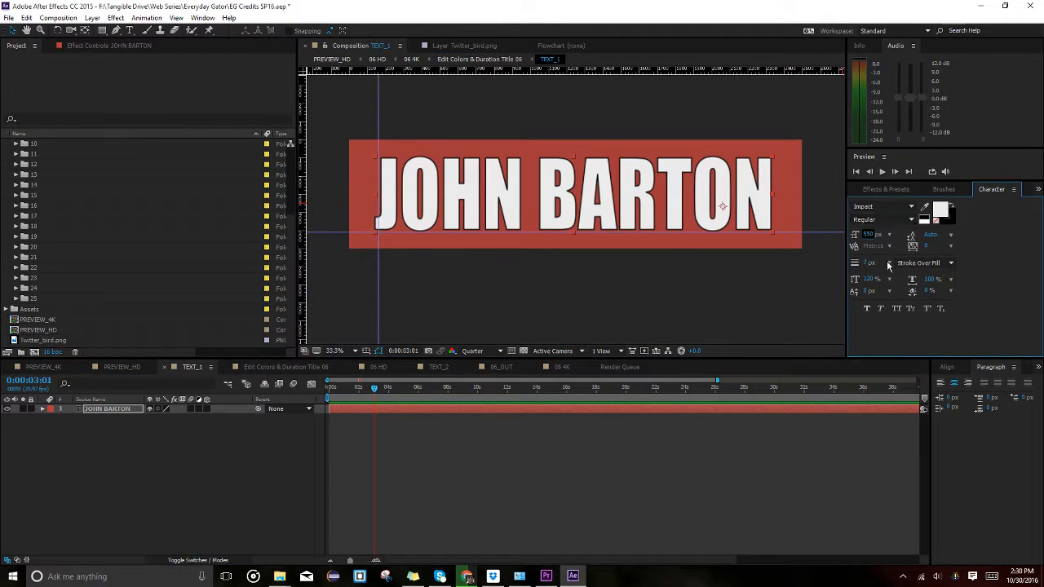
left_click(871, 235)
type("575")
key("Return")
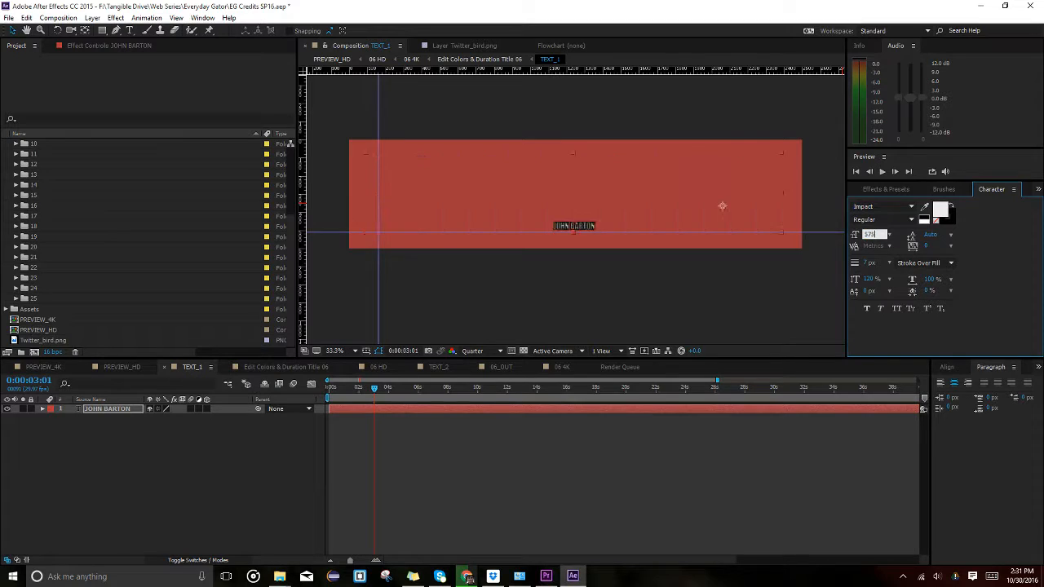
Check the 575 px title in PREVIEW_HD, then go to Edit Colors & Duration Title 06 and select TEXT_2.
left_click(127, 367)
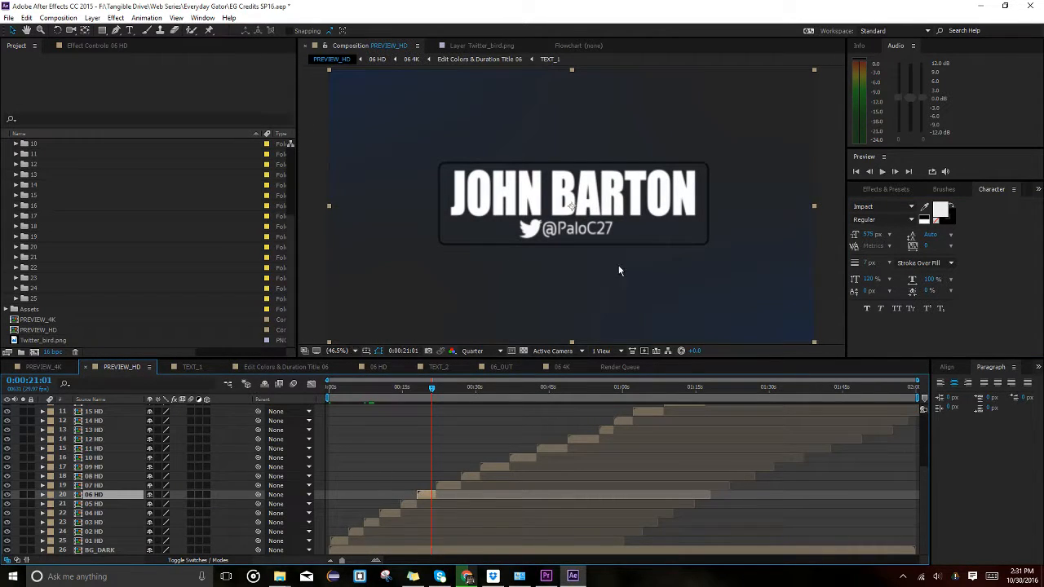
left_click(198, 366)
left_click(263, 368)
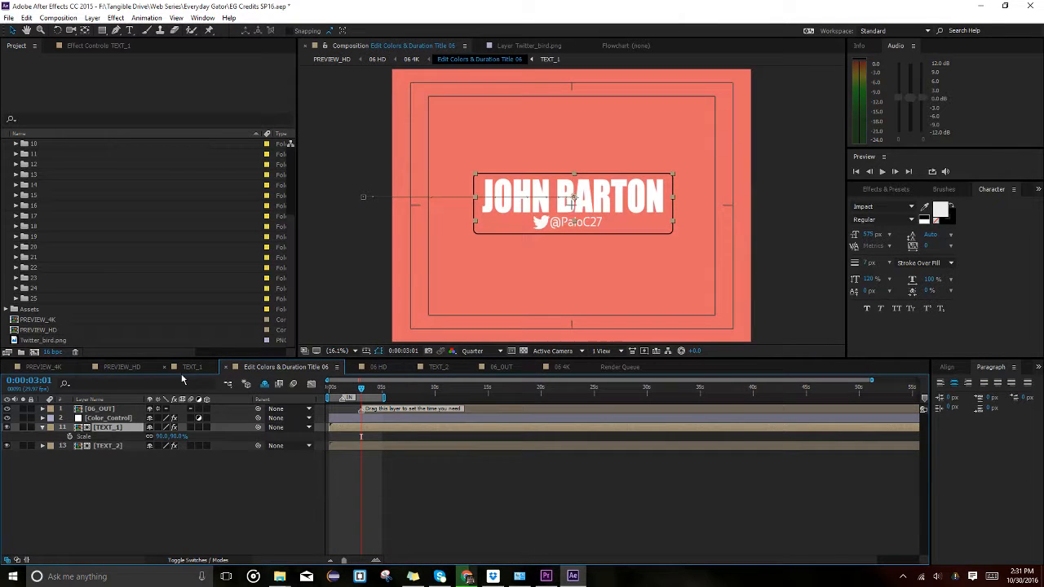
left_click(110, 445)
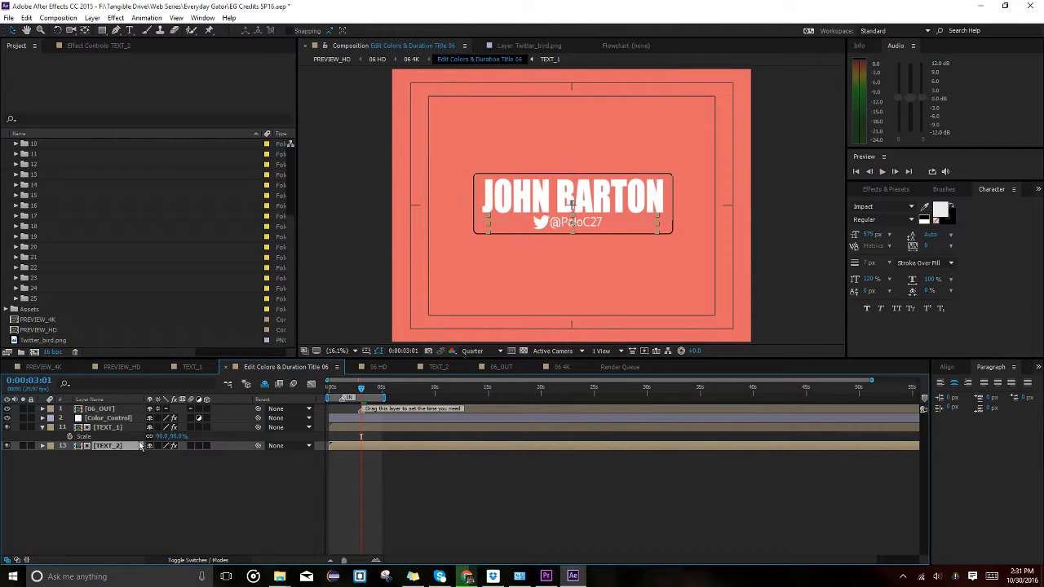
In the TEXT_2 precomp, retype the old Twitter handle as the new handle, fixing a typo.
left_click(118, 428)
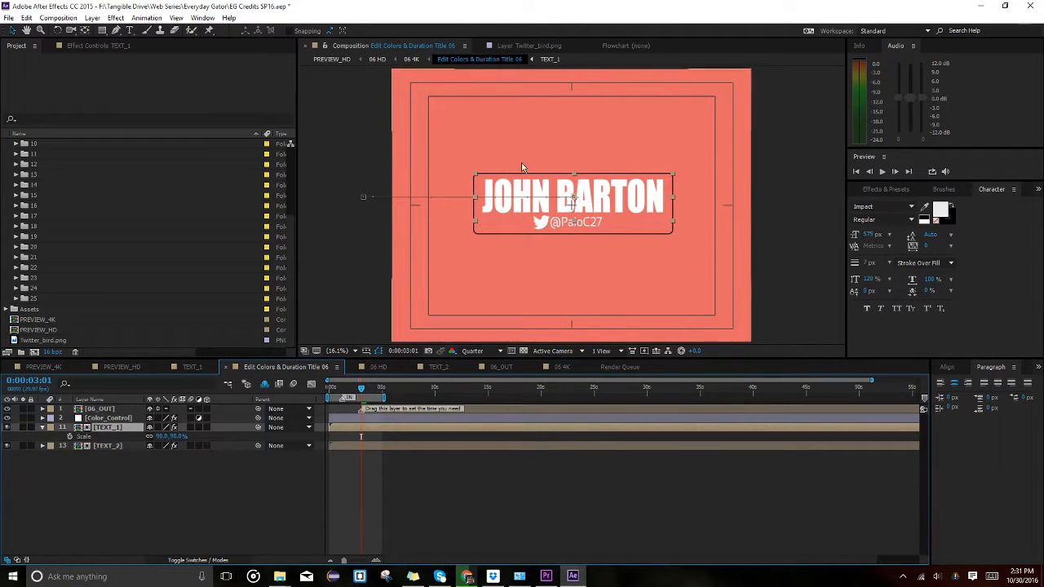
double_click(122, 447)
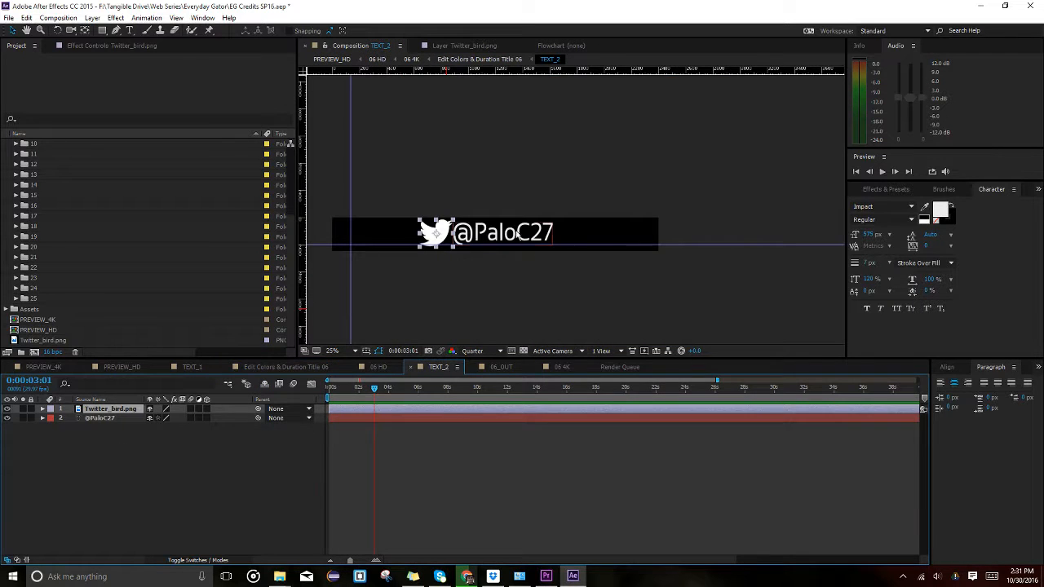
double_click(517, 234)
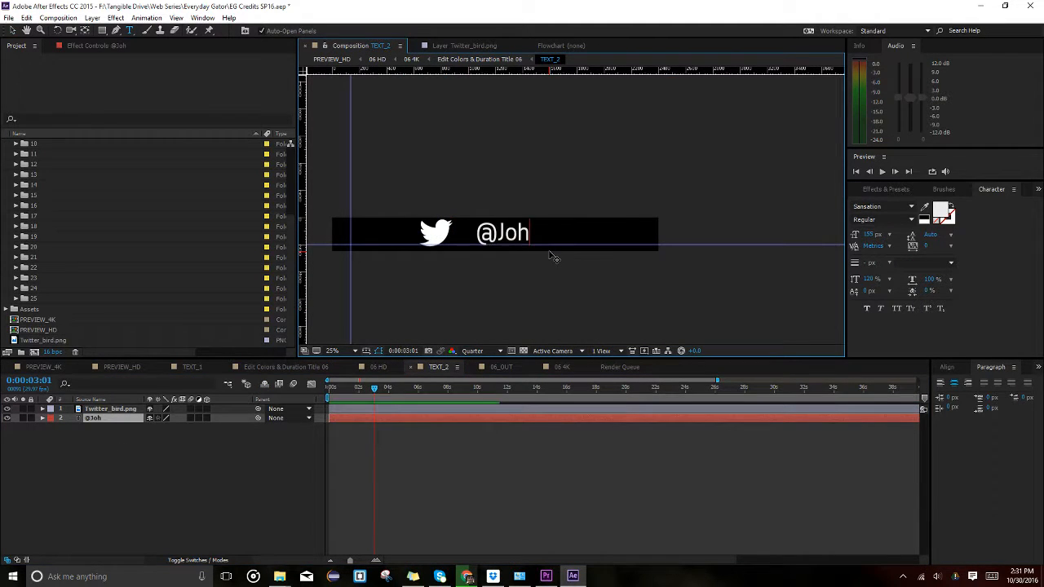
type("on2")
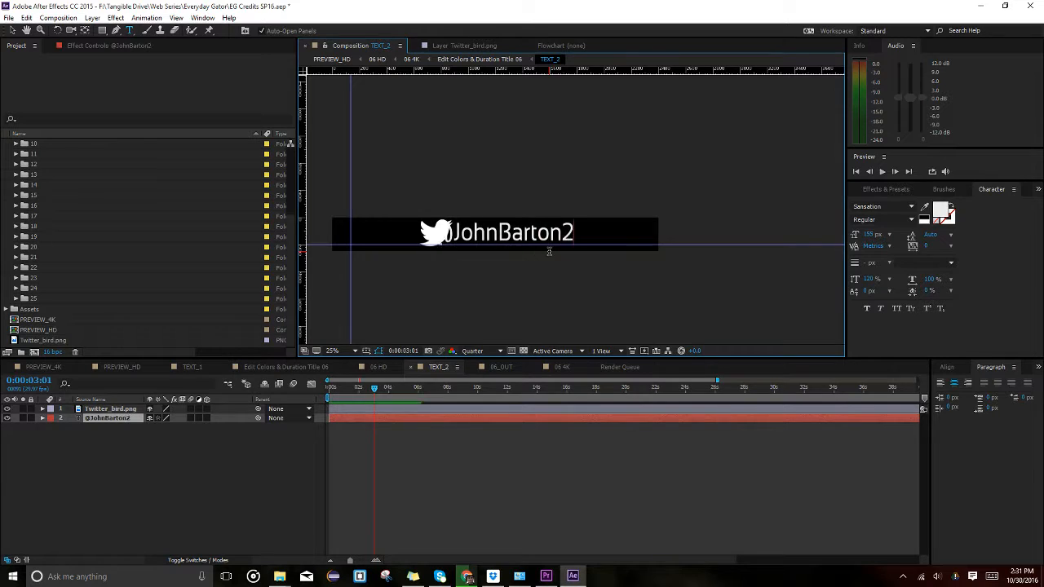
type("7")
left_click(12, 30)
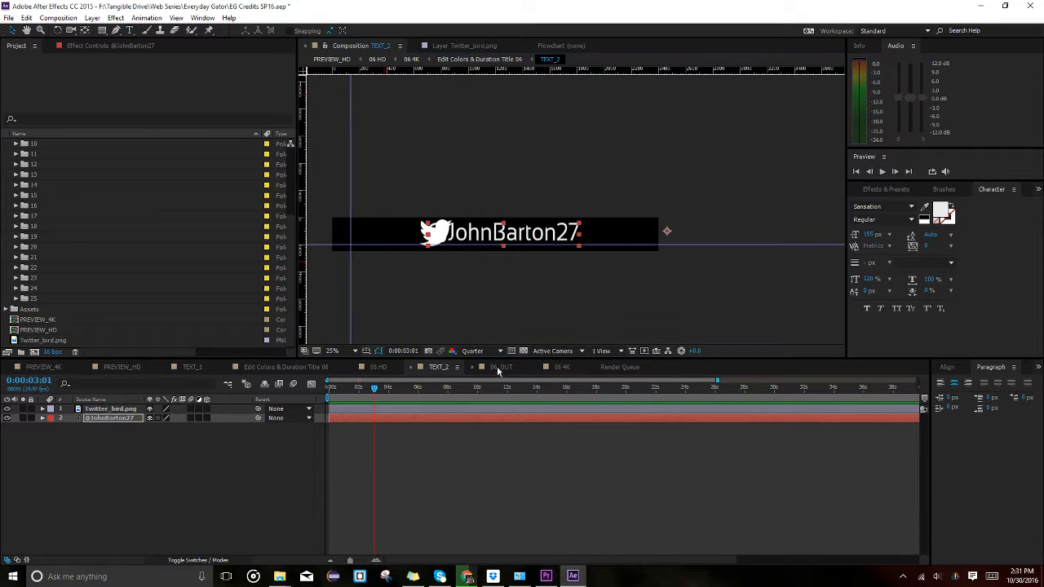
Reposition the handle beside the bird icon and nudge both together to center them in the black bar.
left_click_drag(522, 239, 474, 236)
left_click(437, 226, "shift")
left_click(459, 272)
left_click(417, 231)
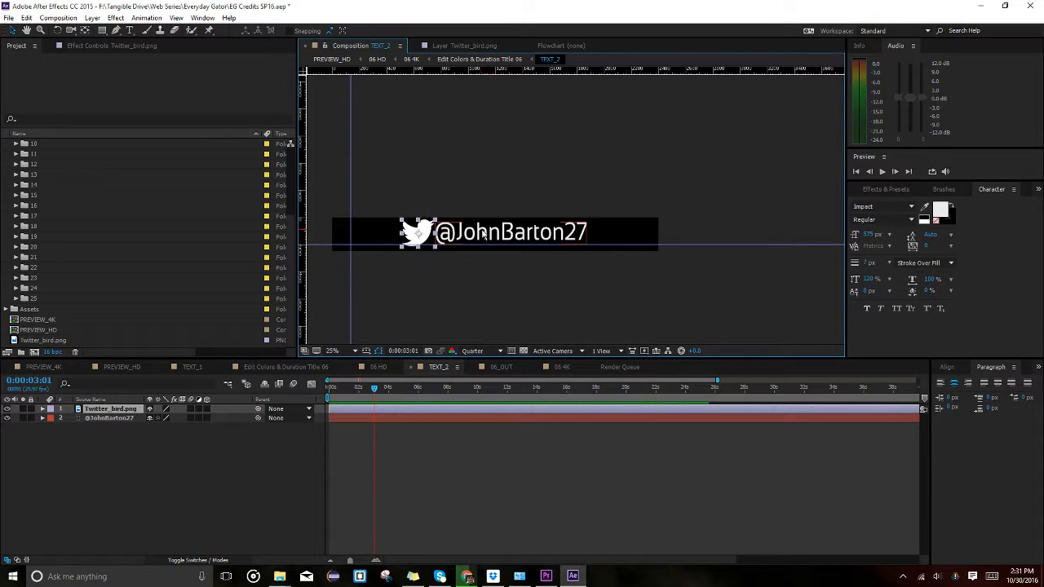
left_click(470, 235, "shift")
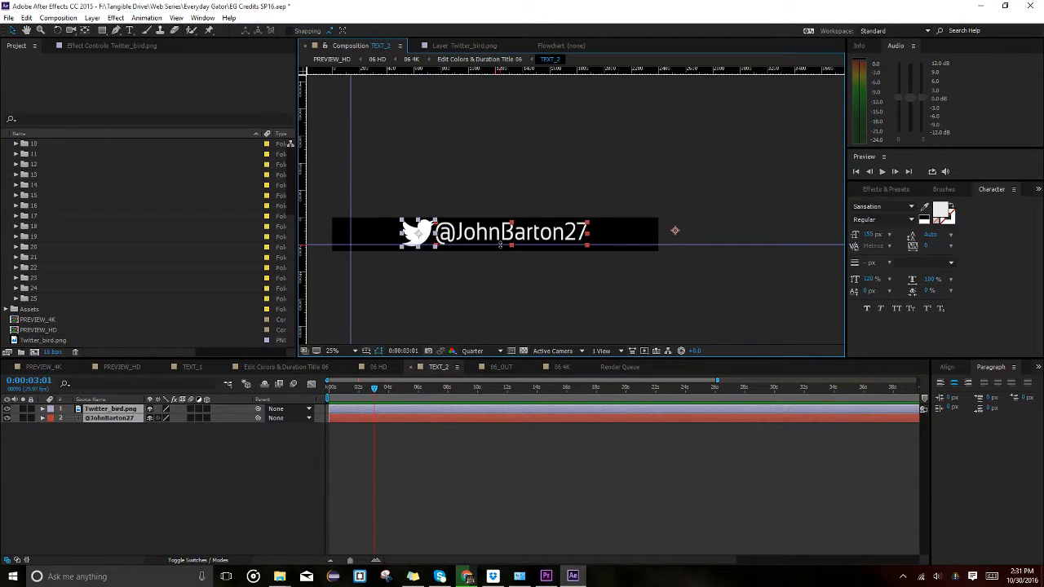
key("Right")
key("Right")
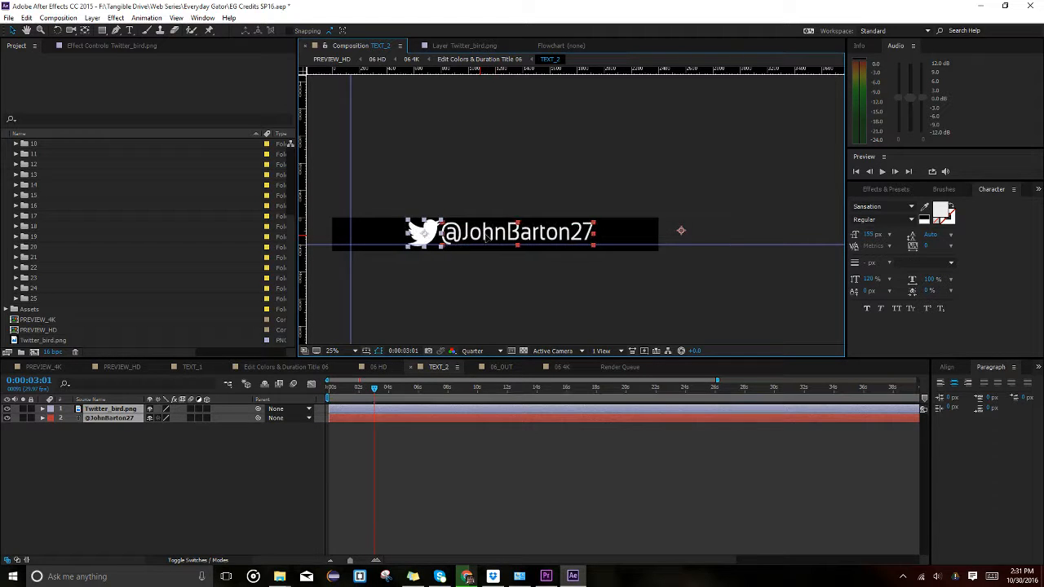
left_click(482, 298)
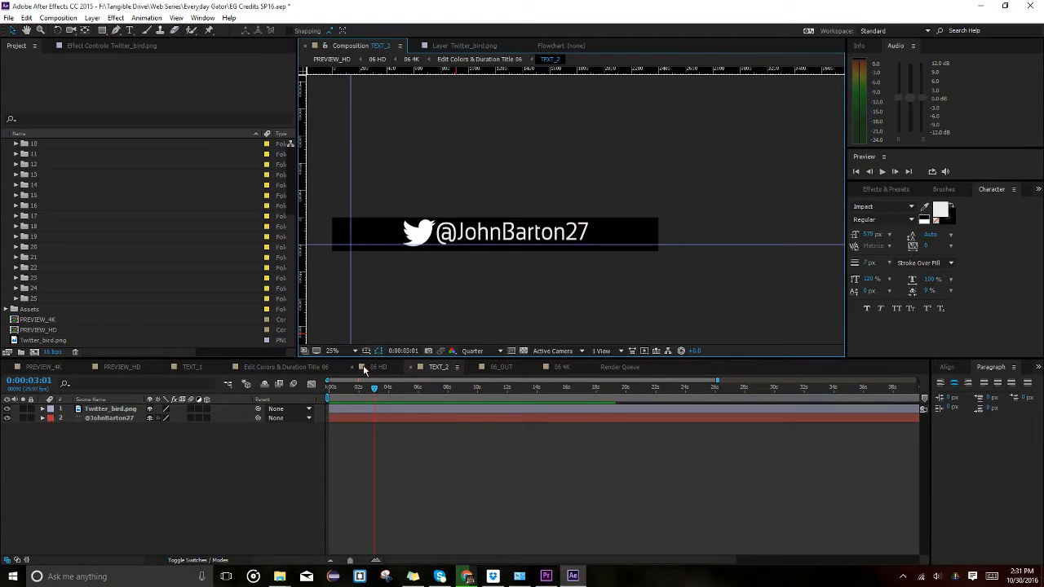
In 06 HD, scrub and play the title animation, then open the nested 06 4K composition.
left_click(379, 368)
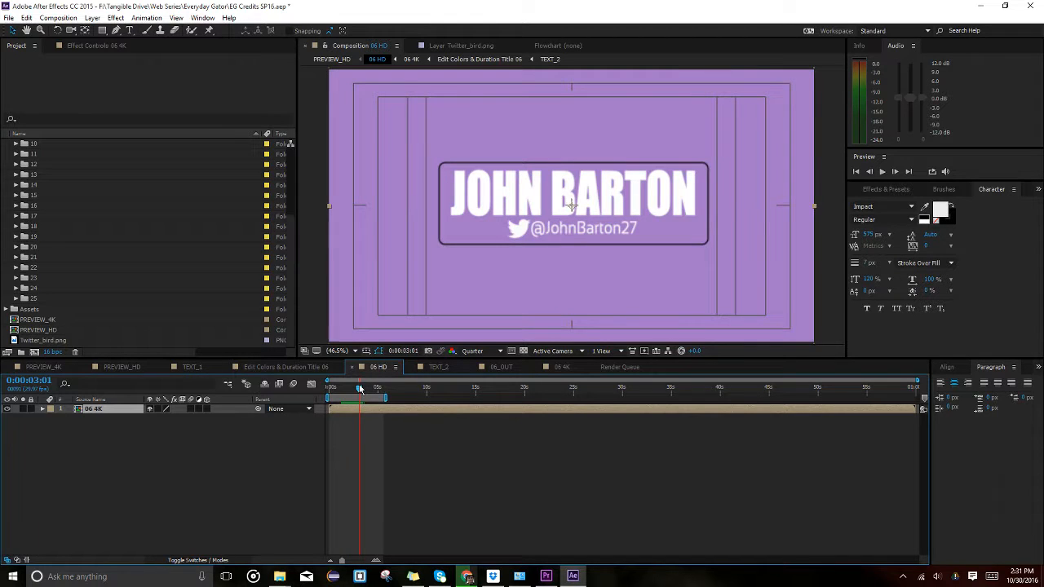
left_click_drag(359, 390, 328, 397)
key("space")
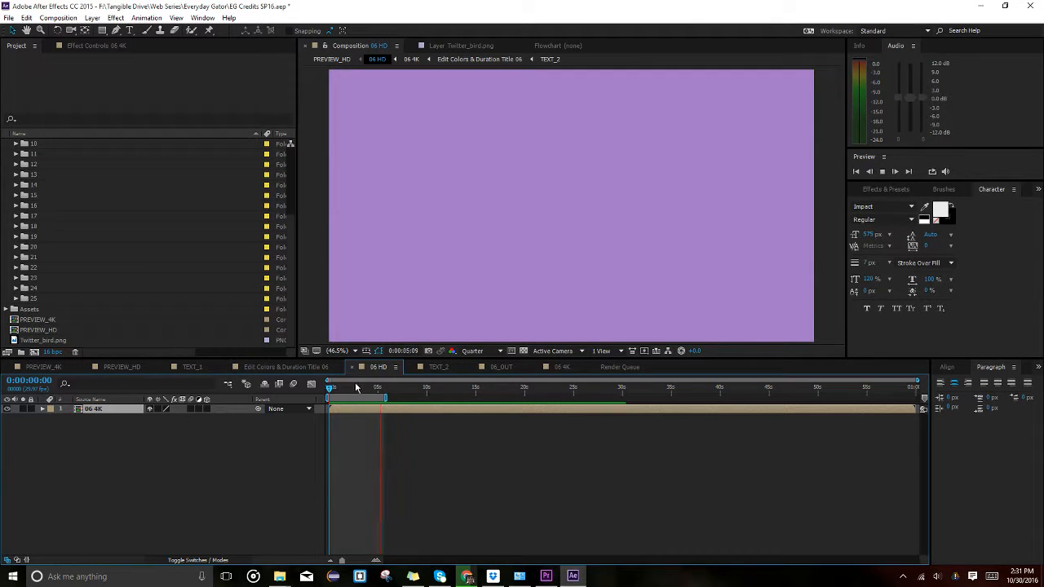
left_click(353, 389)
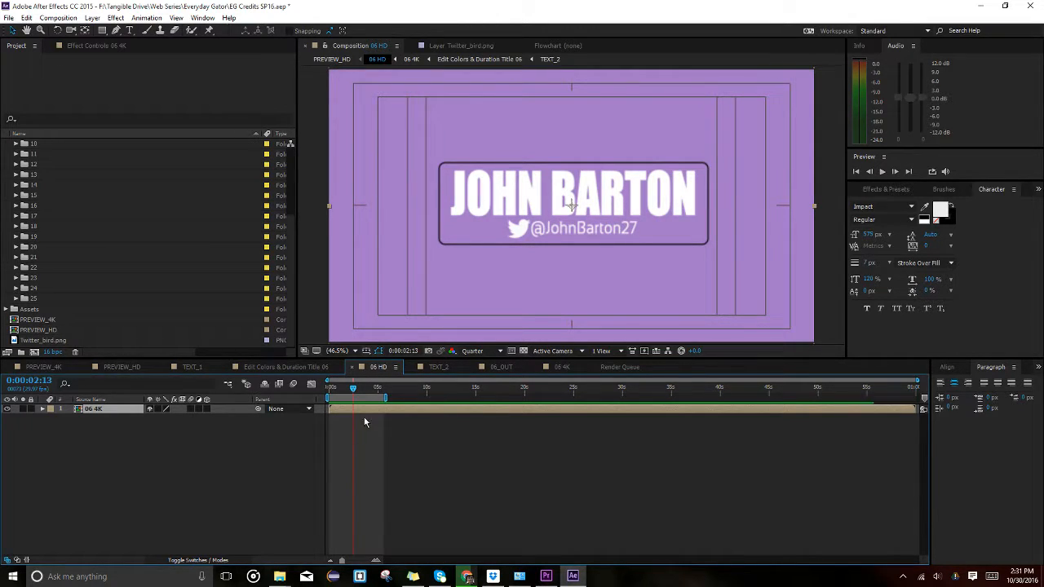
double_click(360, 411)
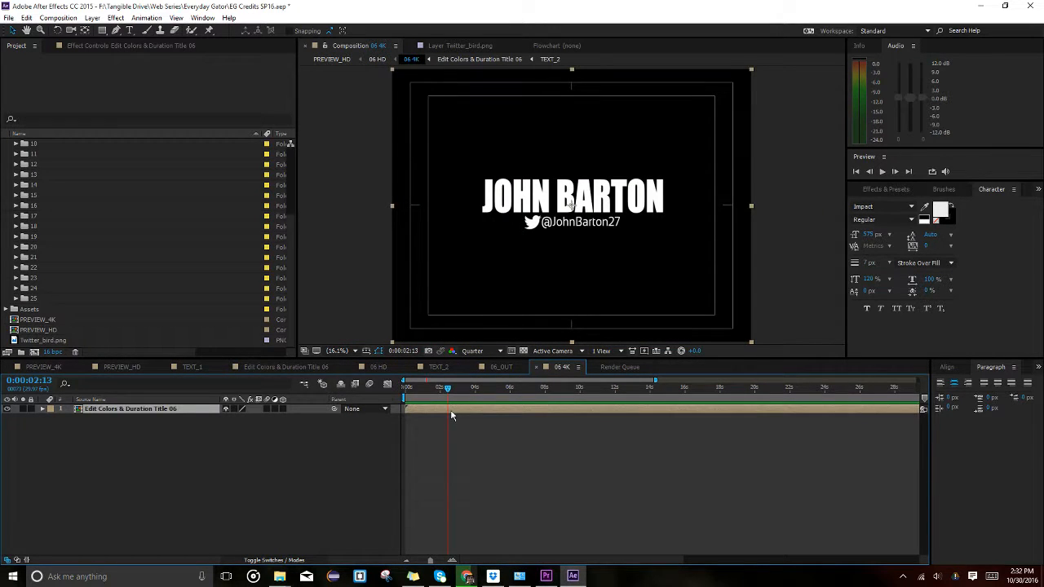
Show layer names, open Edit Colors & Duration Title 06, then delete TEXT_2 and undo the deletion.
left_click(145, 399)
double_click(129, 409)
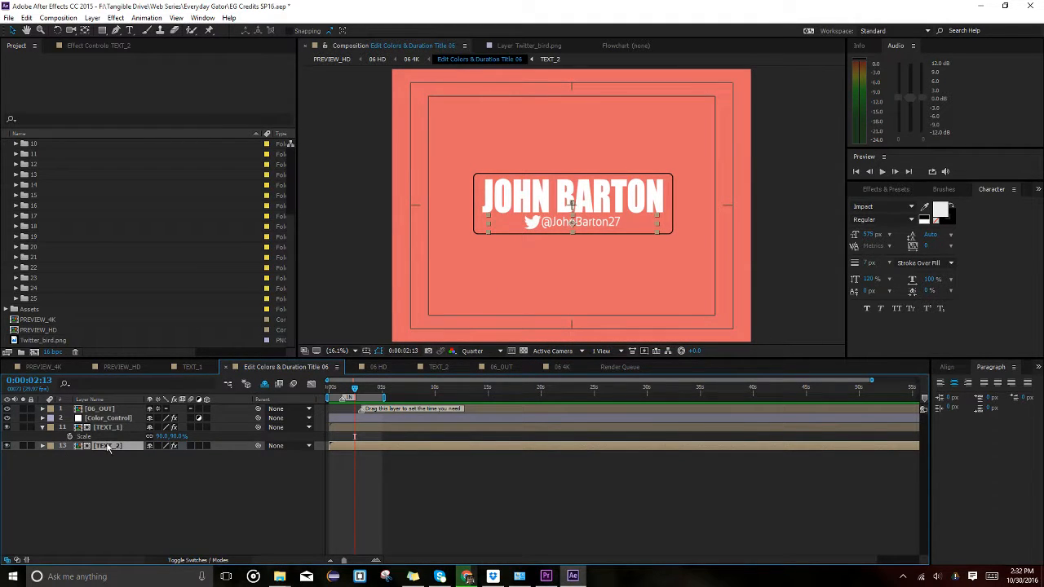
key("Delete")
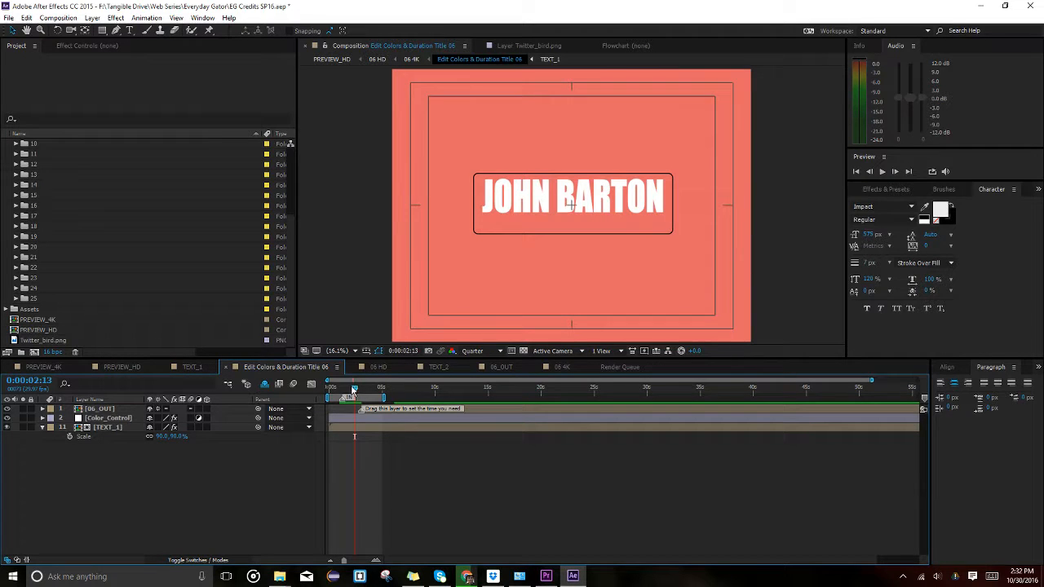
mouse_move(353, 390)
left_mouse_down()
mouse_move(332, 390)
mouse_move(354, 390)
left_mouse_up()
key("ctrl+z")
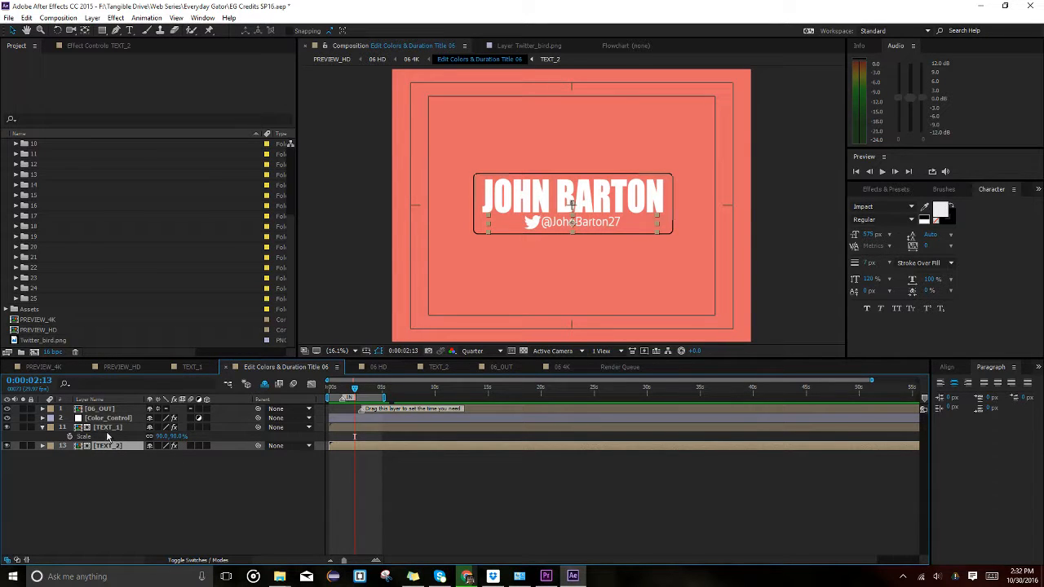
Hide the Twitter handle layer, scrub the title animation, then show the handle again.
left_click(7, 446)
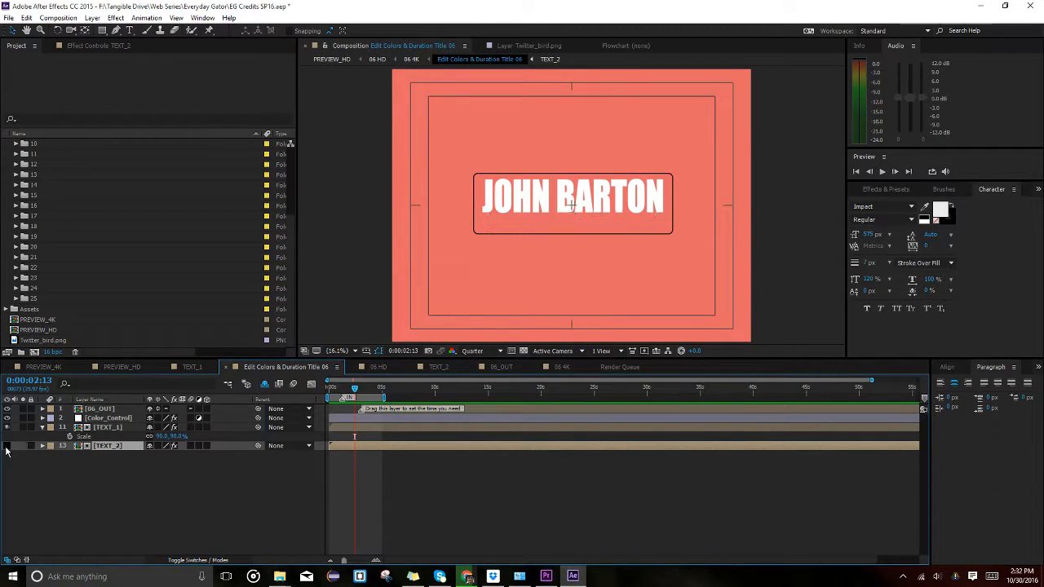
left_click_drag(341, 394, 364, 393)
left_click(7, 445)
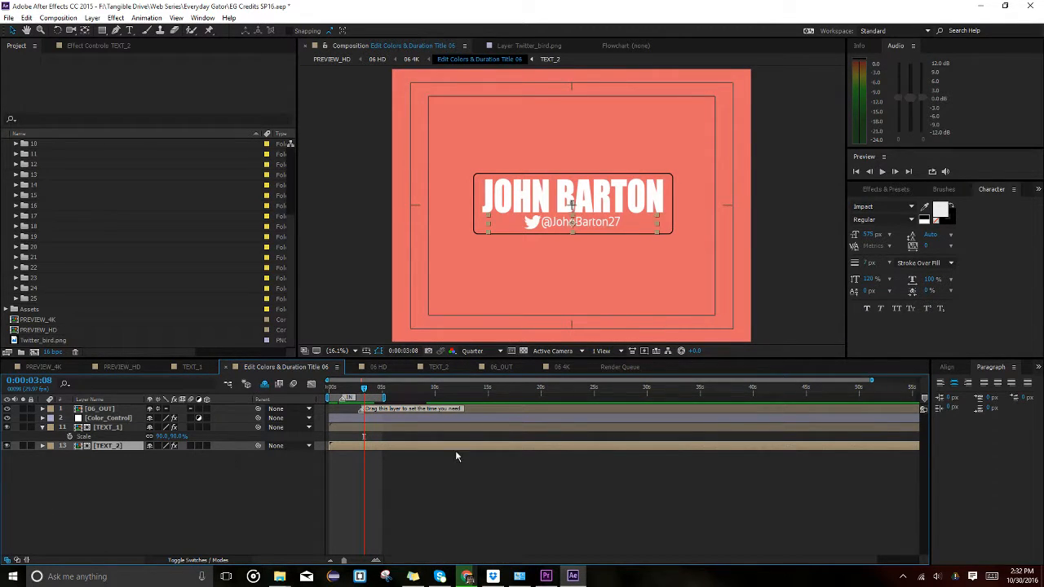
In the TEXT_2 composition, move the bird icon and handle together up above the black bar.
double_click(361, 445)
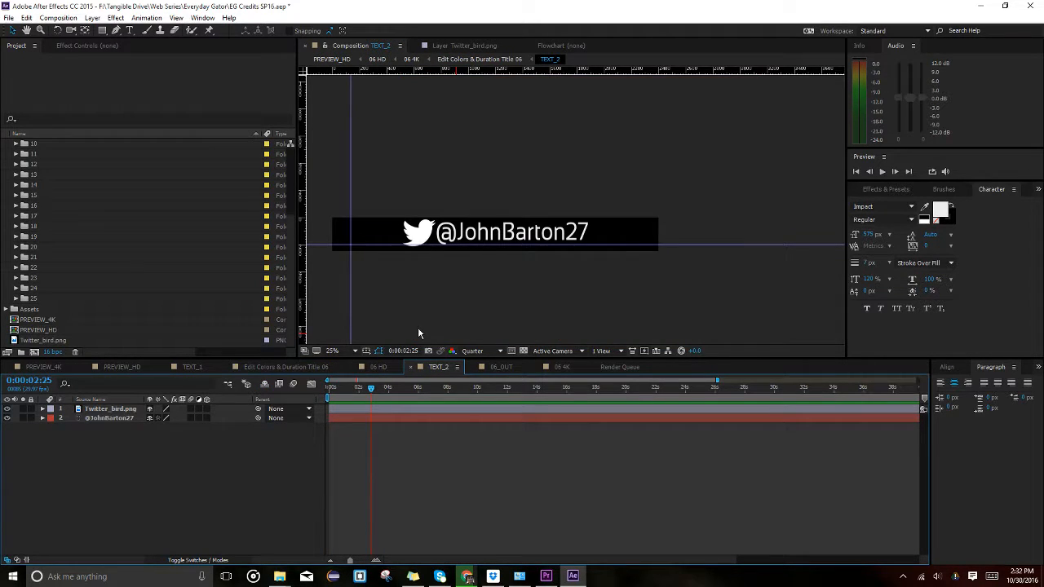
left_click_drag(466, 287, 431, 234)
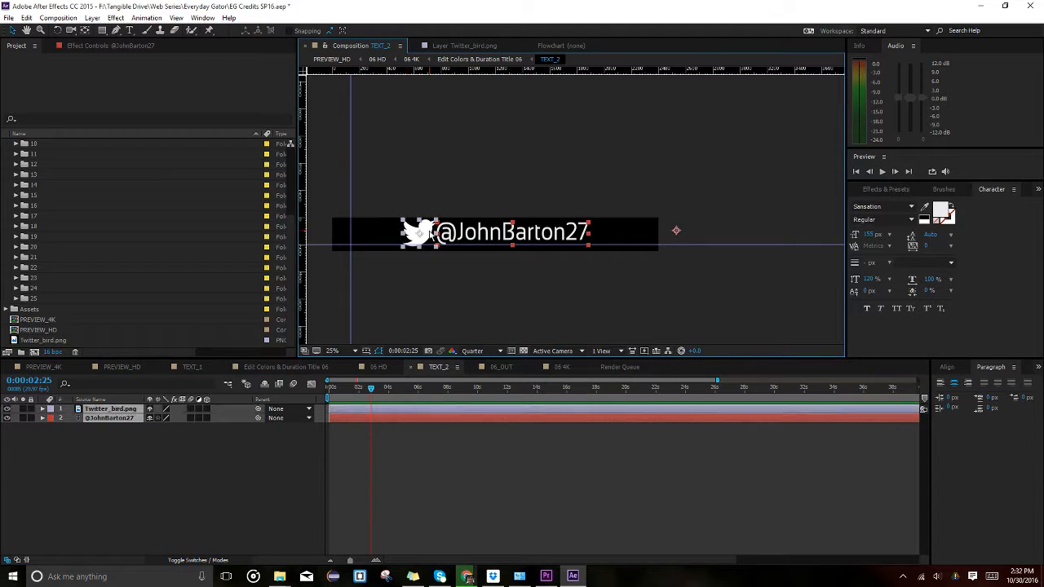
left_click_drag(526, 245, 526, 213)
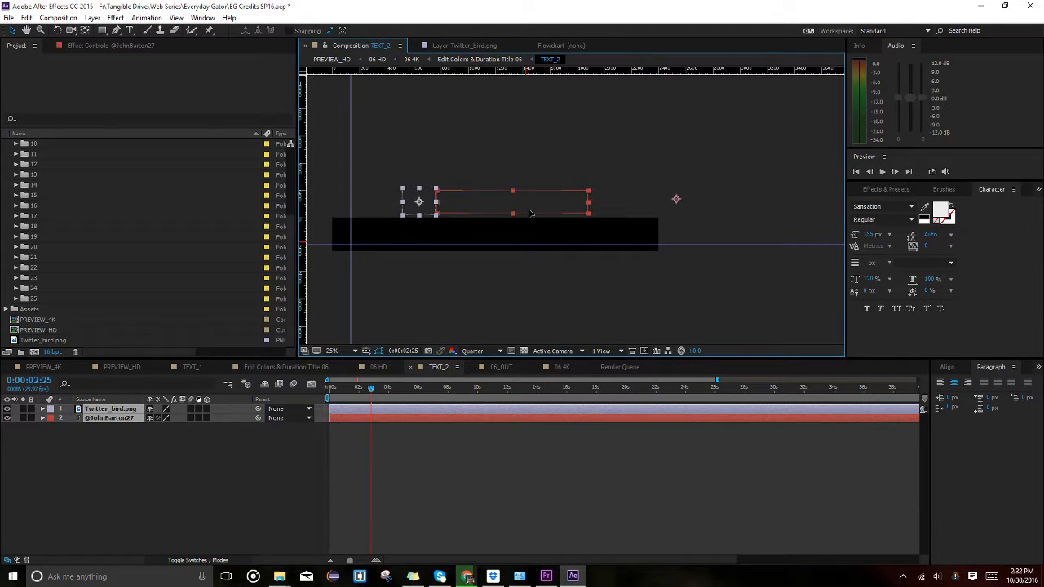
left_click(516, 267)
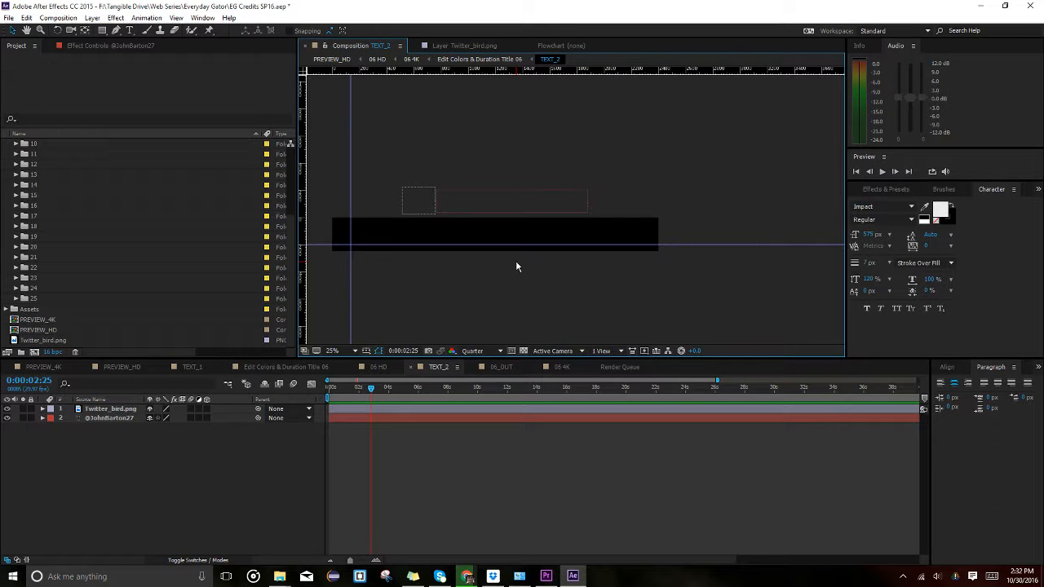
Check 06 HD, reopen Edit Colors & Duration Title 06 at 0:00:01:15, and reopen TEXT_2.
left_click(377, 366)
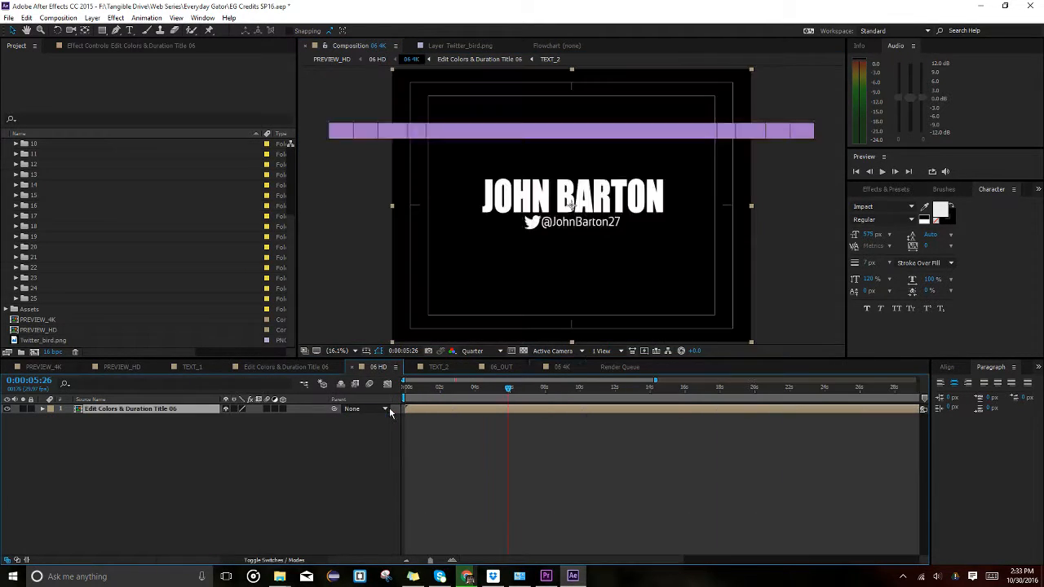
double_click(449, 409)
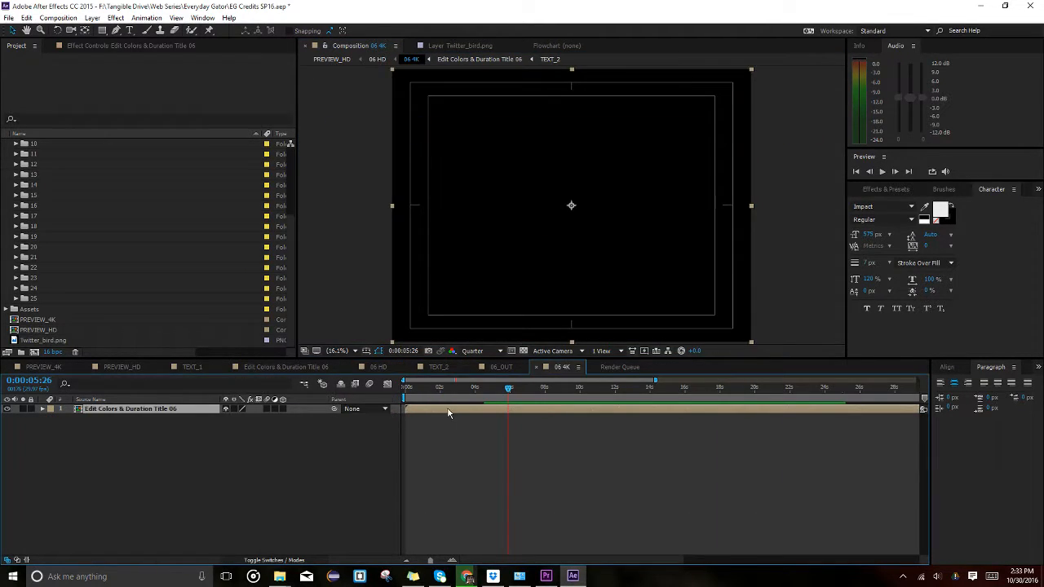
left_click(344, 398)
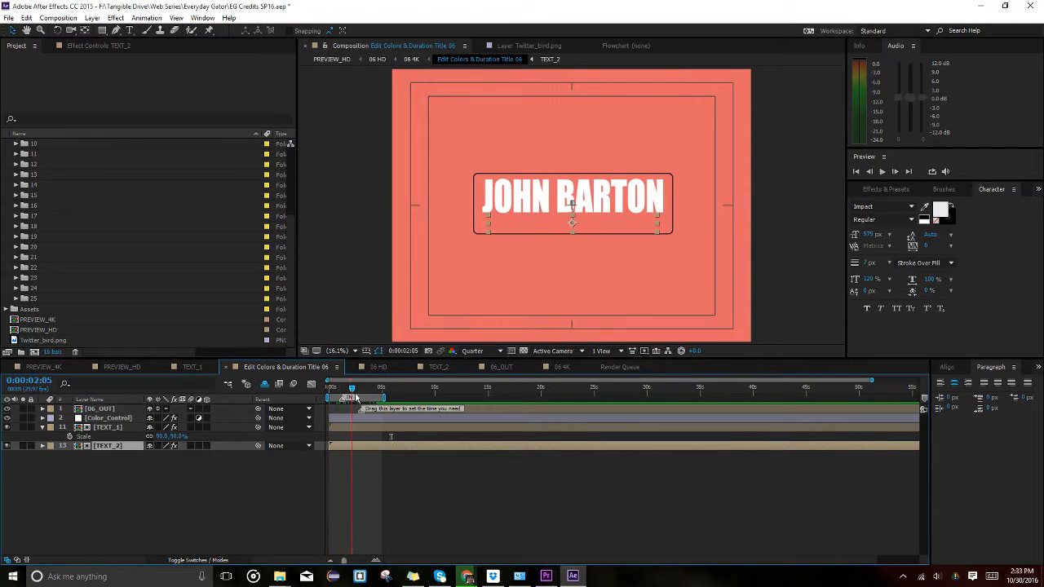
double_click(366, 447)
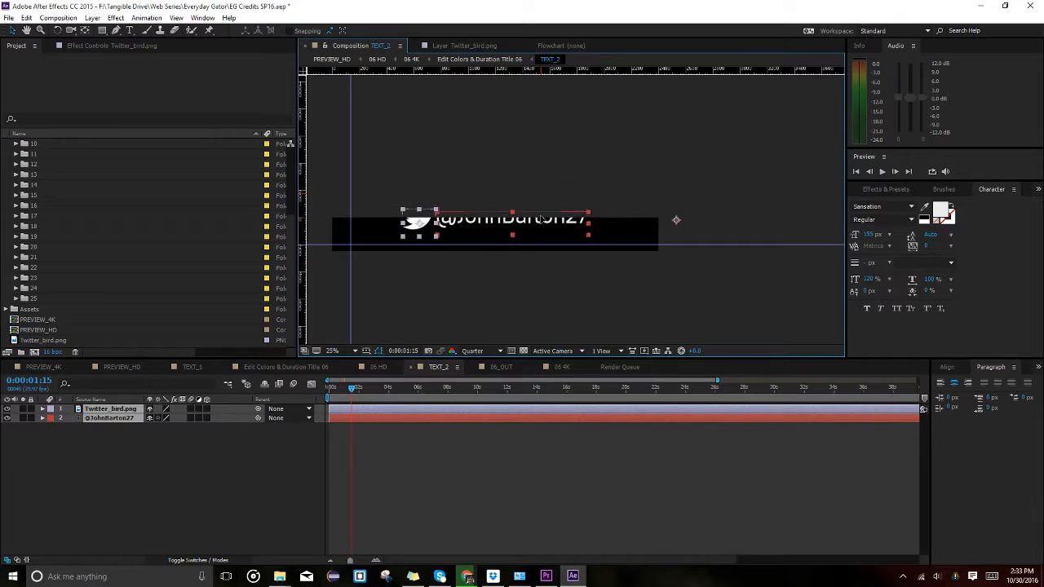
left_click(534, 311)
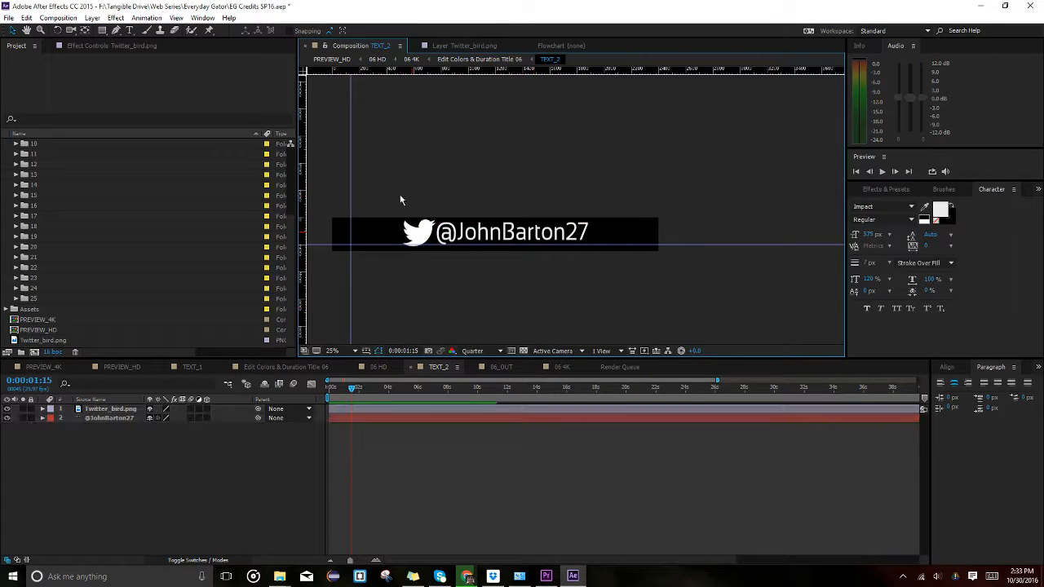
left_click(513, 232)
left_click(410, 234)
left_click(467, 236)
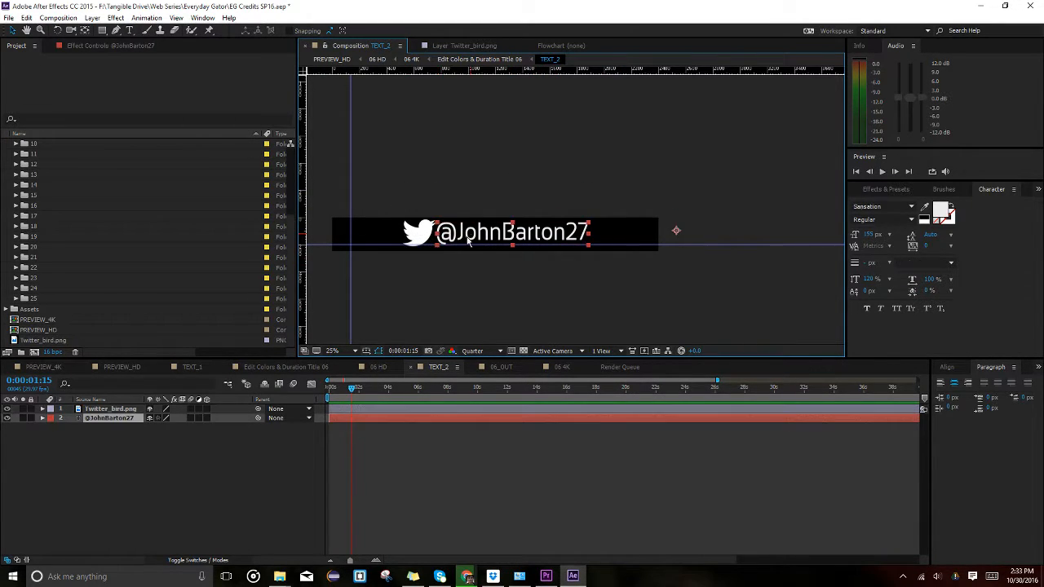
left_click(432, 334)
left_click(416, 234)
left_click(513, 239)
left_click(480, 277)
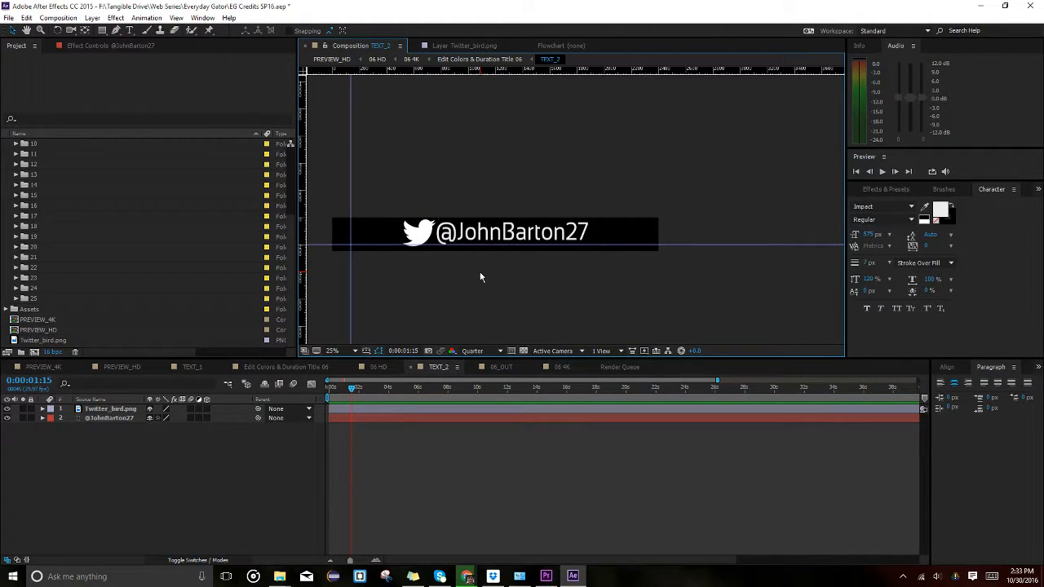
left_click(378, 367)
left_click(434, 367)
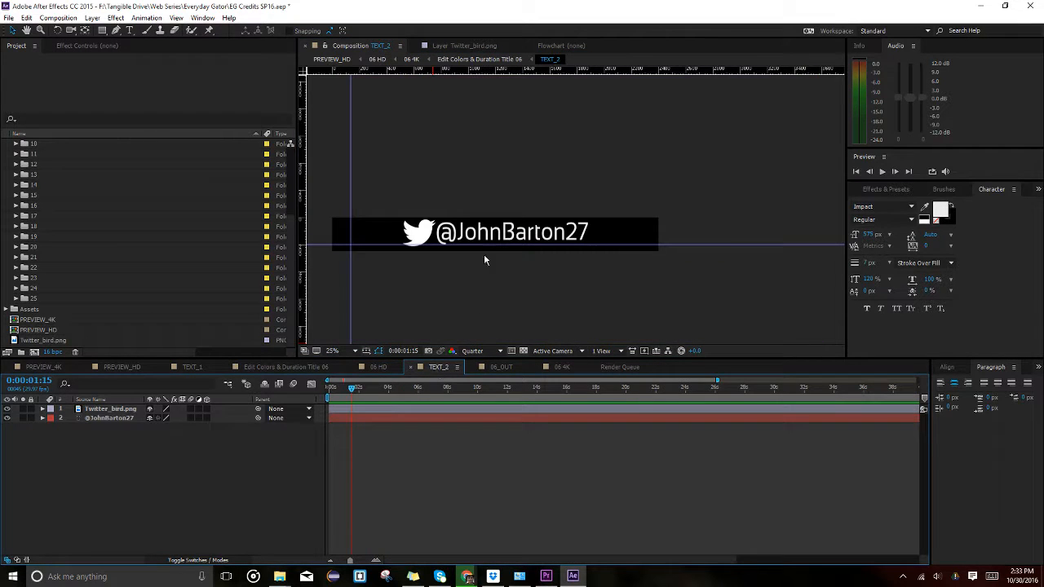
left_click(404, 409)
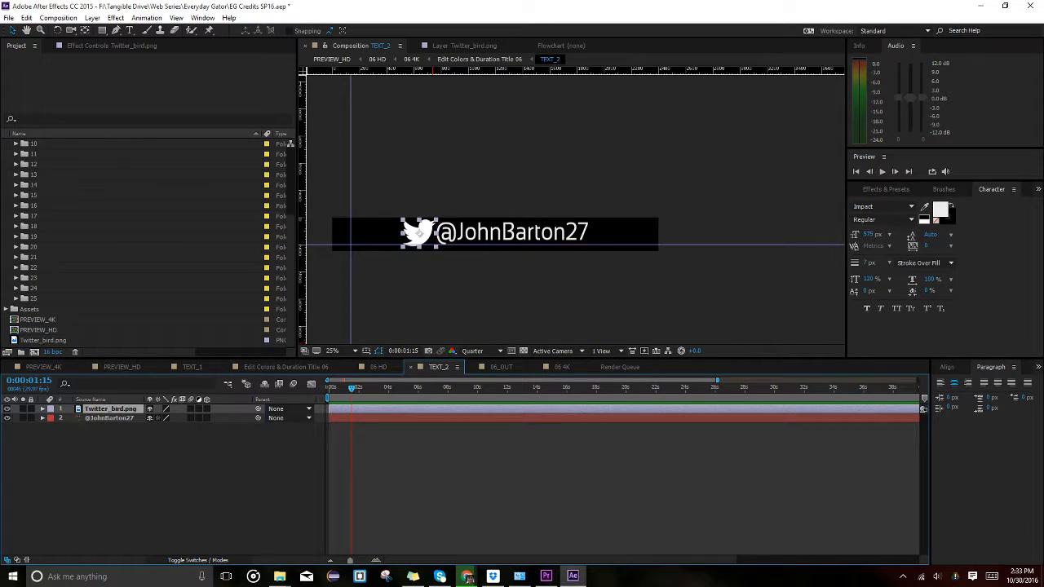
left_click(7, 409)
left_click(7, 409)
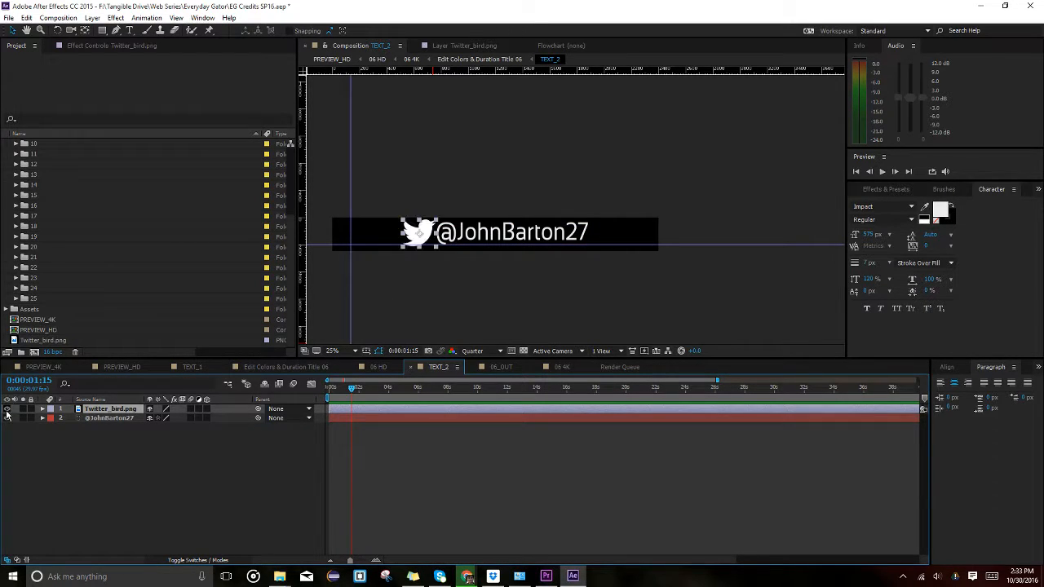
left_click(126, 418)
left_click(126, 408)
scroll(61, 286, "up", 3)
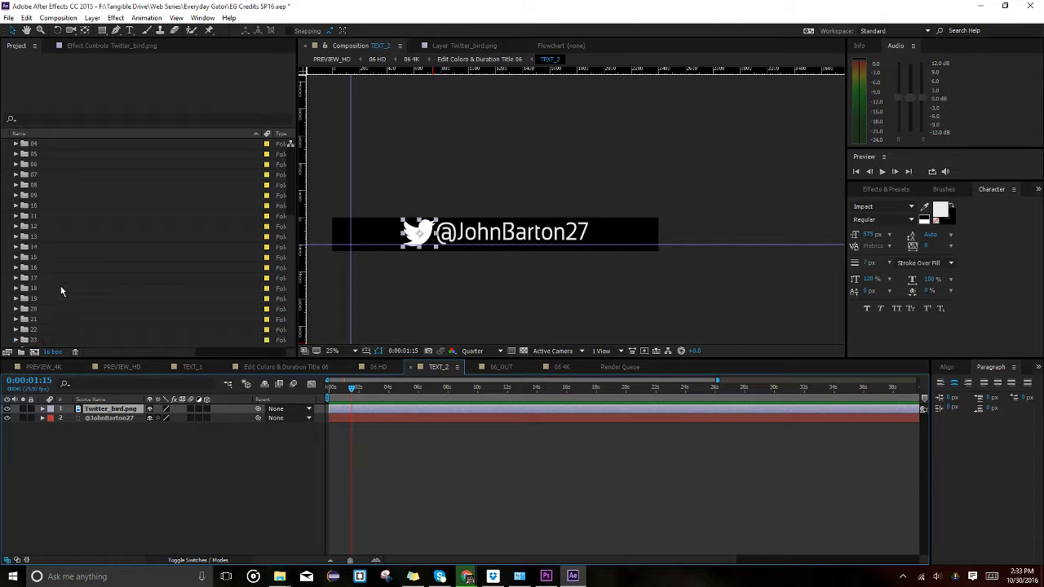
scroll(127, 289, "down", 3)
left_click_drag(45, 339, 93, 413)
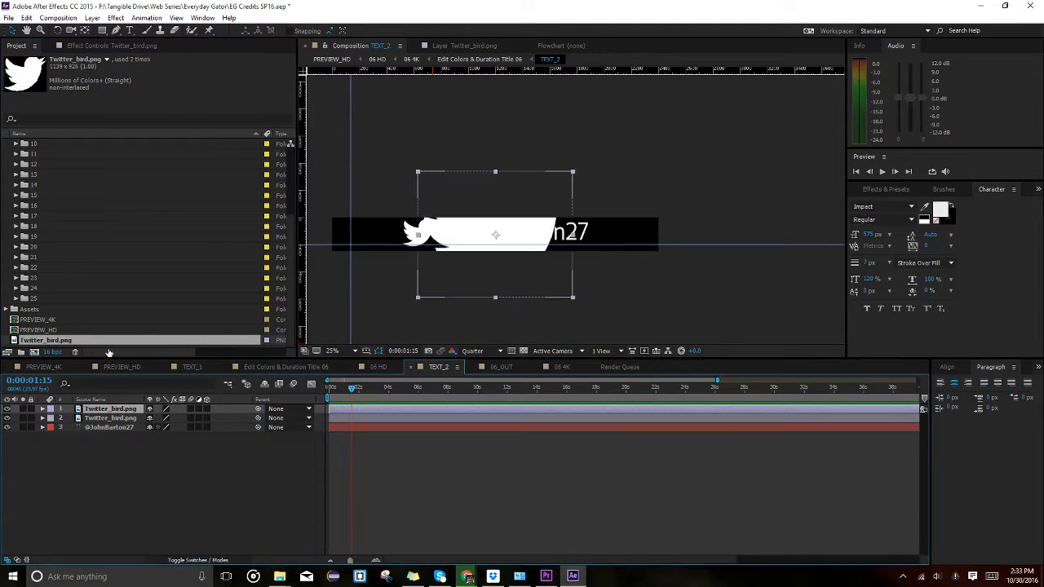
left_click_drag(523, 235, 665, 241)
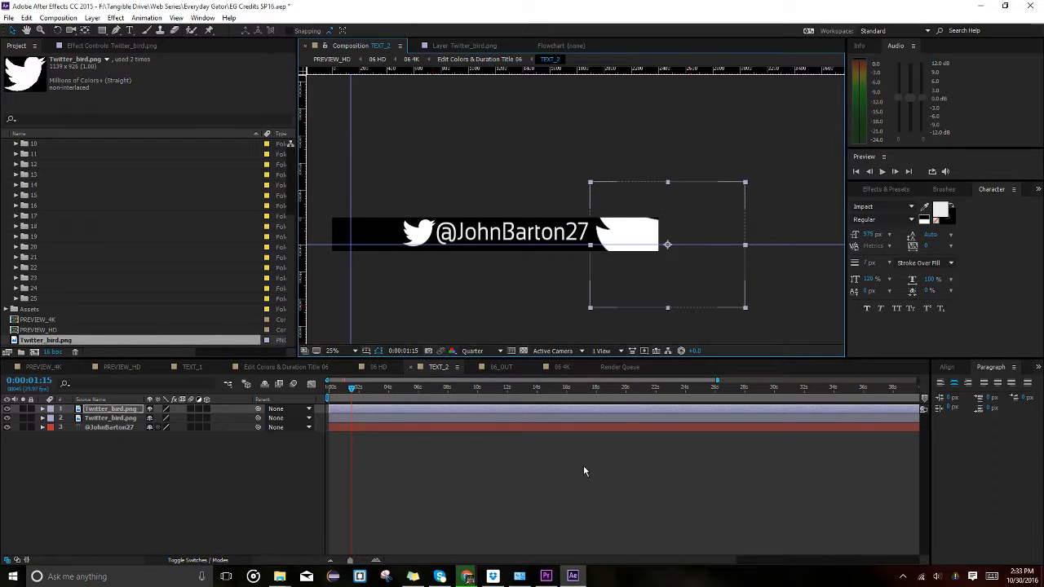
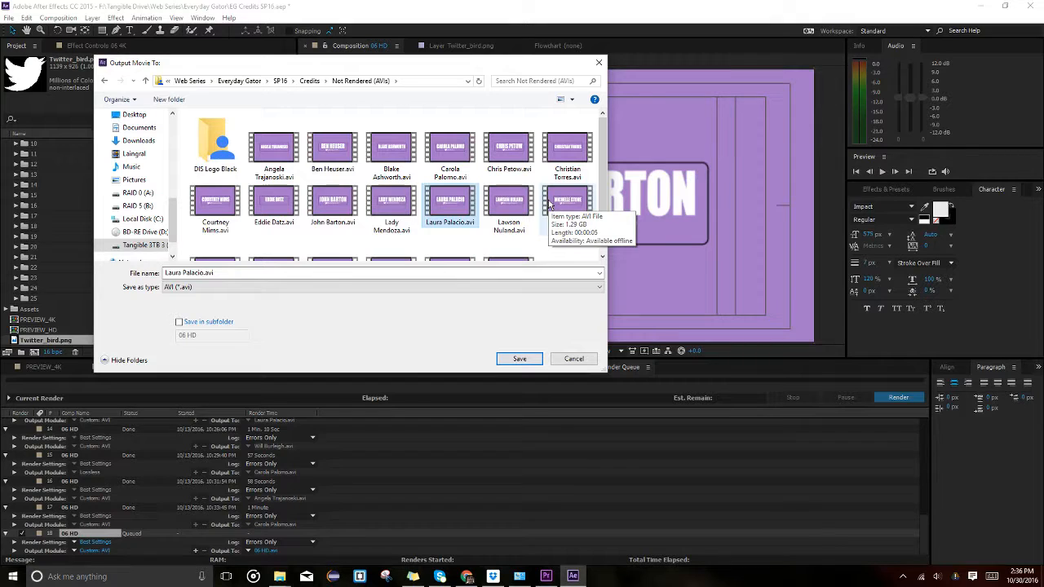
Browse the existing credit AVIs in Not Rendered (AVIs) as candidate output names for 06 HD.
left_click(274, 204)
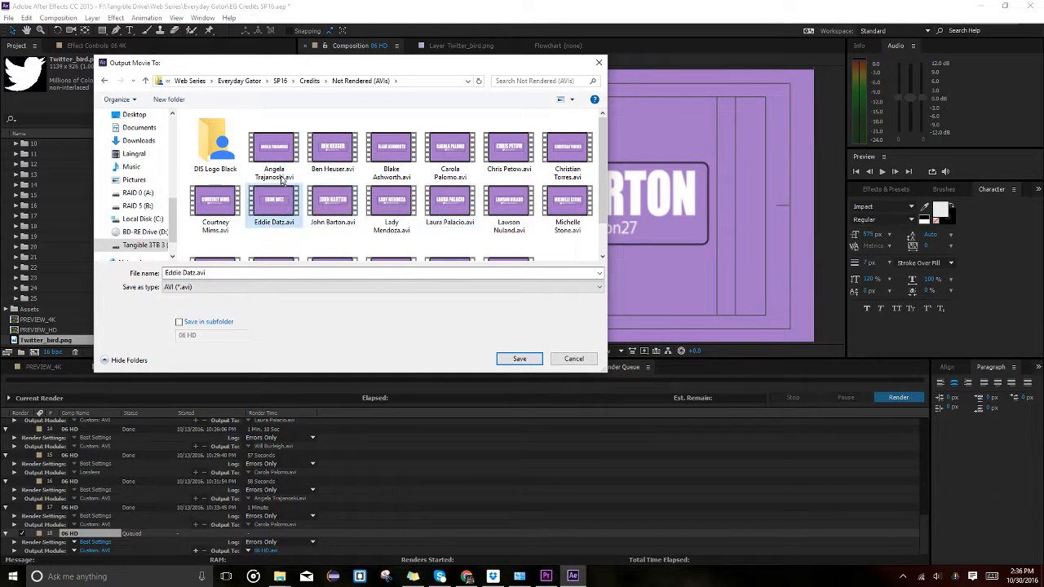
left_click(274, 151)
left_click(333, 151)
left_click(376, 154)
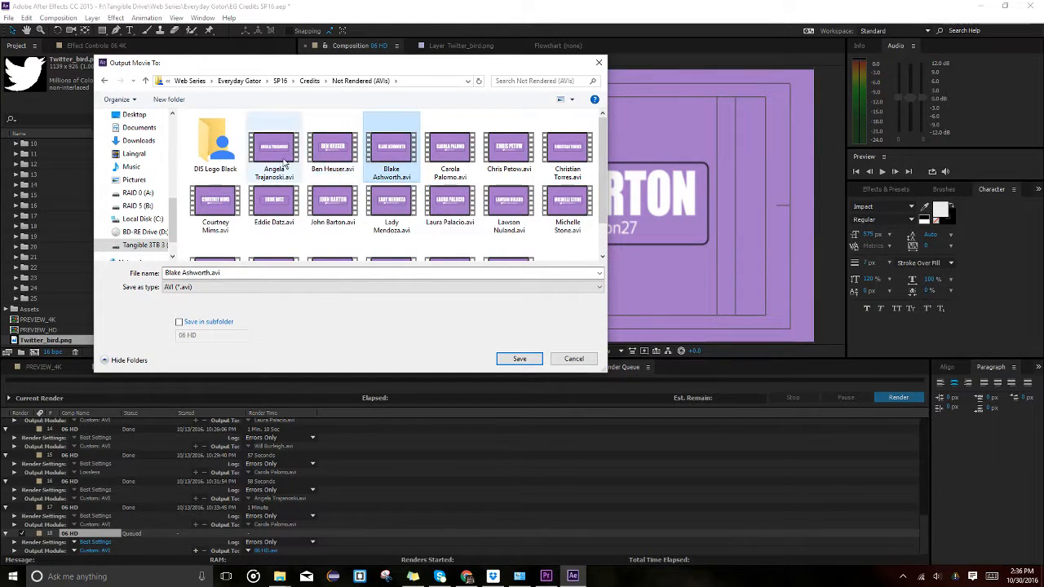
left_click(337, 152)
left_click(381, 157)
scroll(441, 168, "down", 1)
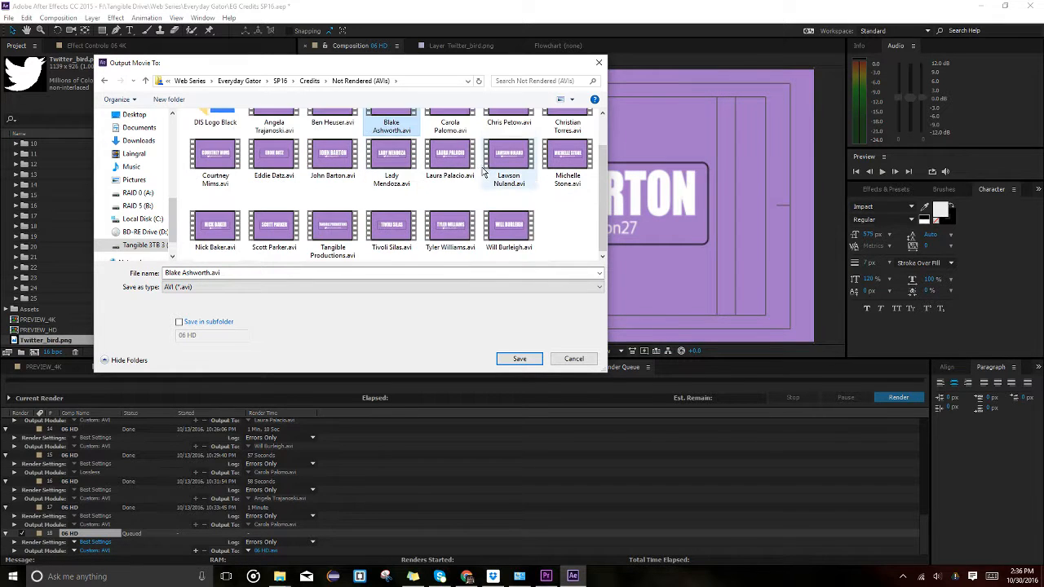
scroll(473, 167, "up", 1)
scroll(494, 163, "up", 4, "ctrl")
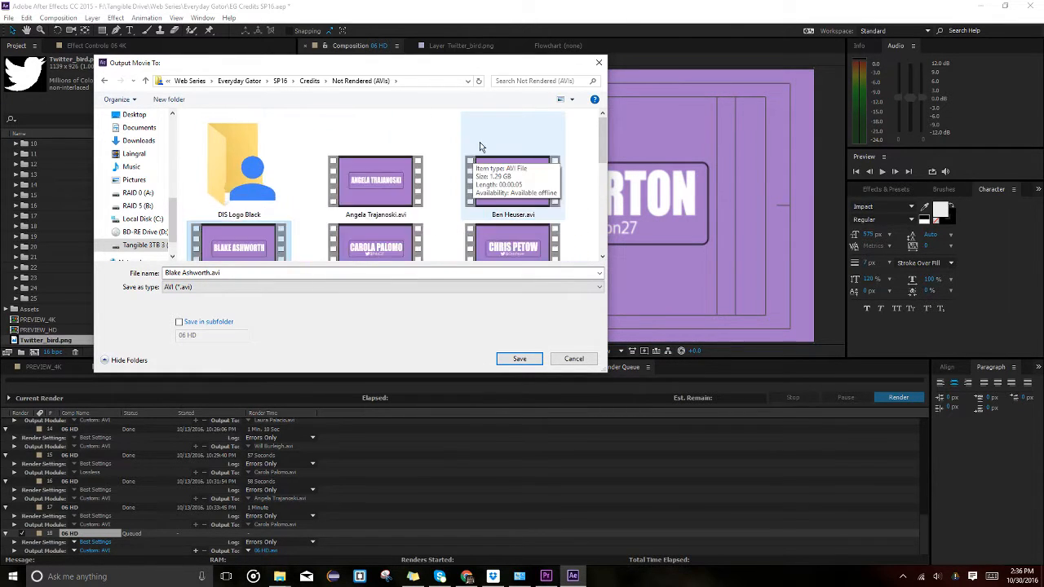
left_click(475, 199)
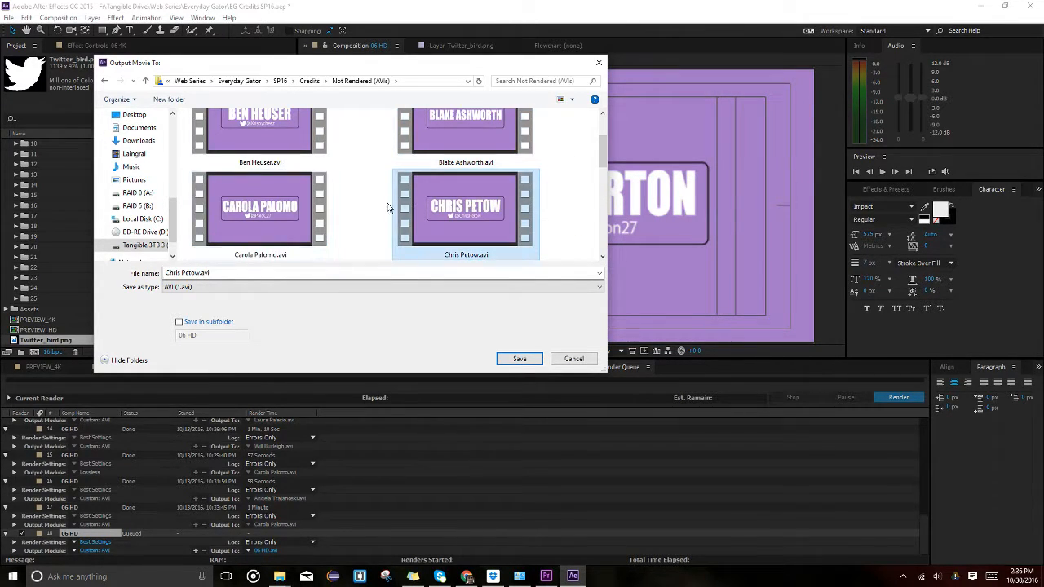
scroll(444, 225, "up", 1)
left_click(463, 159)
Choose the person-named credit AVI as output, save, and replace the existing file.
scroll(343, 192, "down", 2)
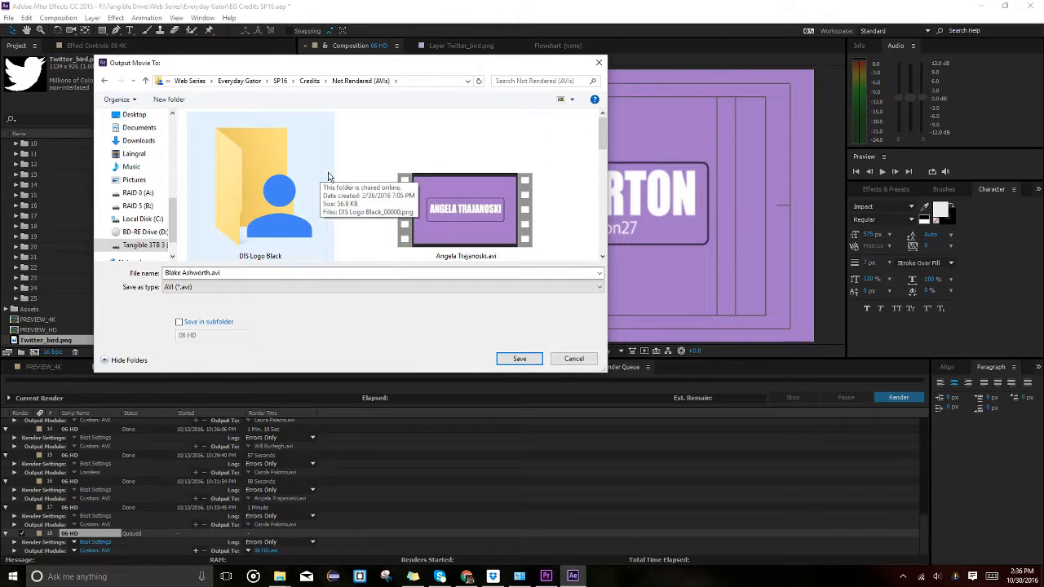
scroll(430, 205, "down", 3, "ctrl")
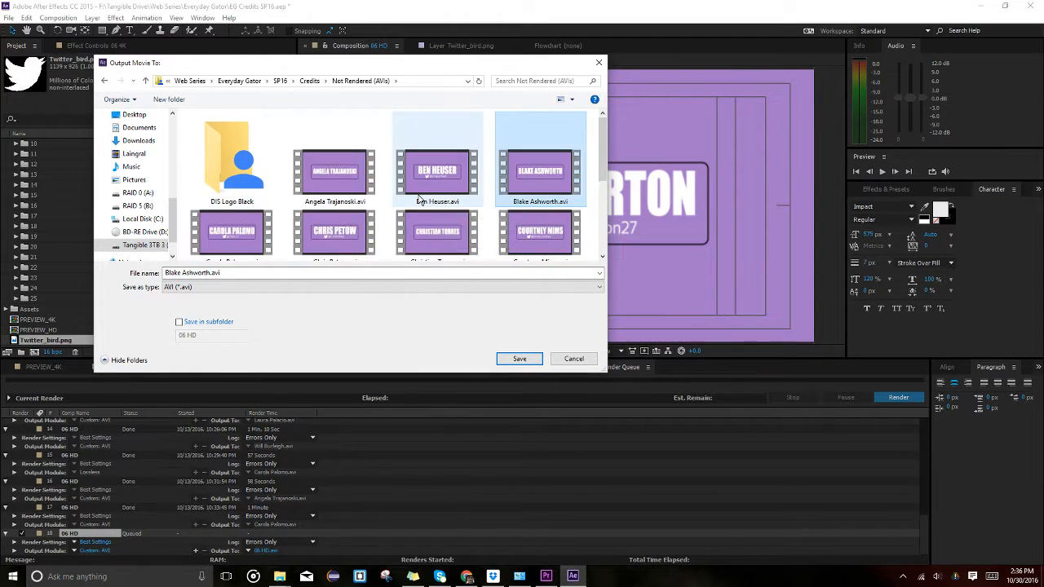
scroll(432, 214, "down", 3)
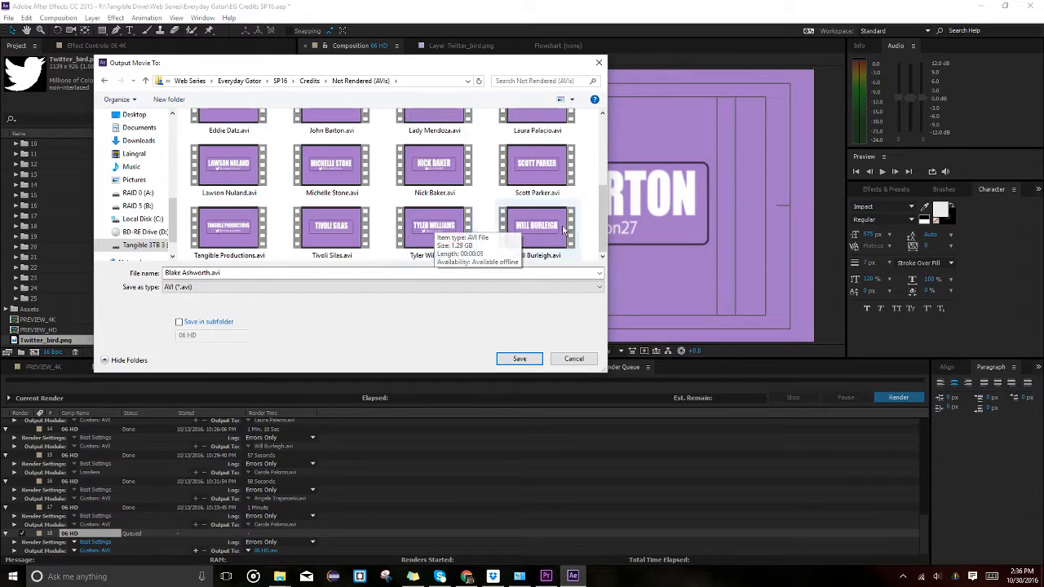
scroll(473, 229, "up", 3)
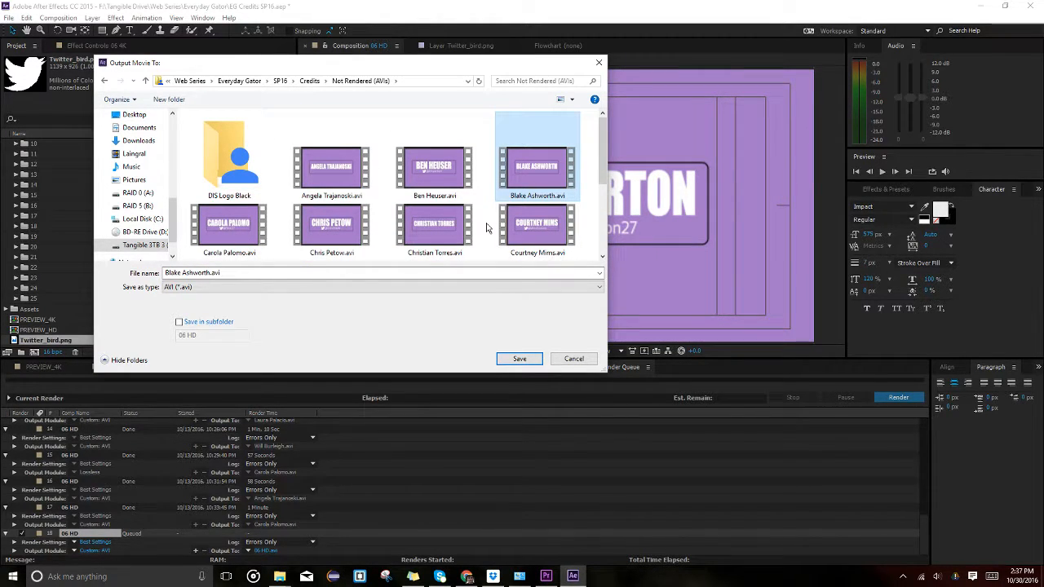
scroll(487, 227, "down", 1)
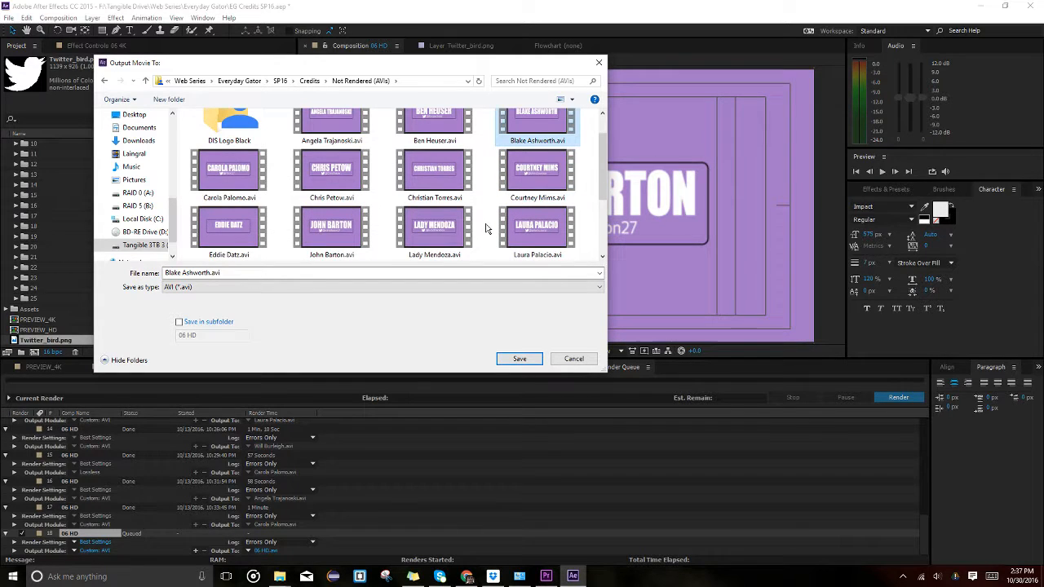
scroll(361, 216, "down", 1)
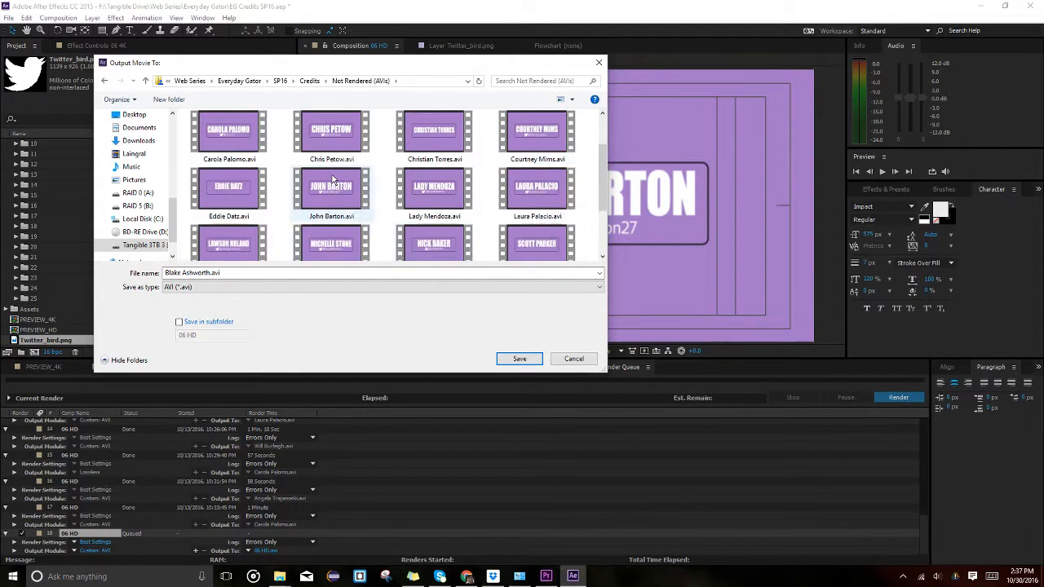
left_click(333, 189)
left_click(519, 360)
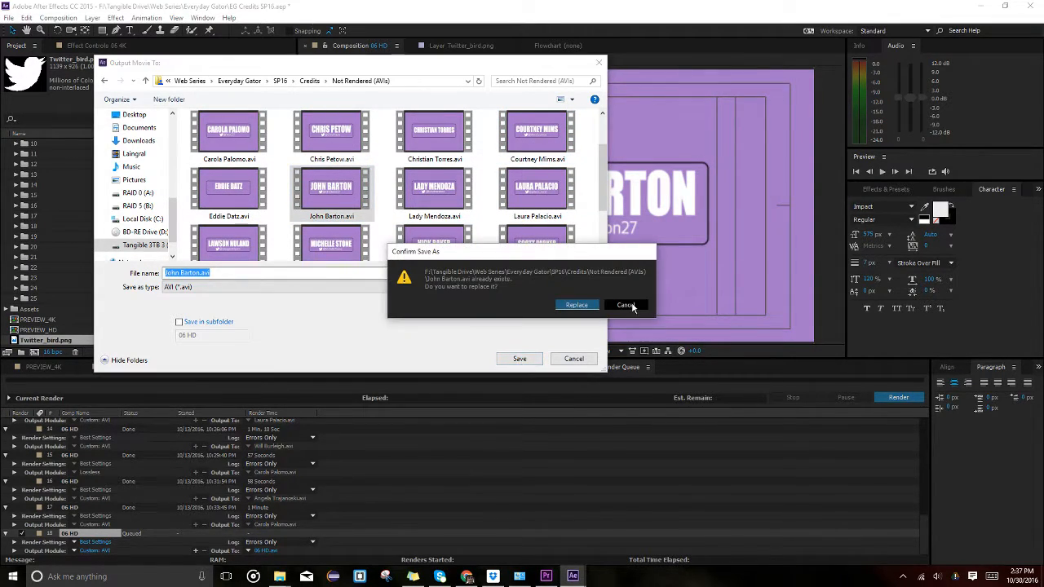
left_click(589, 305)
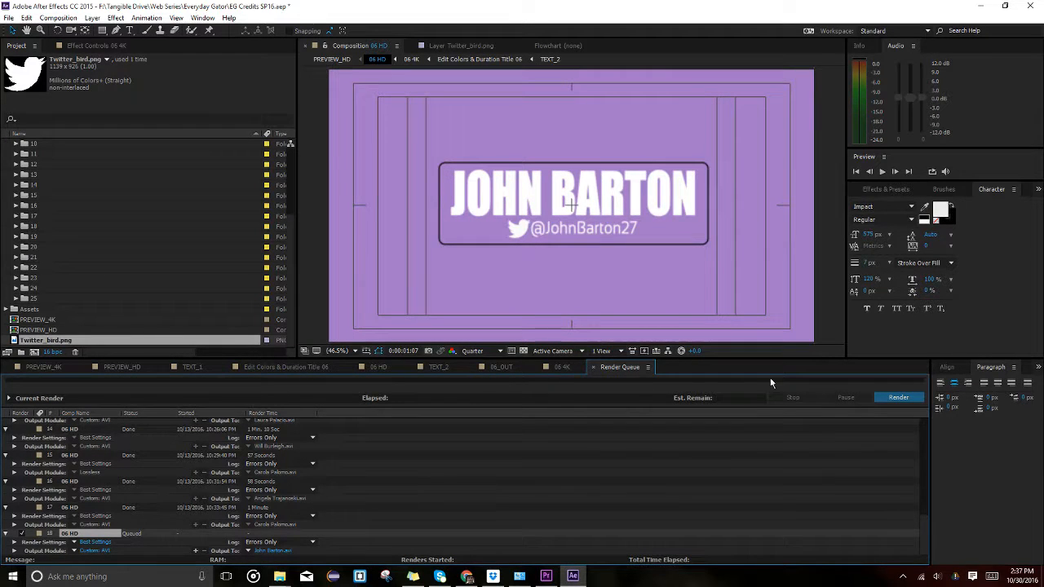
Render the queued credit composition, then switch over to Premiere Pro.
left_click(879, 401)
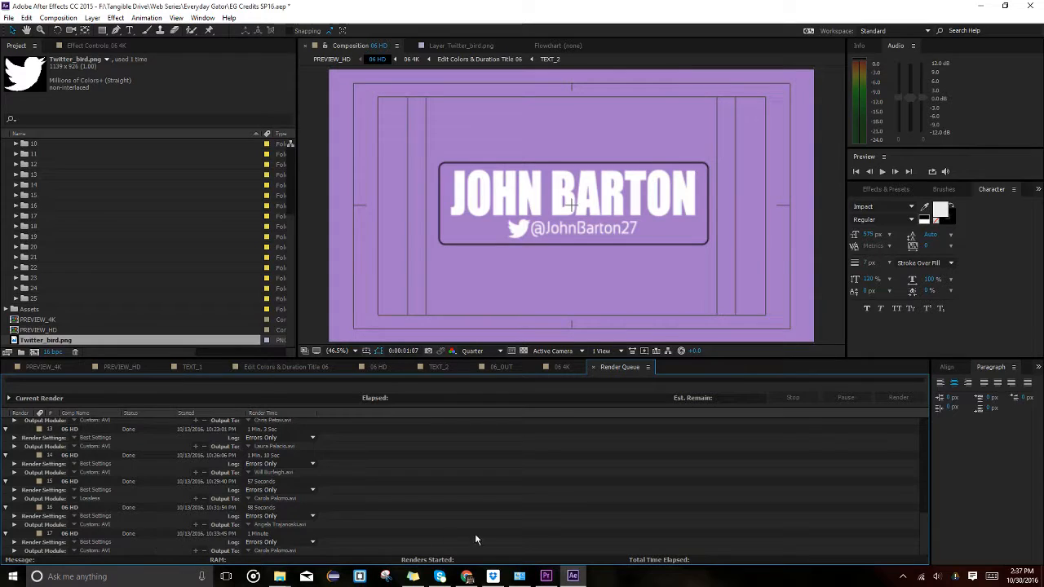
left_click(546, 575)
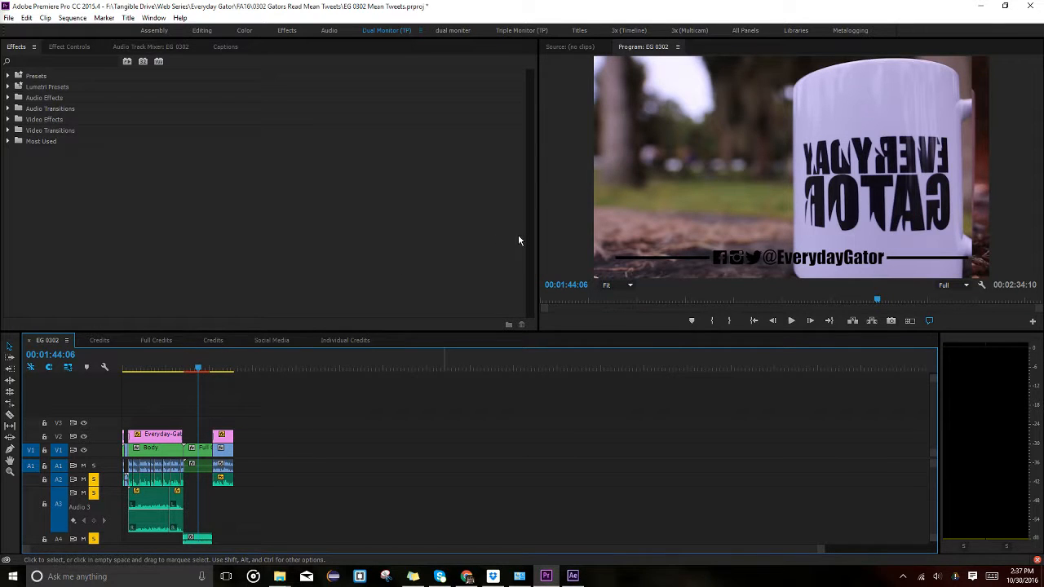
Import the credit AVI from Everyday Gator > SP16 > Credits > Not Rendered (AVIs) and jump the playhead to it.
key("ctrl+i")
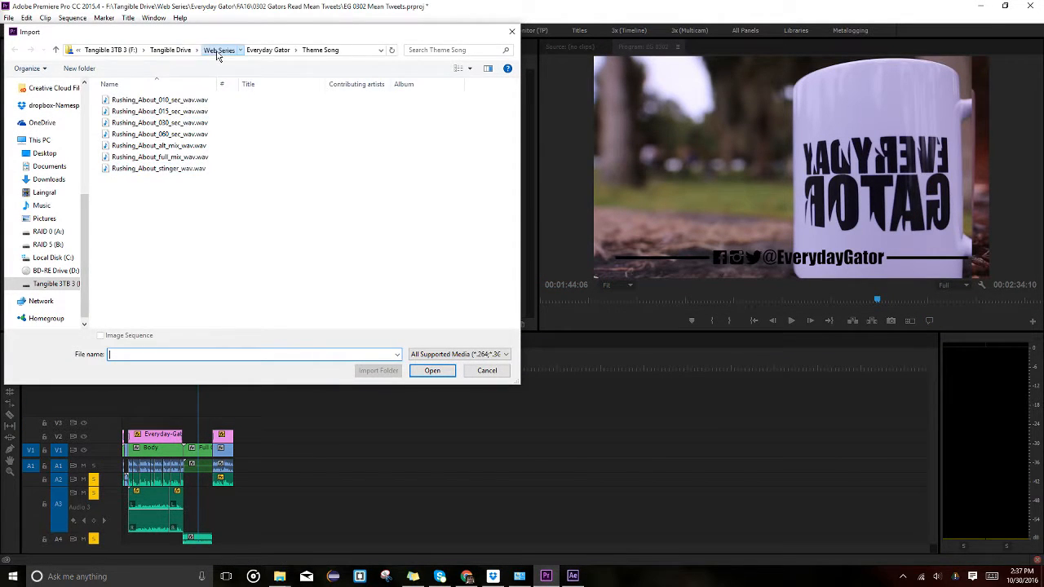
left_click(218, 50)
double_click(164, 111)
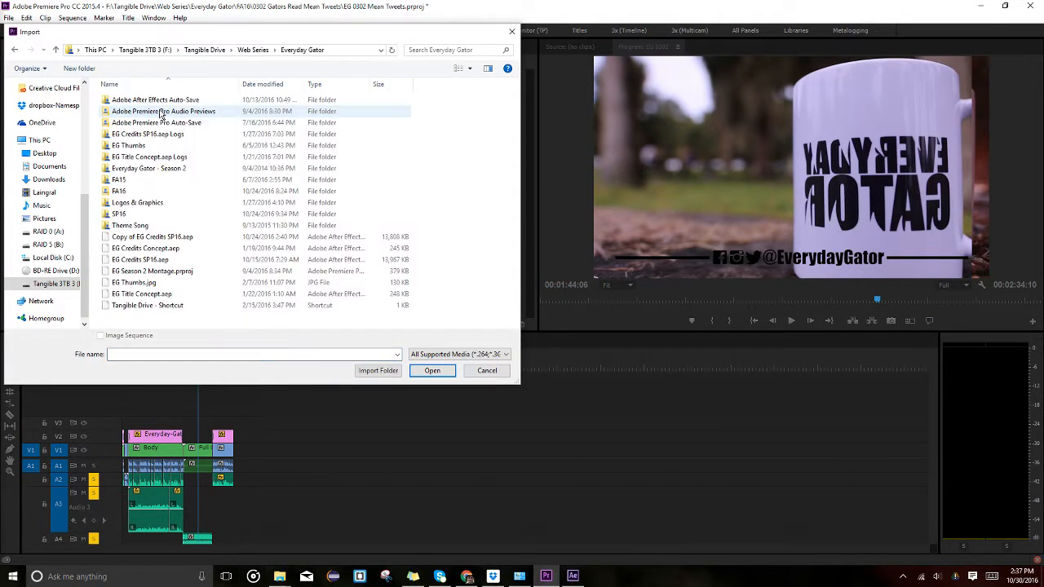
left_click(124, 192)
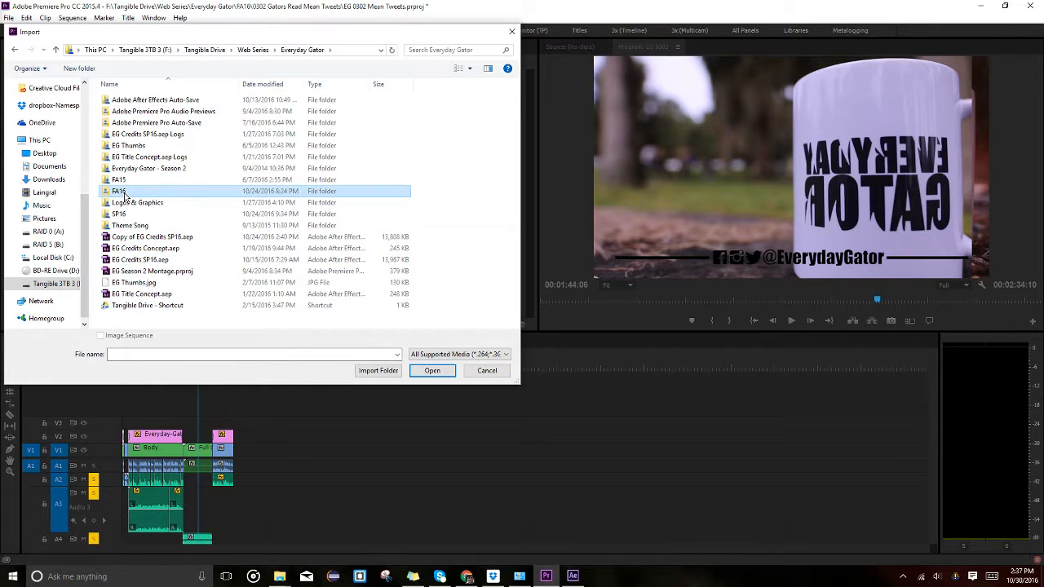
double_click(119, 214)
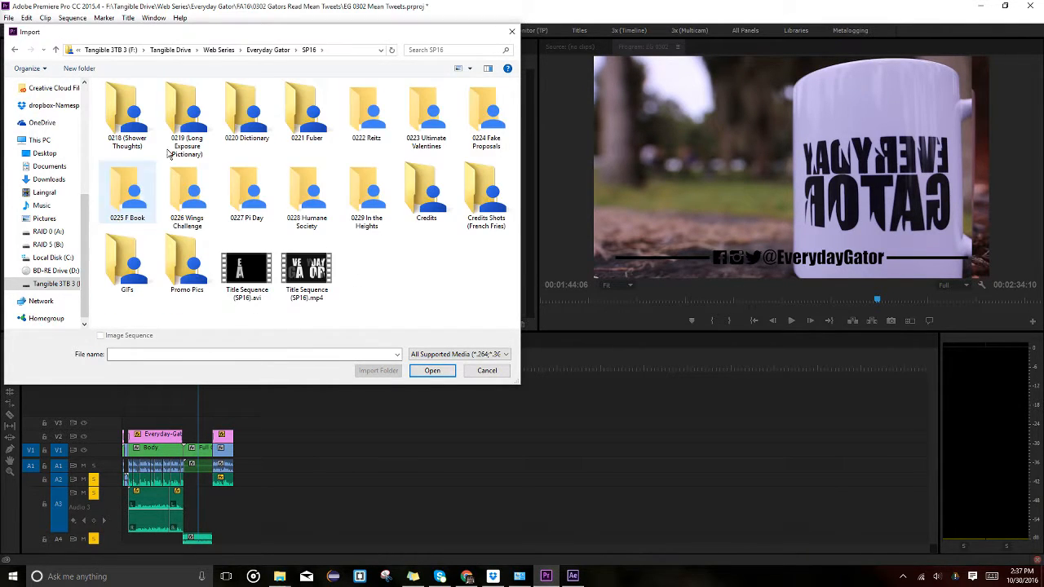
double_click(418, 208)
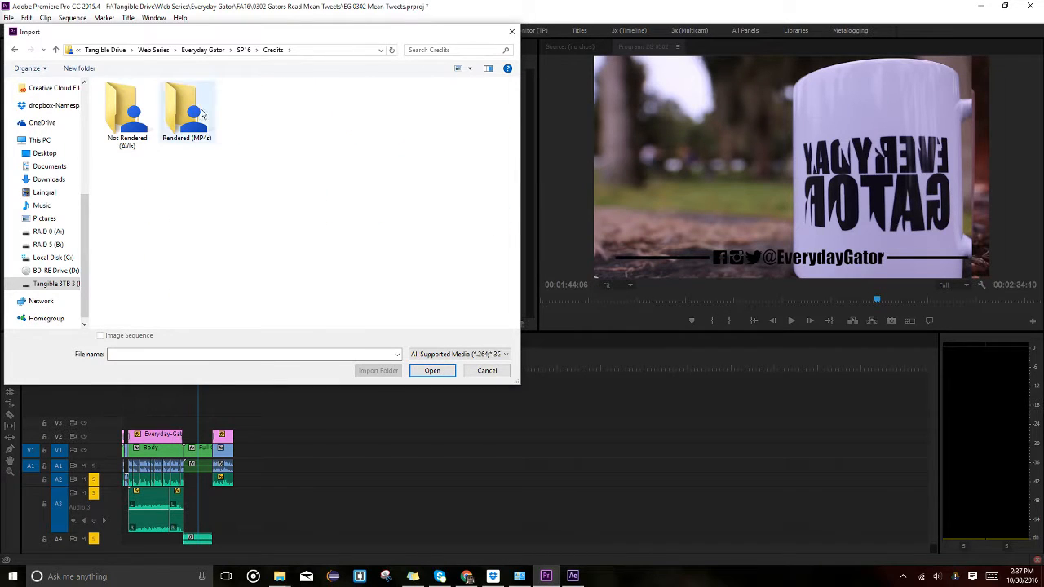
double_click(127, 114)
scroll(367, 228, "down", 3)
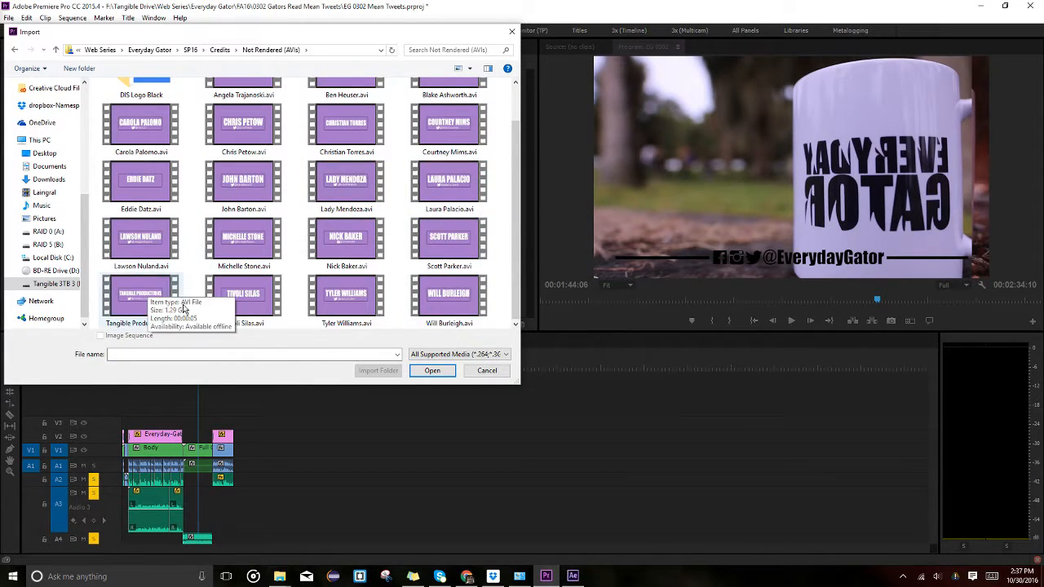
scroll(183, 309, "up", 3)
double_click(249, 238)
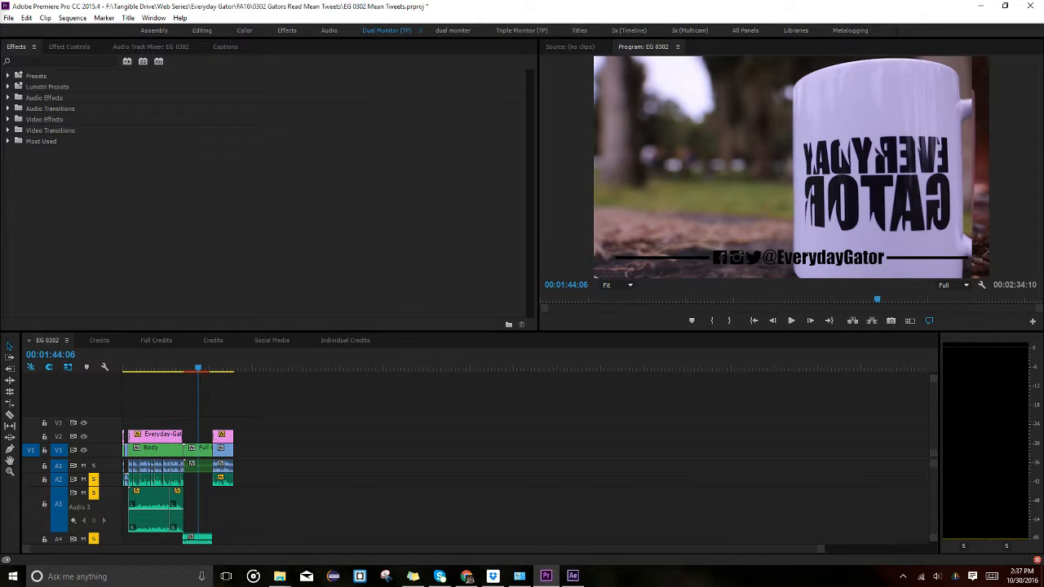
left_click(313, 369)
key("Down")
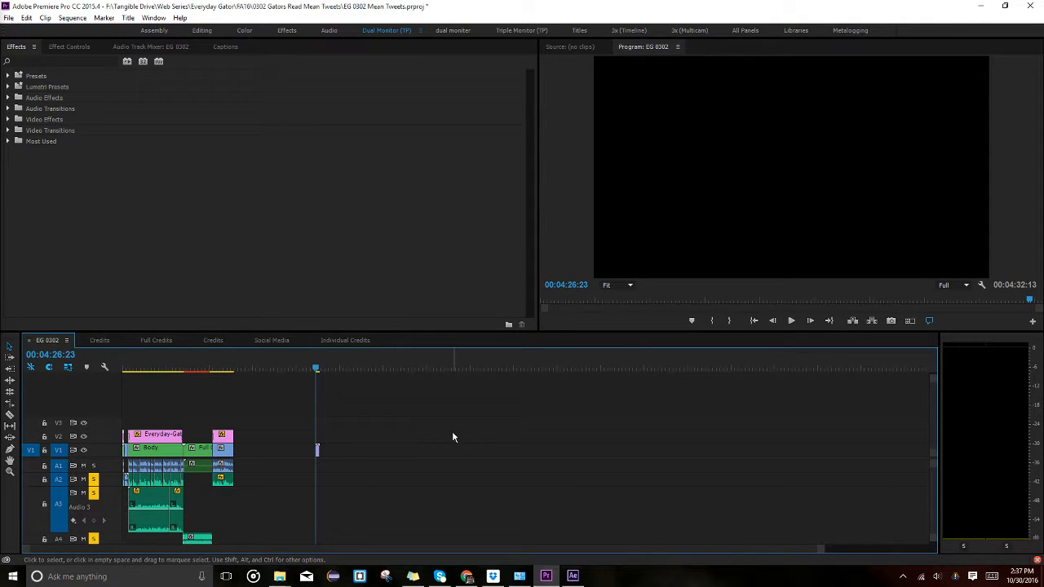
Inspect the credit AVI's video details in its file Properties, then cancel the import.
key("ctrl+i")
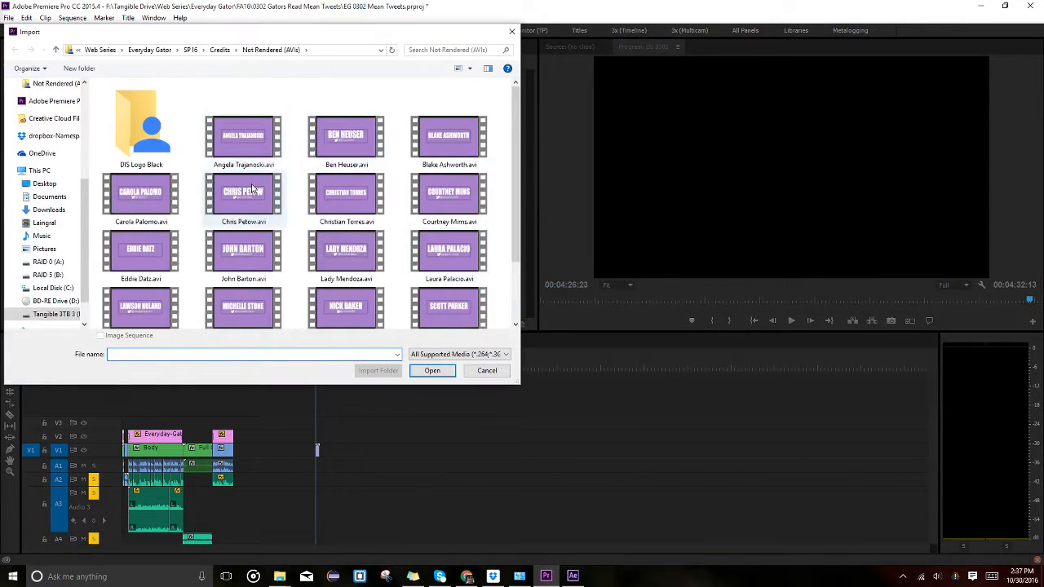
scroll(232, 166, "down", 2)
left_click(233, 180)
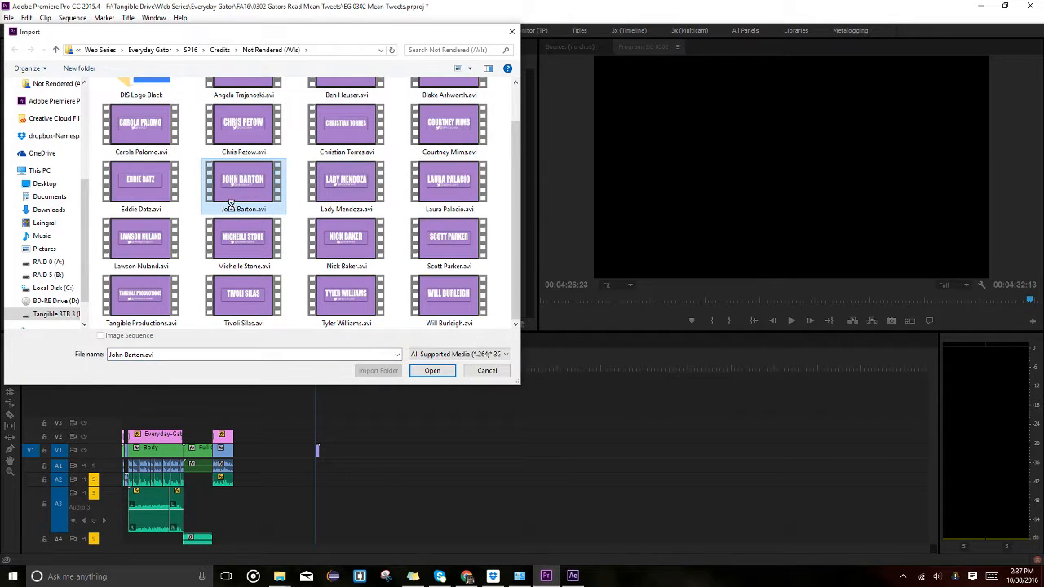
right_click(231, 204)
left_click(168, 467)
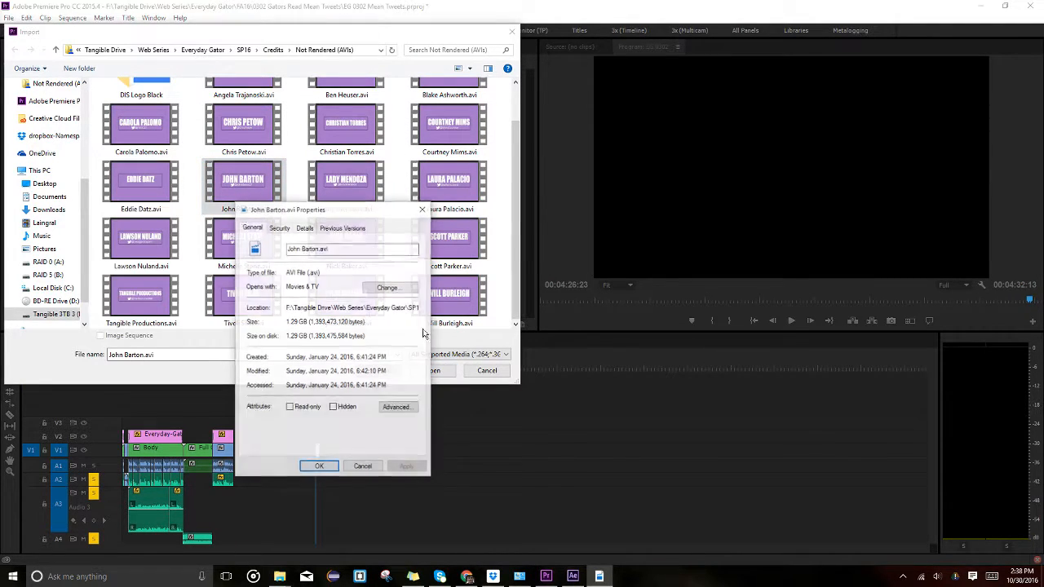
left_click(304, 228)
left_click(422, 209)
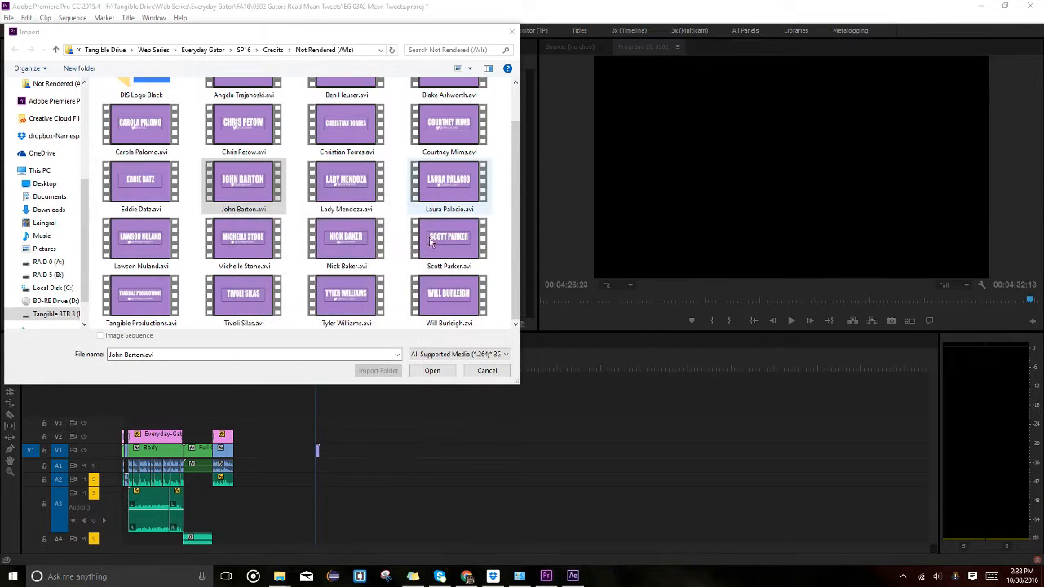
left_click(487, 370)
Play back the new credit clip on V1 and zoom the timeline.
key("space")
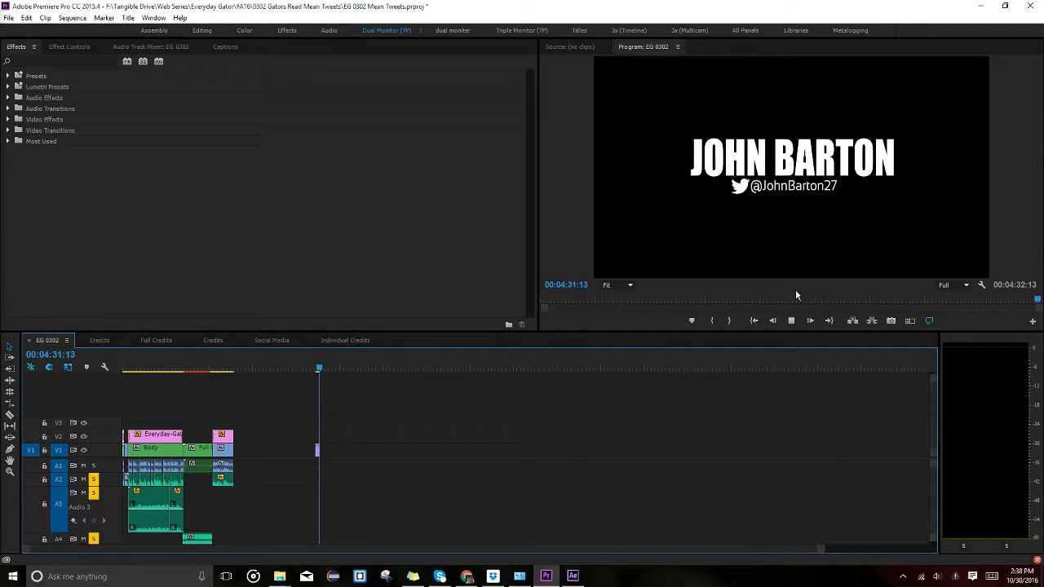
left_click(315, 368)
scroll(317, 453, "up", 4)
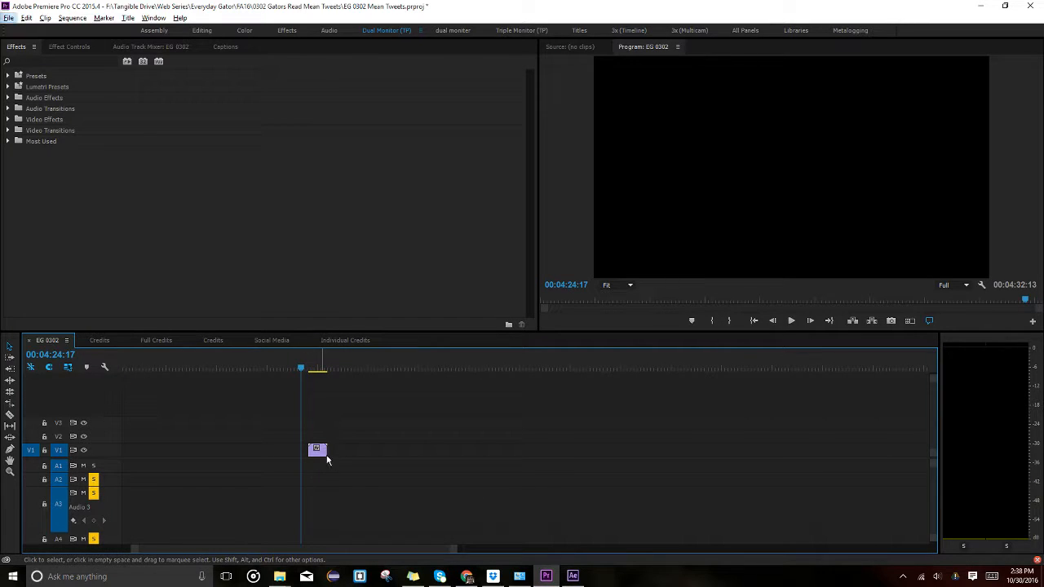
Move the AVI name-title clip up to track V2 and deselect it.
left_click_drag(320, 450, 319, 438)
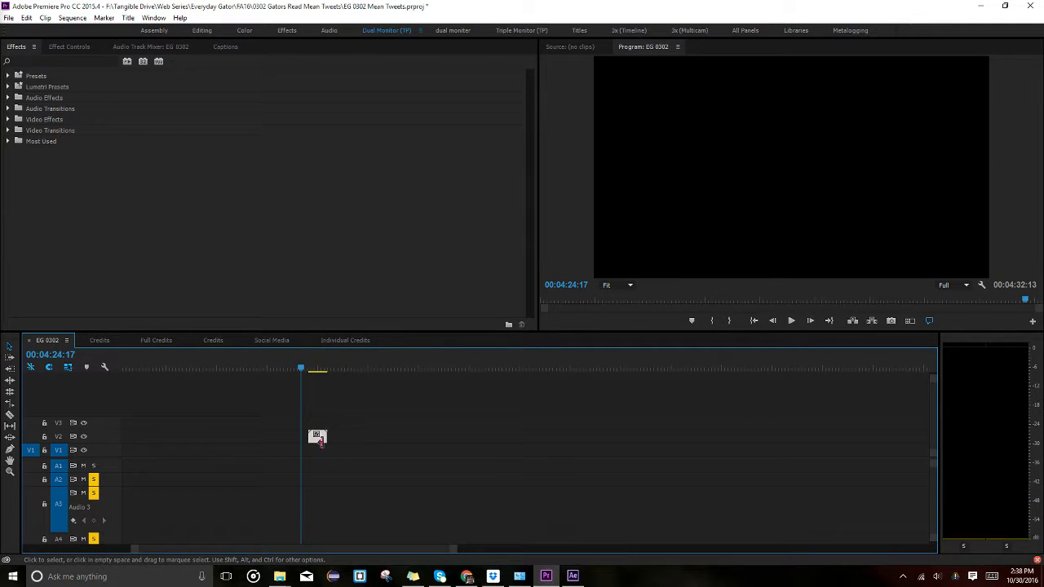
left_click(315, 368)
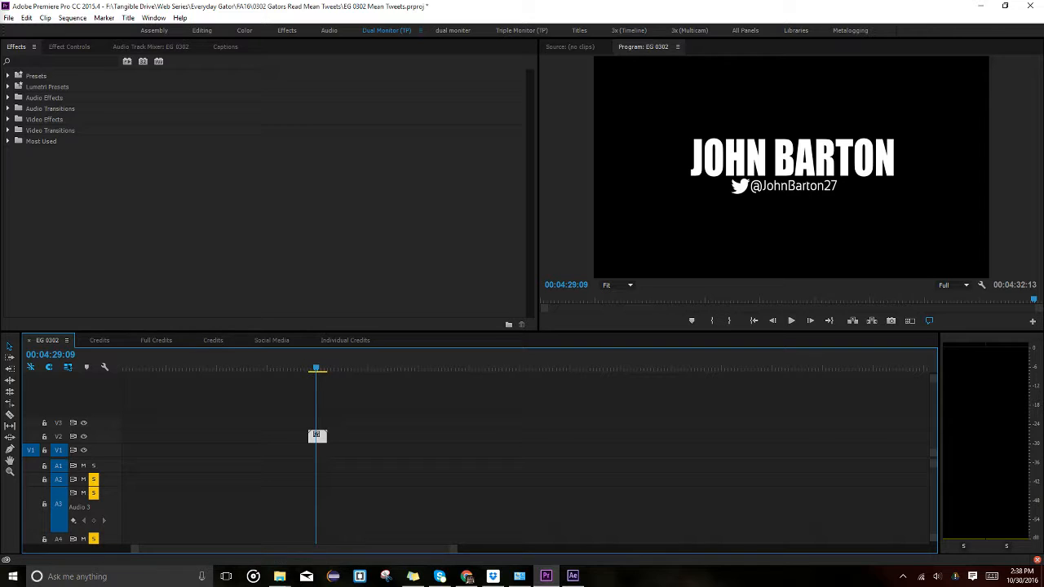
left_click(403, 424)
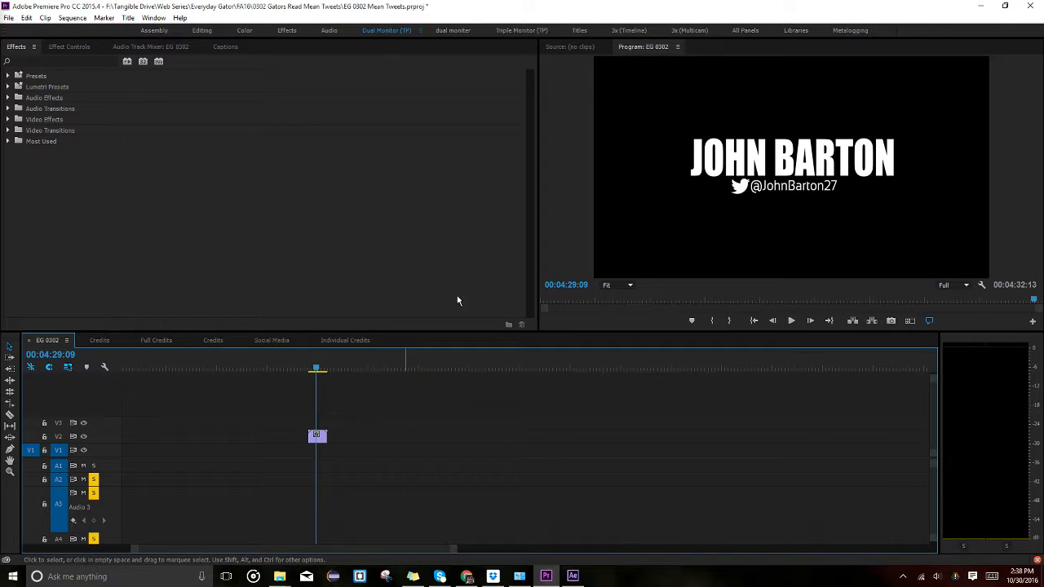
Import the person-named credit MP4 from Credits > Rendered (MP4s).
key("ctrl+i")
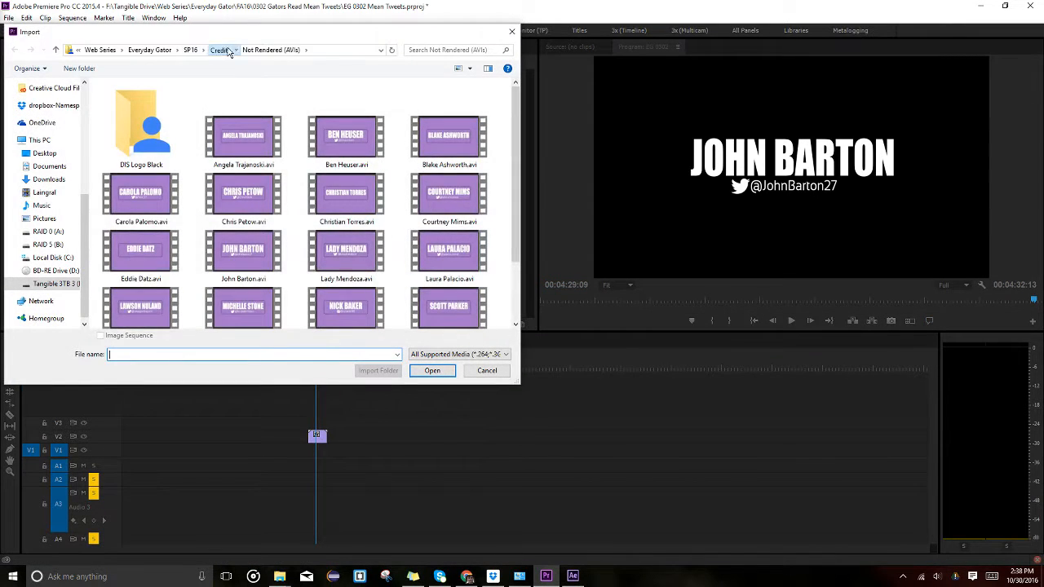
left_click(230, 51)
double_click(186, 115)
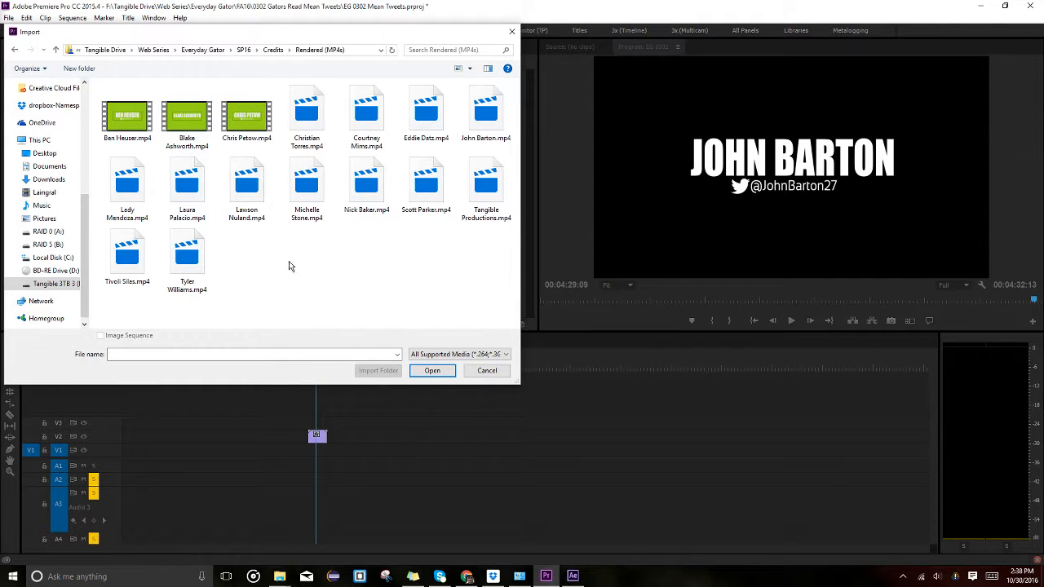
double_click(364, 122)
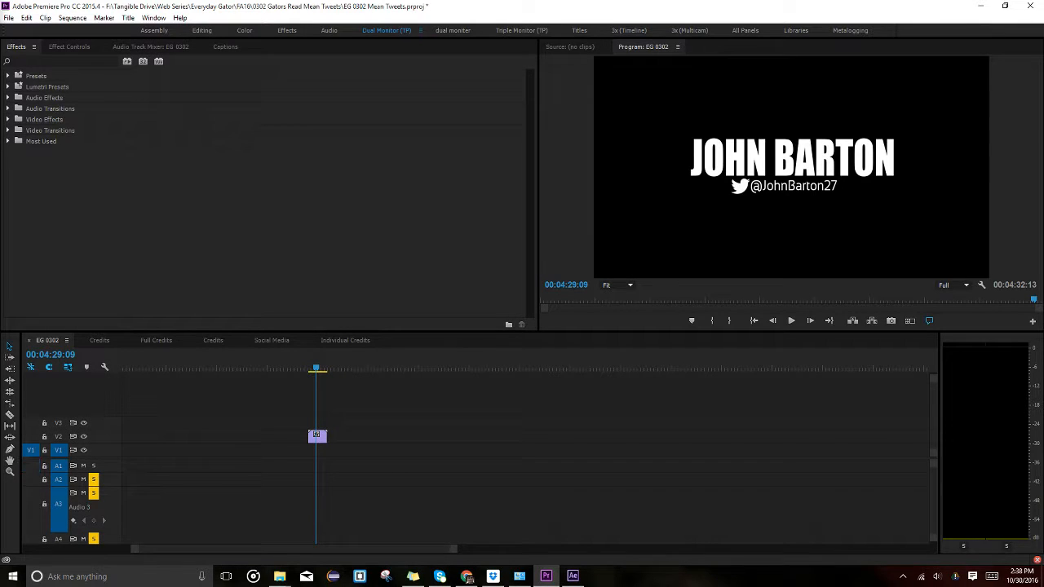
Place the MP4 credit on V1 at the playhead, hide V2, and play it back.
left_click_drag(597, 439, 312, 466)
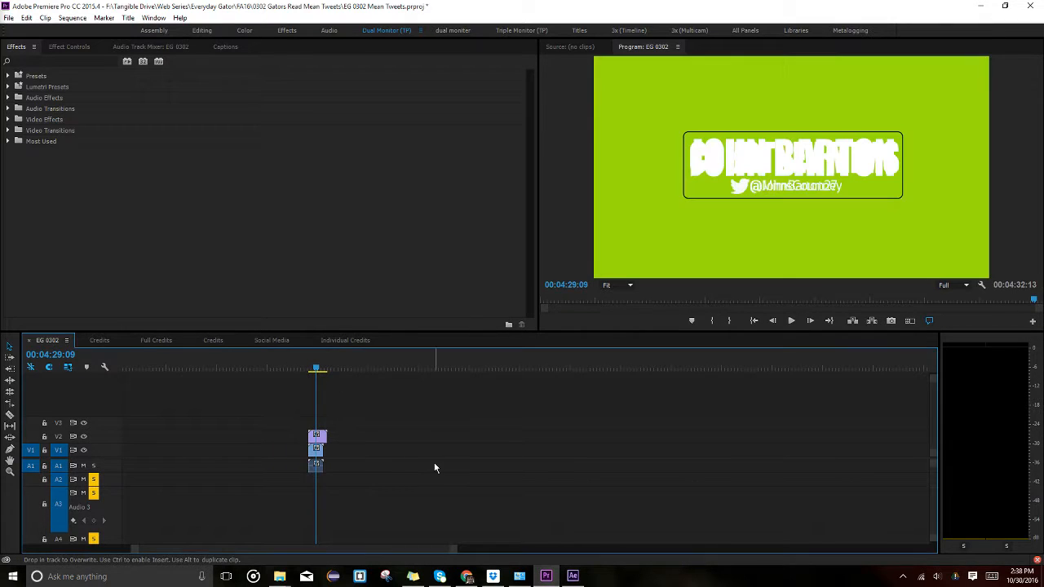
left_click(83, 436)
key("Up")
key("space")
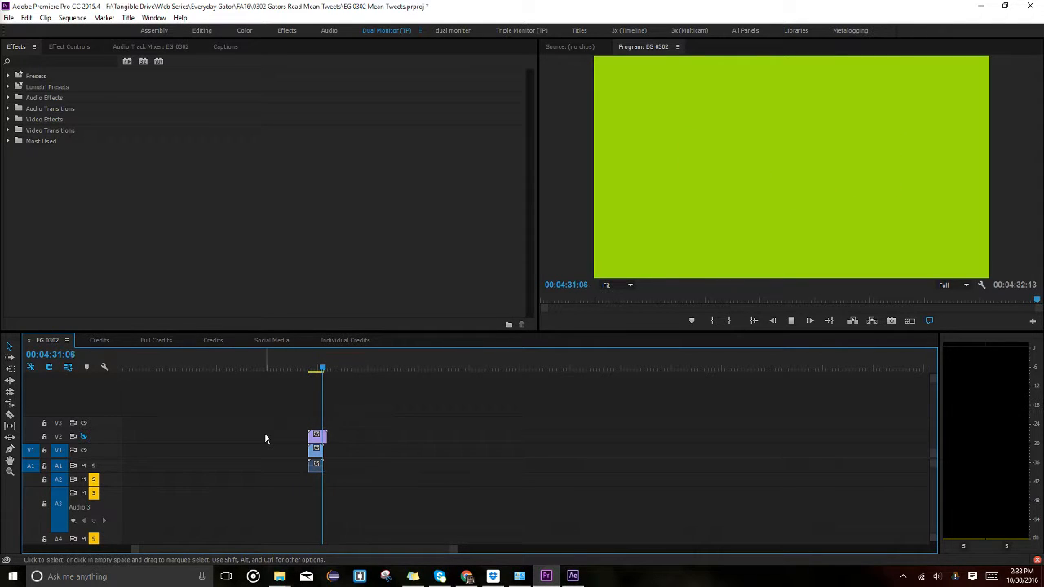
key("Up")
key("space")
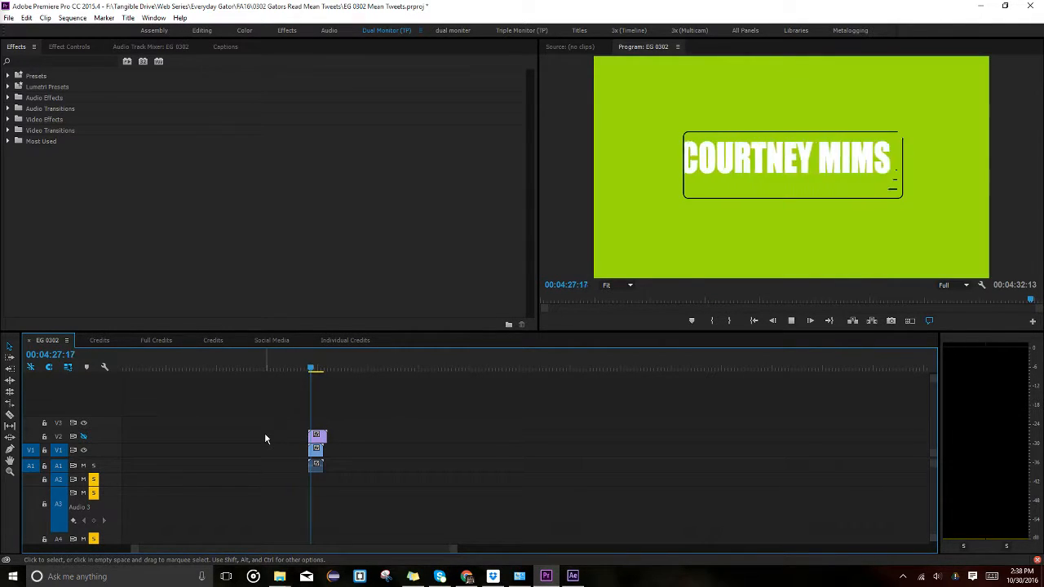
key("space")
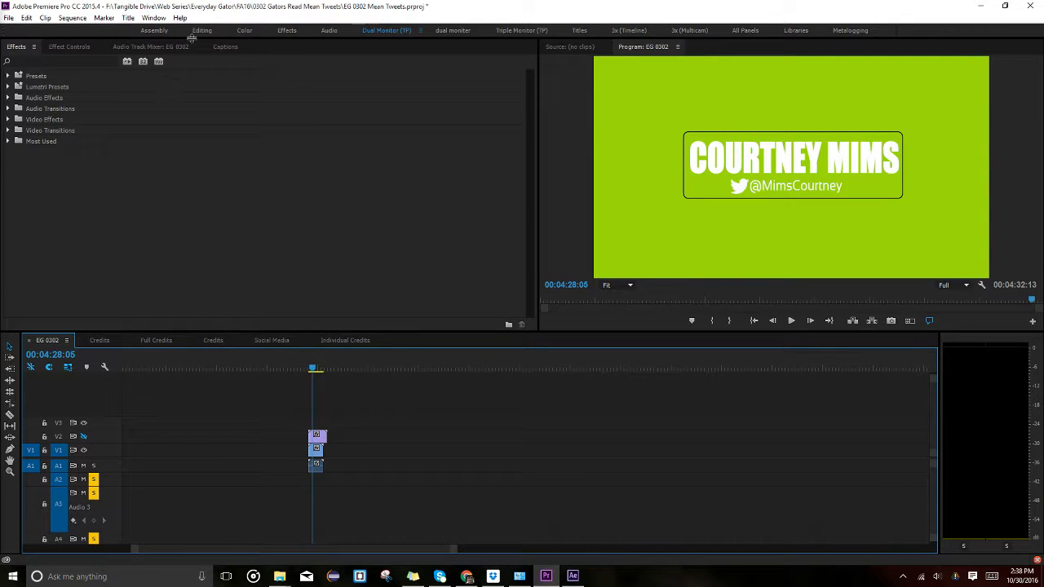
Shift the V2 title clip right past the MP4 credit and scrub to check.
left_click(127, 18)
left_click(490, 440)
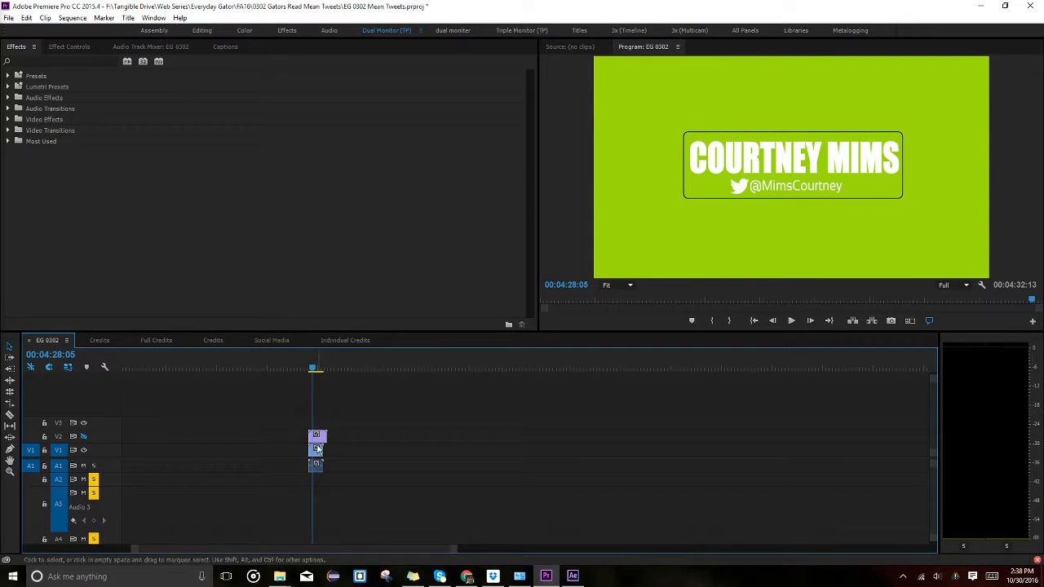
left_click_drag(324, 437, 345, 439)
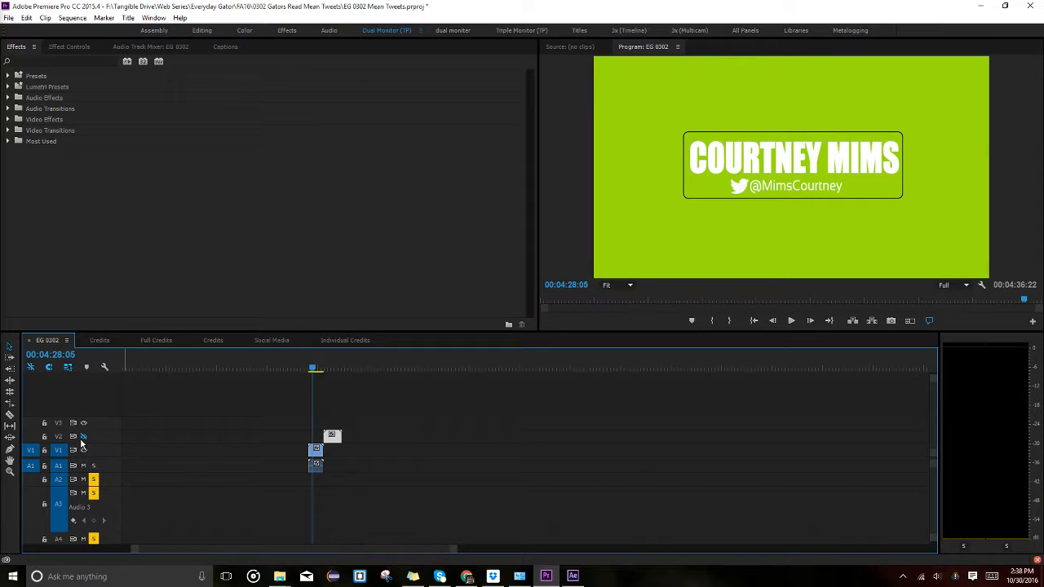
left_click_drag(323, 368, 335, 368)
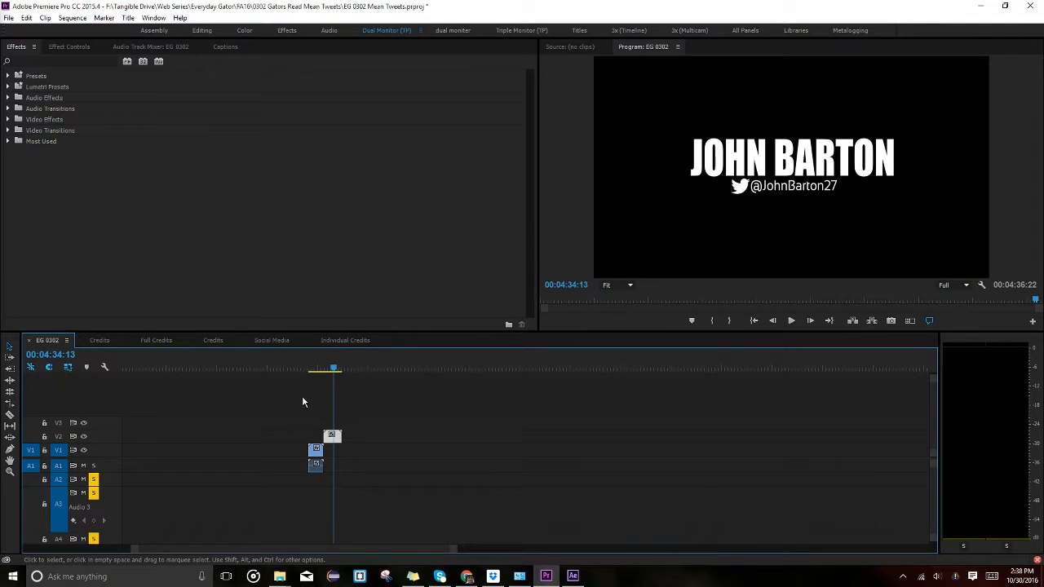
left_click(316, 369)
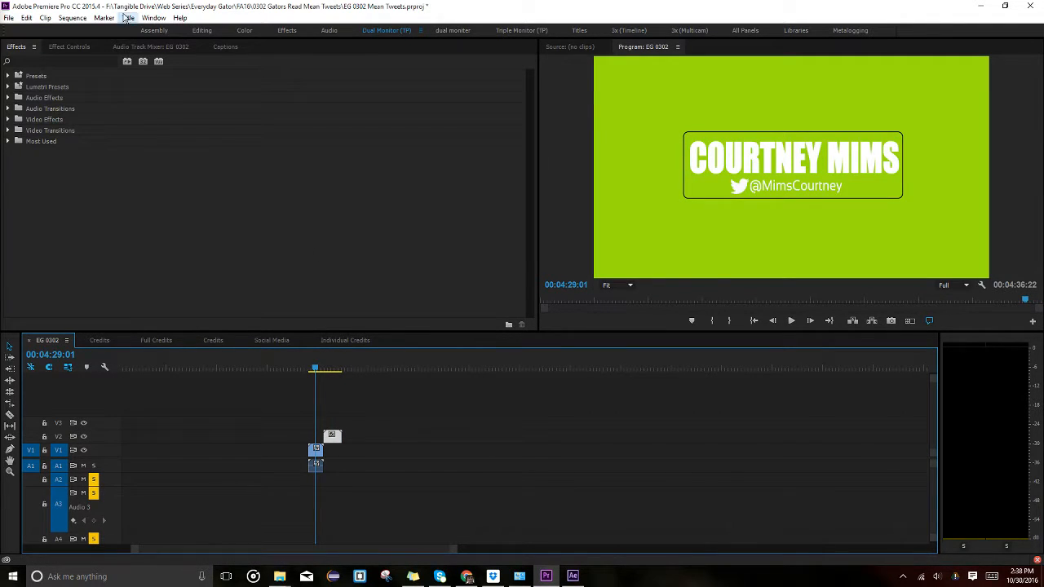
left_click(127, 17)
Create a new Default Still title named 'Green Background'.
mouse_move(114, 47)
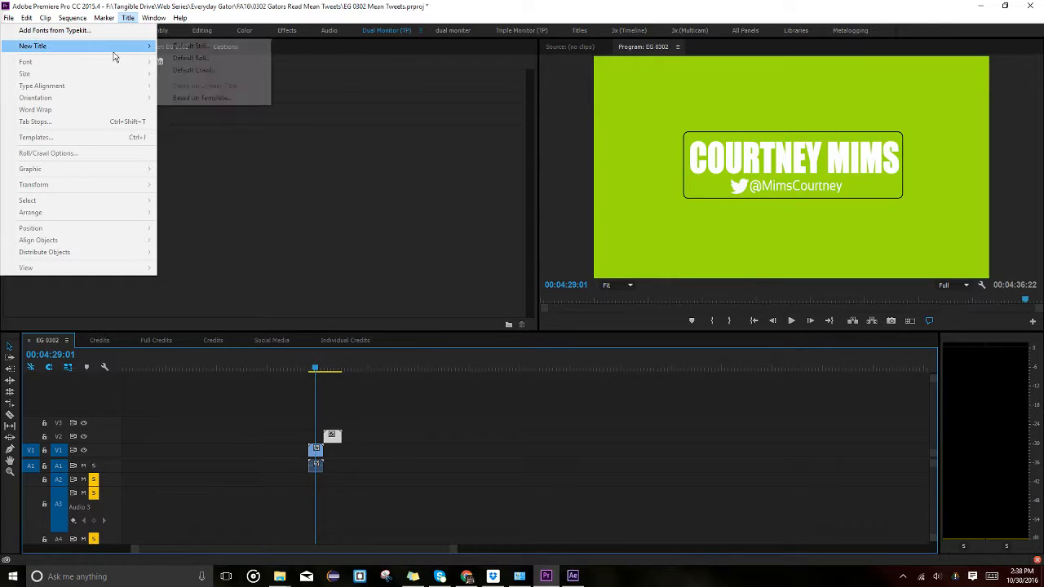
left_click(191, 51)
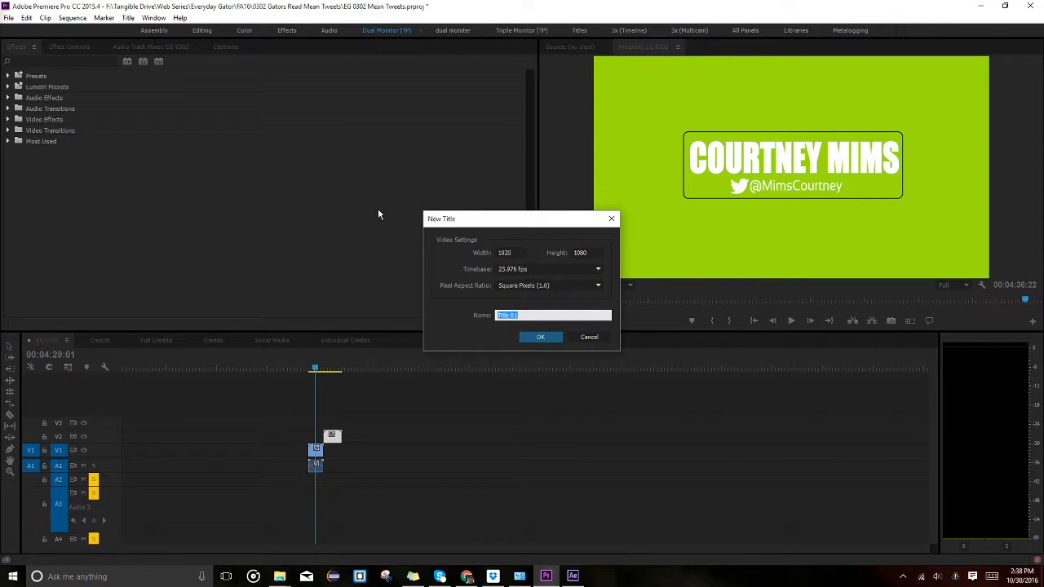
type("Gre")
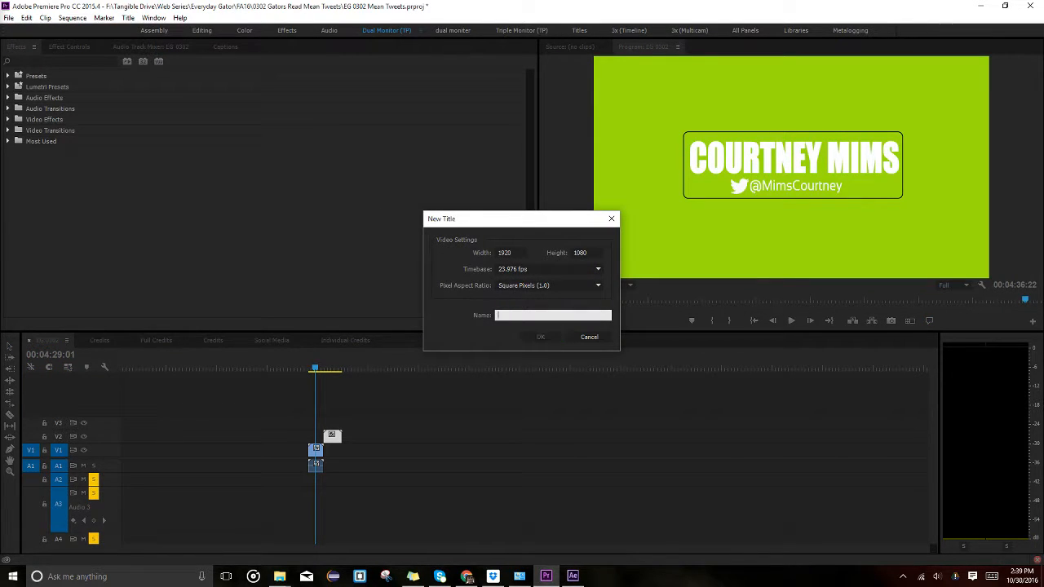
type("en Background")
key("Return")
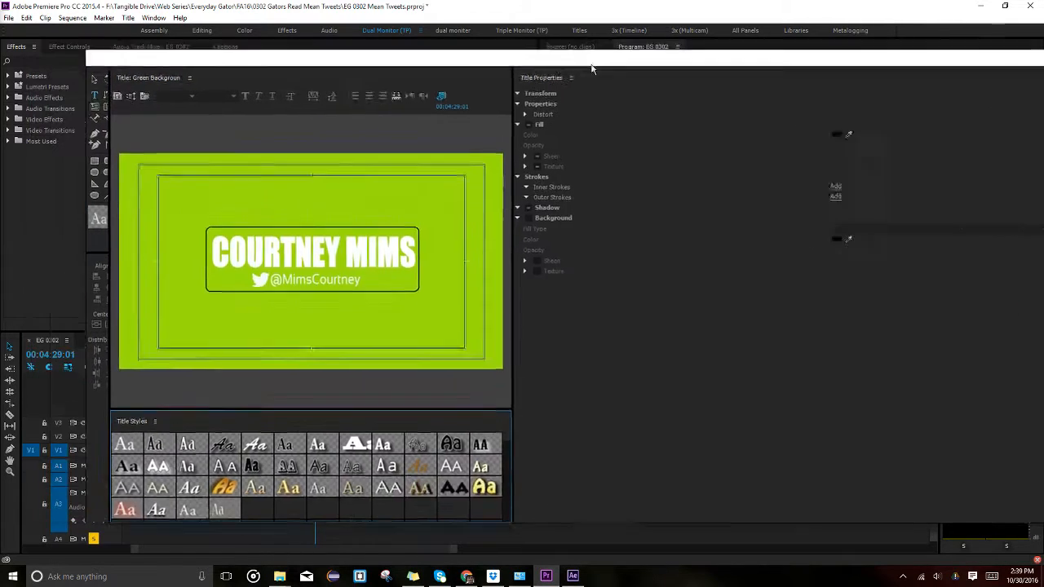
left_click_drag(517, 62, 834, 61)
Draw a rectangle filled with the sampled green, stretch it across the frame, and close the Titler.
left_click(352, 154)
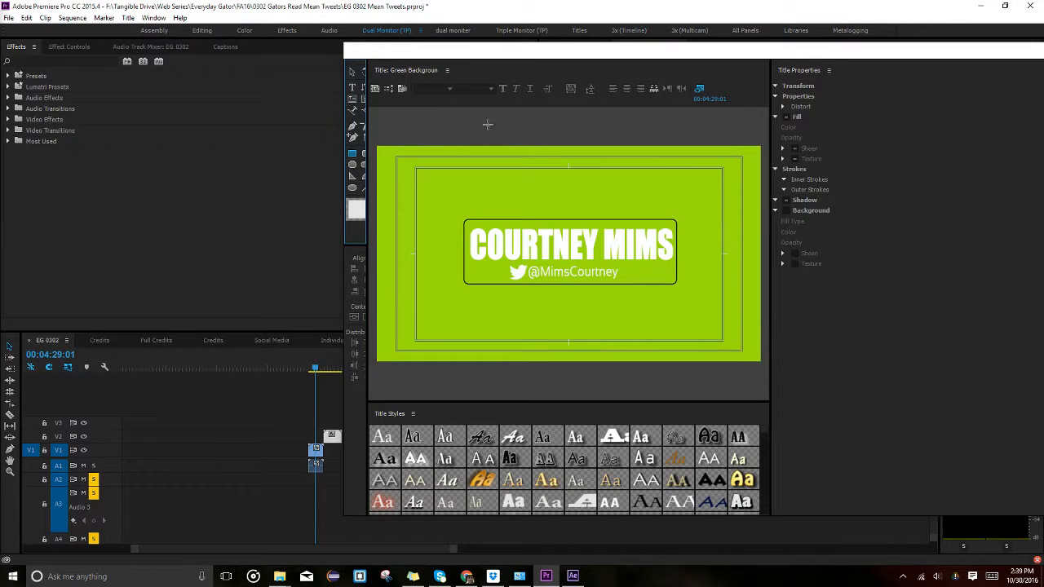
left_click_drag(471, 125, 870, 450)
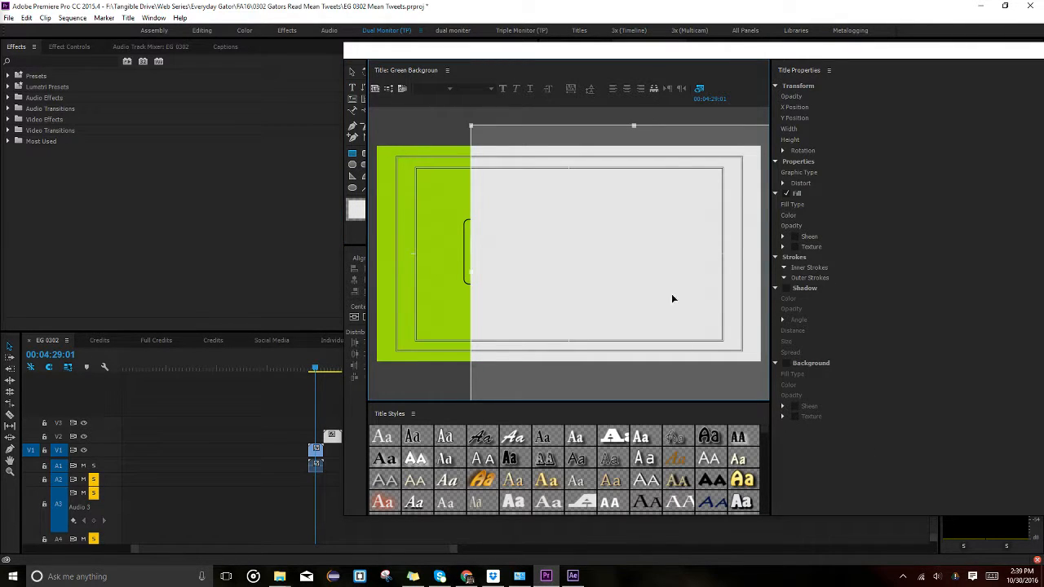
left_click(351, 71)
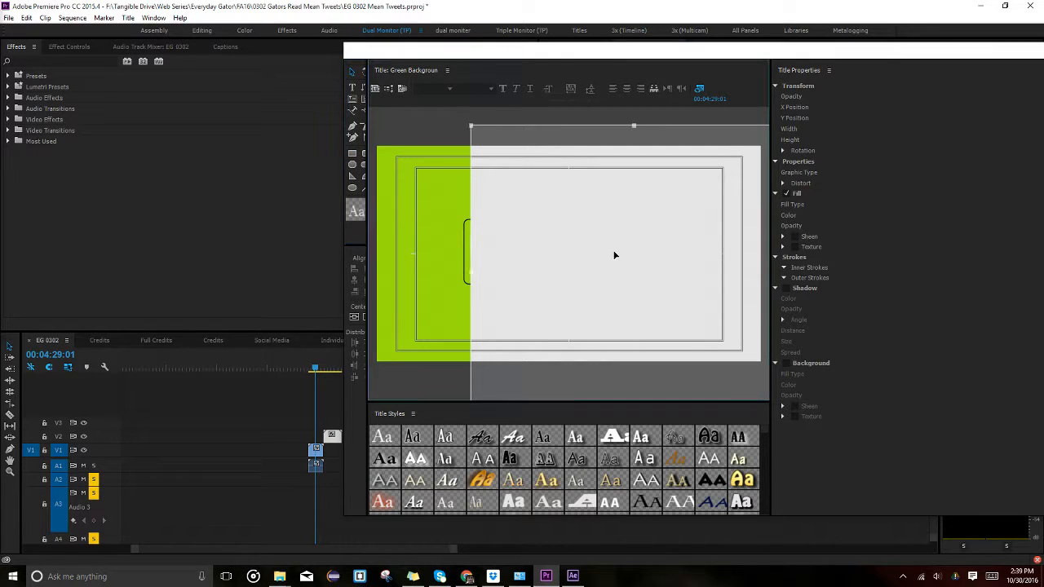
left_click(785, 196)
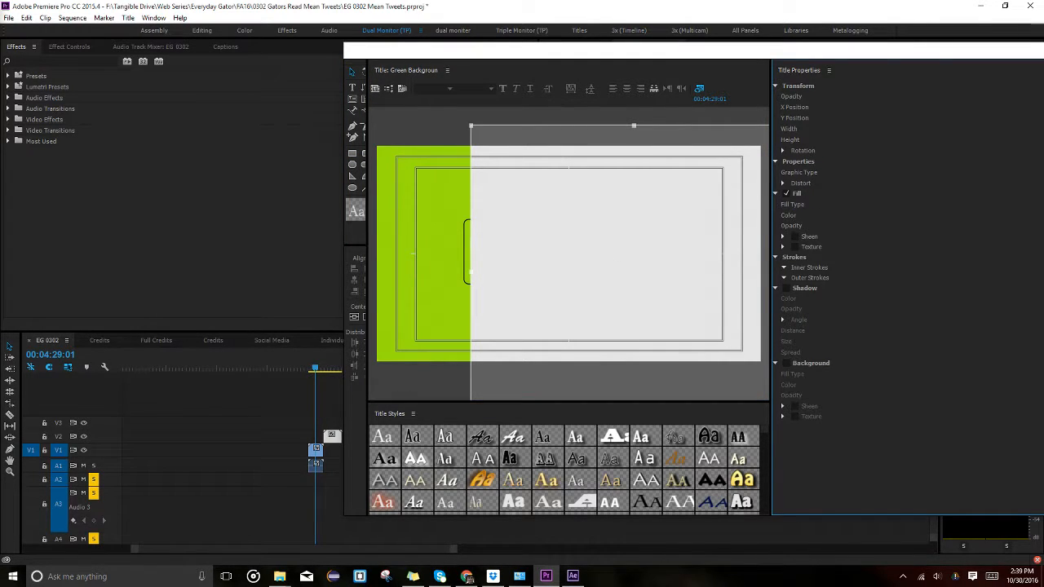
left_click_drag(652, 48, 346, 44)
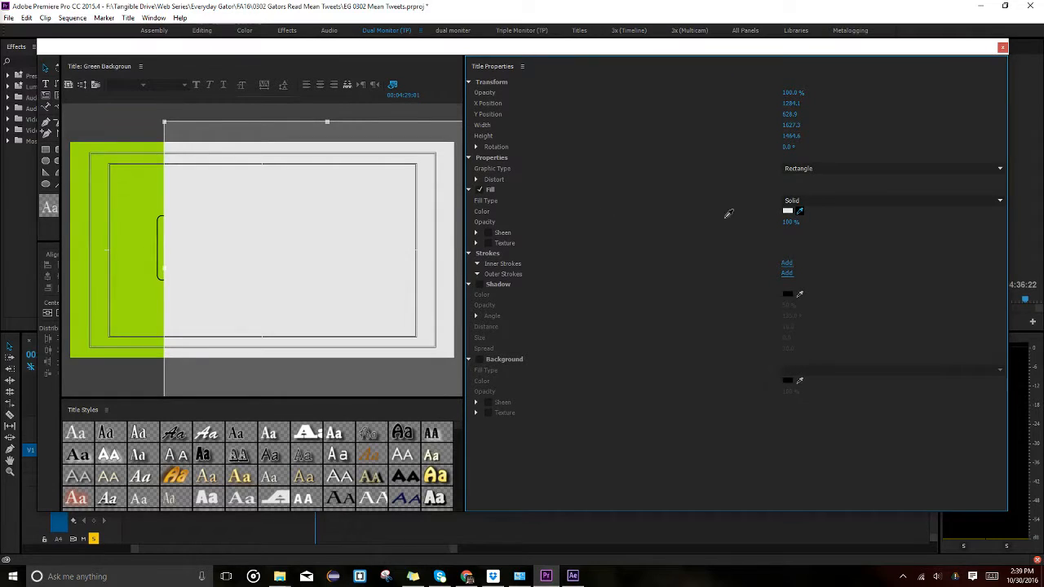
left_click(103, 164)
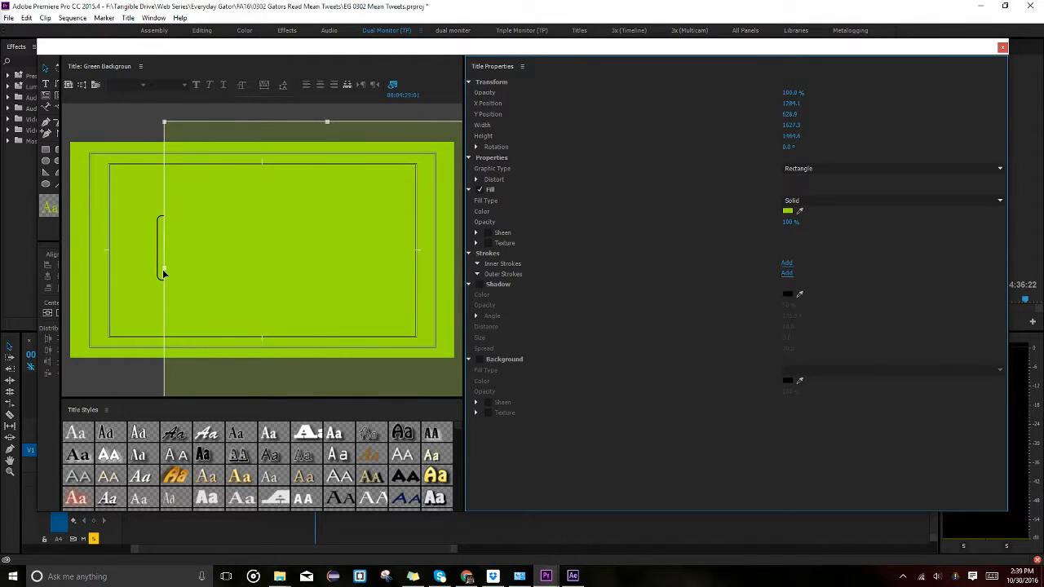
left_click_drag(163, 269, 61, 268)
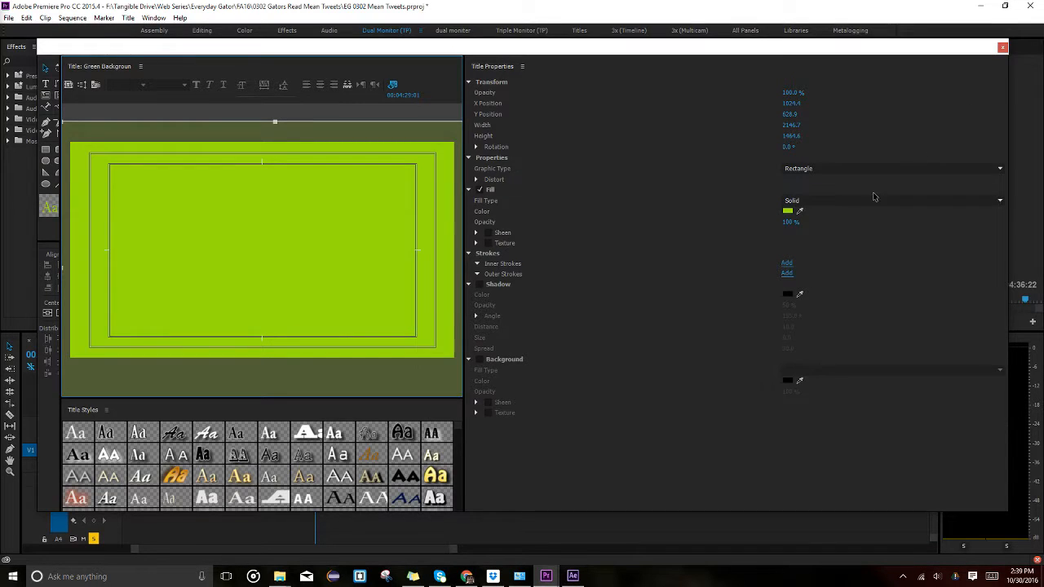
left_click(1002, 48)
left_click(366, 448)
Reposition the V2 title clip beside the MP4 credit and turn off V2's track output.
left_click(320, 449)
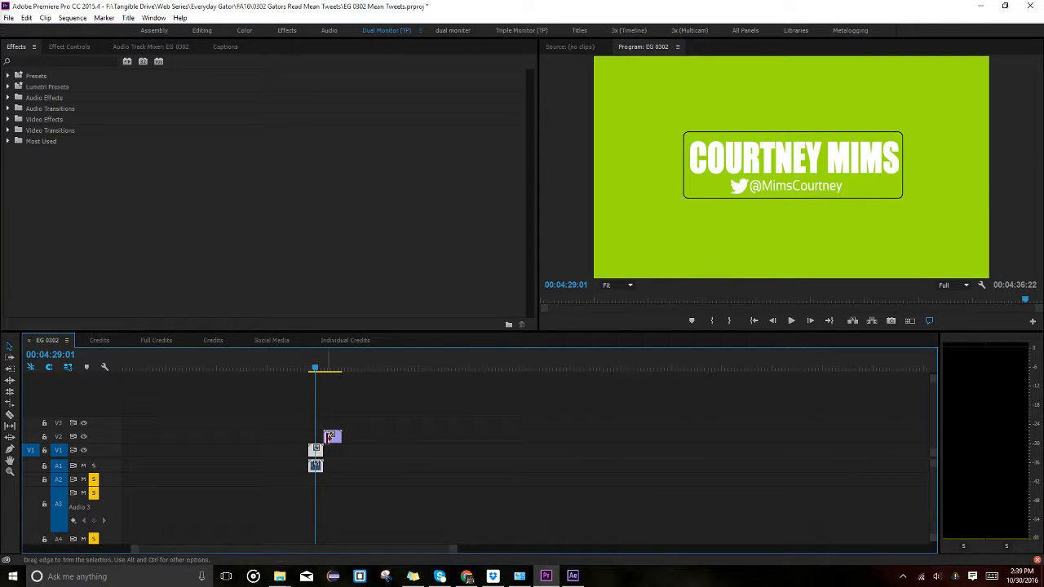
left_click_drag(333, 436, 324, 441)
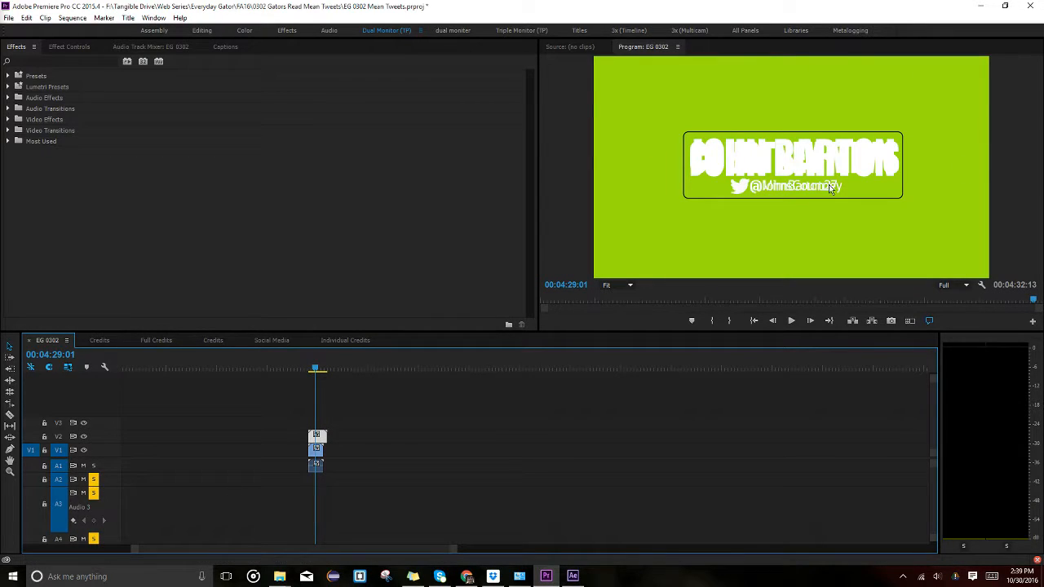
left_click(85, 440)
left_click(84, 440)
left_click(83, 436)
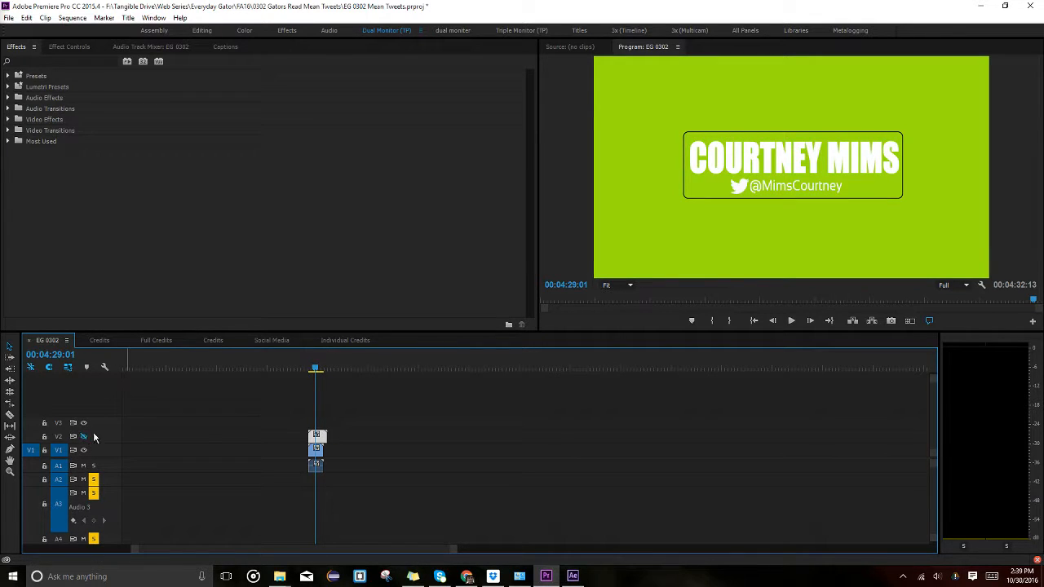
left_click_drag(317, 437, 350, 440)
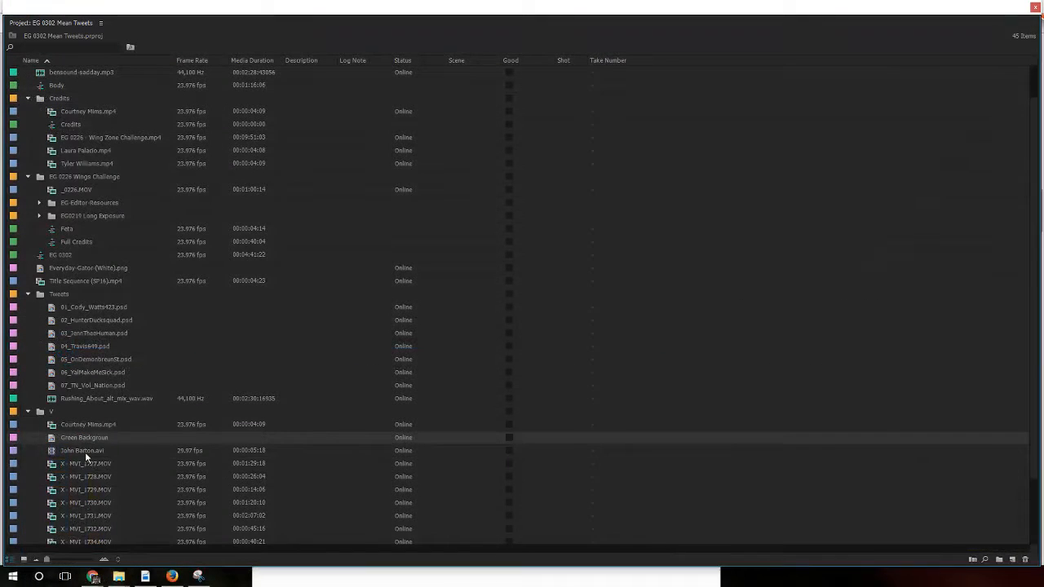
Add the Green Background title to the timeline at the playhead and lengthen it.
left_click(84, 452)
left_click(83, 440)
left_click(91, 438)
key("Return")
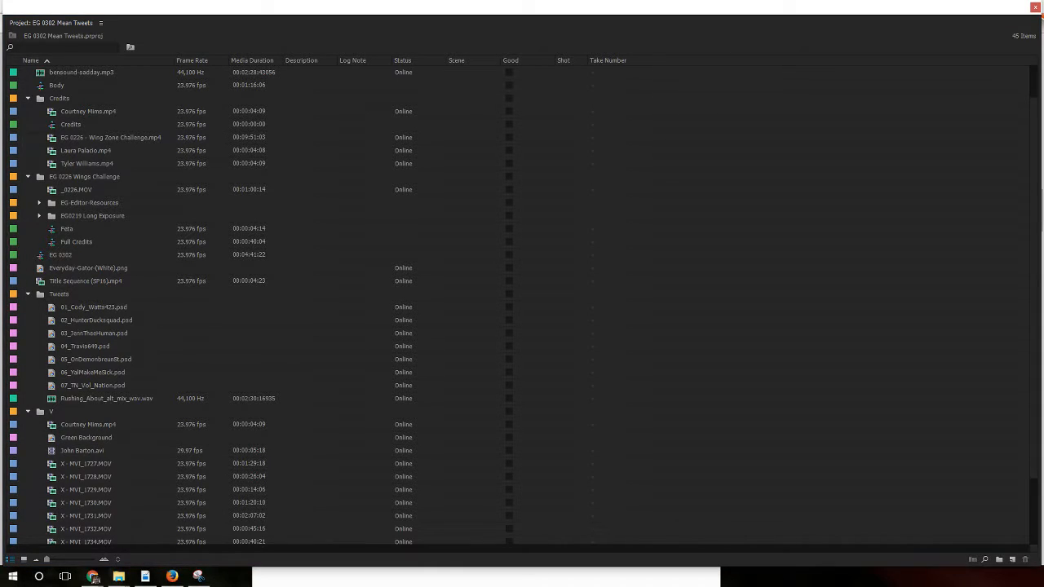
left_click(80, 438)
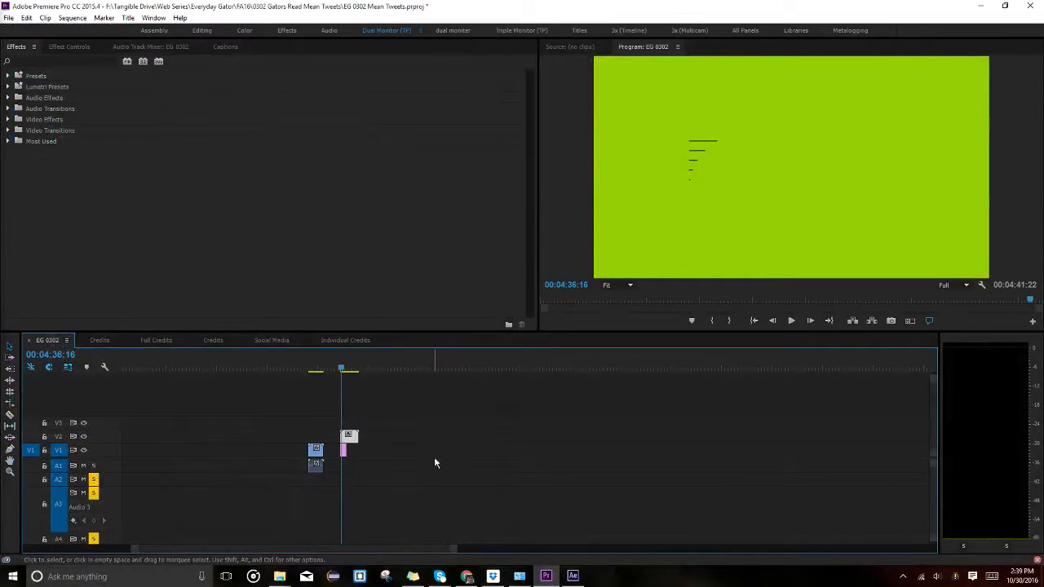
left_click_drag(349, 437, 484, 447)
left_click_drag(461, 449, 462, 449)
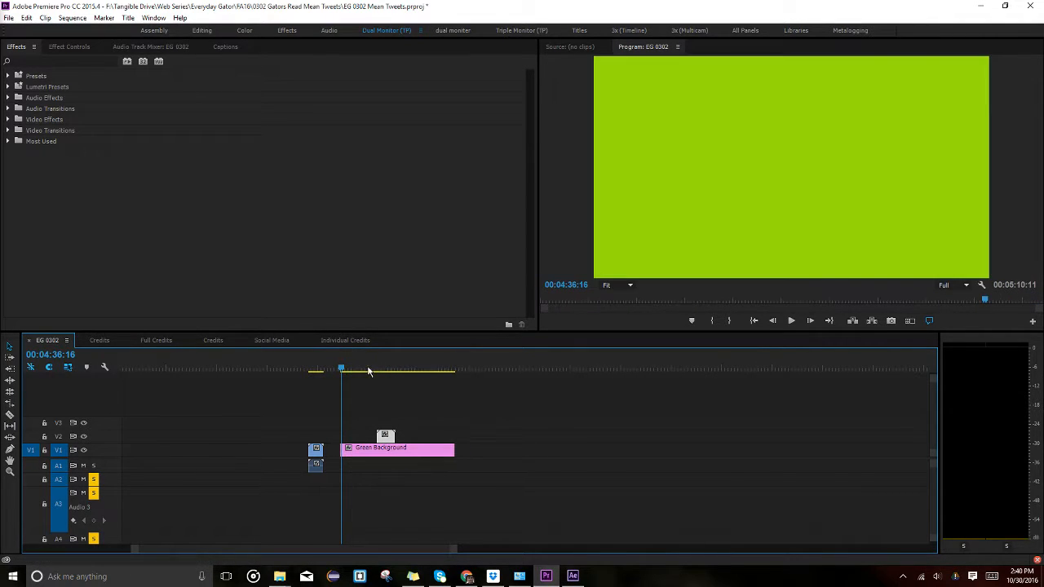
Trim Green Background to the name title's length and stack both above the MP4 credit.
mouse_move(348, 367)
left_mouse_down()
mouse_move(398, 367)
mouse_move(329, 368)
mouse_move(342, 367)
left_mouse_up()
left_click_drag(386, 436, 350, 440)
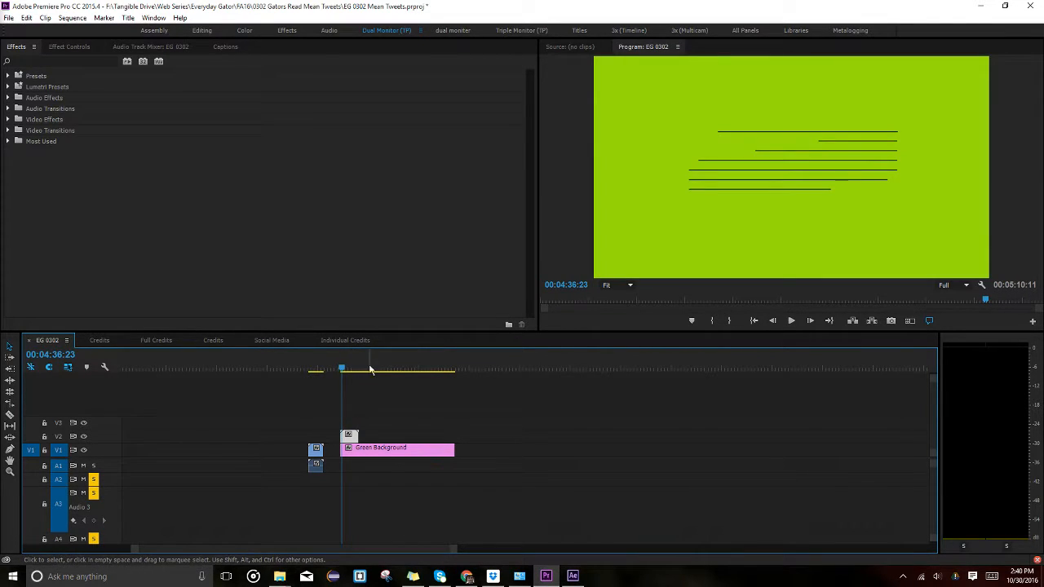
left_click_drag(343, 368, 313, 367)
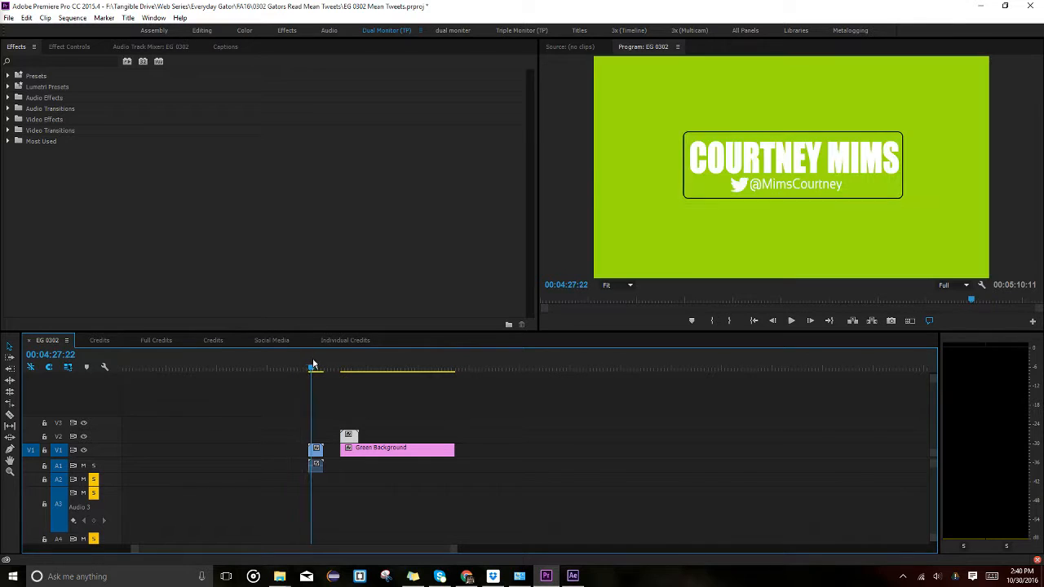
left_click(346, 368)
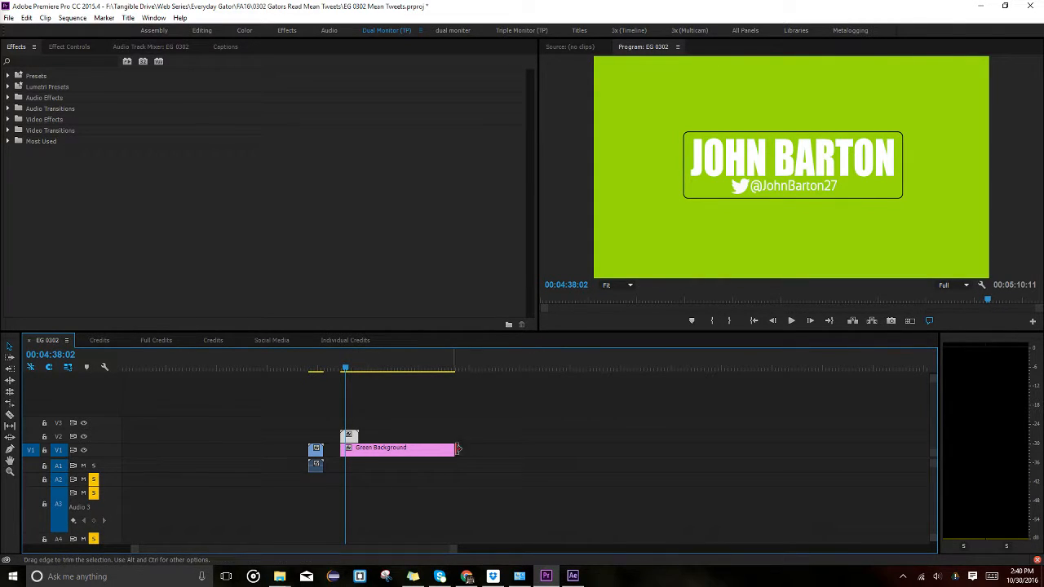
left_click_drag(452, 448, 351, 437)
left_click_drag(352, 434, 317, 420)
Trim the name title and Green Background so both end with the MP4 credit.
scroll(282, 411, "up", 3)
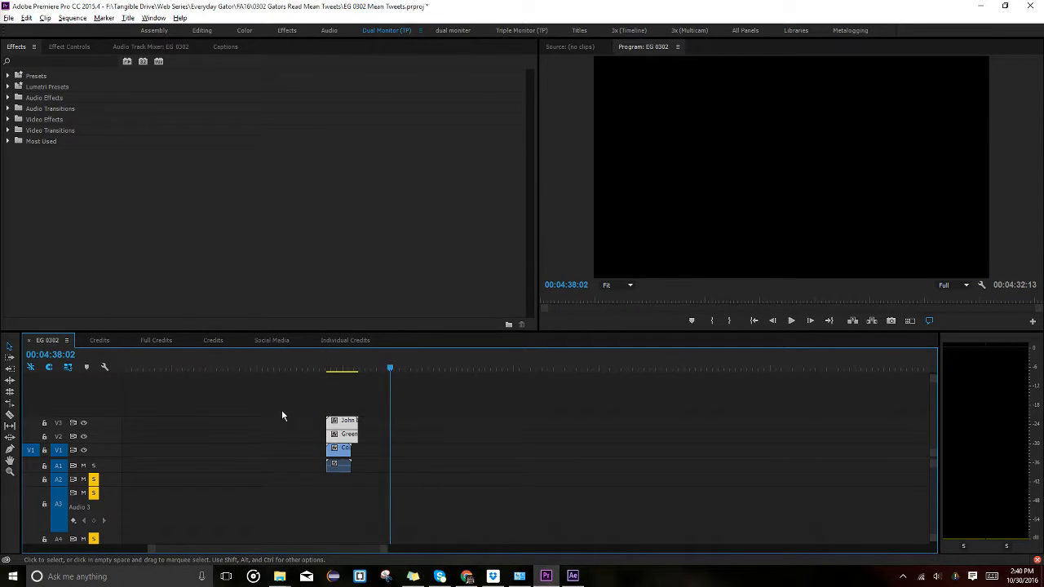
scroll(344, 406, "up", 3)
left_click(420, 368)
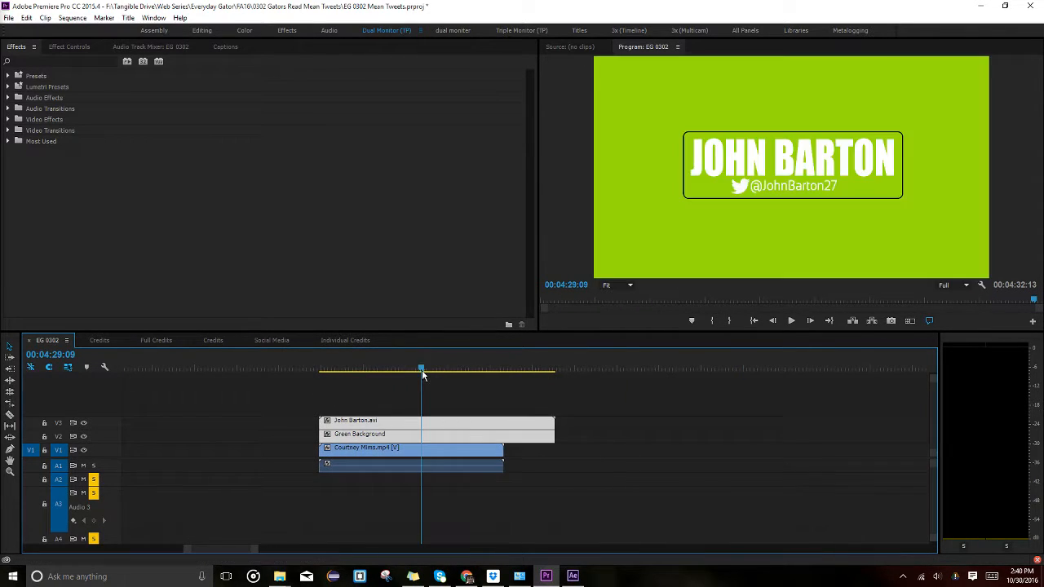
left_click(344, 462)
left_click_drag(585, 399, 503, 428)
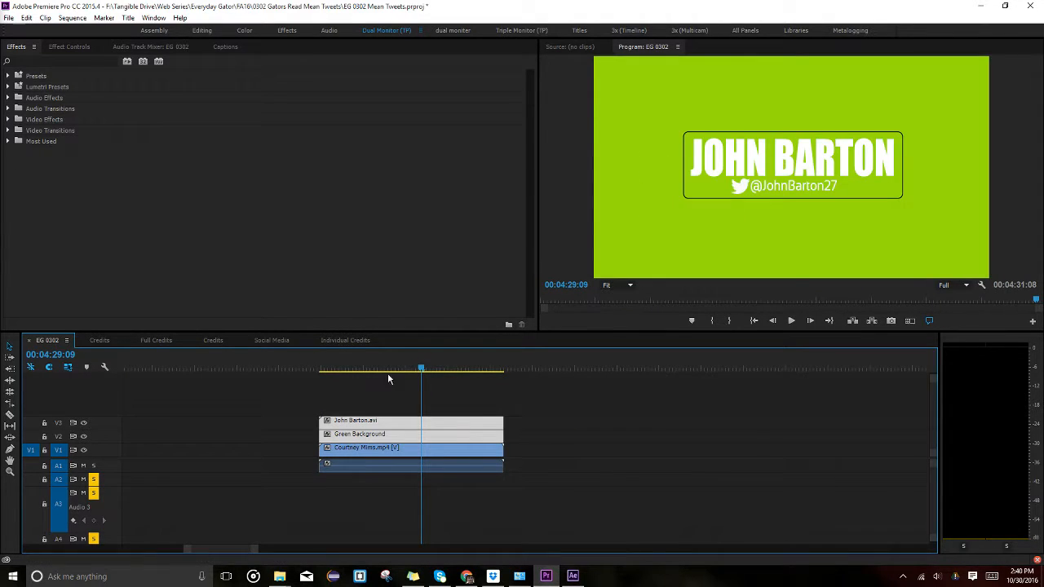
Step frame by frame near 00:04:27:07, toggling V1 and V2 output to check the stacked credits.
left_click_drag(416, 374, 324, 373)
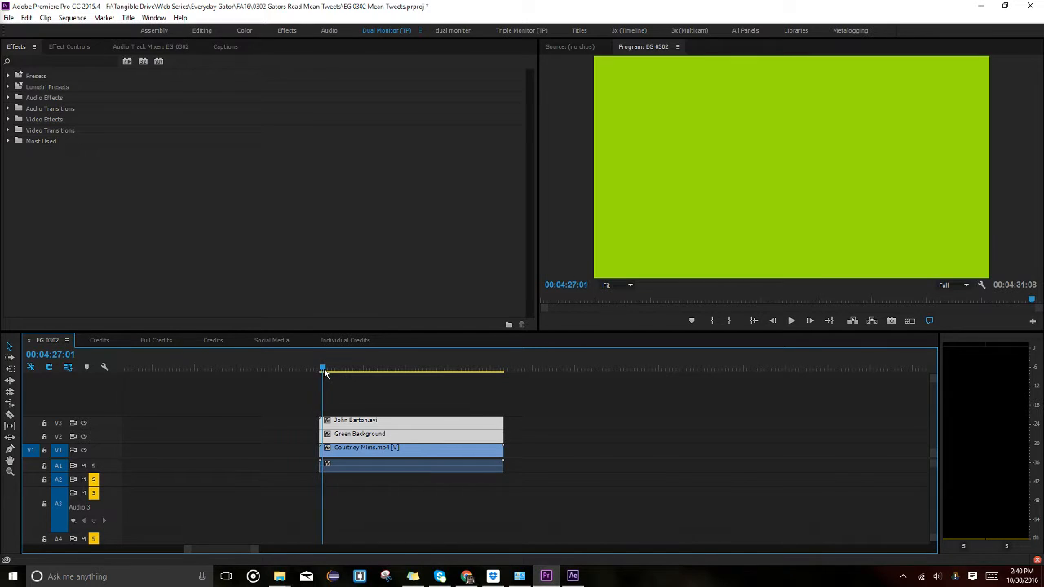
key("Right")
key("Right")
key("Right")
key("Right")
key("Right")
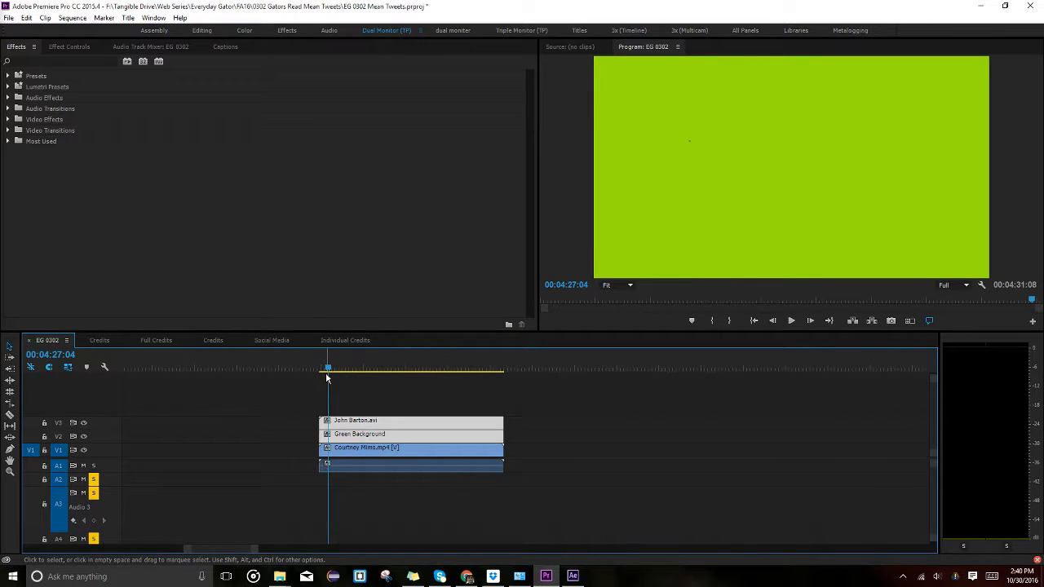
left_click(183, 444)
left_click(83, 438)
key("Left")
key("Left")
key("Left")
key("Left")
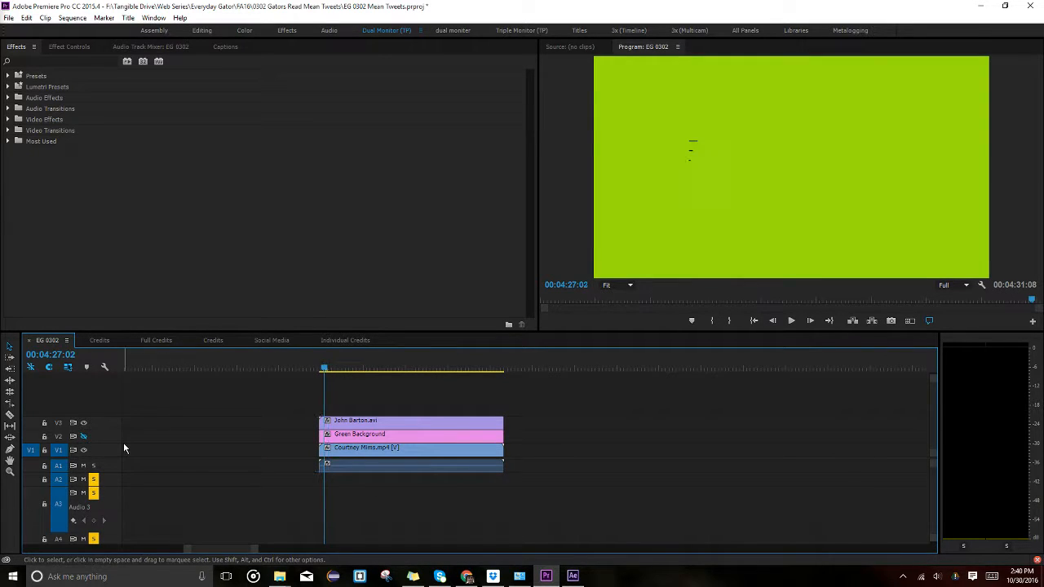
key("Left")
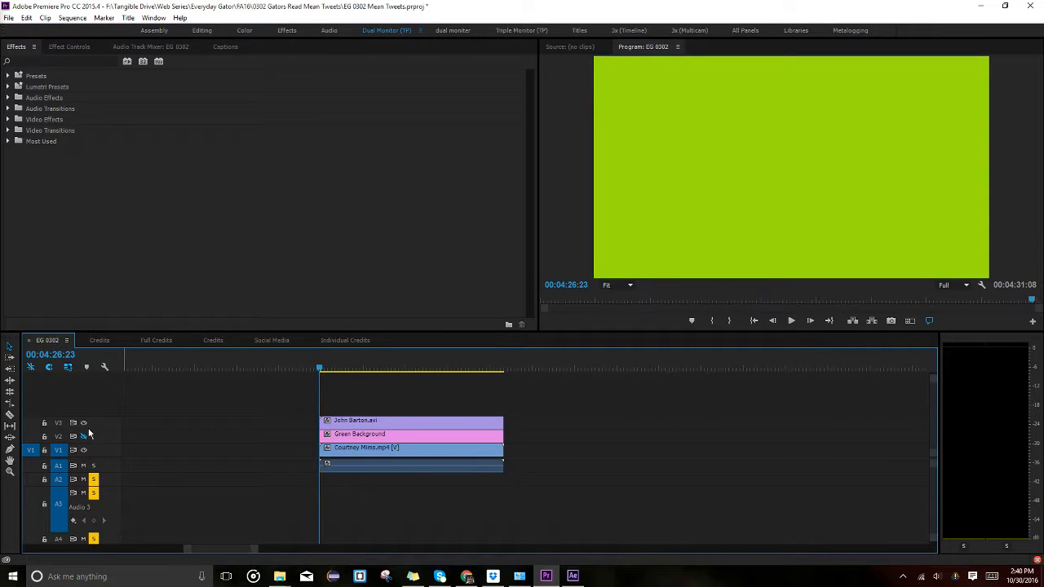
left_click(84, 453)
key("Right")
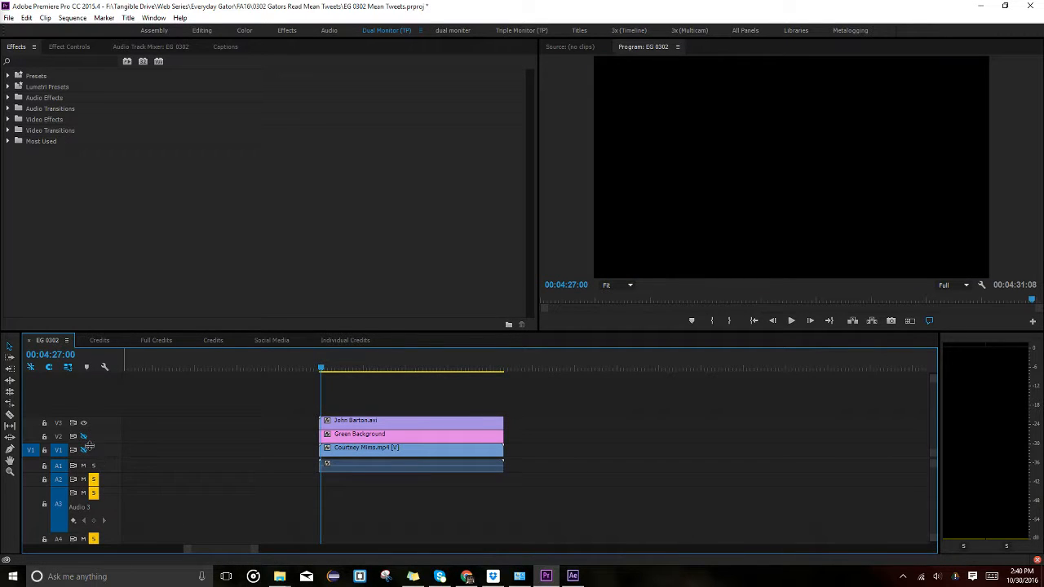
left_click(84, 437)
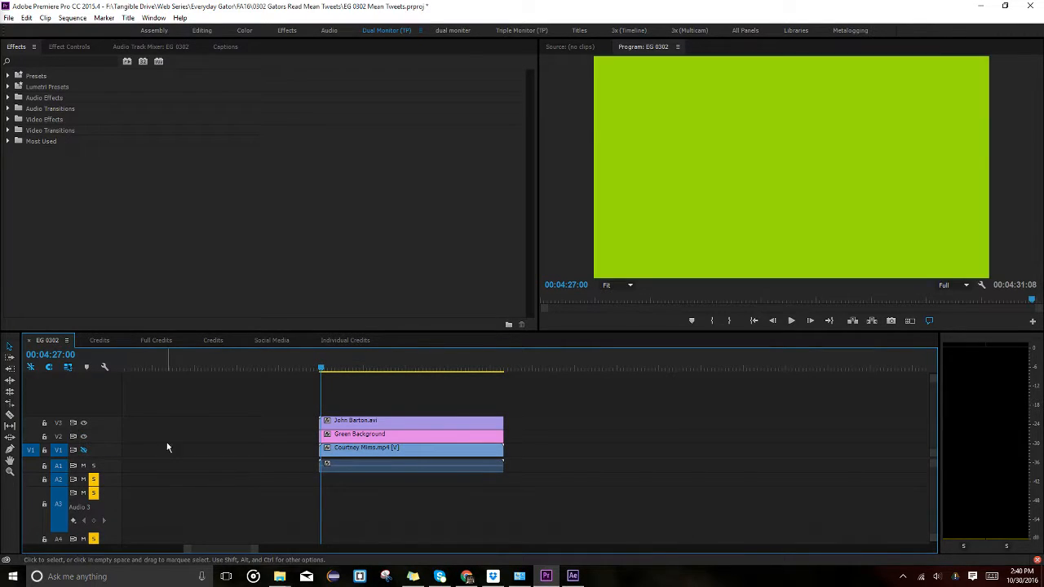
key("Right")
key("Right")
key("Right")
key("Right")
key("Right")
key("Right")
key("Right")
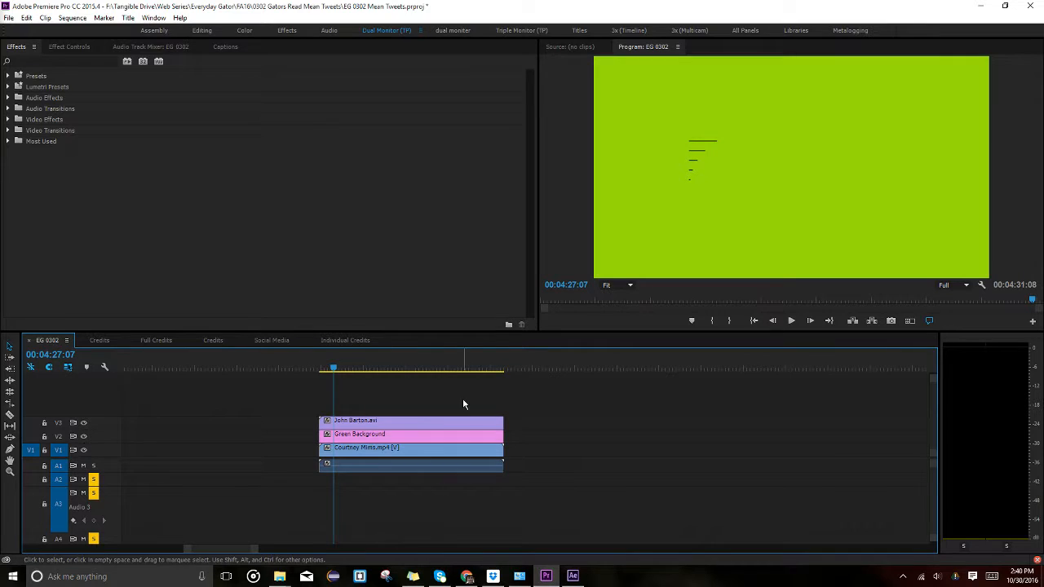
left_click_drag(463, 399, 455, 435)
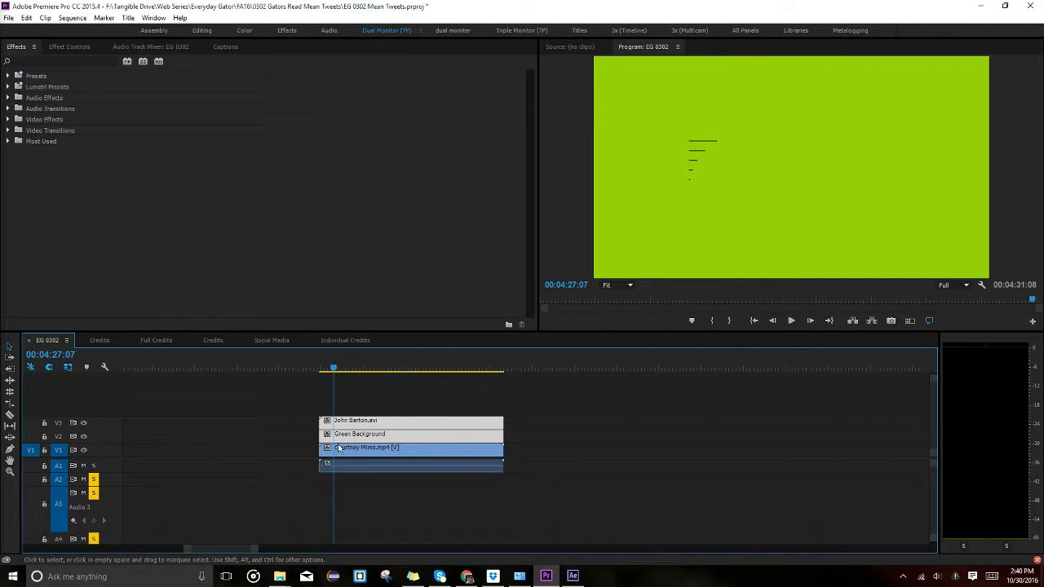
left_click_drag(372, 441, 587, 454)
left_click(580, 367)
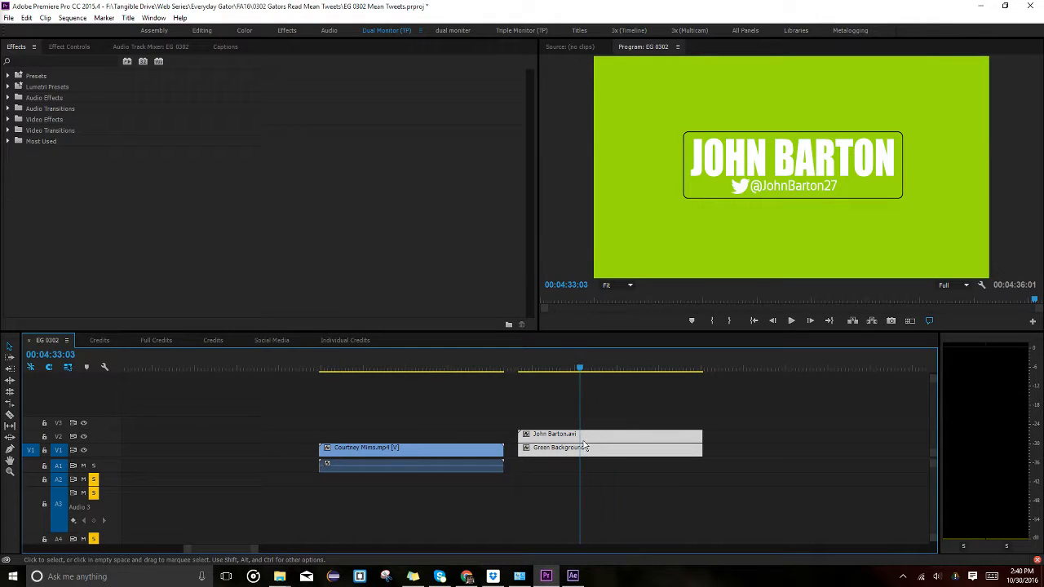
left_click(522, 367)
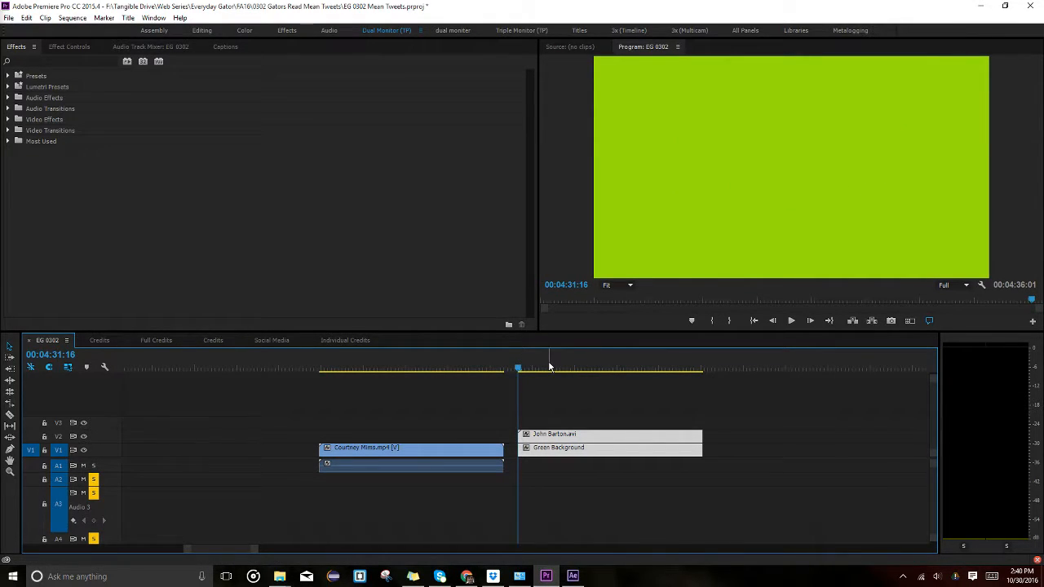
Mark In at the pair's start and Mark Out at their end, a 4:10 range.
right_click(549, 366)
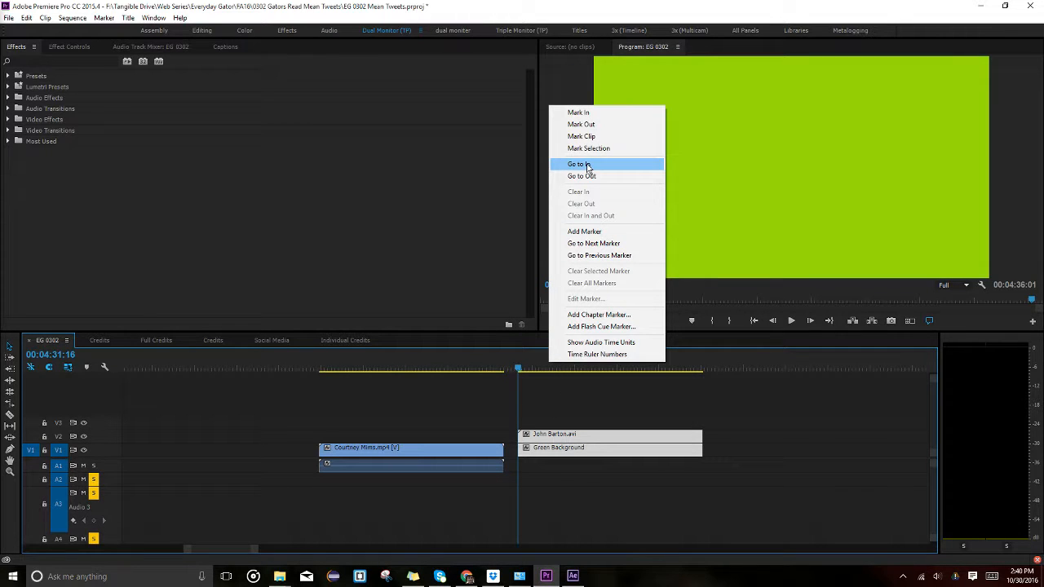
left_click(594, 112)
key("Down")
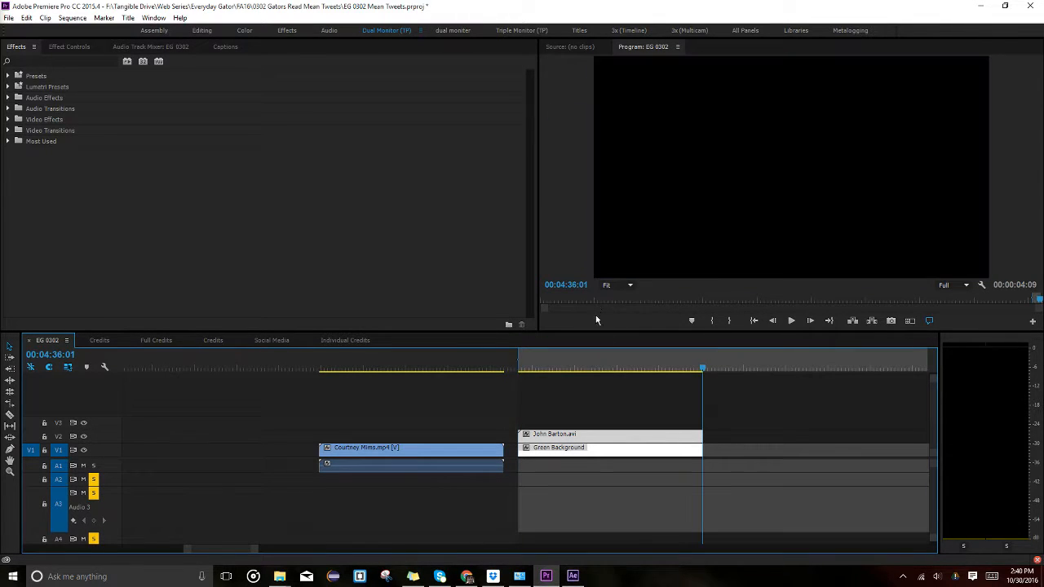
right_click(601, 357)
left_click(641, 121)
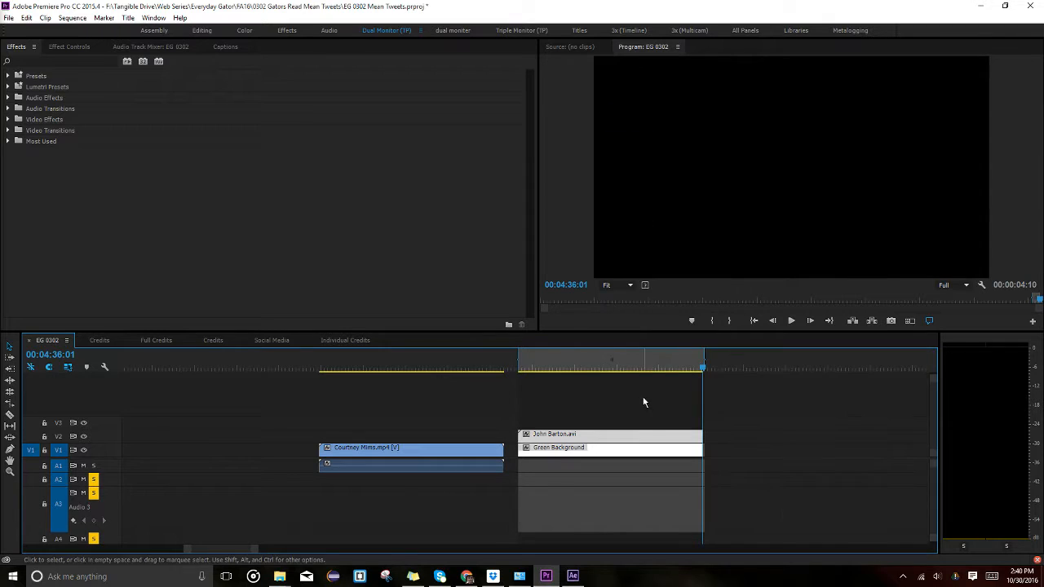
key("Up")
left_click(633, 362)
key("Down")
key("Left")
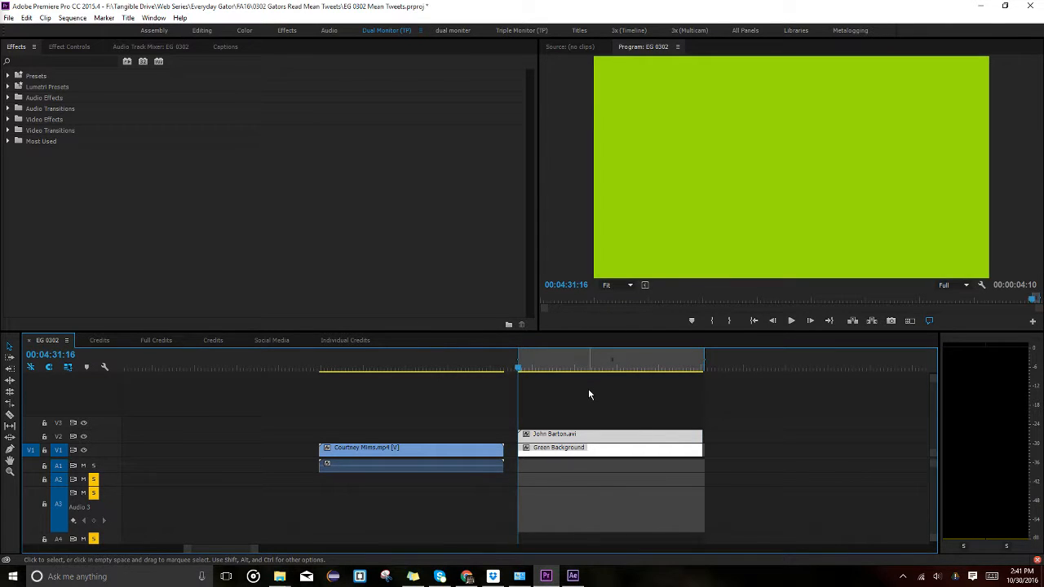
key("Right")
left_click(590, 367)
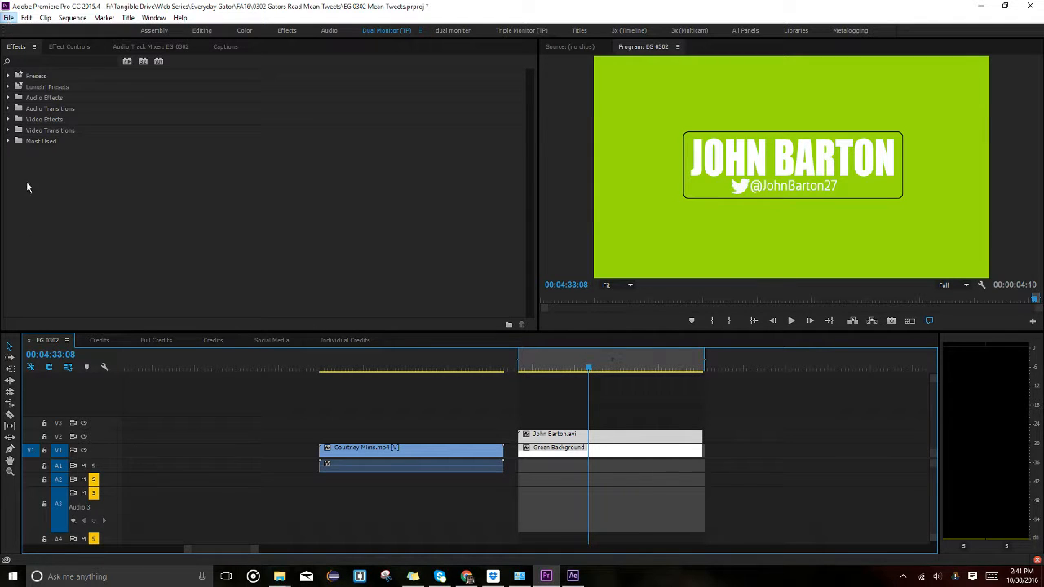
Open File > Export > Media settings for the in/out range: H.264, output EG 0302.mp4.
left_click(10, 18)
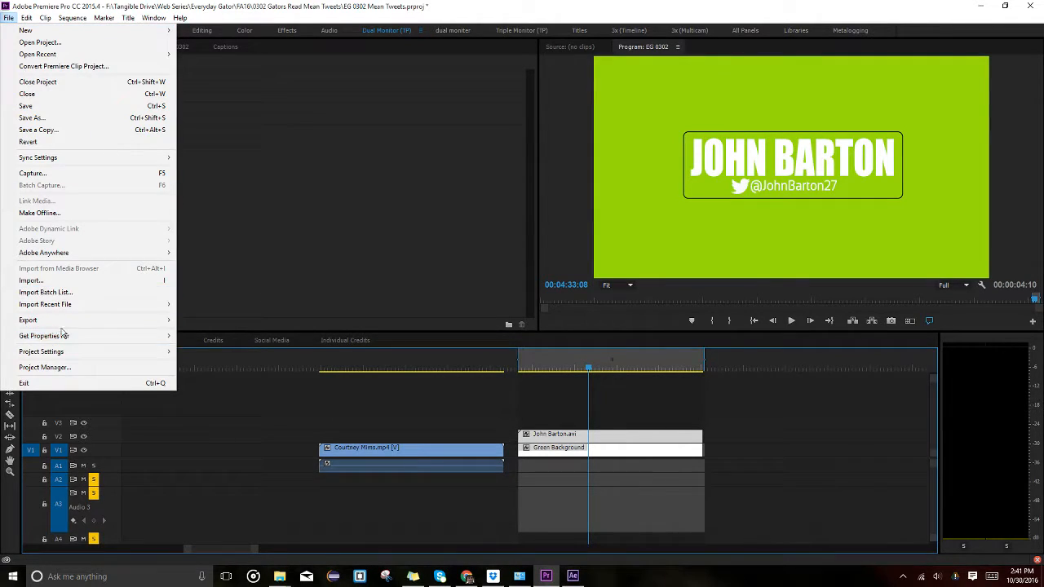
mouse_move(97, 320)
left_click(225, 323)
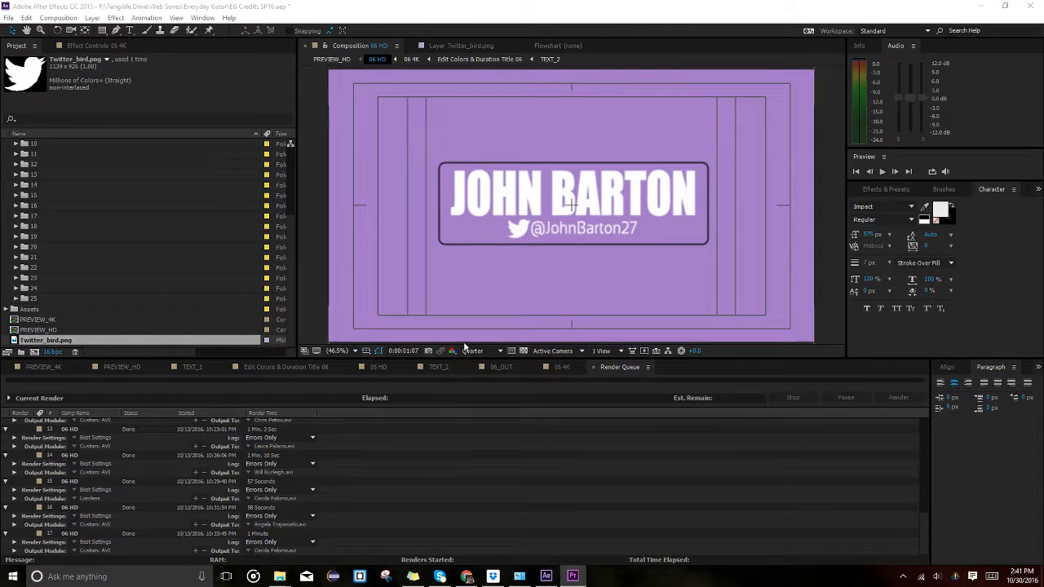
mouse_move(573, 575)
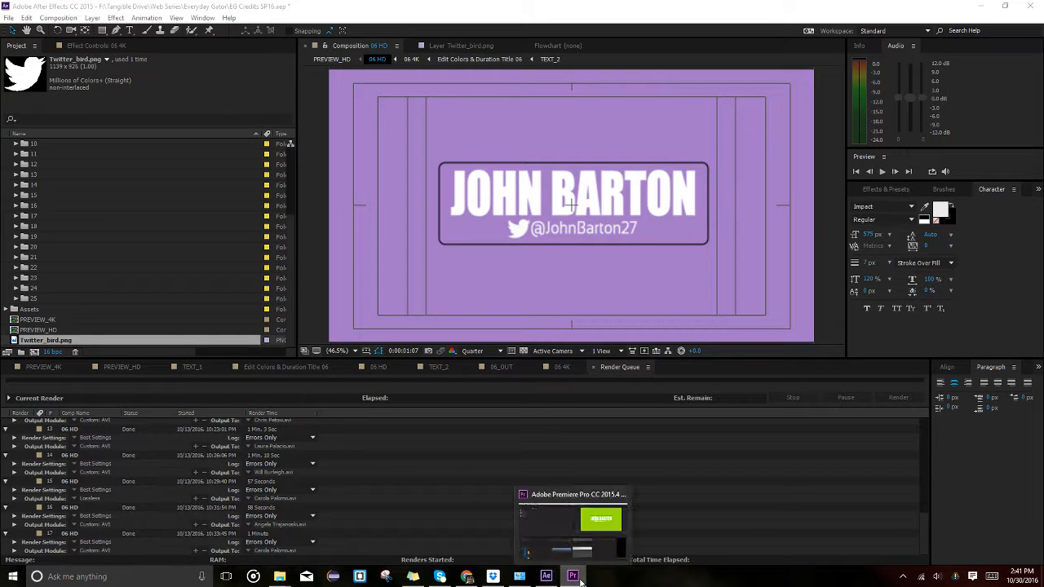
left_click(582, 522)
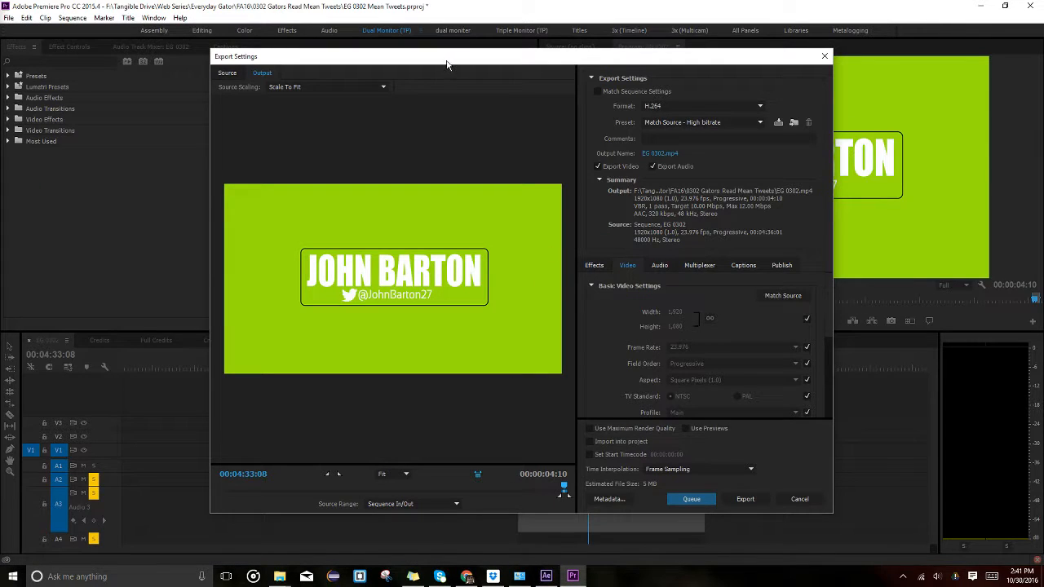
Browse the export save location through Everyday Gator and SP16 into the Credits folder.
left_click_drag(446, 65, 431, 64)
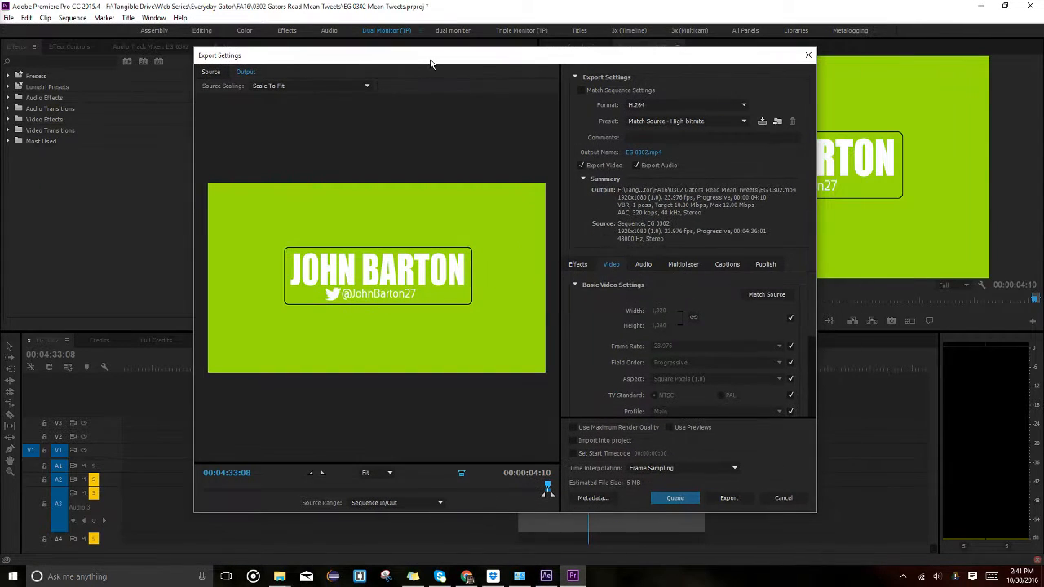
left_click(652, 152)
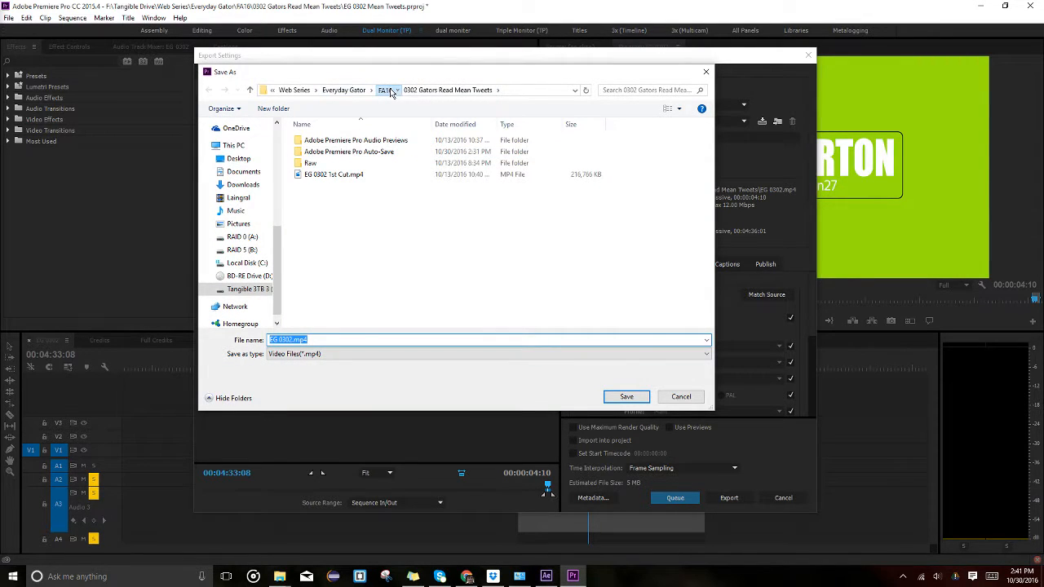
left_click(384, 90)
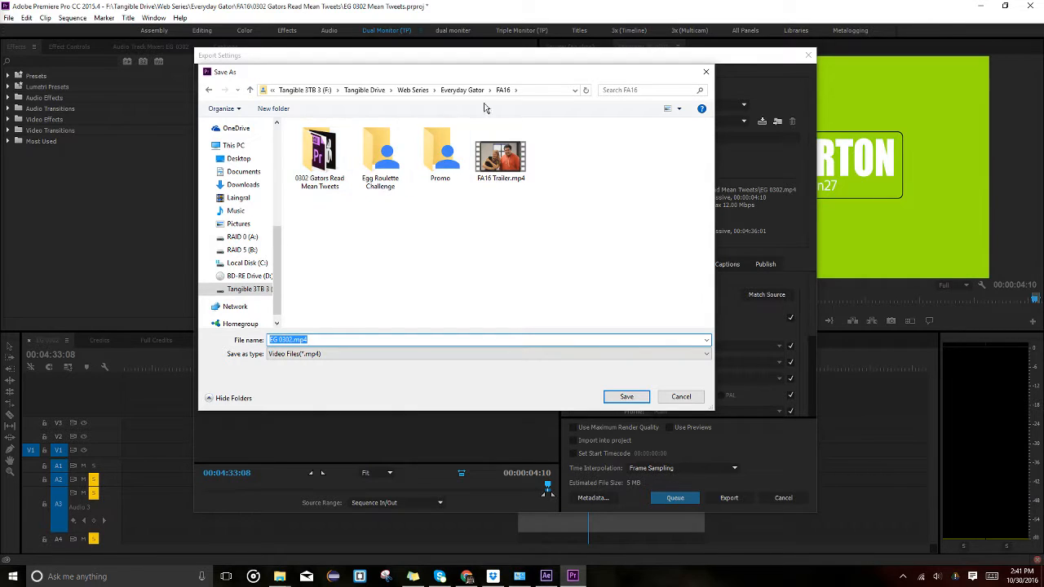
left_click(461, 90)
double_click(318, 254)
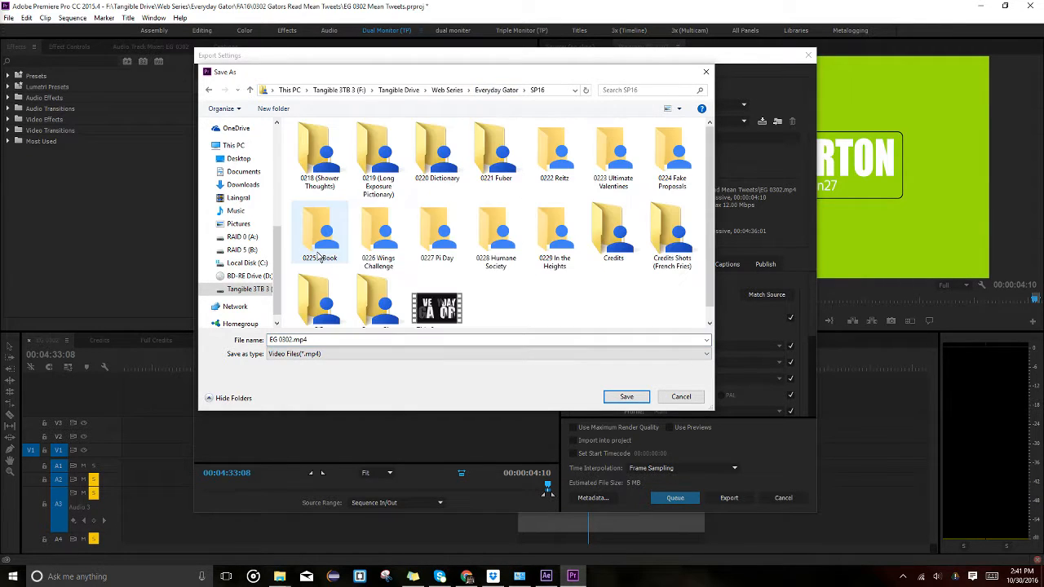
scroll(389, 283, "down", 1)
double_click(616, 222)
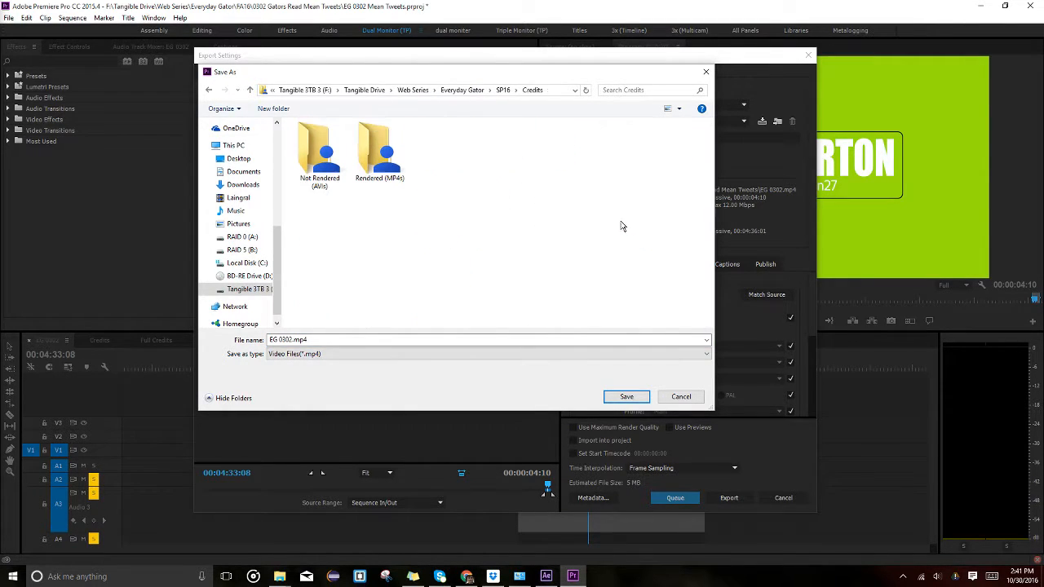
left_click(369, 163)
double_click(369, 163)
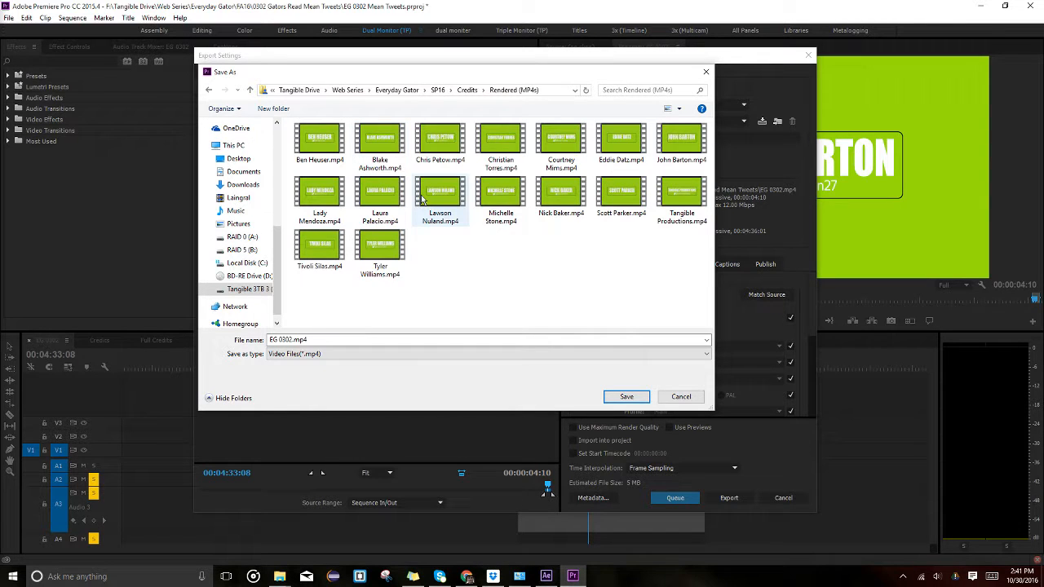
left_click(682, 140)
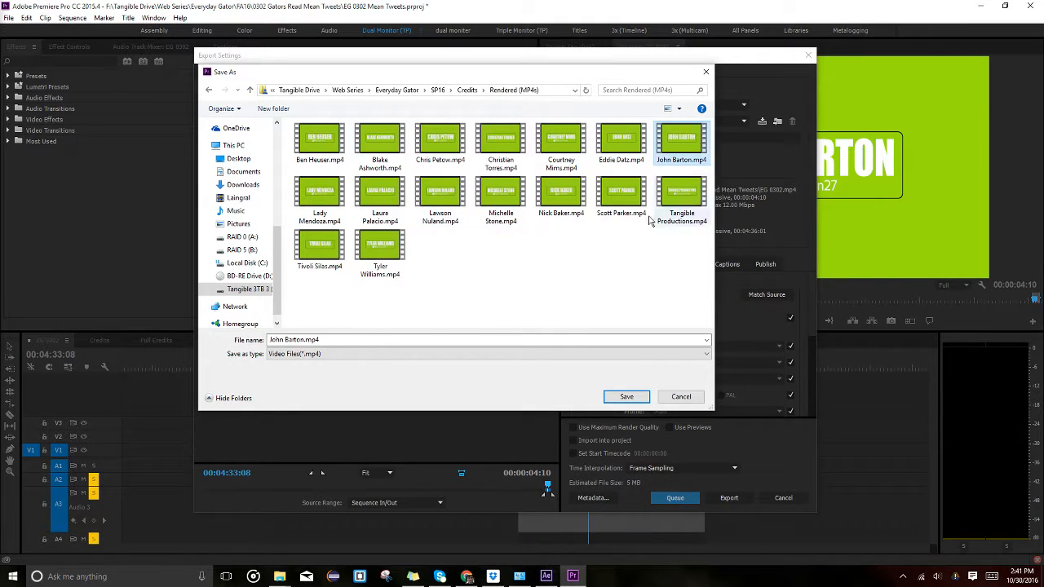
left_click(627, 397)
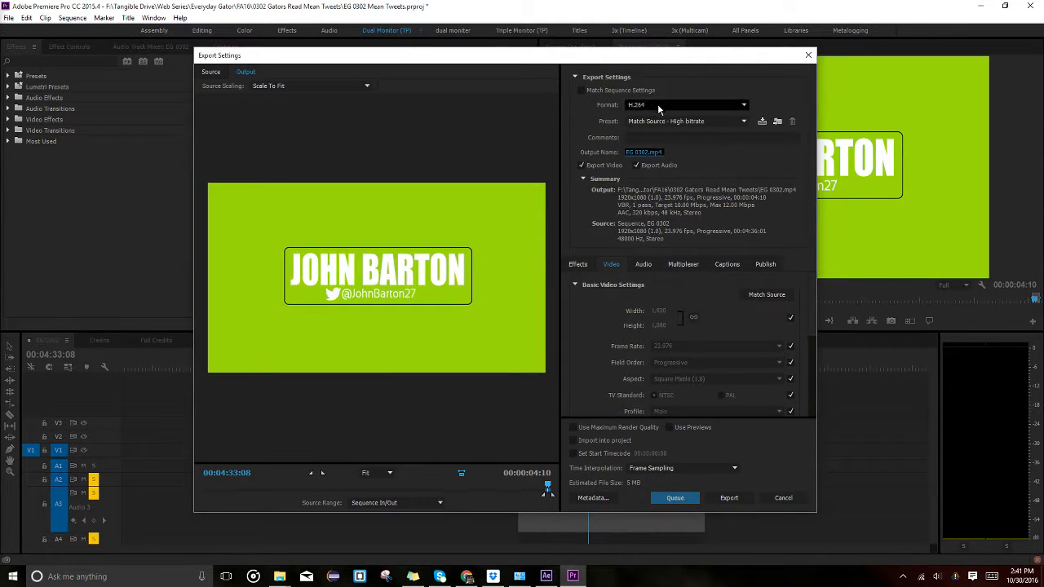
left_click(773, 499)
left_click(622, 479)
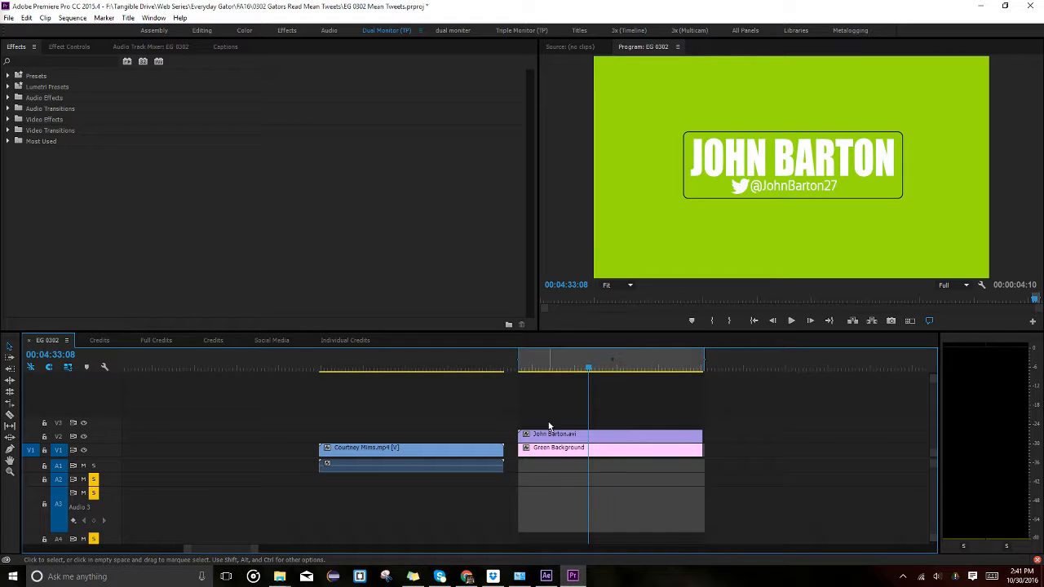
left_click(403, 367)
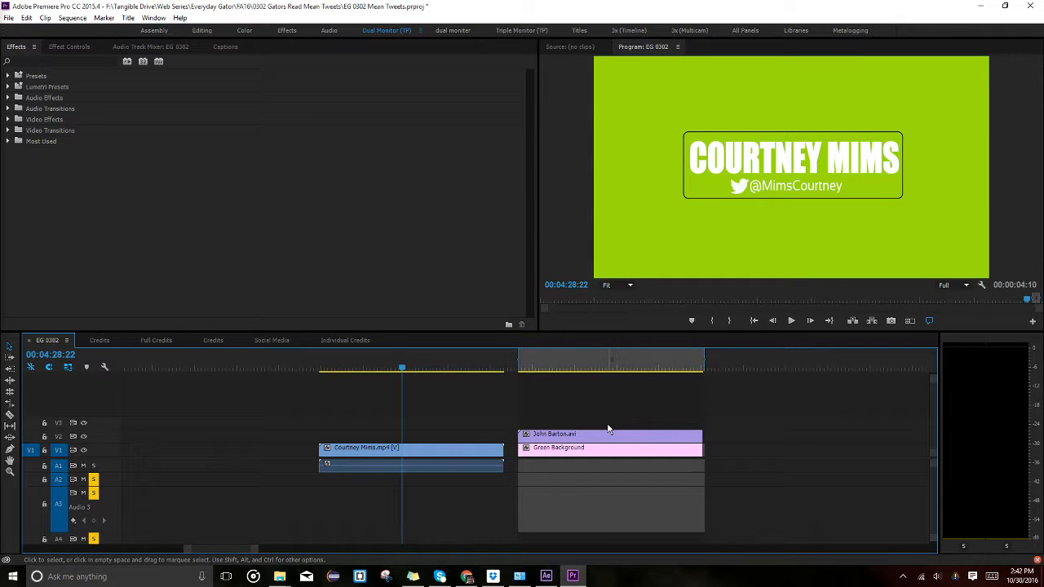
left_click(612, 368)
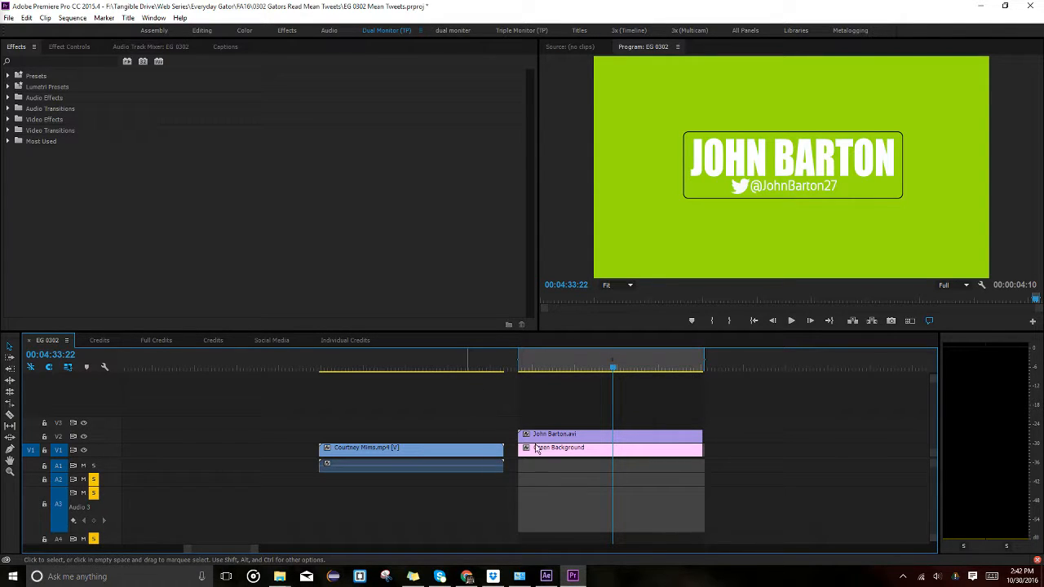
key("ctrl+i")
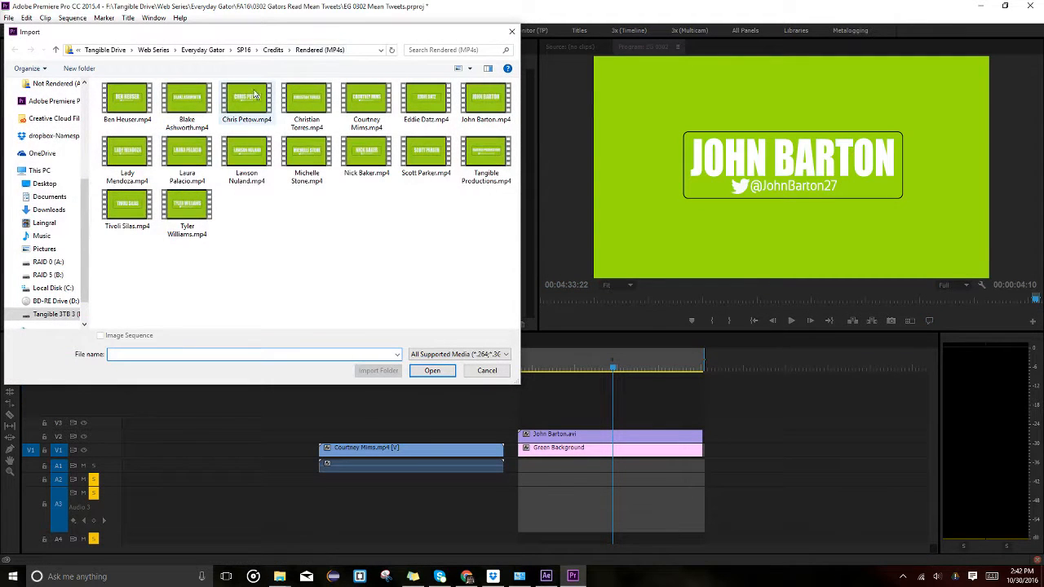
left_click(485, 102)
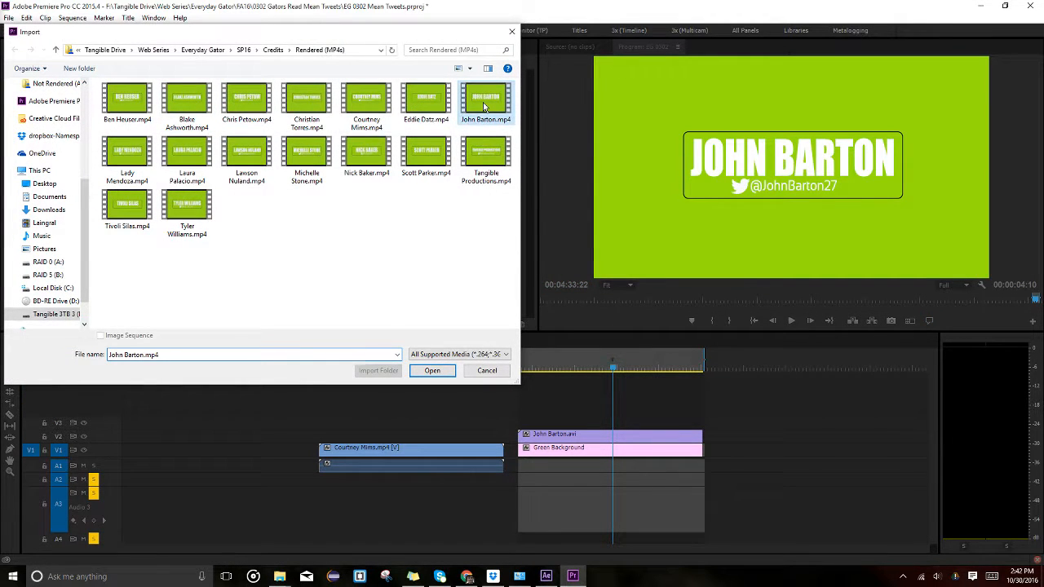
right_click(483, 102)
left_click(413, 364)
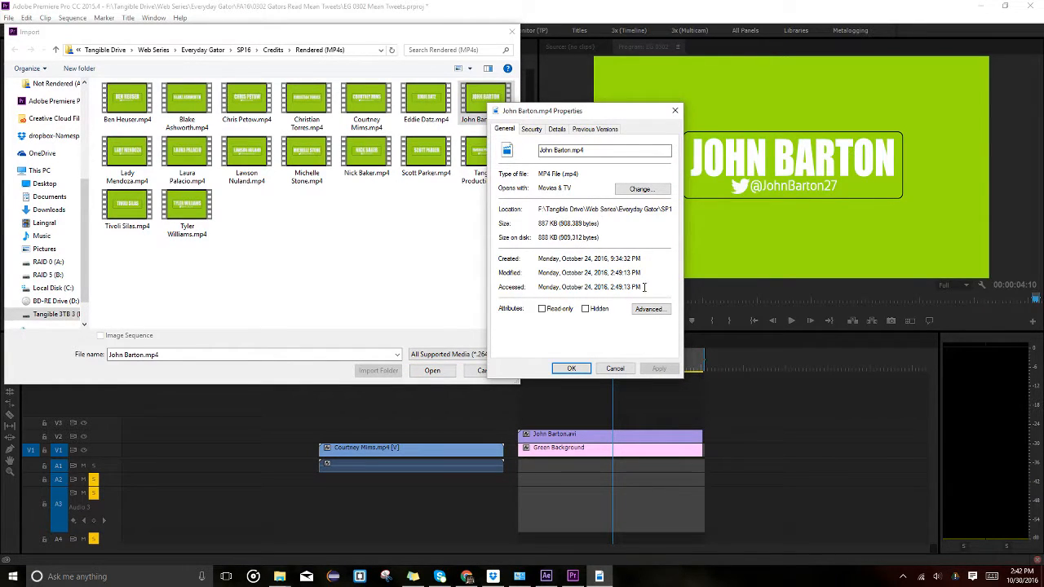
left_click(615, 370)
left_click(493, 374)
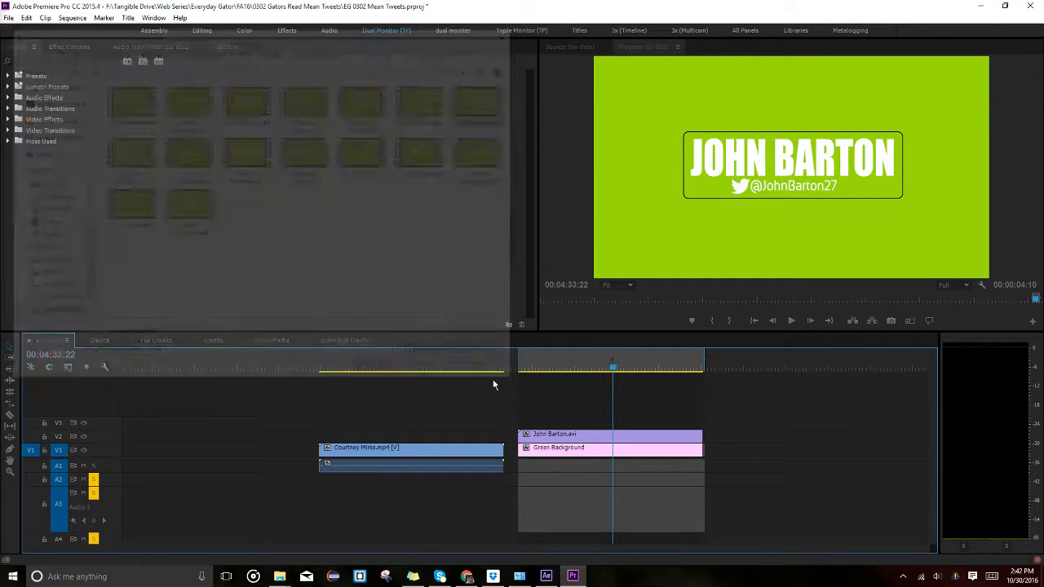
key("Up")
key("Up")
key("Up")
key("space")
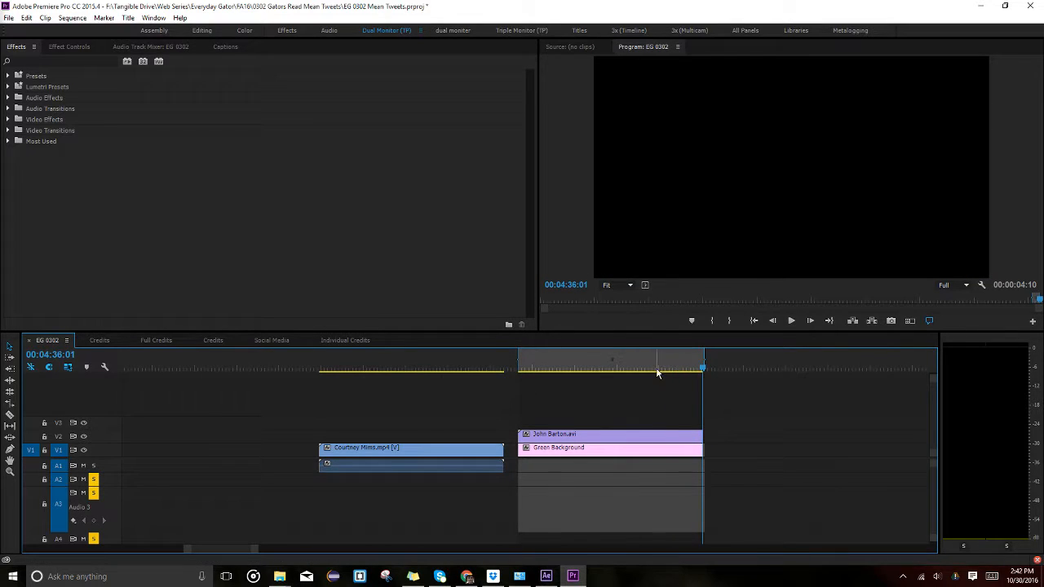
left_click_drag(658, 367, 692, 373)
left_click(576, 368)
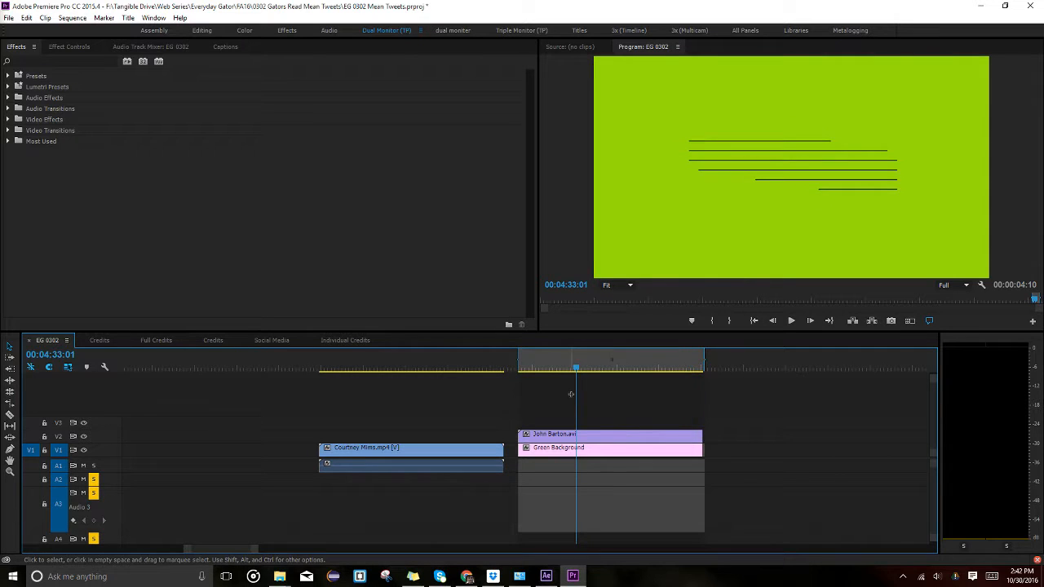
key("Delete")
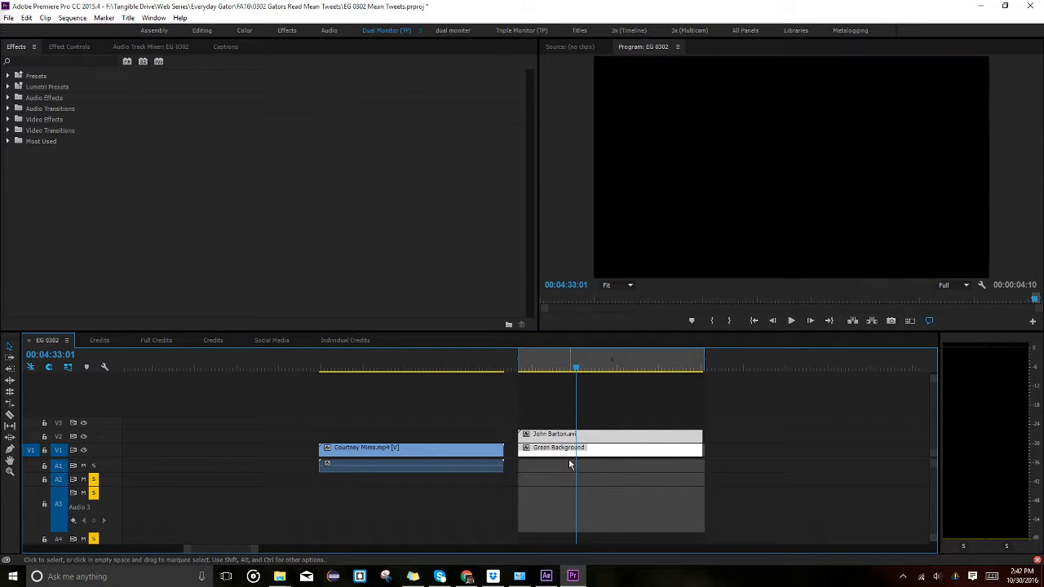
right_click(634, 353)
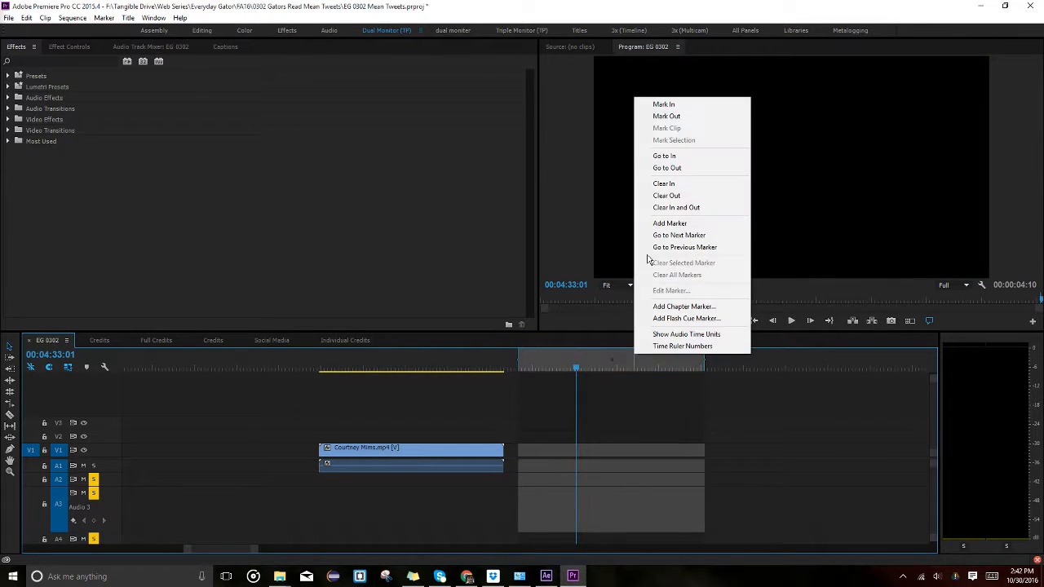
left_click(676, 207)
left_click(428, 368)
scroll(368, 476, "down", 4, "alt")
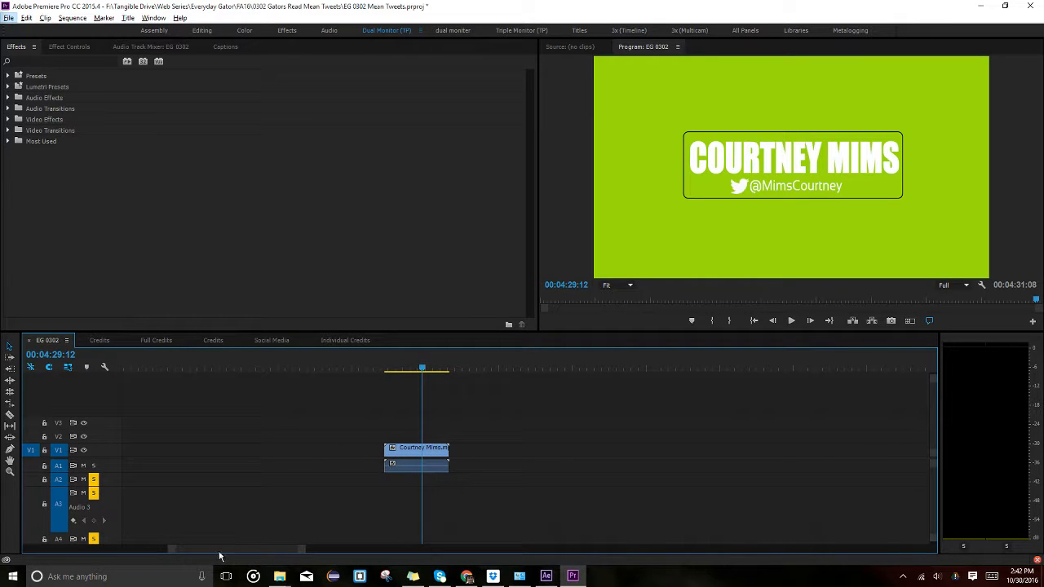
scroll(196, 555, "down", 2)
left_click(308, 465)
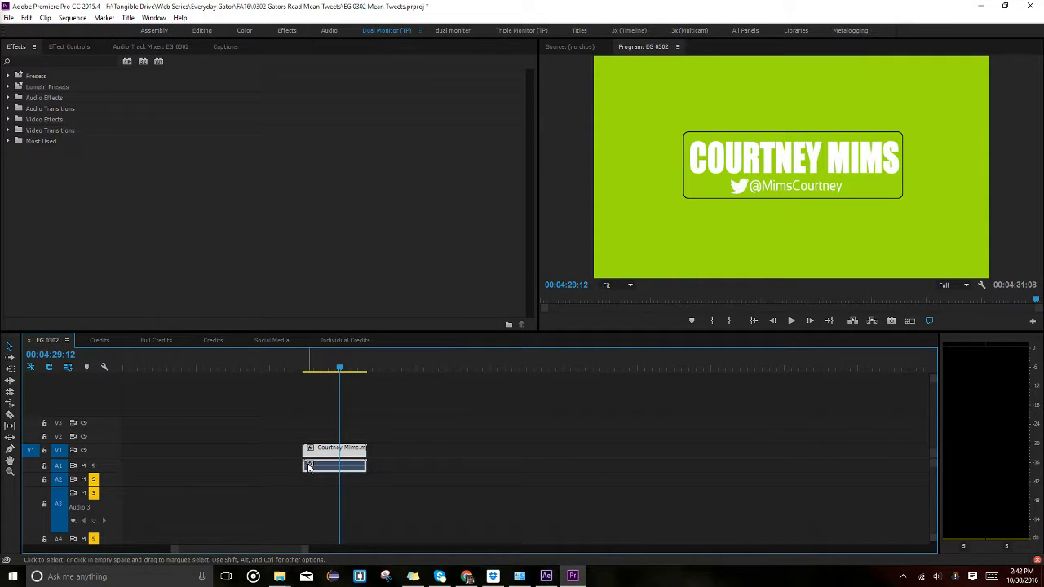
key("Delete")
left_click_drag(247, 548, 151, 556)
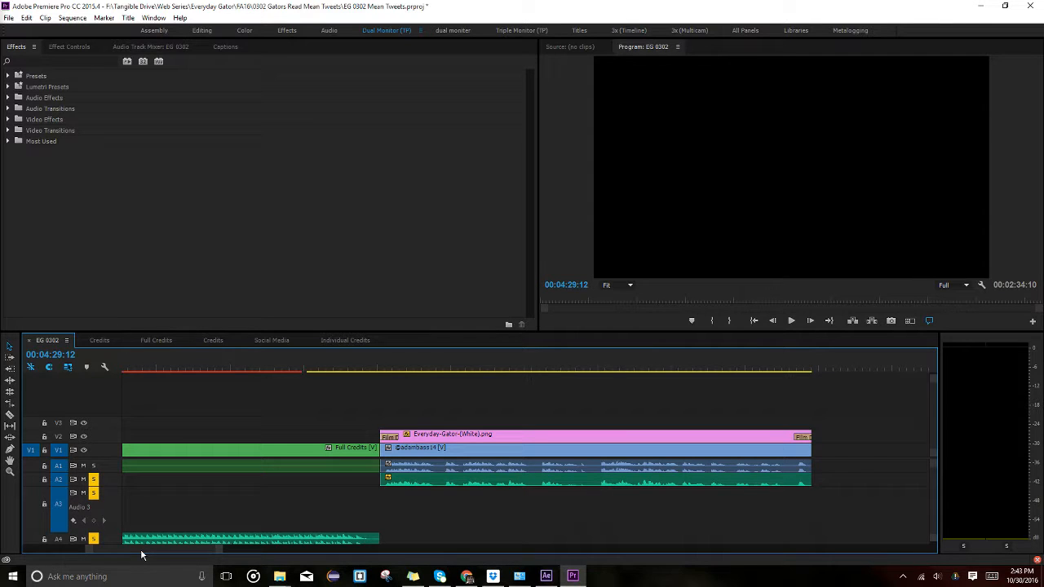
key("ctrl+s")
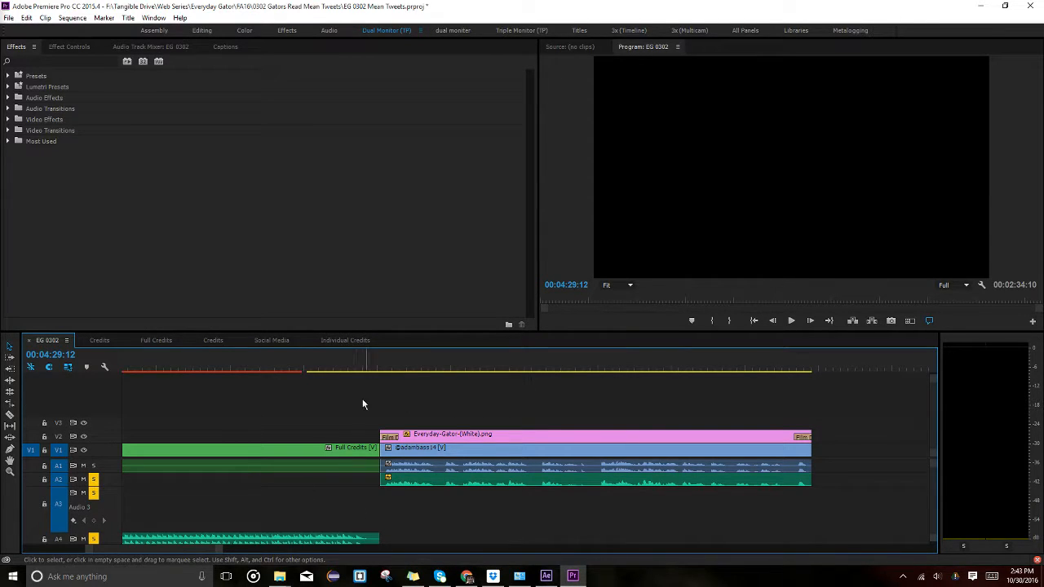
Open the Full Credits nested sequence from the timeline.
left_click_drag(217, 551, 343, 551)
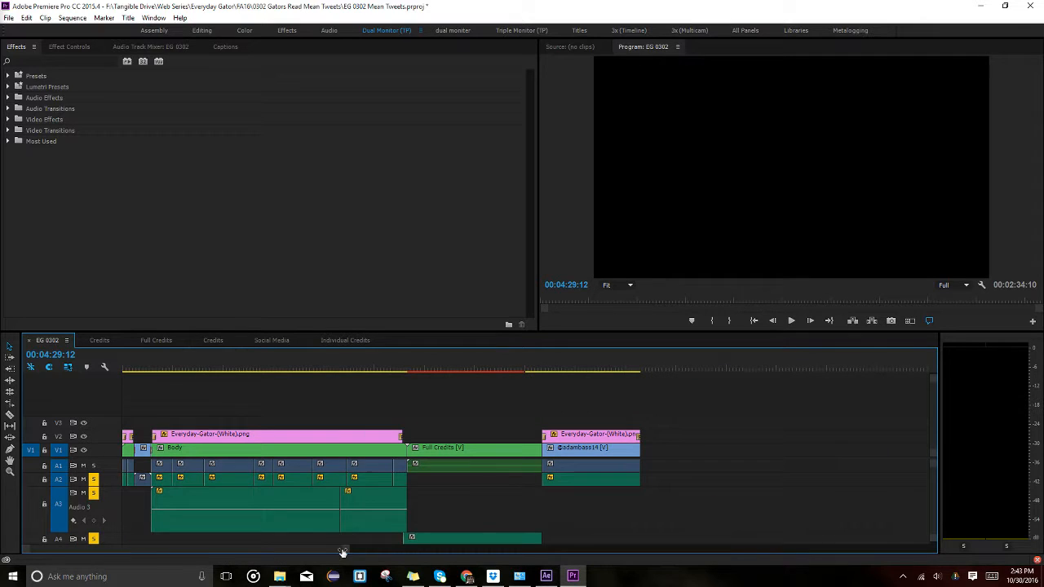
left_click(465, 454)
left_click(462, 359)
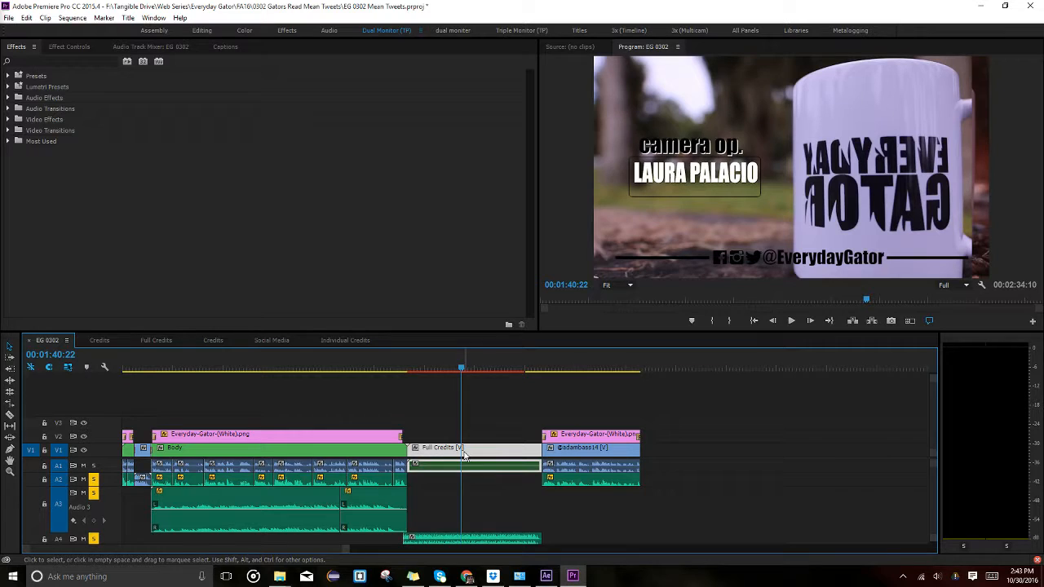
left_click(467, 530)
left_click(467, 538)
left_click(468, 457)
double_click(480, 449)
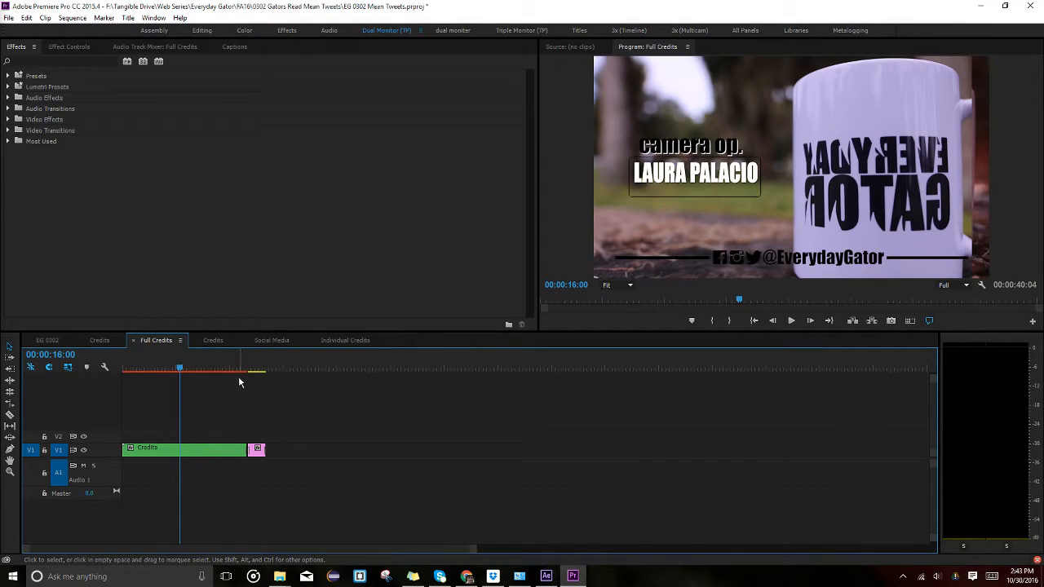
Scrub the Full Credits sequence, then open the nested Credits sequence with taller video tracks.
mouse_move(255, 369)
left_mouse_down()
mouse_move(232, 367)
mouse_move(259, 369)
left_mouse_up()
left_click(211, 368)
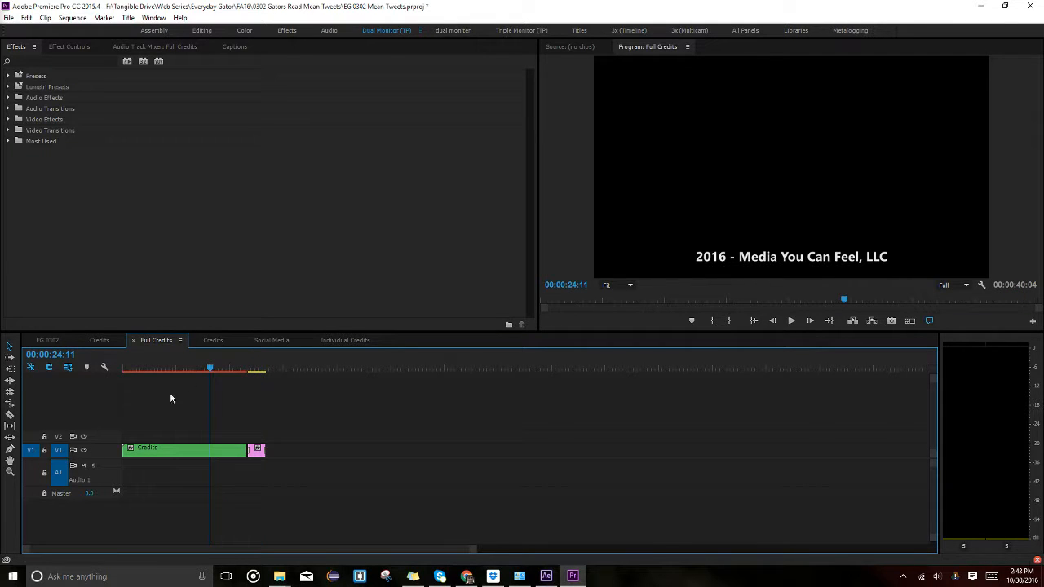
double_click(225, 450)
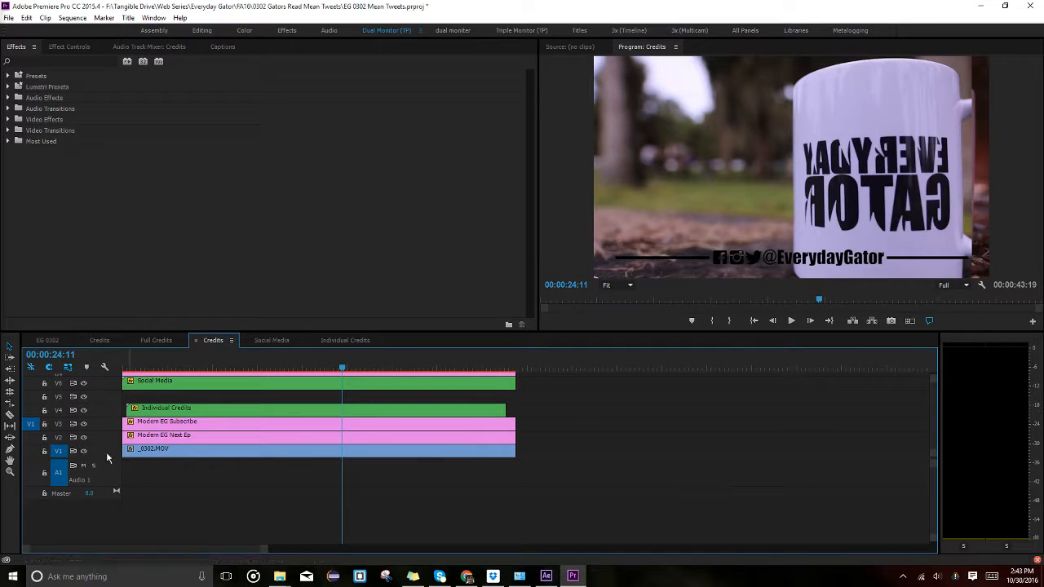
left_click_drag(96, 460, 96, 531)
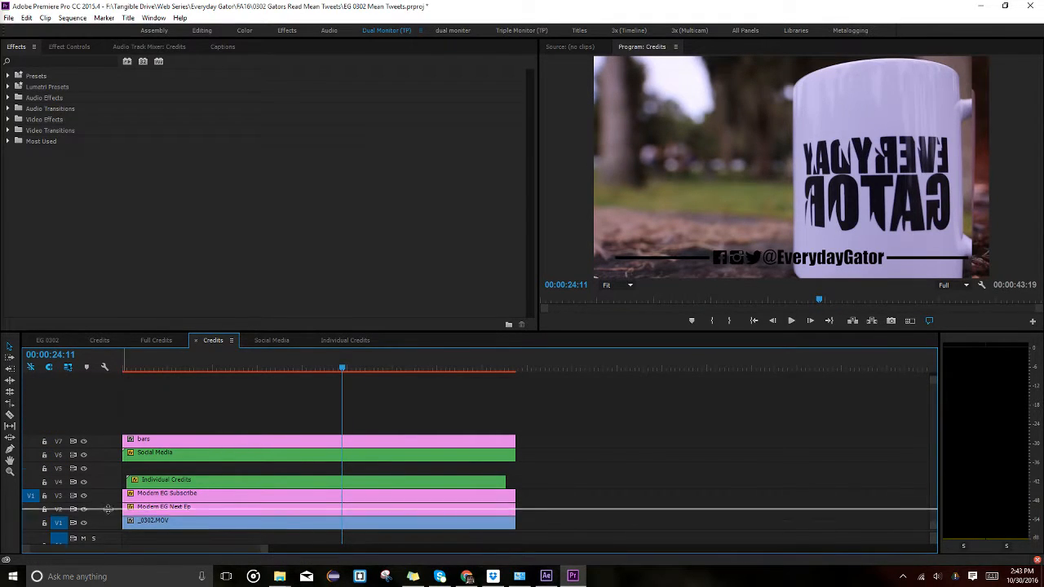
Open the Individual Credits nest and turn off output of the _0302.MOV mug track.
scroll(533, 488, "down", 1)
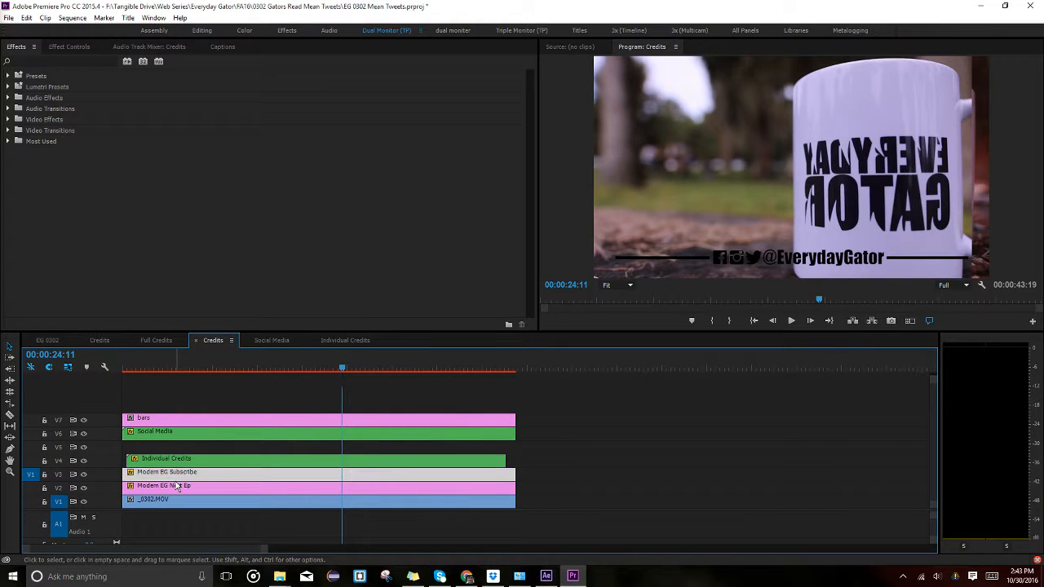
left_click(147, 478)
left_click(85, 463)
left_click(183, 461)
left_click(181, 495)
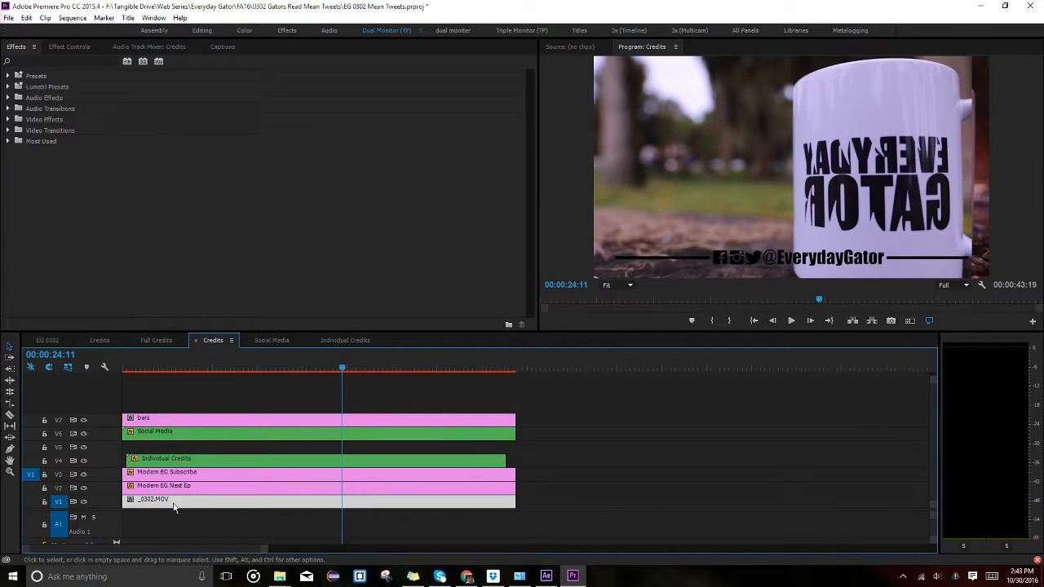
double_click(147, 462)
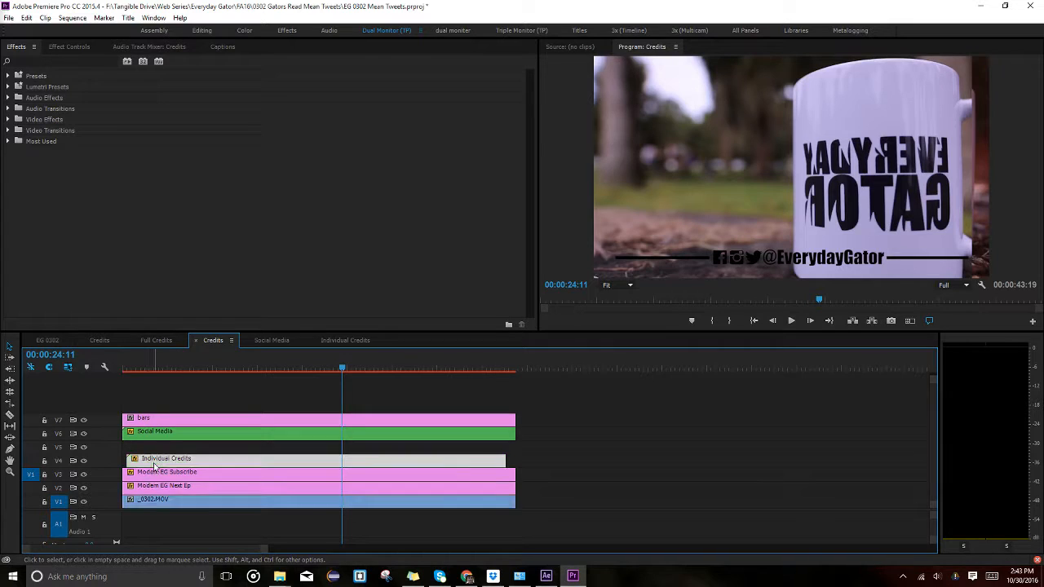
left_click(169, 482)
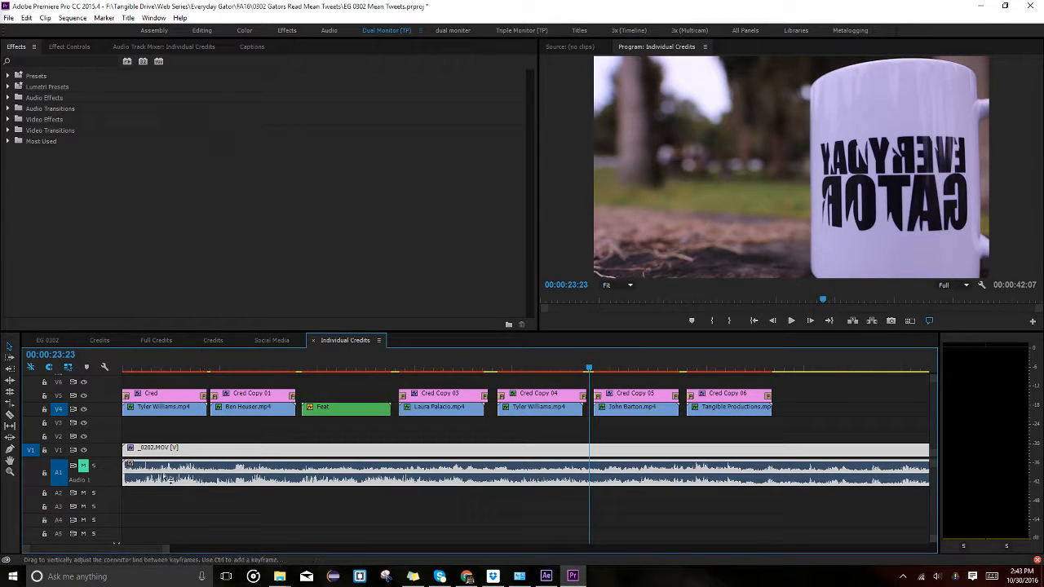
left_click(83, 451)
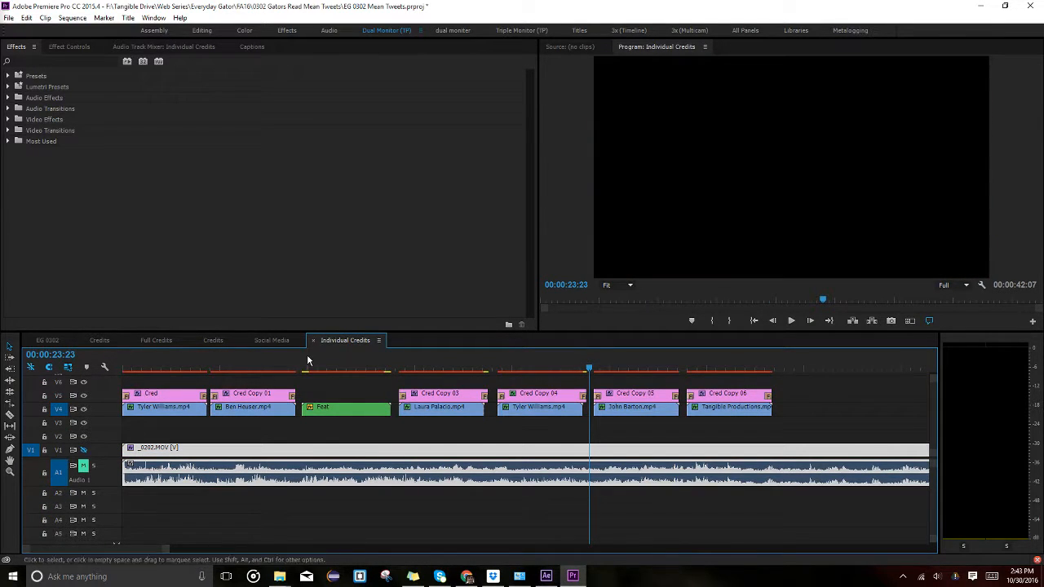
Check the Social Media and Full Credits tabs, then select and deselect _0302.MOV in Credits.
left_click(267, 343)
left_click(213, 341)
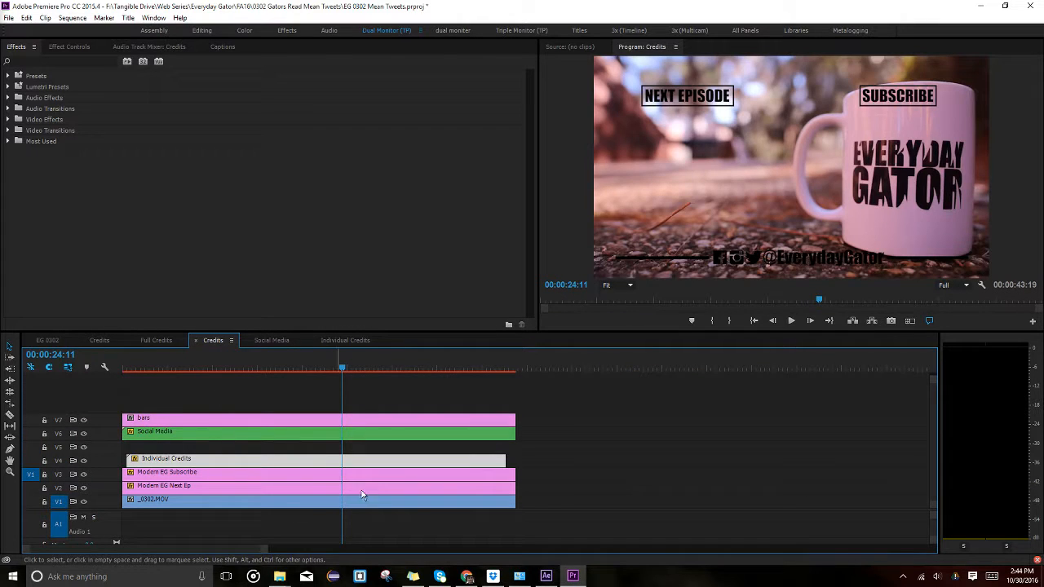
left_click(530, 490)
left_click(188, 503)
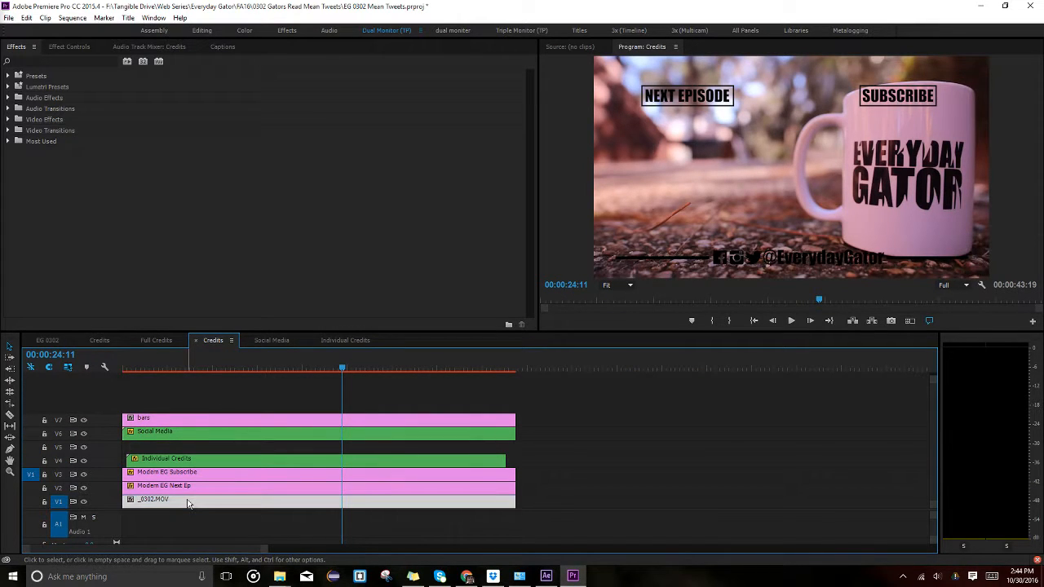
left_click(156, 340)
left_click(219, 339)
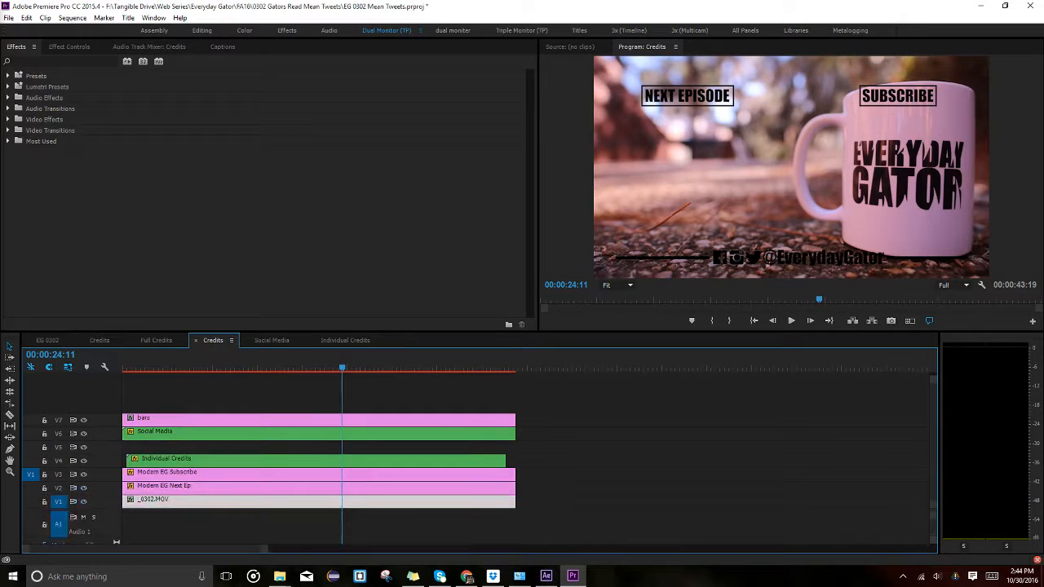
left_click(734, 457)
In the Import window, browse through Everyday Gator into SP16 and Credits Shots (French Fries), then back to SP16.
key("ctrl+i")
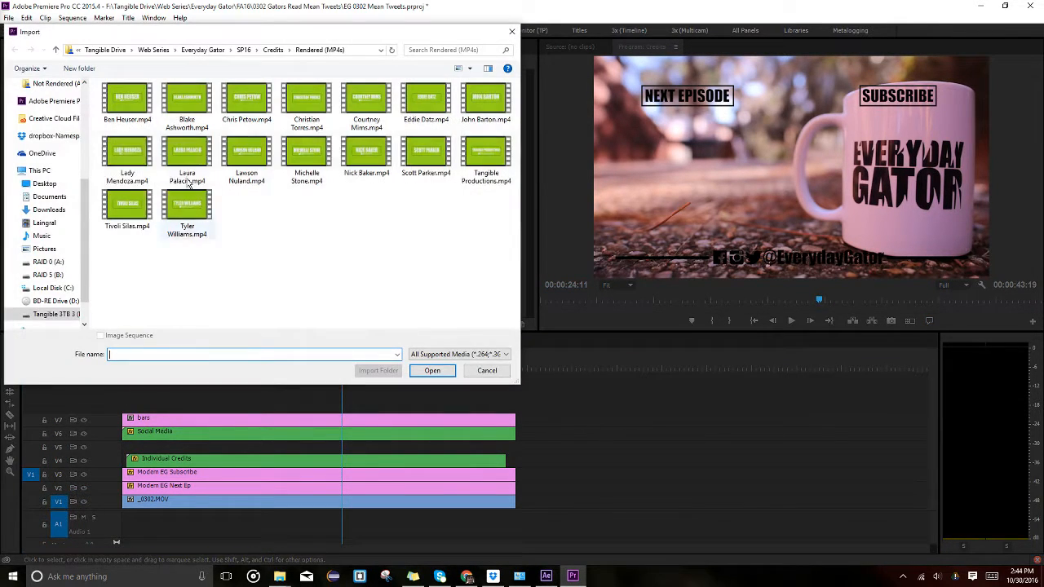
left_click(267, 50)
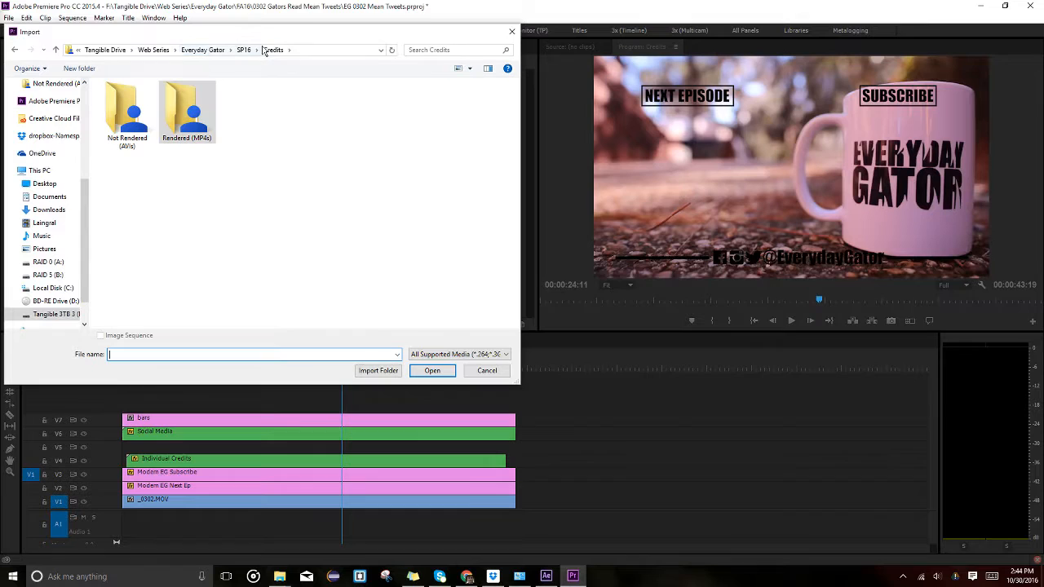
left_click(202, 50)
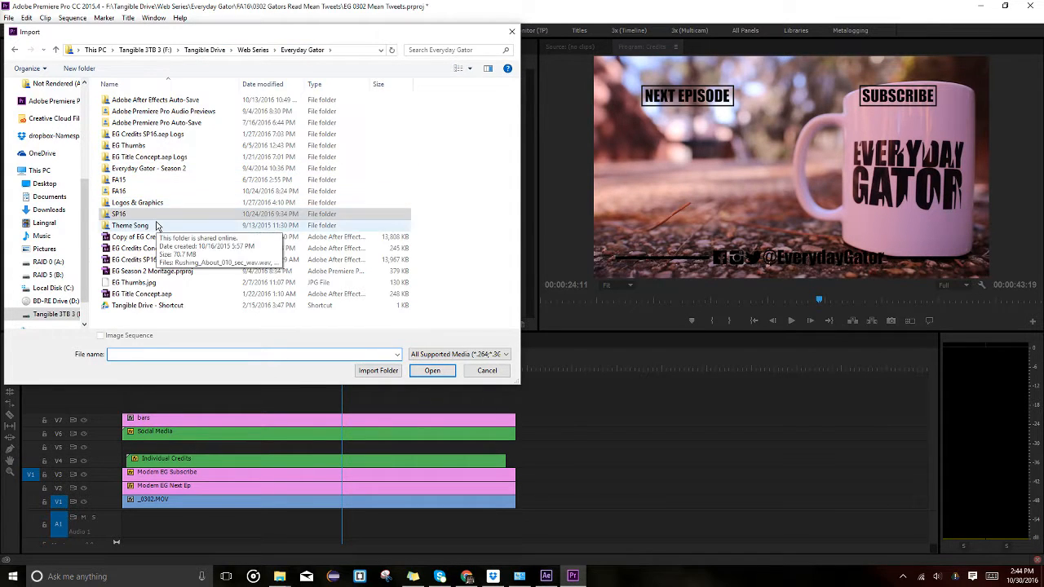
double_click(191, 213)
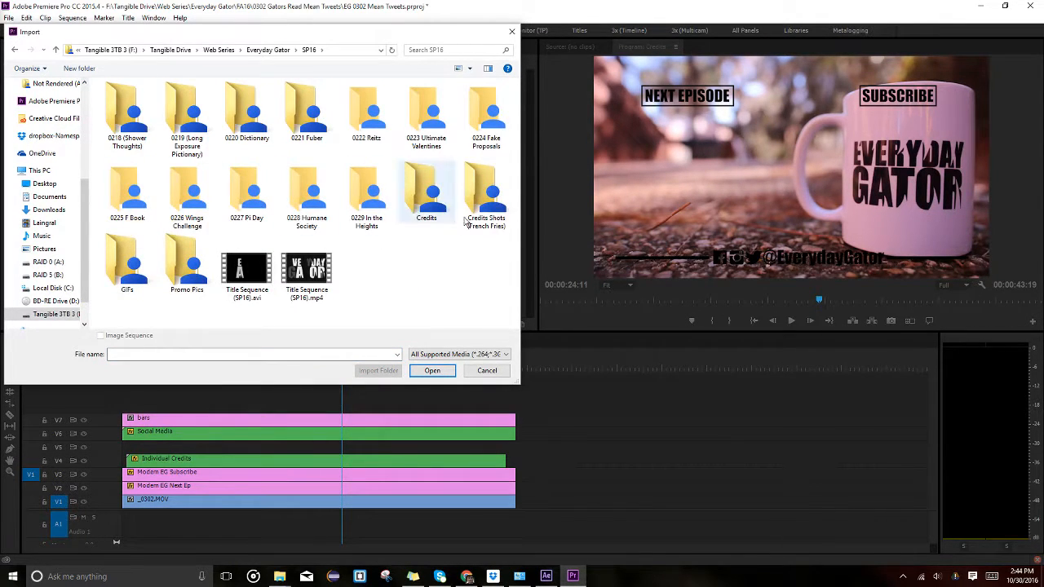
double_click(486, 192)
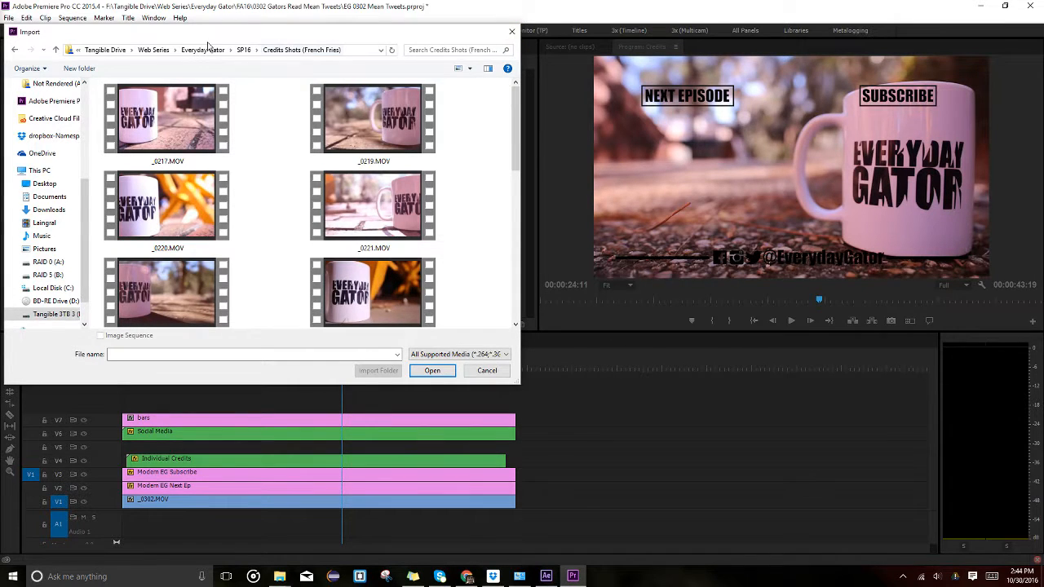
left_click(242, 50)
left_click(426, 194)
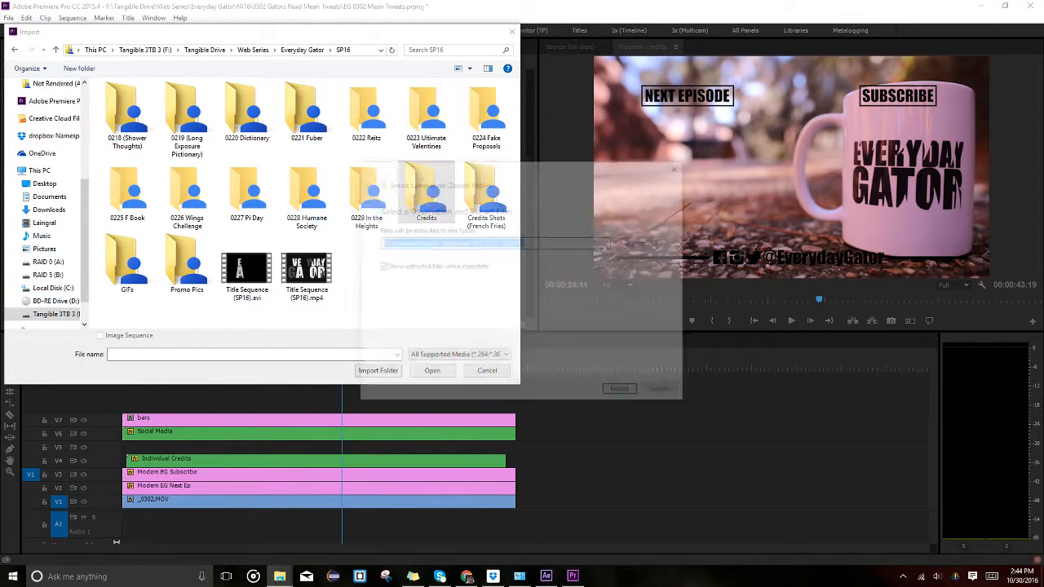
Extract the compressed downloaded folder.
left_click(618, 395)
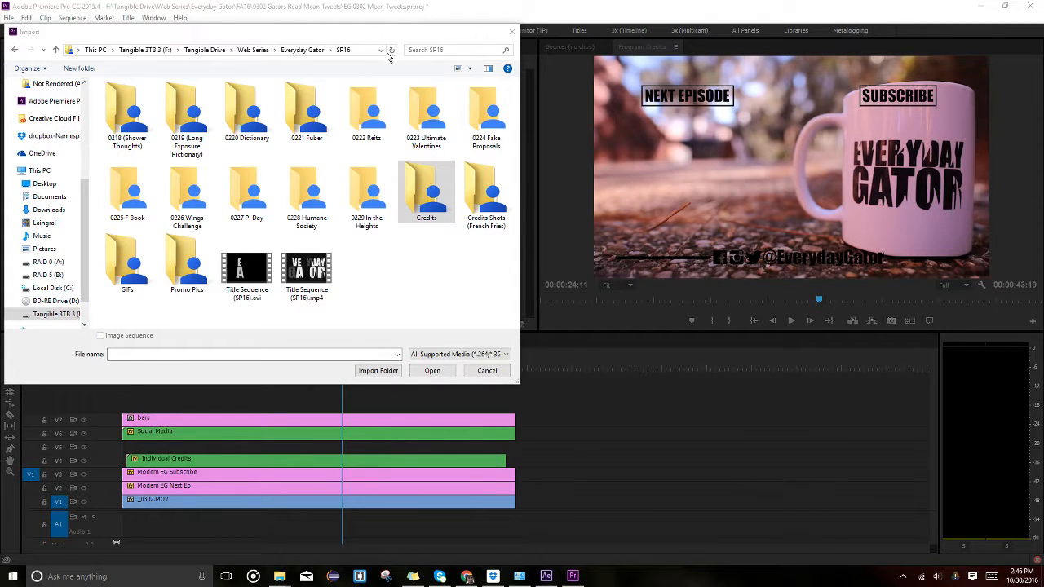
Import MVI_9833.MOV after pasting the B:\Downloads\drive-download path into the address bar.
left_click(339, 50)
type("B:\\Downloads\\drive-download-20161030T182435Z")
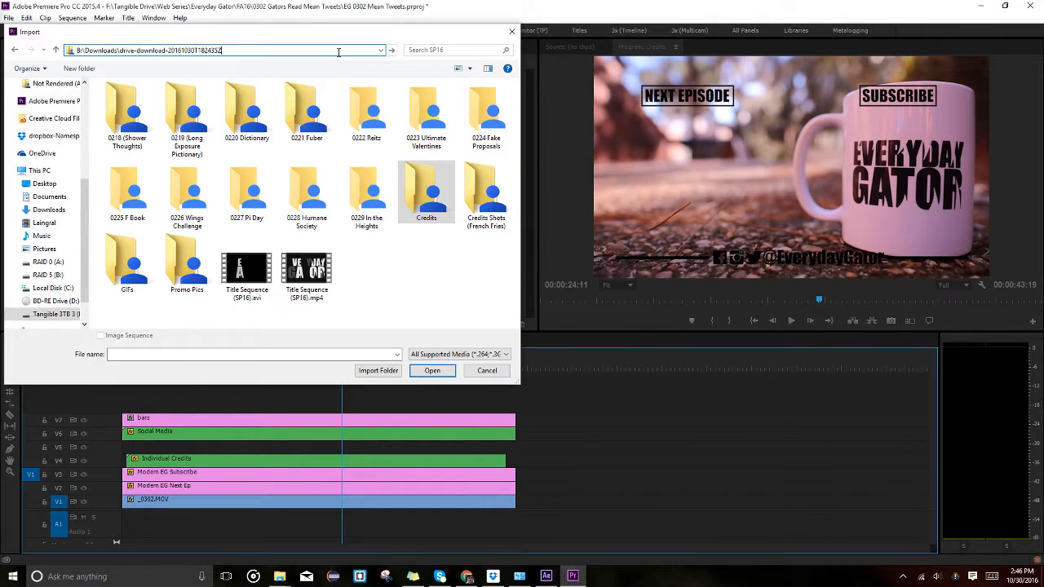
key("Return")
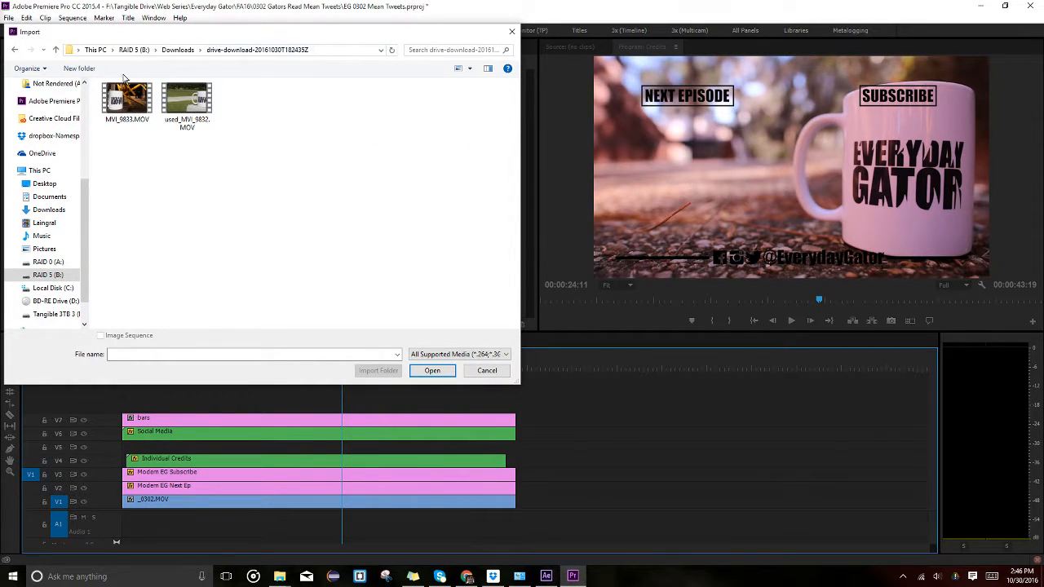
left_click(126, 100)
left_click(433, 370)
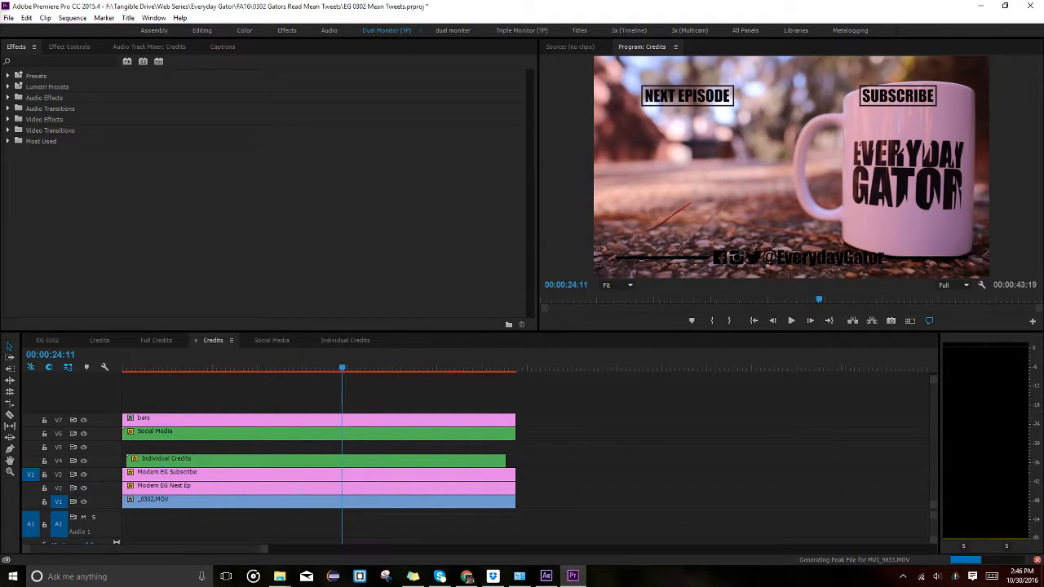
Place MVI_9833.MOV on V1 and delete its audio from A1.
left_click_drag(484, 464, 208, 503)
key("Delete")
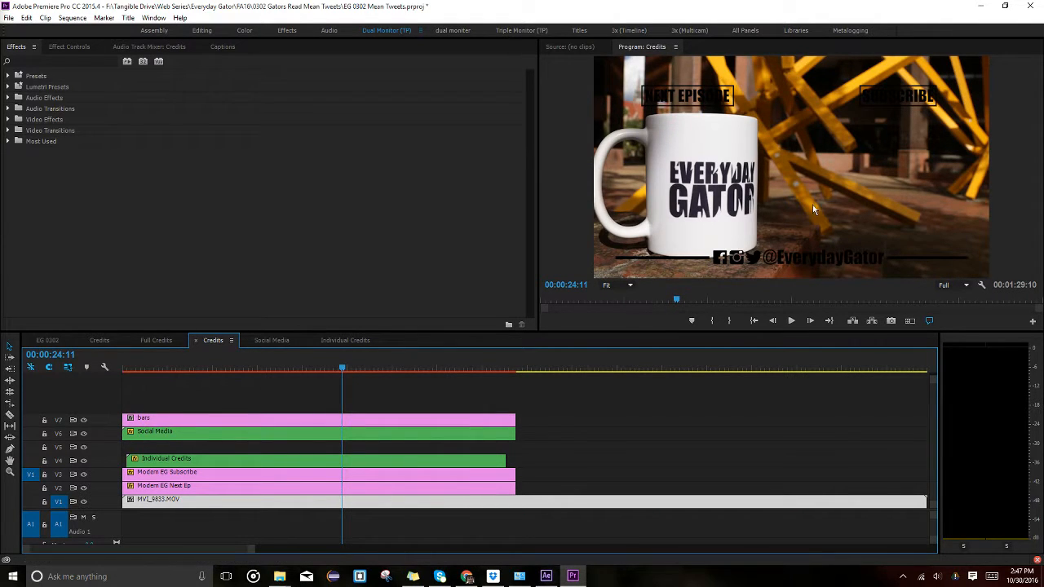
key("ctrl+z")
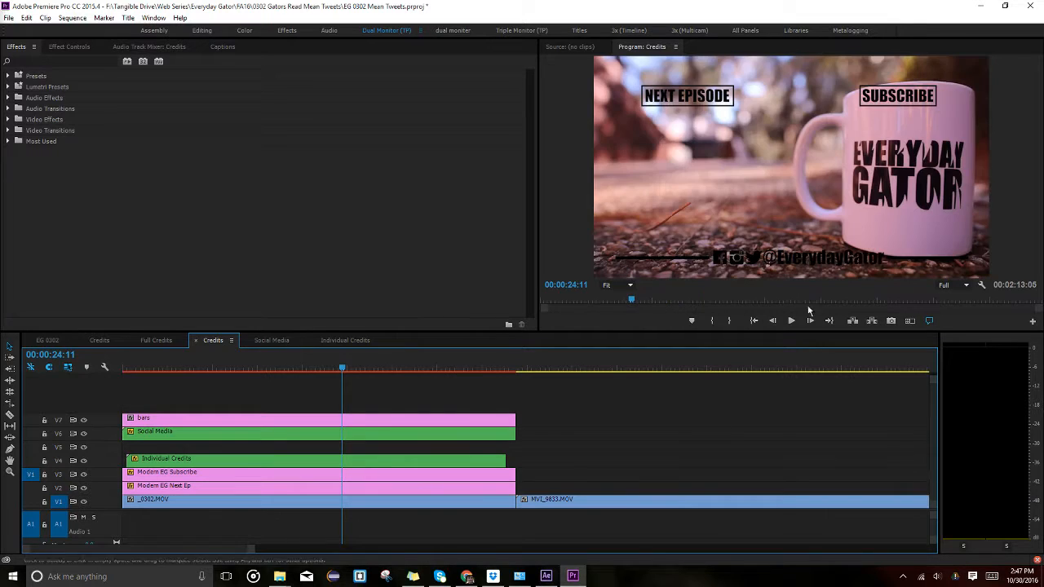
key("ctrl+shift+z")
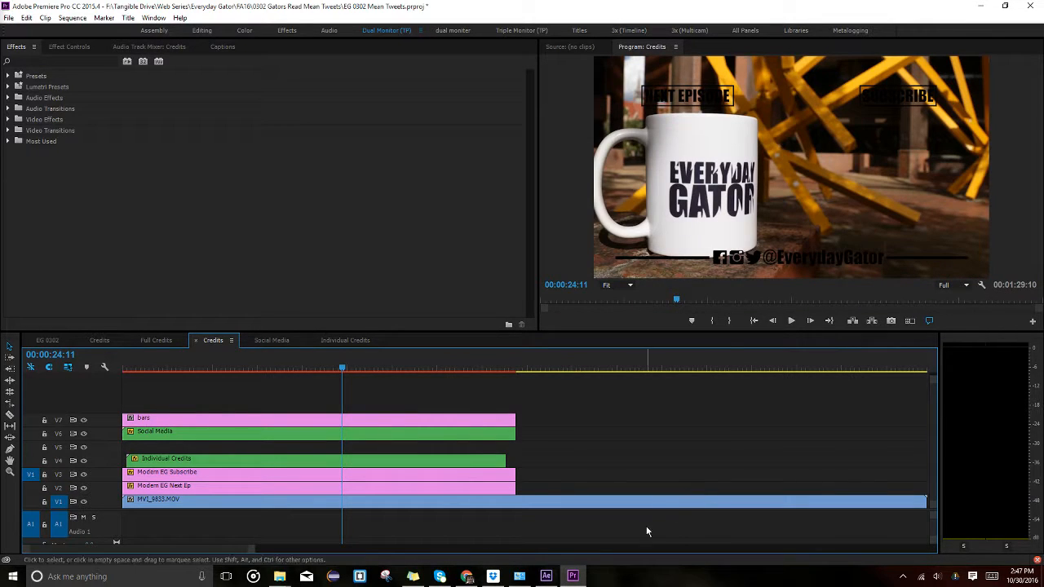
left_click(652, 498)
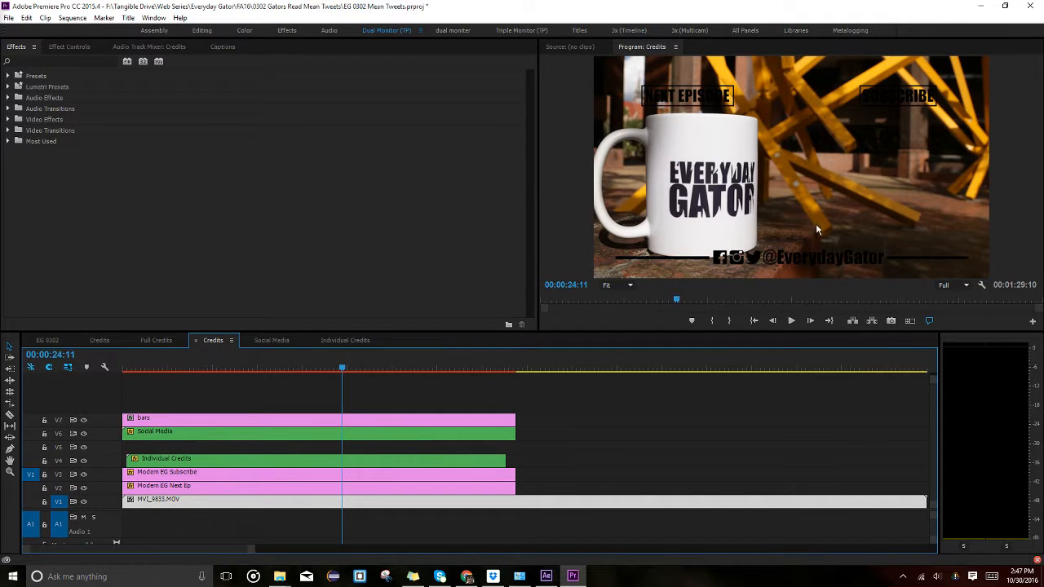
Play the sequence from the start and turn off output of the V4 credits track.
scroll(694, 516, "down", 2)
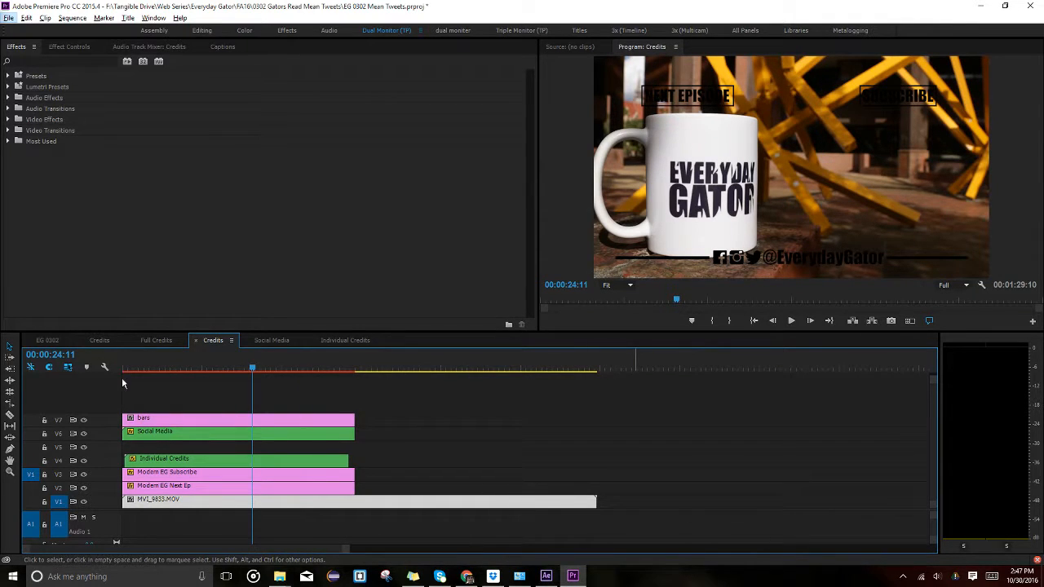
key("Home")
key("space")
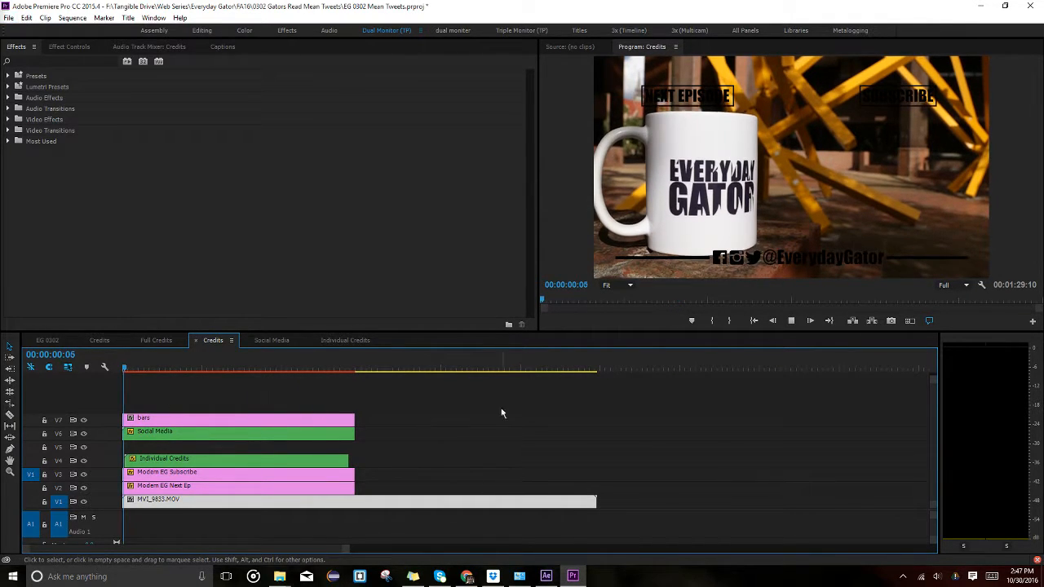
left_click(153, 363)
left_click(84, 461)
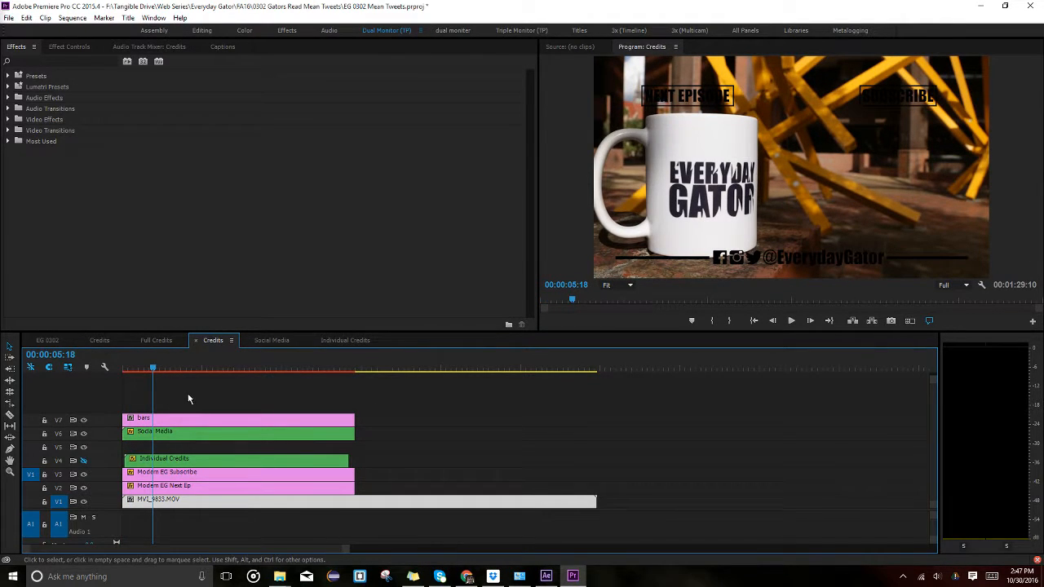
Trim MVI_9833.MOV's start and end so it ends with the credits at 00:00:43:19.
mouse_move(158, 367)
left_mouse_down()
mouse_move(193, 369)
mouse_move(162, 368)
left_mouse_up()
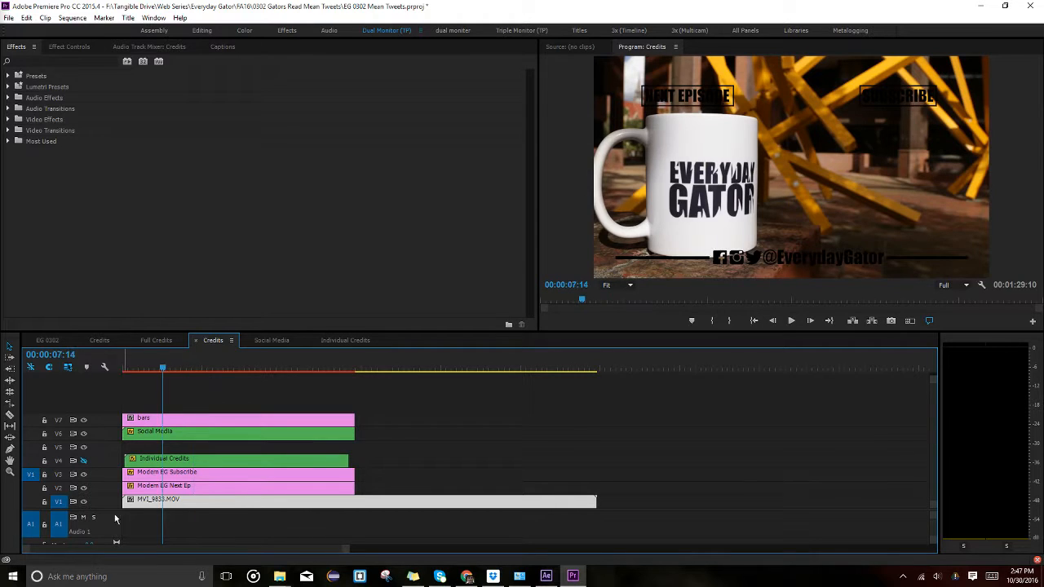
left_click_drag(124, 501, 163, 502)
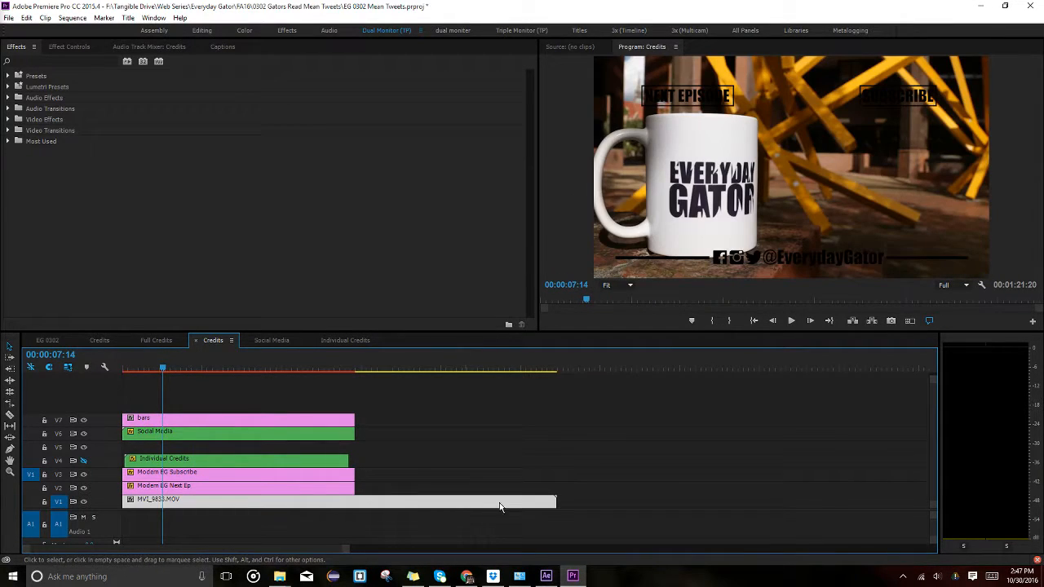
left_click_drag(555, 501, 355, 501)
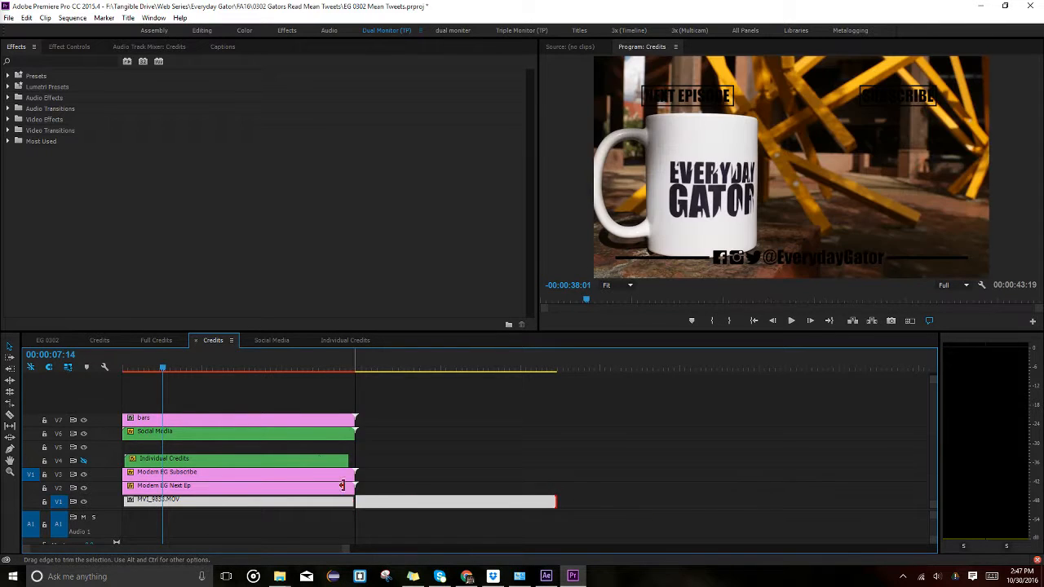
left_click(222, 368)
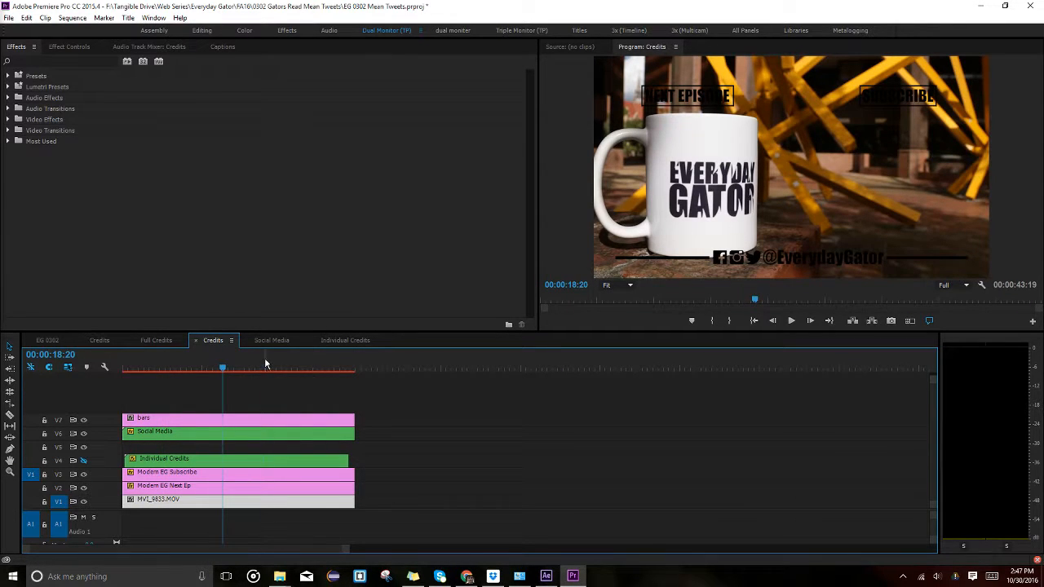
mouse_move(264, 363)
left_mouse_down()
mouse_move(357, 362)
mouse_move(243, 366)
left_mouse_up()
scroll(279, 423, "up", 5)
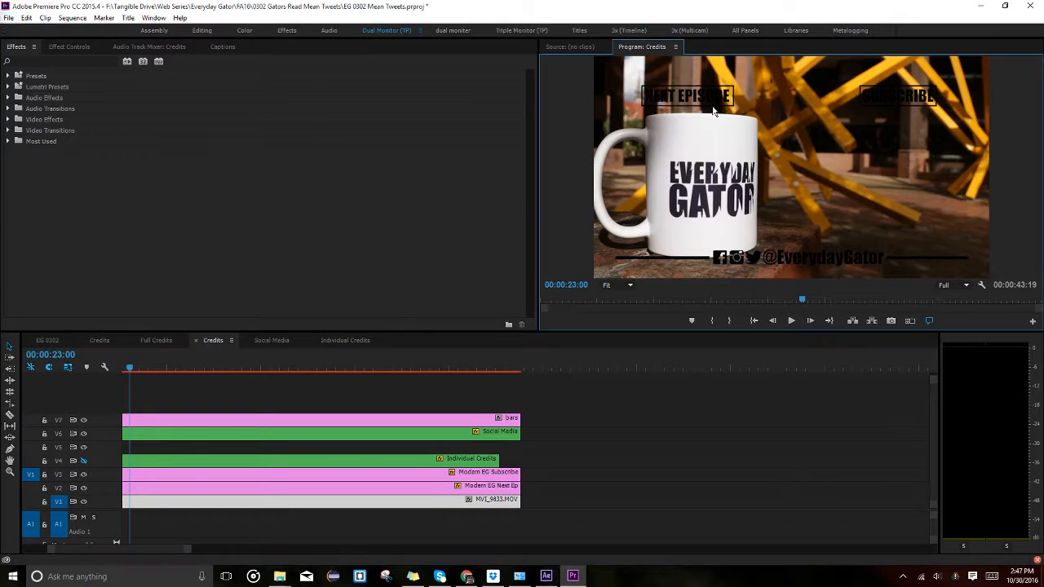
Select the Modern EG Next Ep title clip and briefly open it in the Titler.
left_click_drag(192, 548, 94, 558)
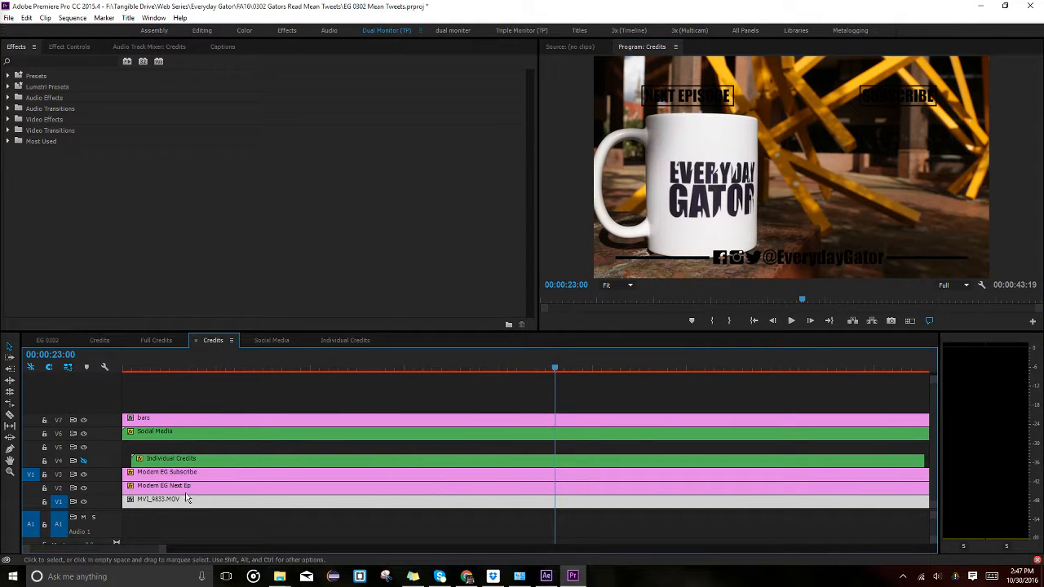
left_click(192, 487)
double_click(188, 486)
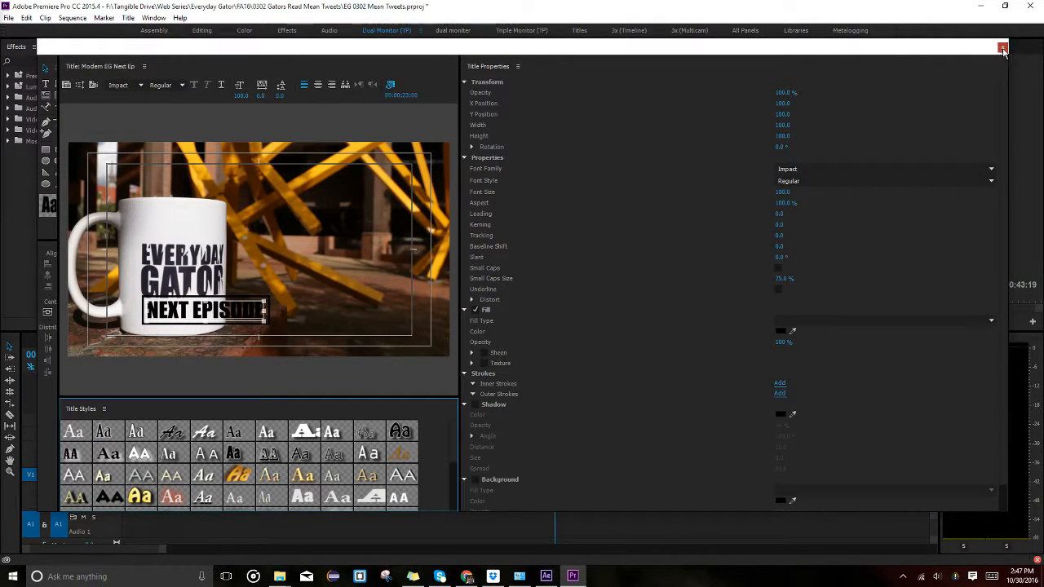
left_click(1001, 47)
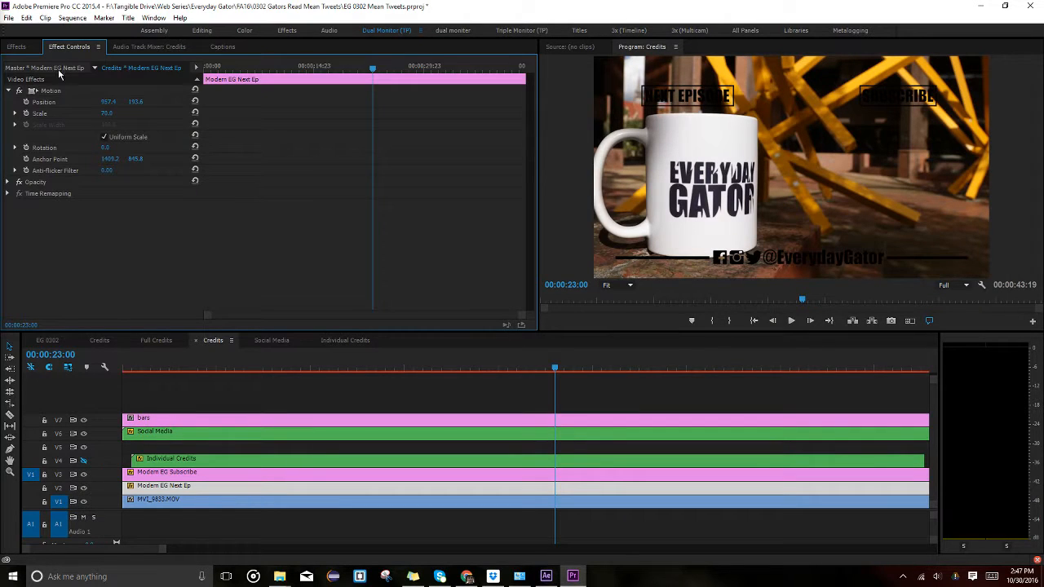
Find Change to Color by searching Effects for 'change to' and apply it to Modern EG Next Ep.
left_click(15, 48)
left_click(50, 66)
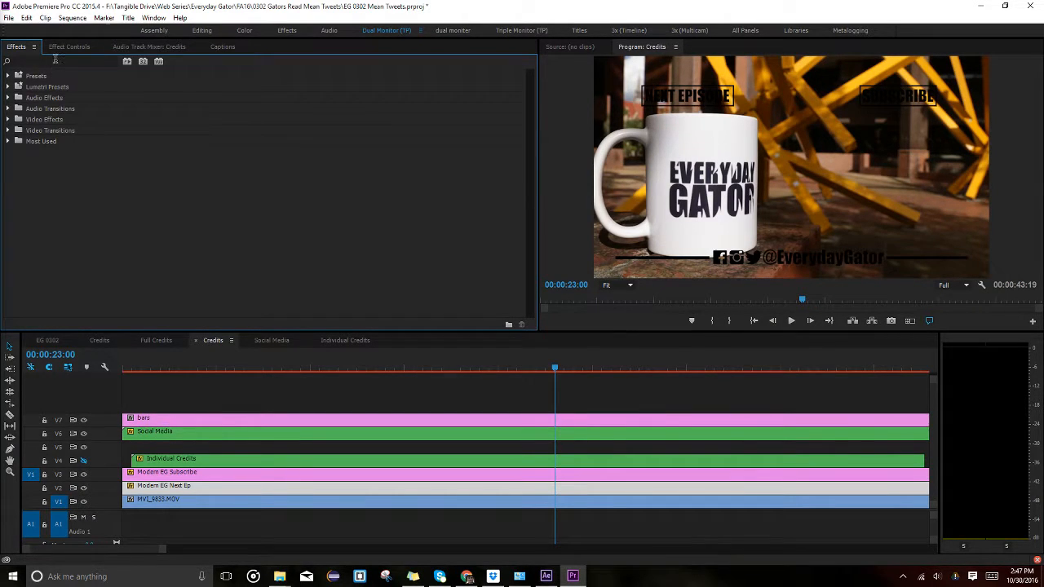
type("change to")
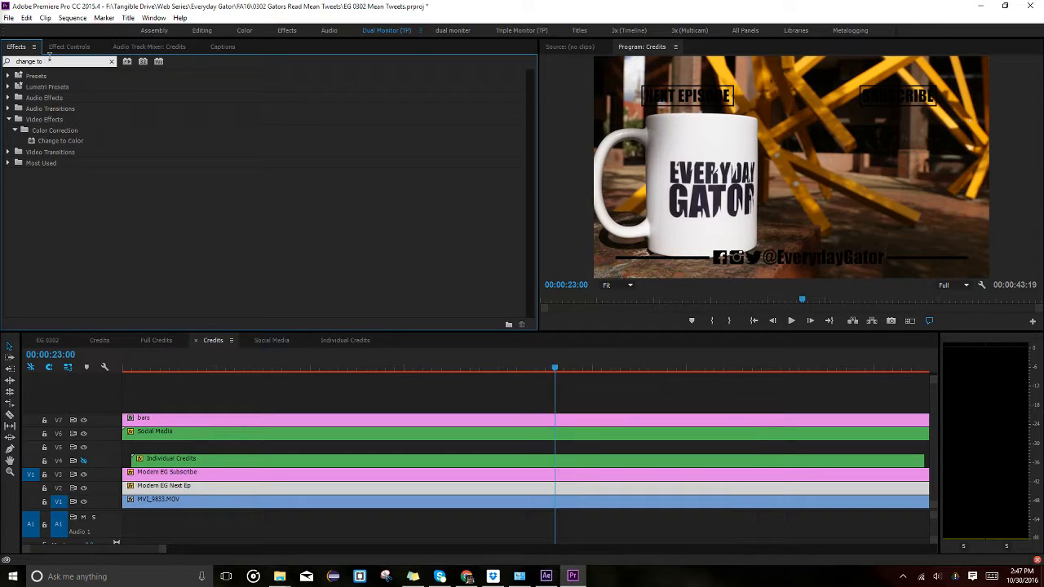
left_click_drag(59, 142, 226, 489)
Keep black as the From colour and white as the To colour, with Change set to Hue, Lightness & Saturation.
left_click(70, 46)
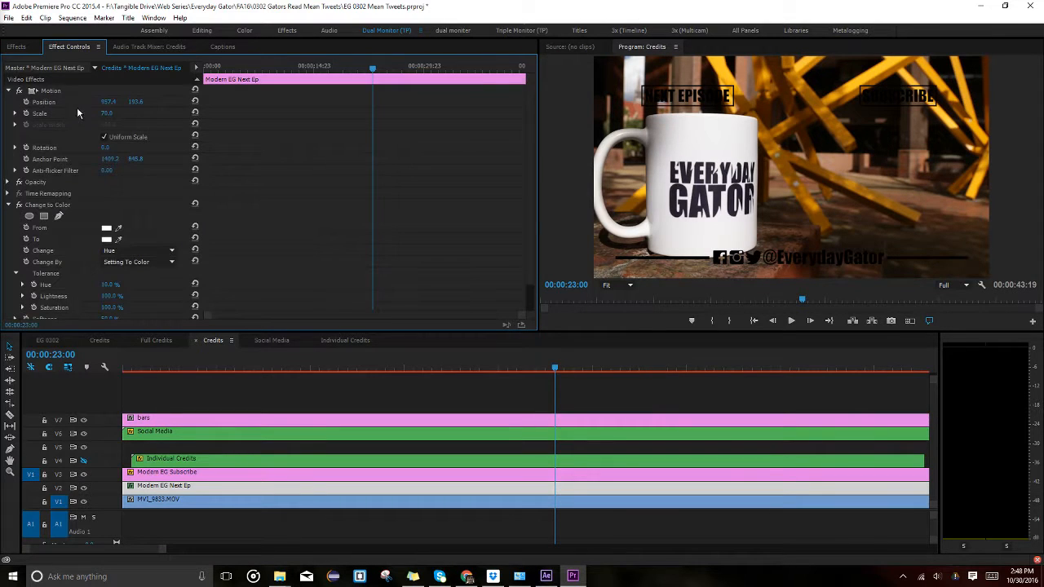
left_click(107, 238)
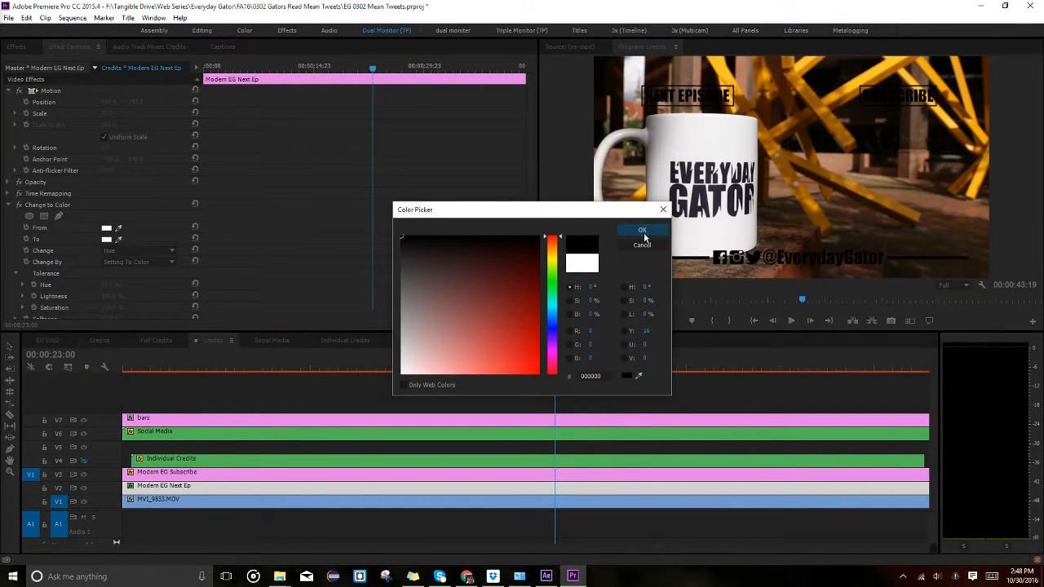
left_click(643, 231)
left_click(106, 239)
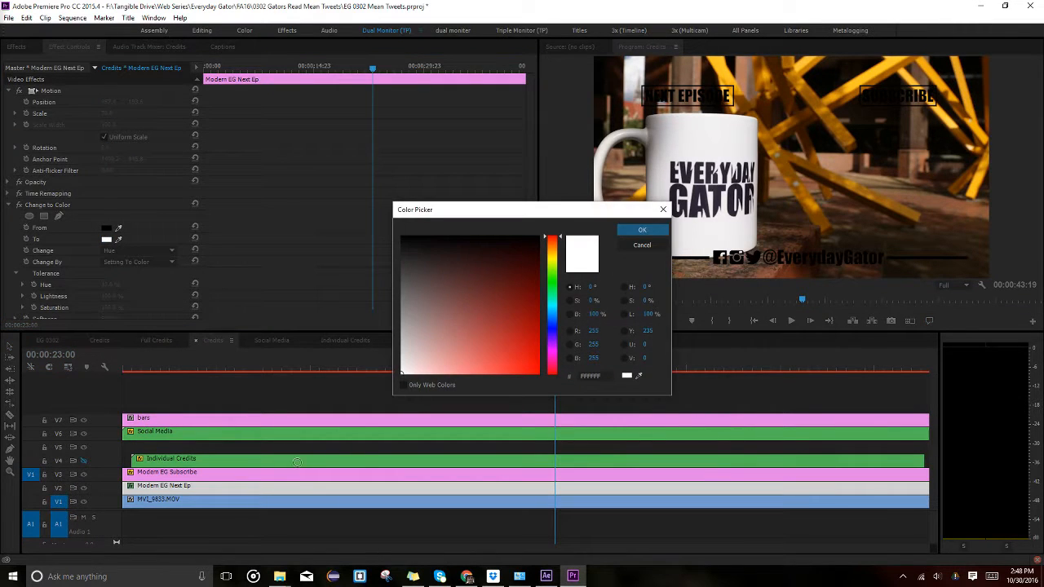
left_click(643, 231)
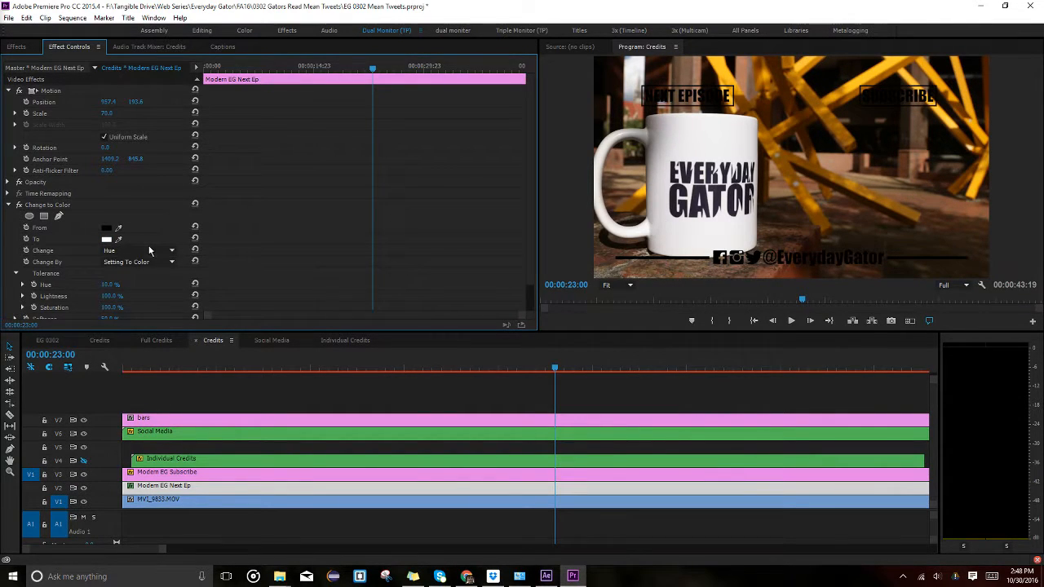
left_click(150, 251)
left_click(145, 296)
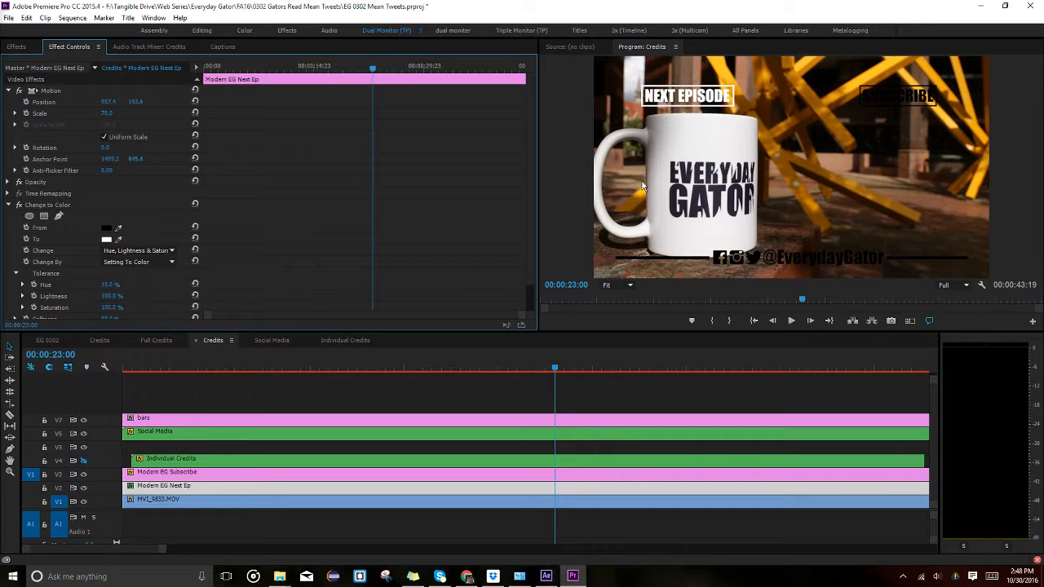
Inspect the Modern EG Subscribe and bars clips, then select the Social Media clip.
scroll(305, 294, "down", 1)
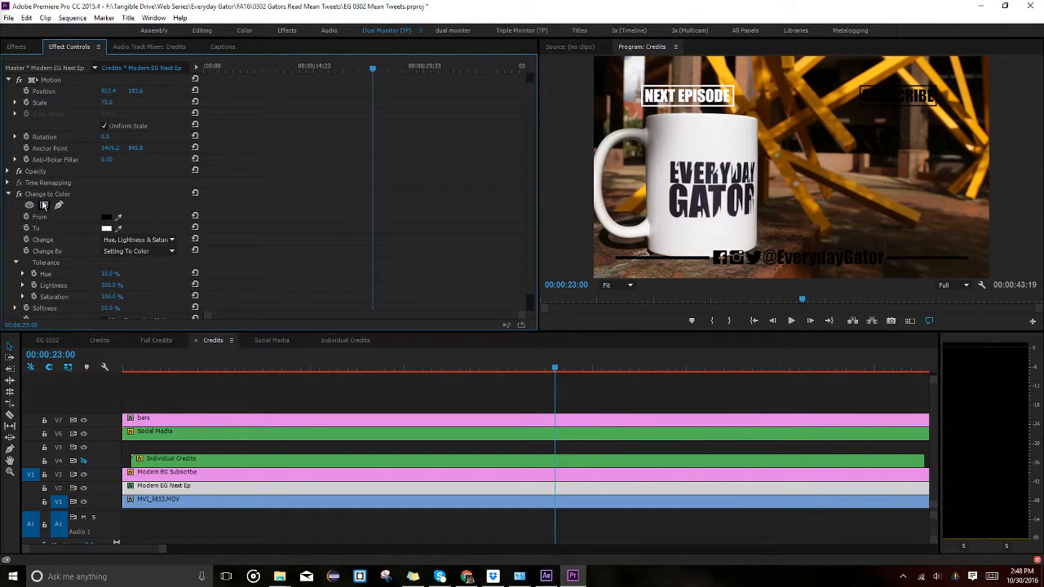
left_click(278, 472)
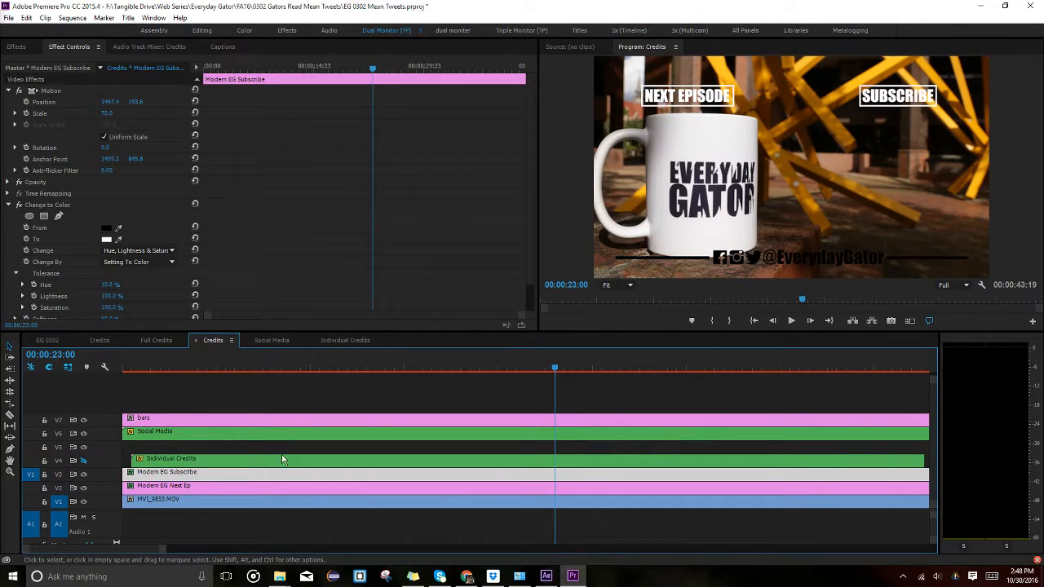
left_click(183, 421)
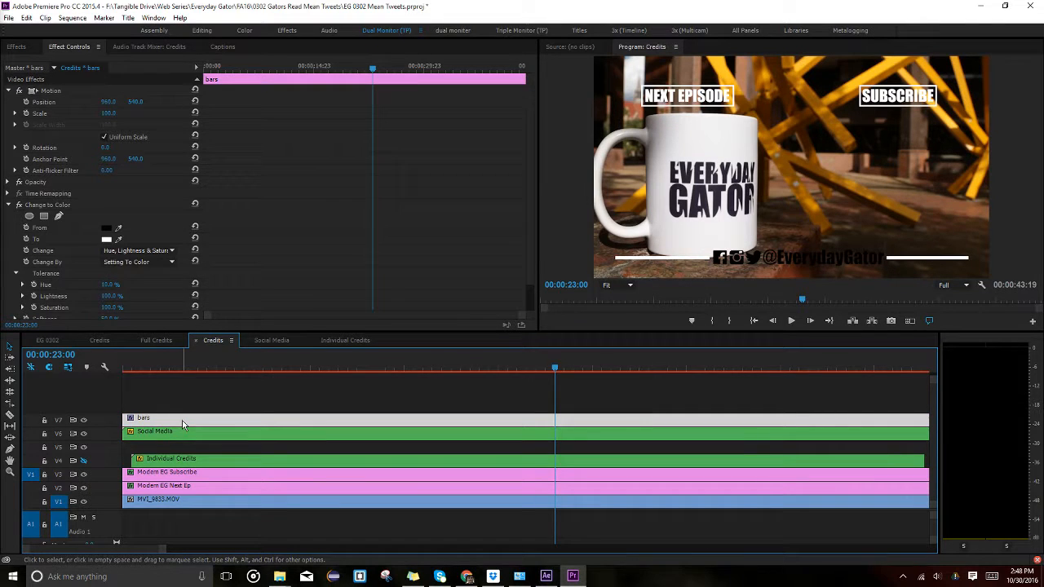
left_click(218, 501)
left_click(234, 434)
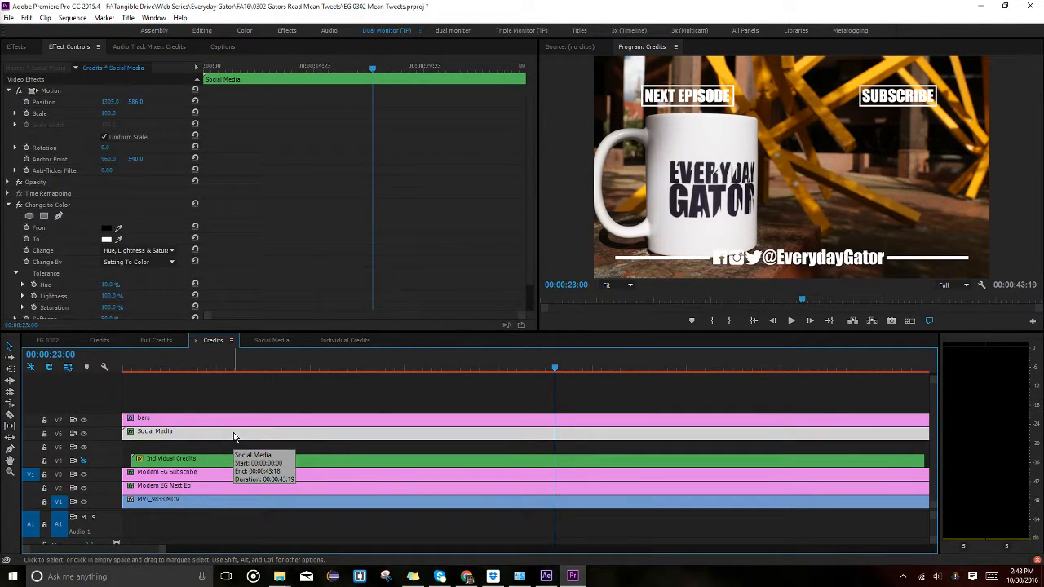
Apply the Drop Shadow effect to the Social Media clip and view its effect settings.
left_click(25, 48)
left_click(61, 58)
type("dorop")
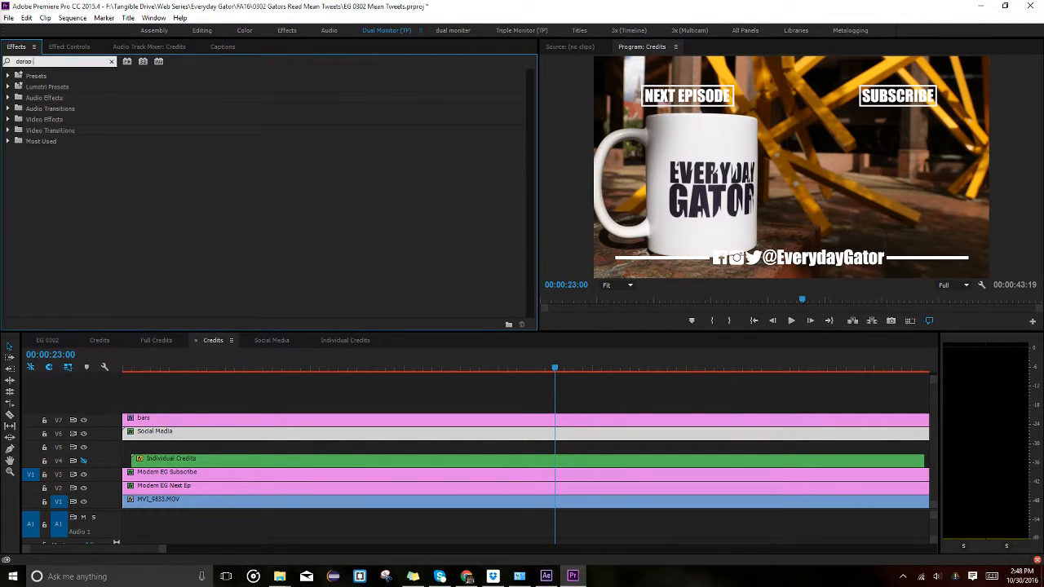
key("BackSpace")
key("BackSpace")
key("BackSpace")
key("BackSpace")
type("rop shadow")
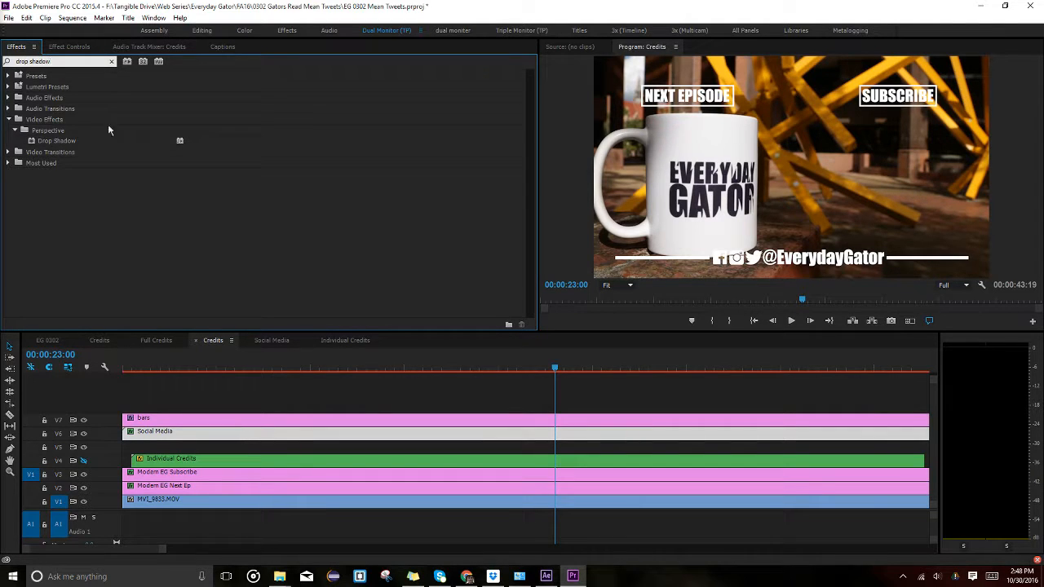
left_click_drag(64, 142, 178, 441)
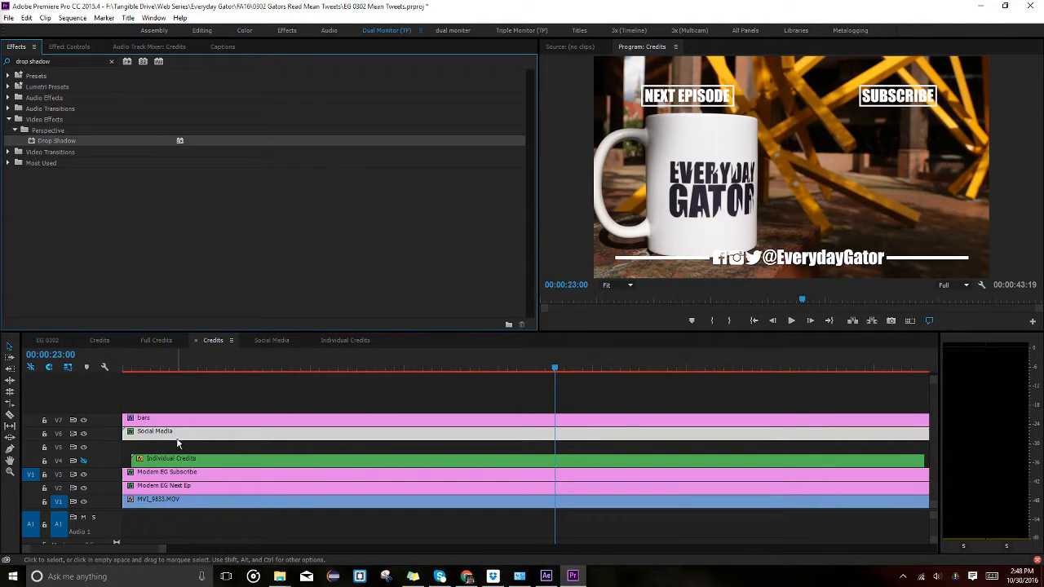
left_click(81, 46)
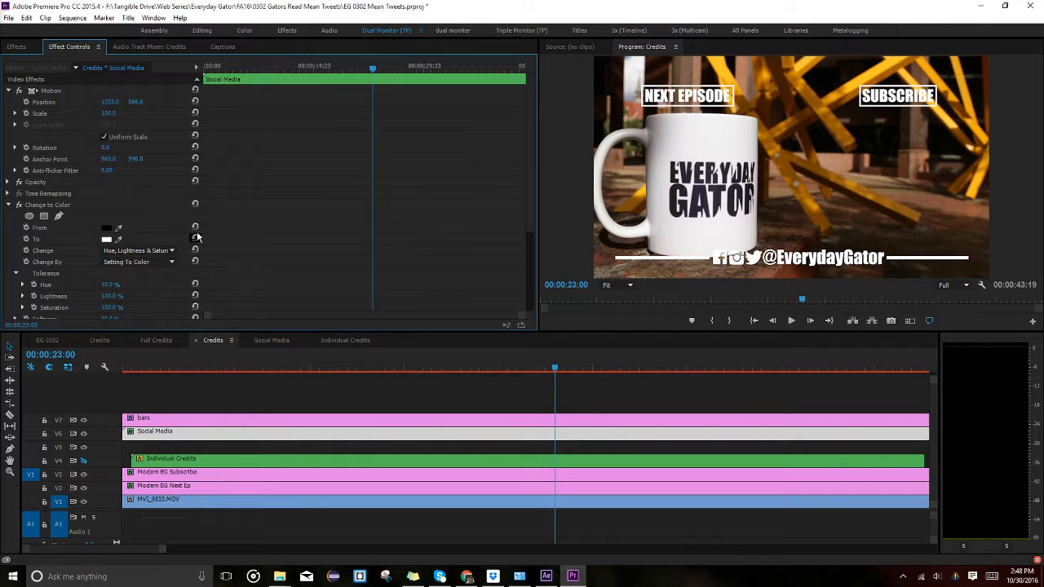
Set the Social Media drop shadow's distance to 8 and its opacity to 100%.
scroll(249, 220, "down", 5)
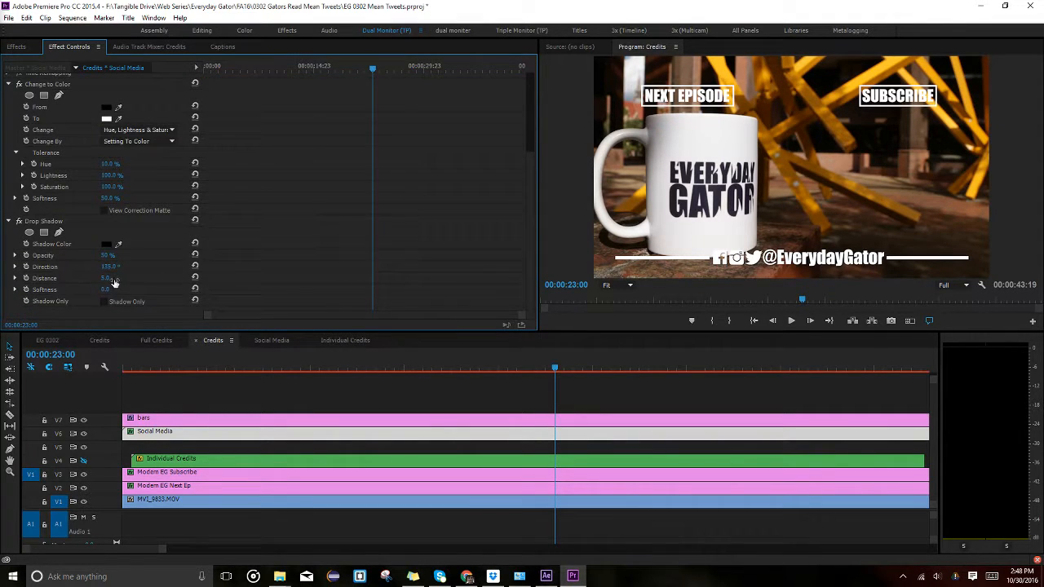
left_click(108, 278)
type("8")
key("Return")
left_click(112, 255)
type("80")
key("Return")
left_click(113, 256)
type("100")
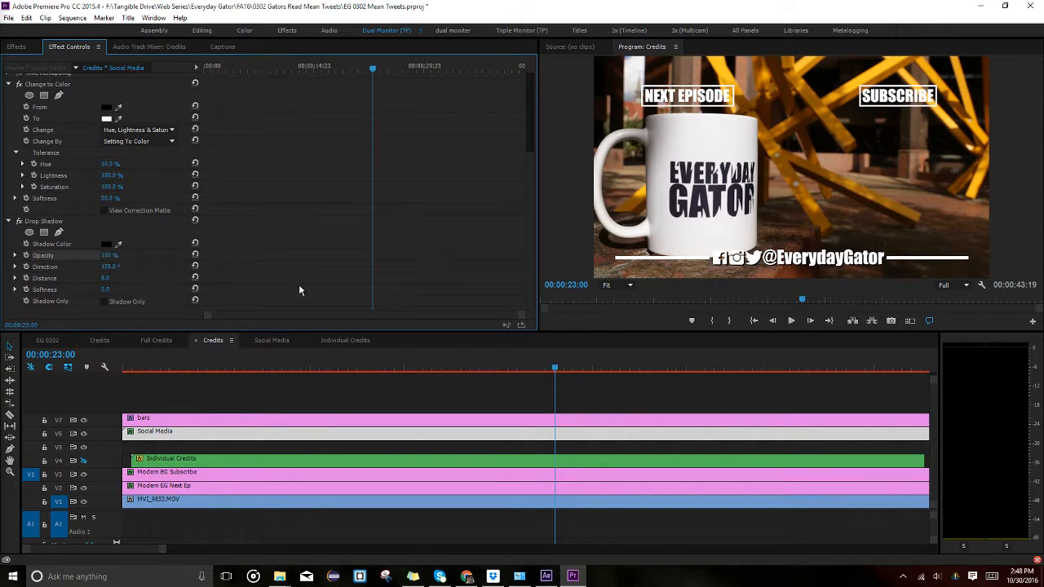
key("Return")
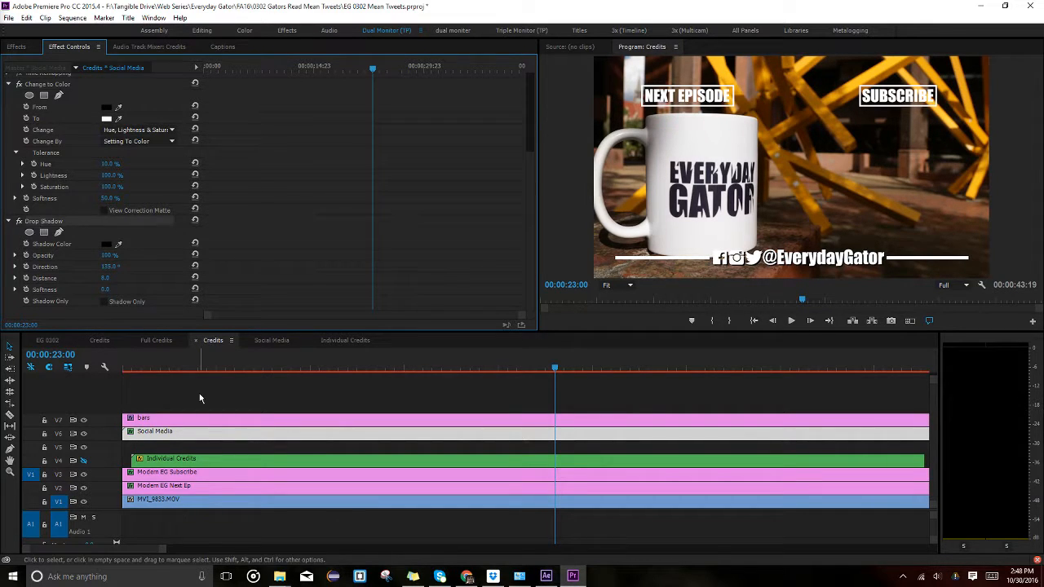
Check the Subscribe and Next Ep clips, then return to the directed-by credit at 00:00:02:07.
left_click(188, 476)
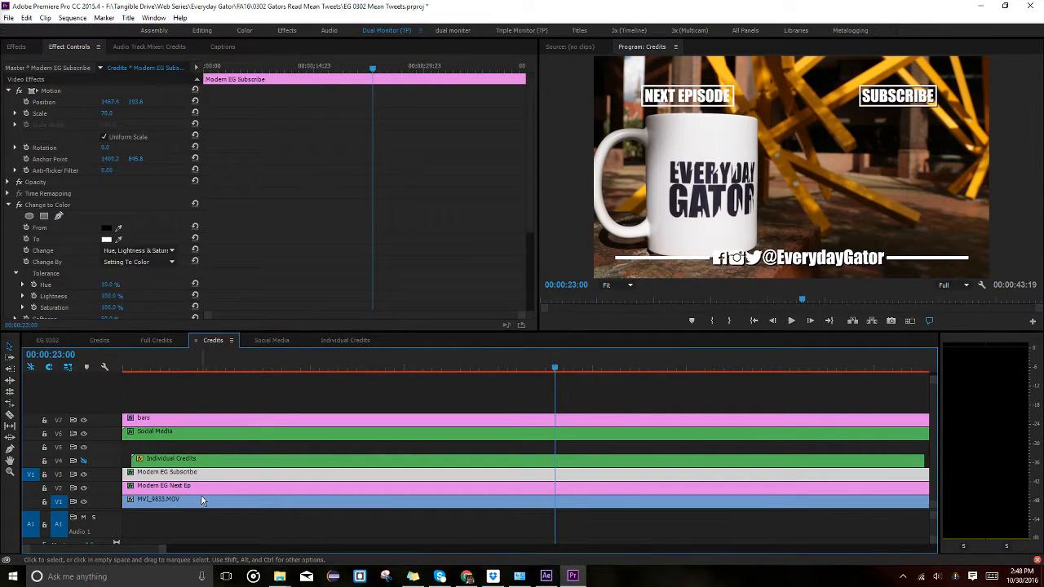
left_click(202, 487)
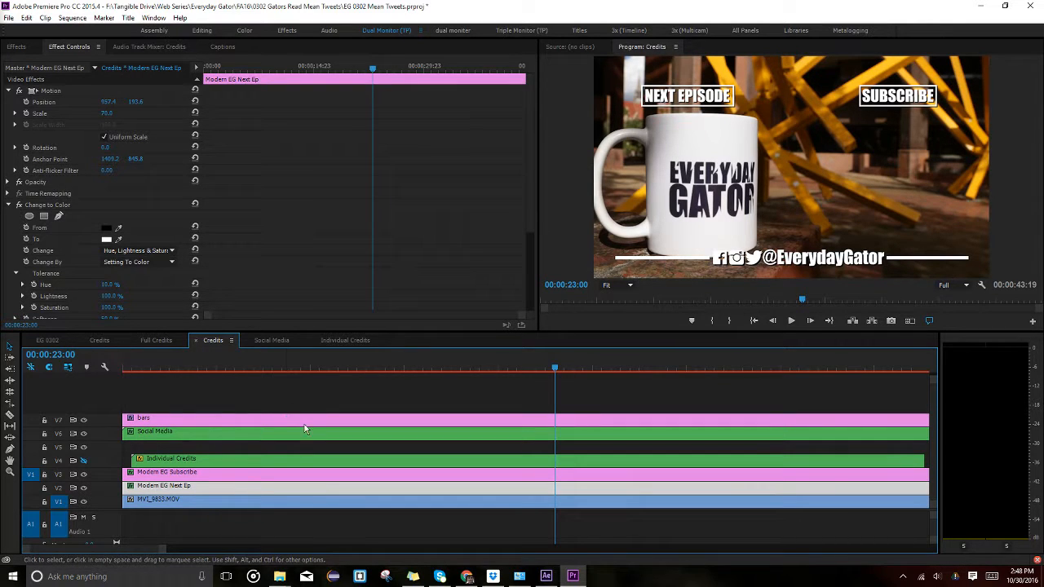
left_click_drag(213, 367, 166, 366)
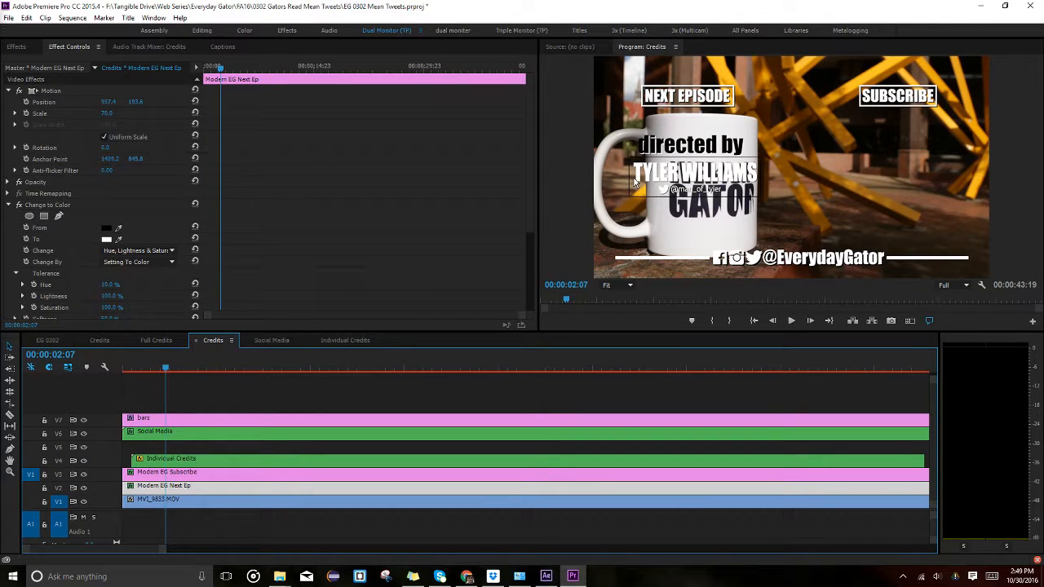
Save the project, then open the Individual Credits nest and step through its written-by and camera operator credits.
left_click(248, 460)
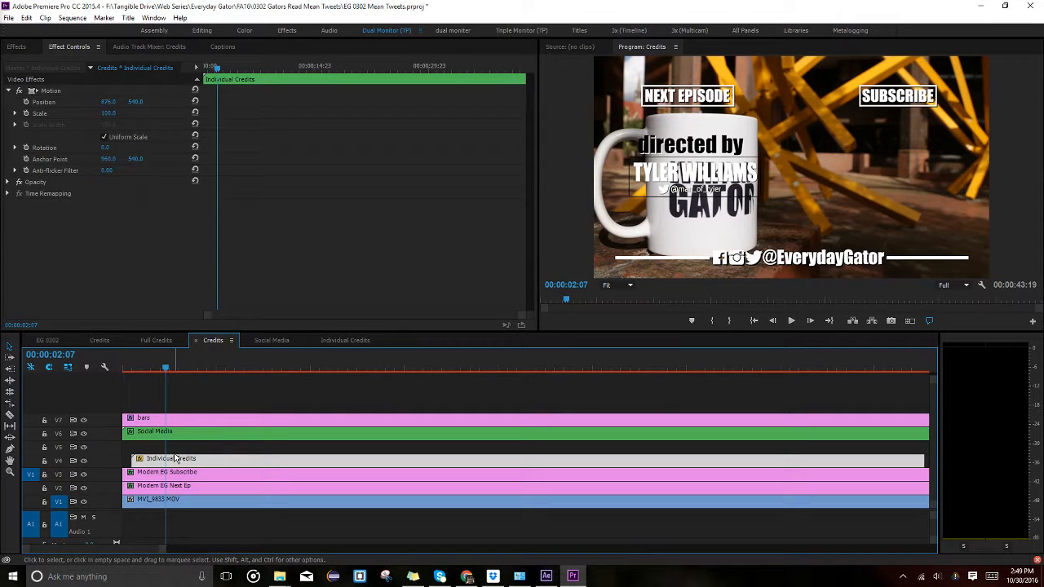
key("ctrl+s")
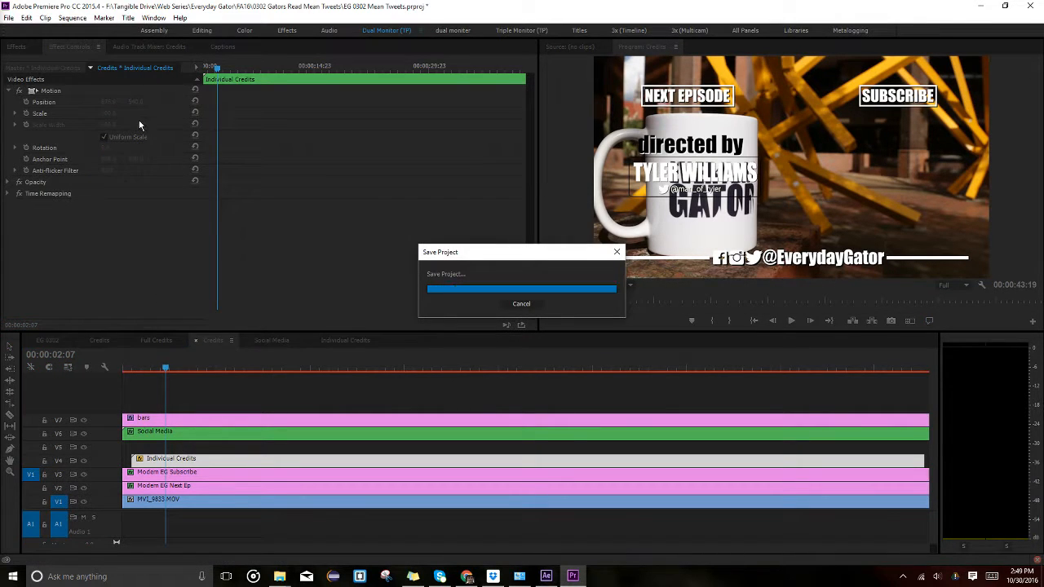
double_click(193, 463)
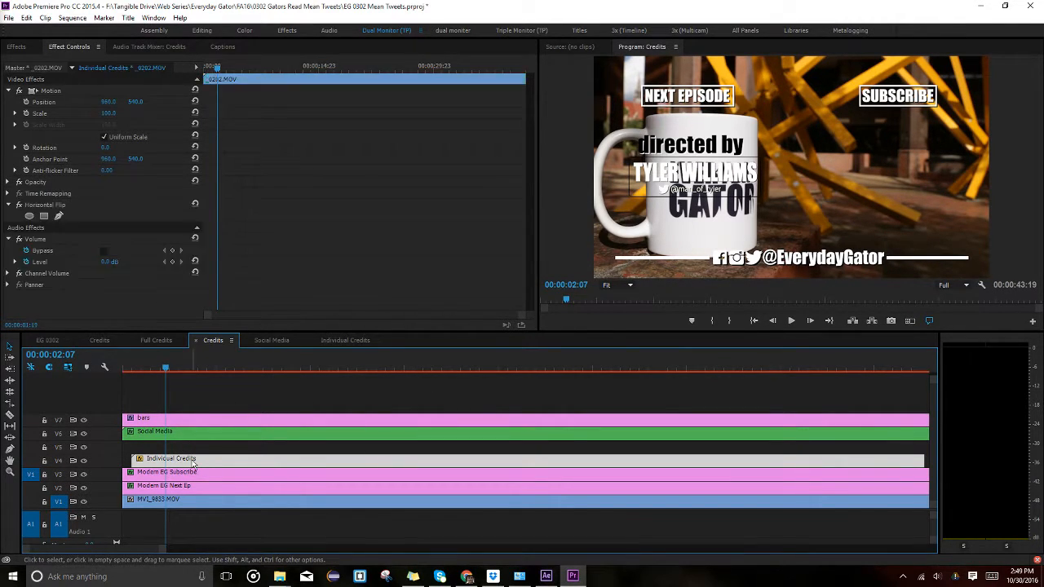
double_click(223, 457)
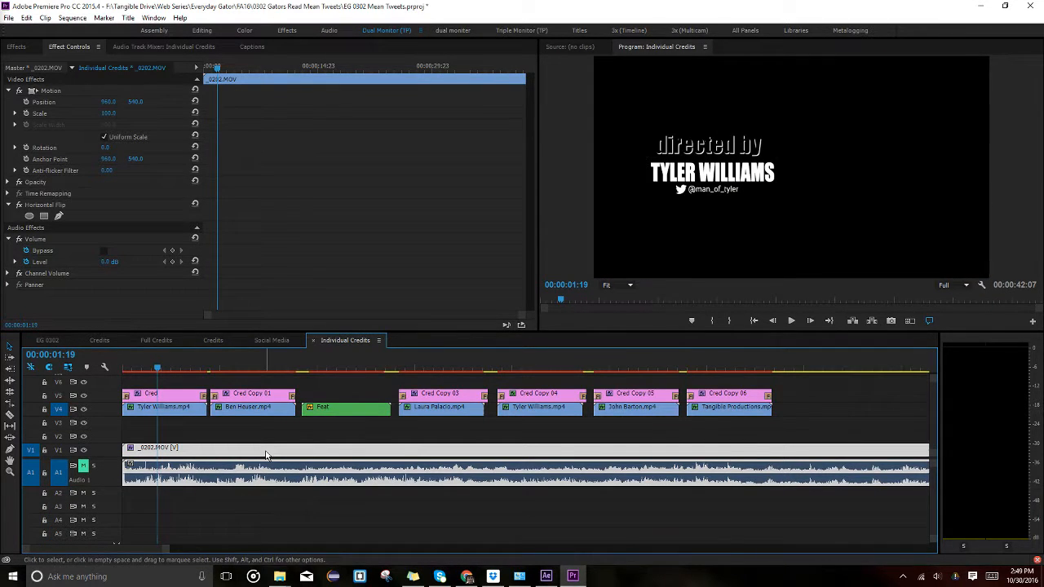
left_click(274, 367)
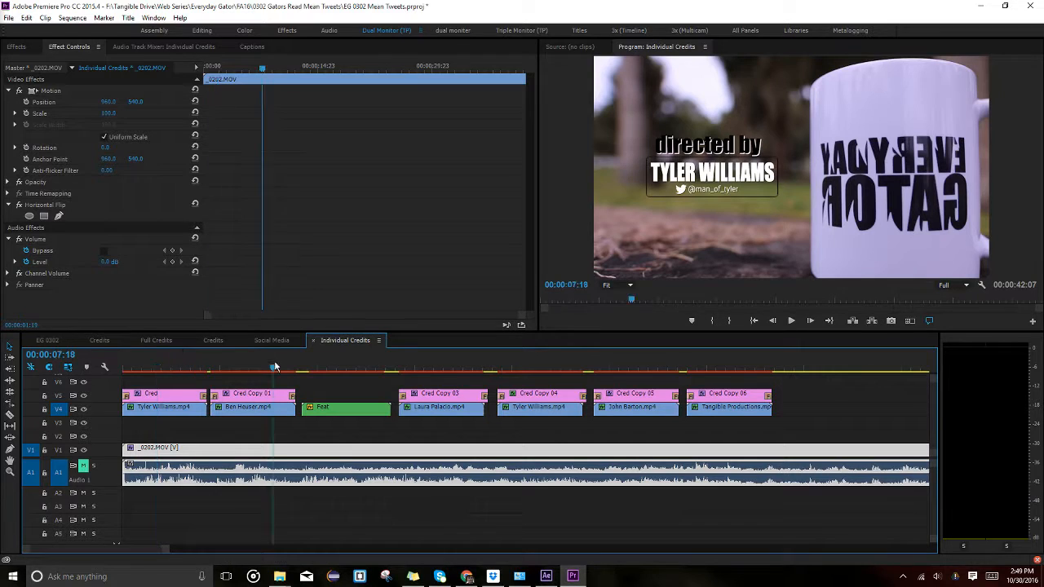
left_click(372, 367)
left_click(433, 367)
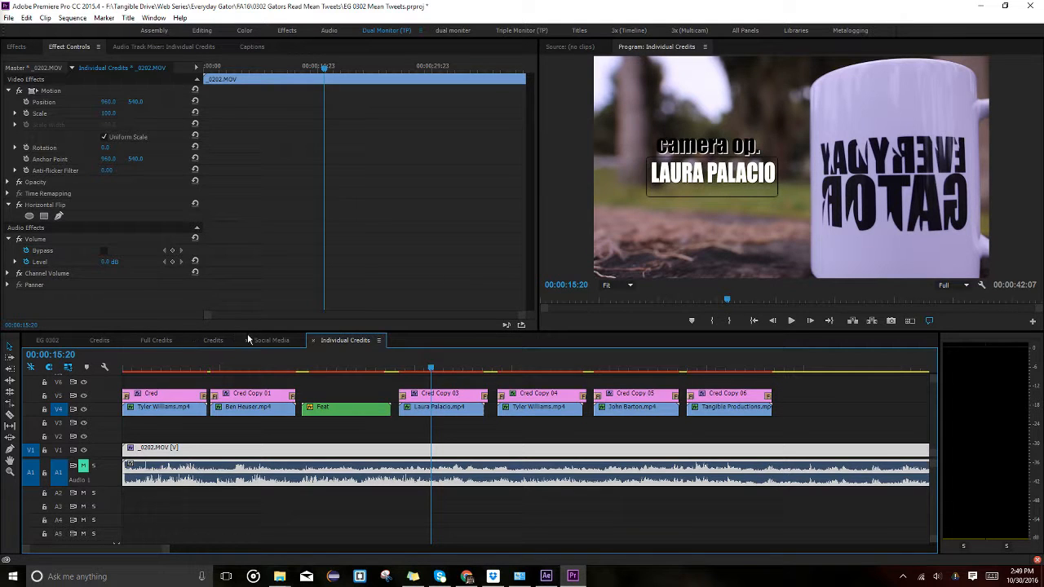
Return to Credits, match-frame into the nest from the mug footage, and come back to Credits.
left_click(274, 340)
left_click(211, 340)
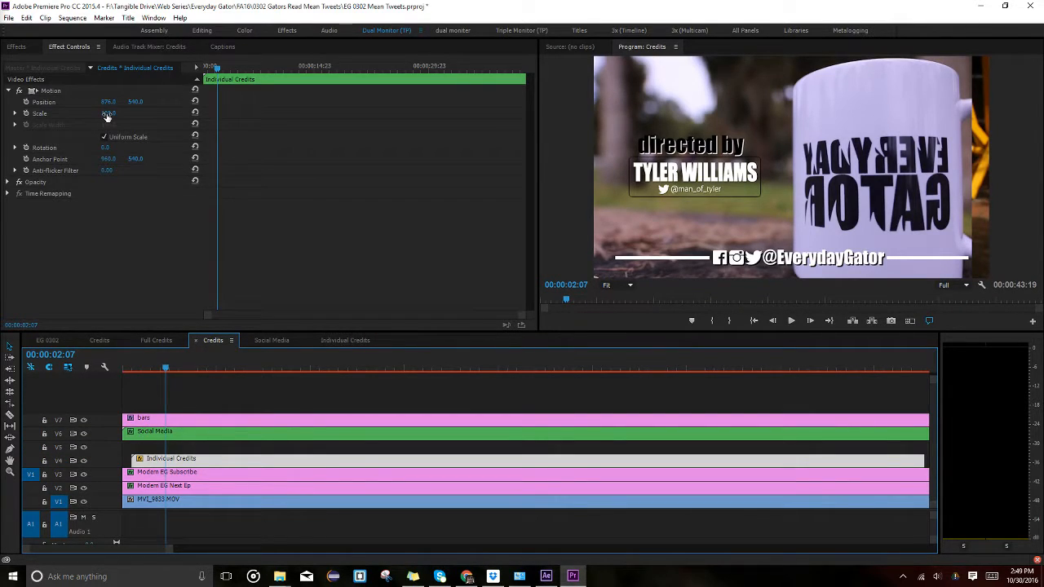
left_click(88, 505)
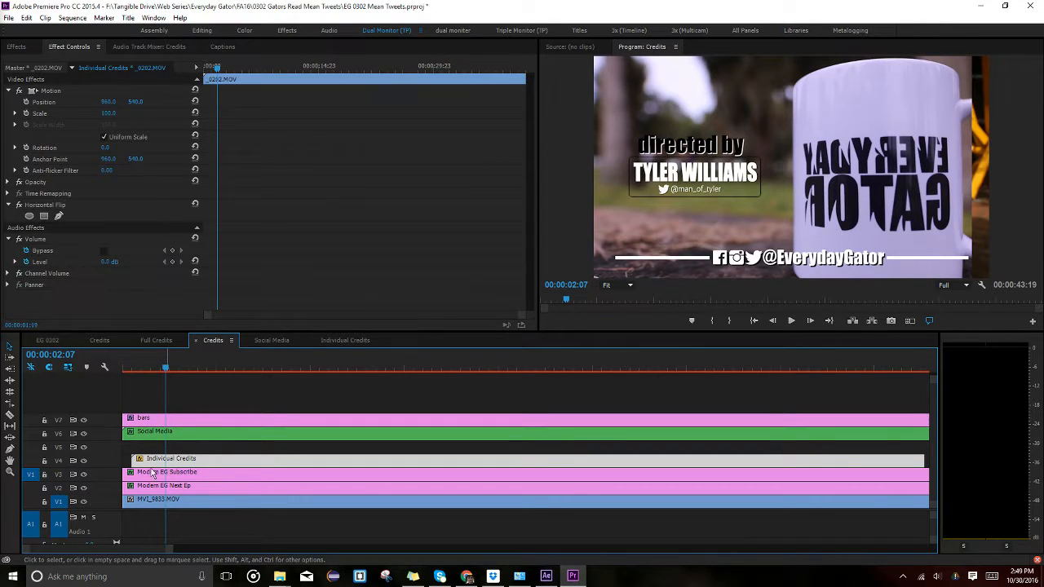
key("shift+t")
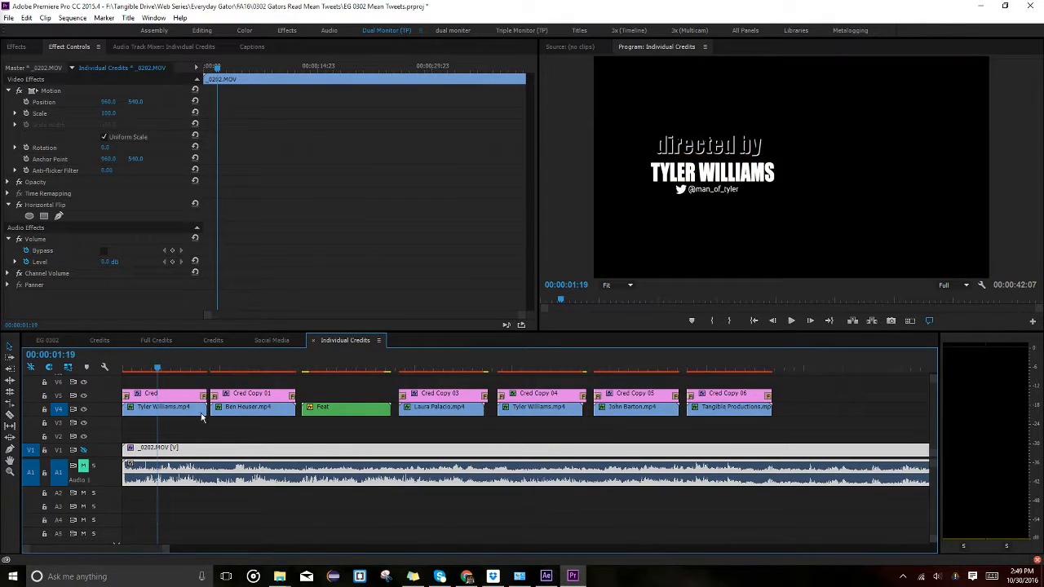
left_click(273, 341)
left_click(214, 341)
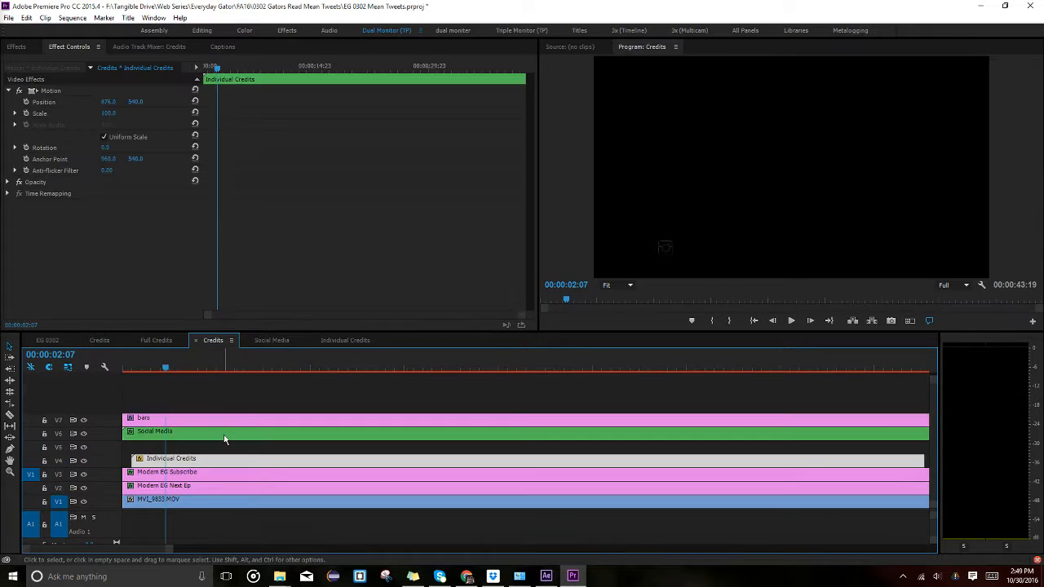
Set the Individual Credits nest's Position X to about 1767, then deselect all clips.
left_click_drag(107, 101, 205, 101)
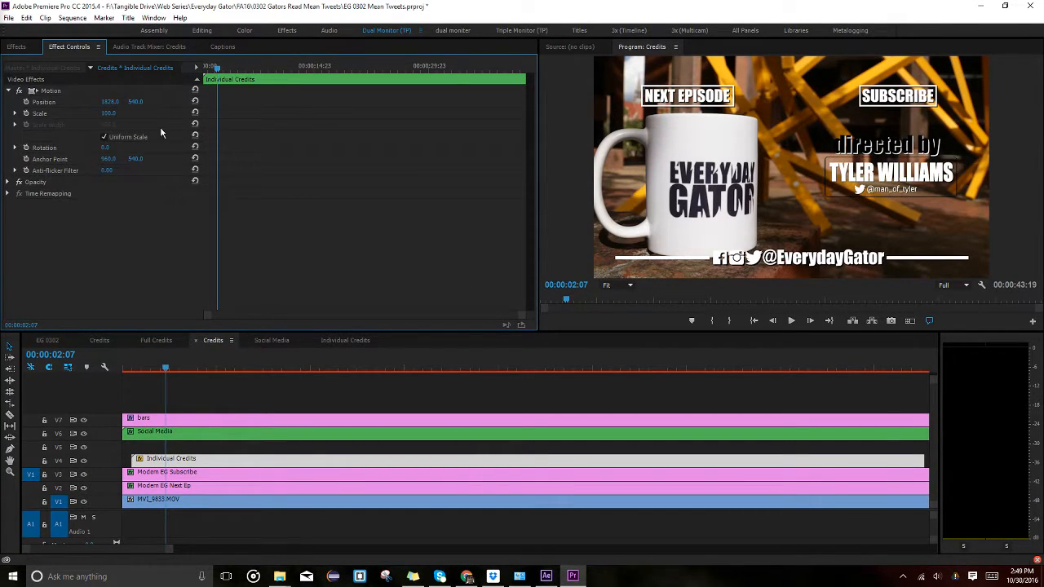
left_click_drag(110, 102, 87, 102)
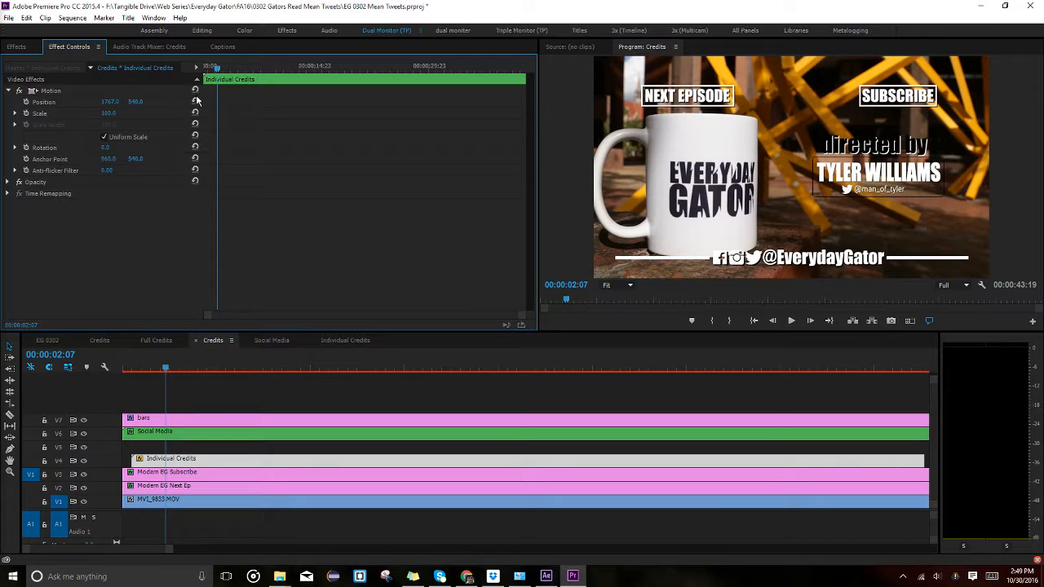
left_click(366, 395)
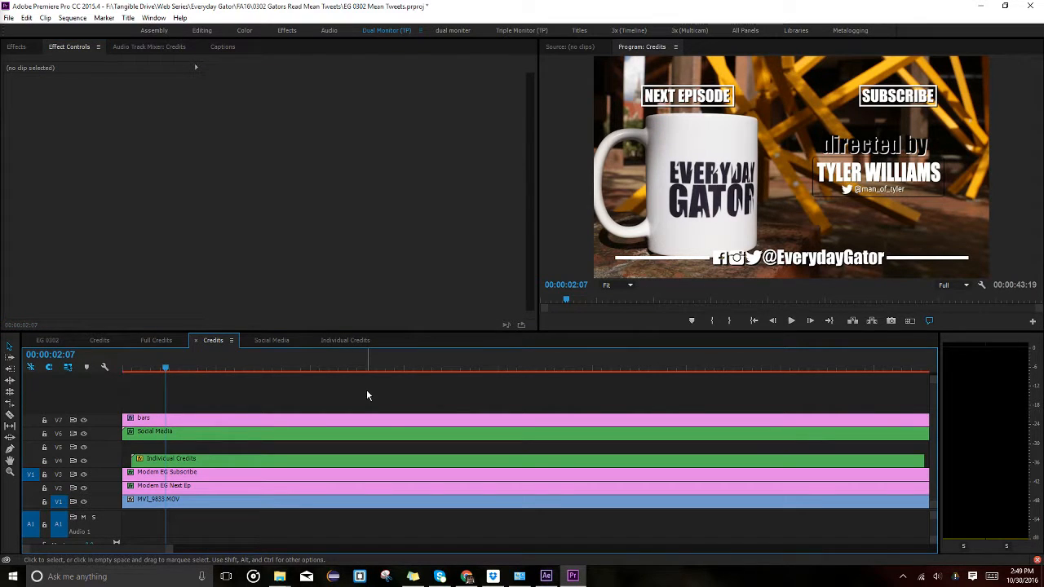
In the Import dialog, browse F: to Tangible Drive > Web Series > Everyday Gator > FA15 > Credits Shots > Wauberg.
key("ctrl+i")
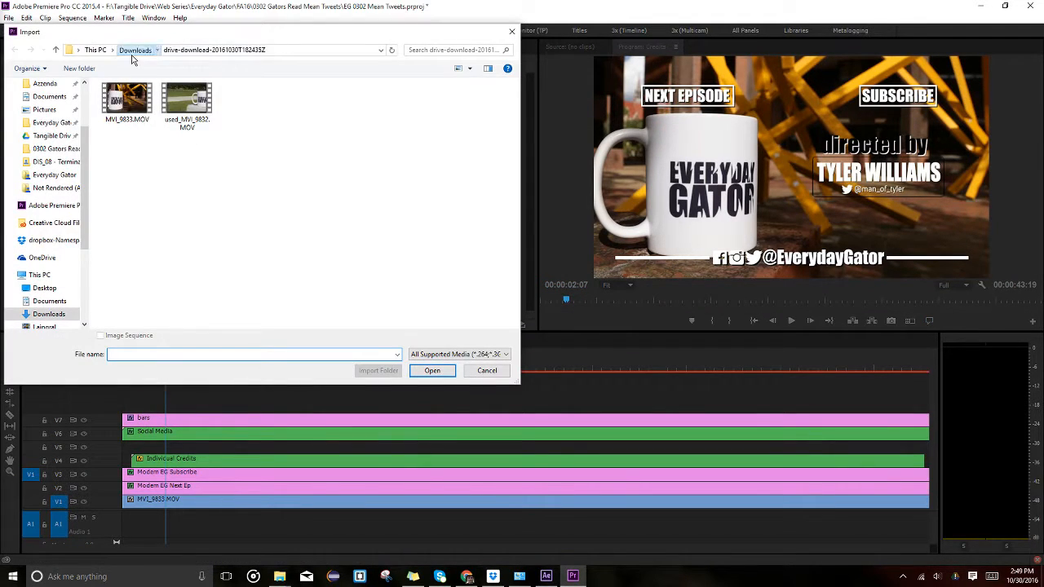
left_click(134, 50)
scroll(51, 305, "down", 4)
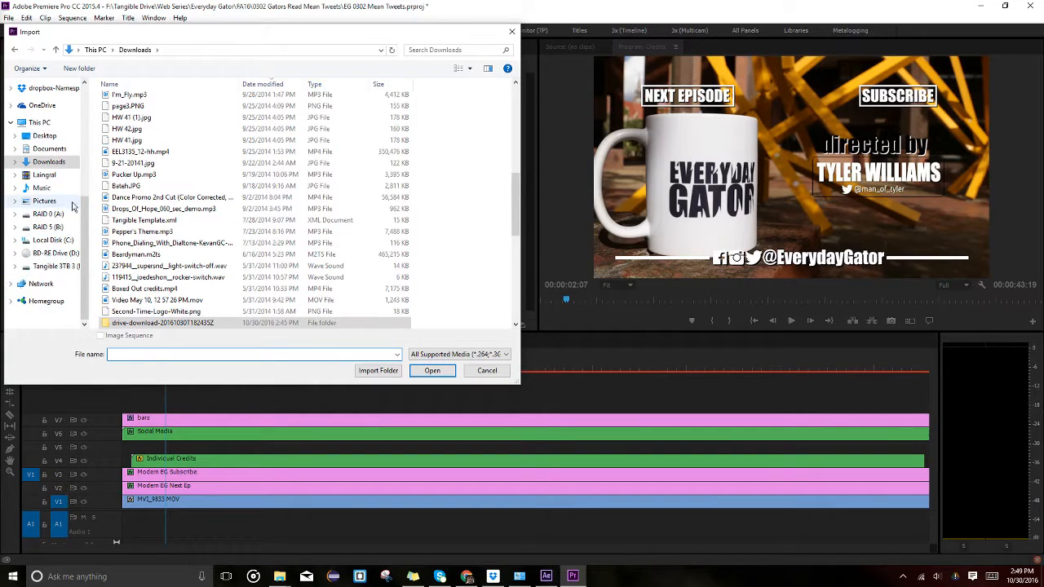
left_click(53, 265)
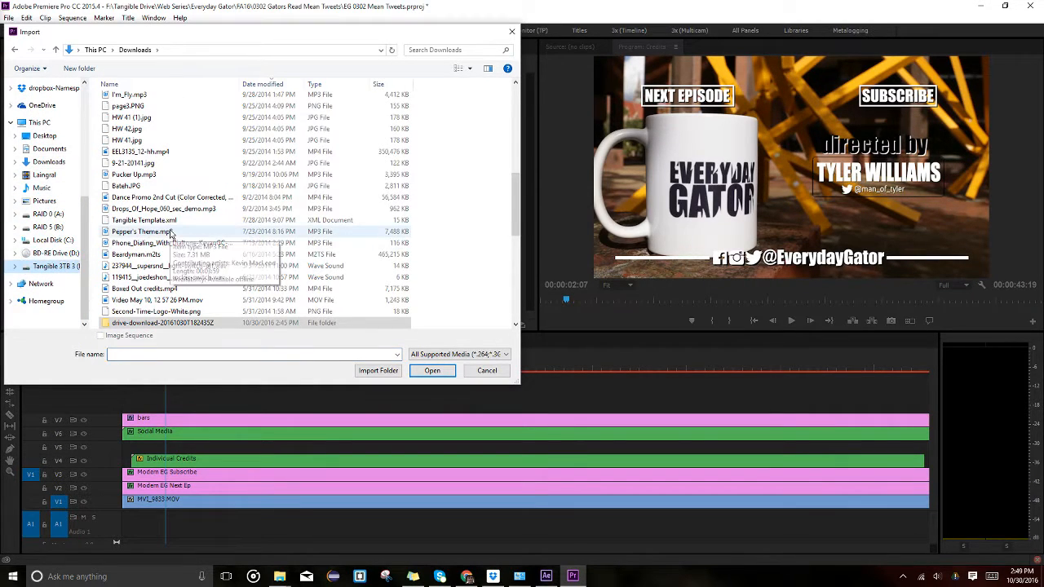
double_click(132, 237)
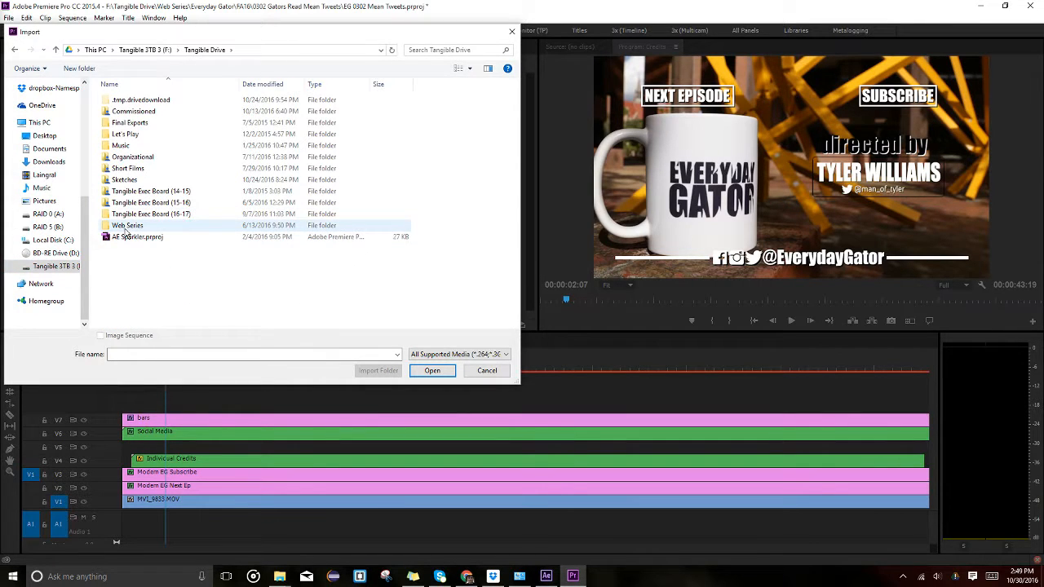
double_click(127, 225)
double_click(132, 101)
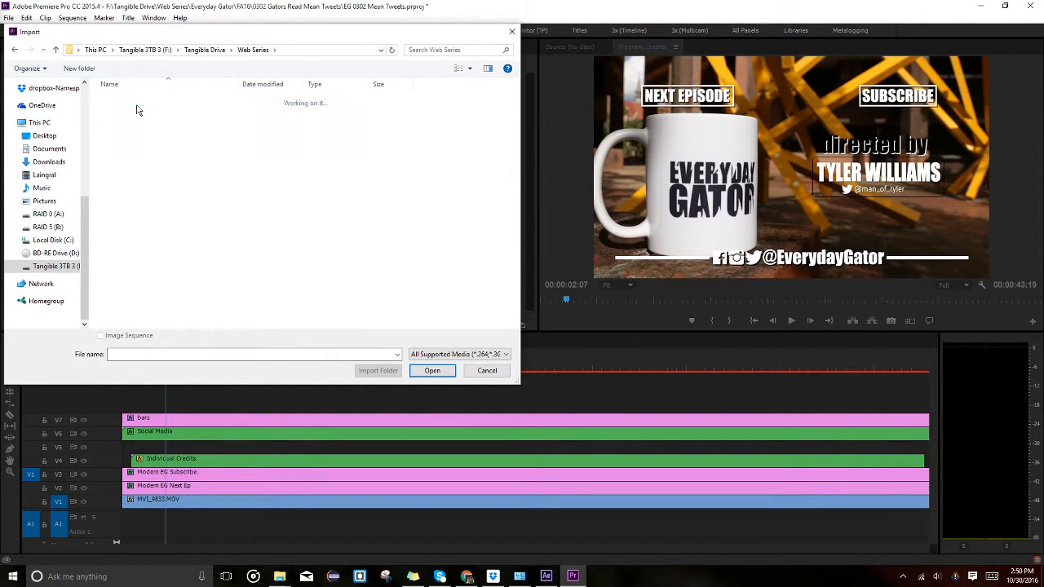
left_click(254, 49)
double_click(185, 112)
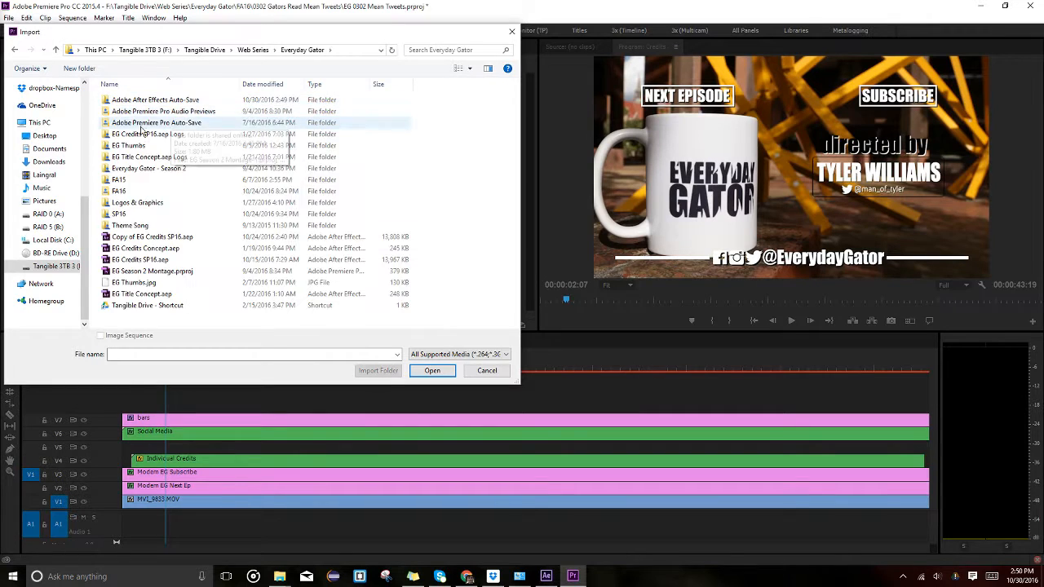
left_click(139, 180)
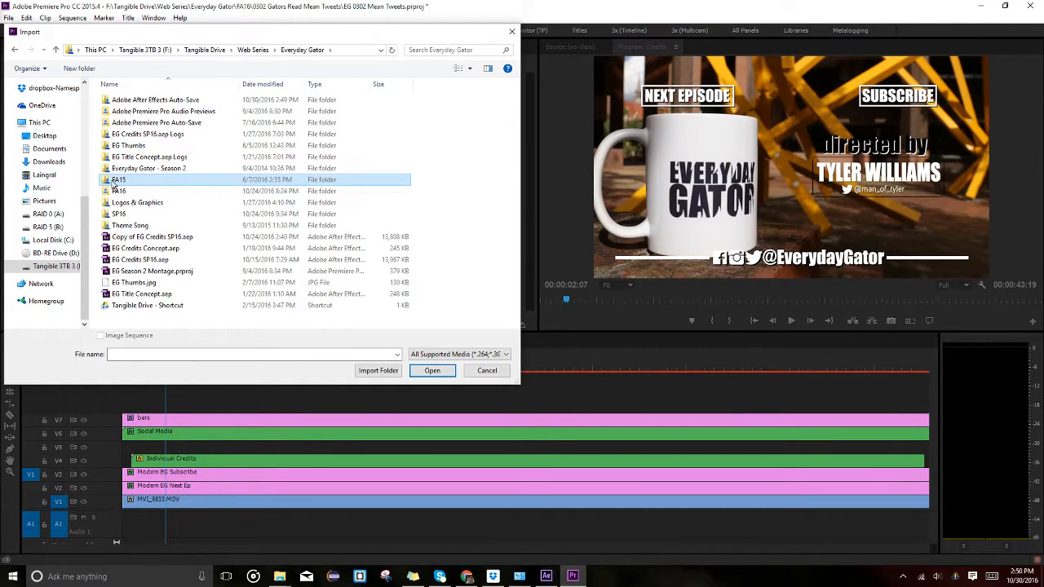
double_click(139, 180)
scroll(173, 290, "down", 2)
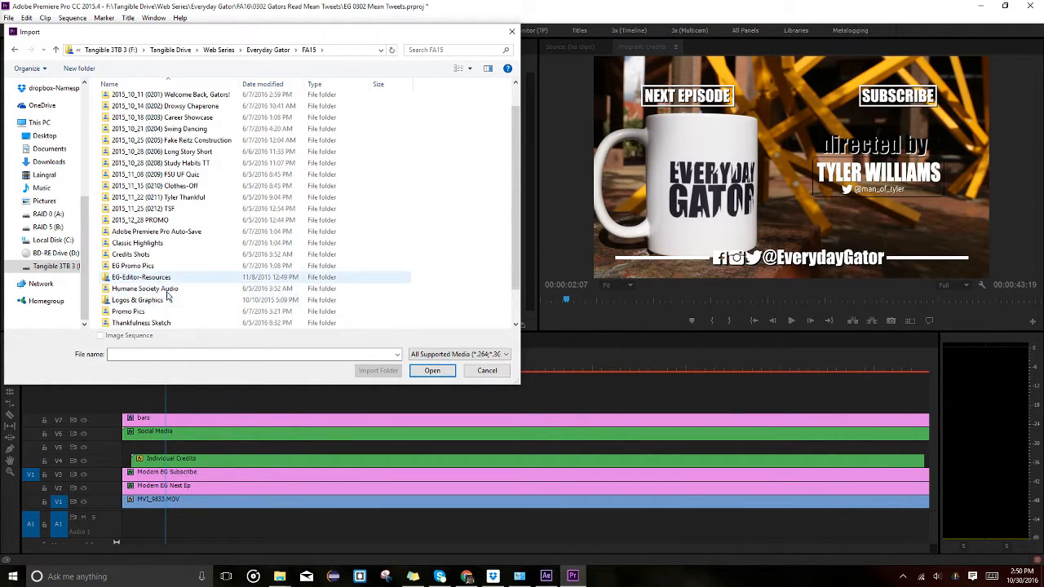
scroll(171, 287, "down", 1)
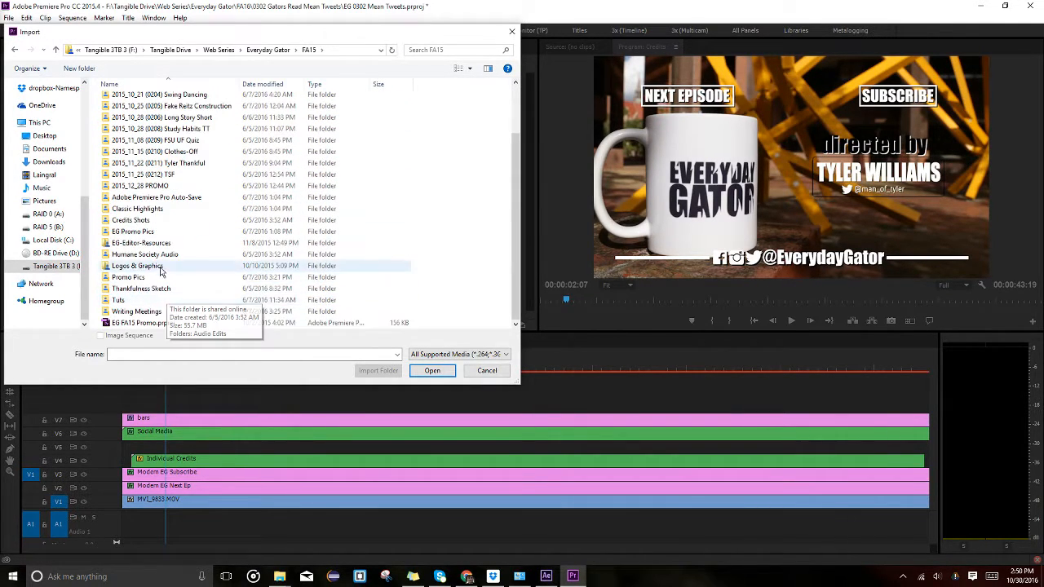
double_click(131, 220)
double_click(122, 95)
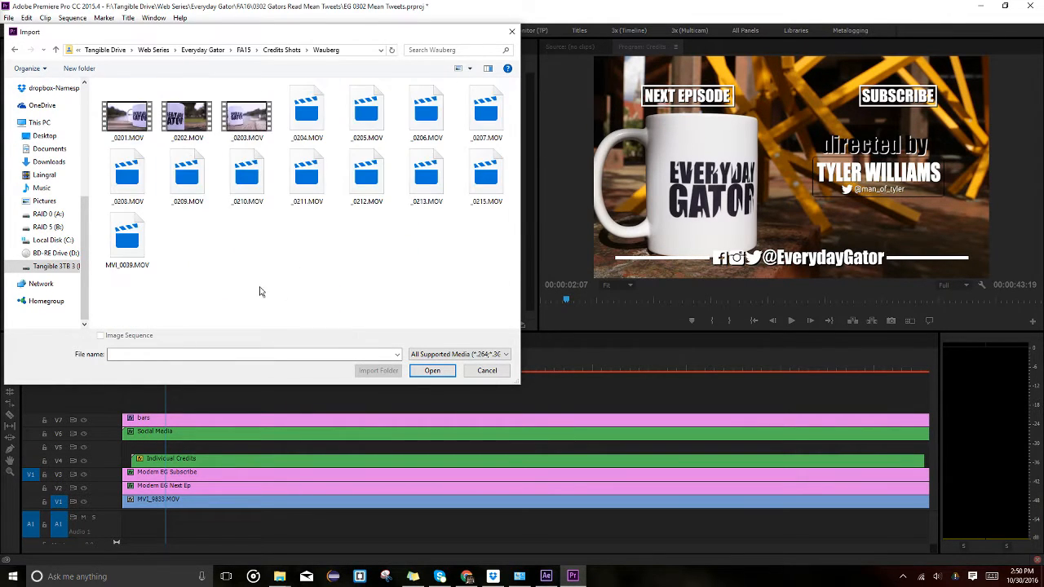
Preview the Wauberg mug clips _0205, _0206, MVI_0039, _0212, _0202 and _0208.
left_click(367, 114)
left_click(464, 127)
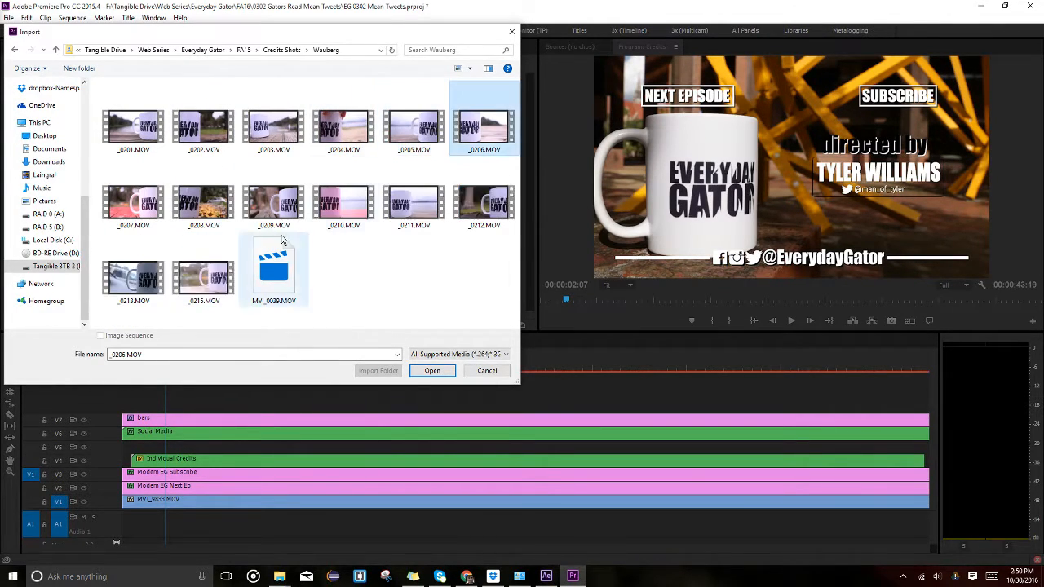
left_click(274, 277)
left_click(484, 199)
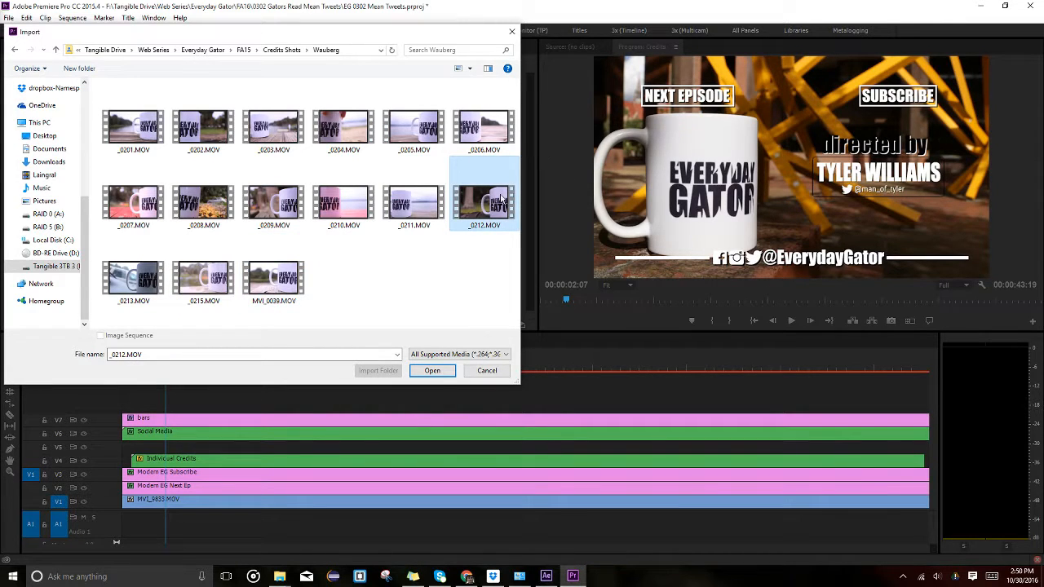
left_click(202, 129)
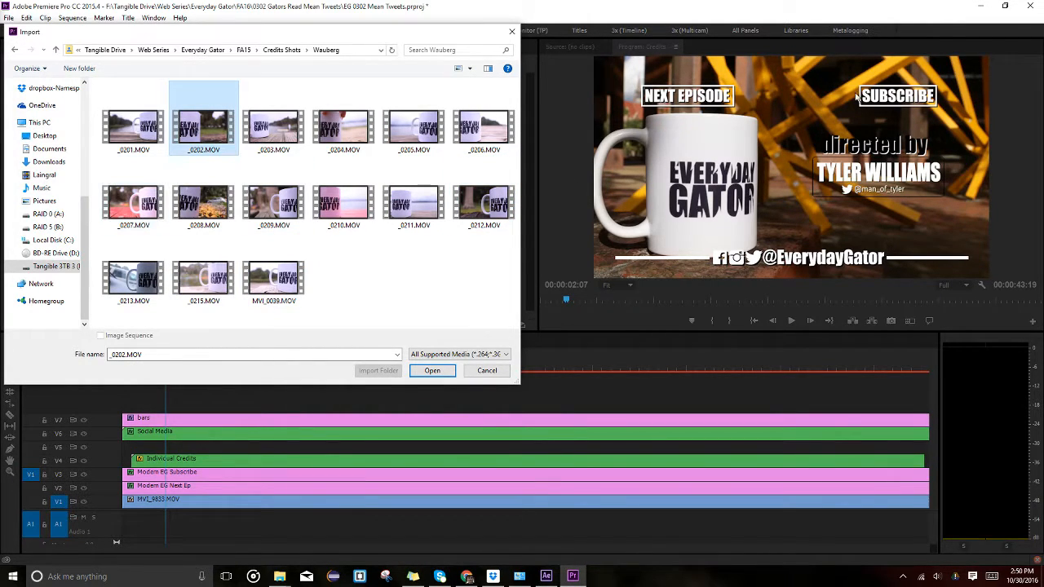
left_click(202, 204)
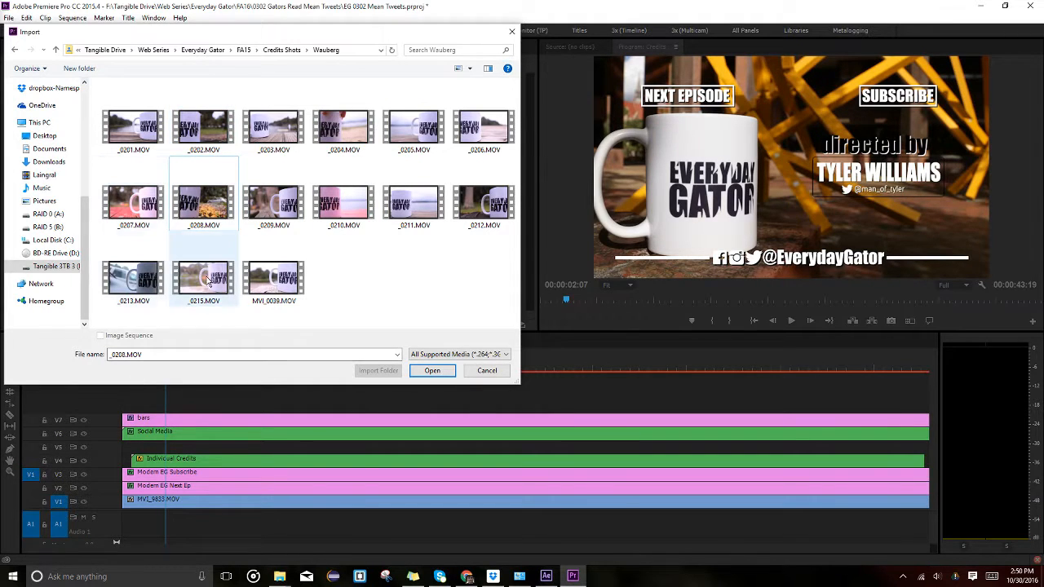
left_click(276, 284)
Go to the SP16 season and open its Credits Shots (French Fries) folder.
left_click(186, 52)
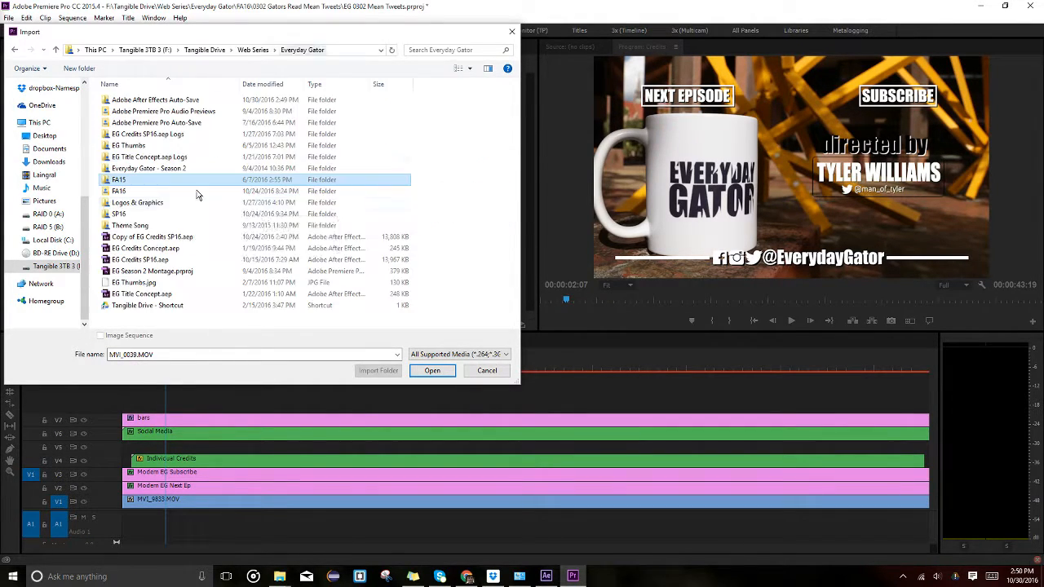
double_click(121, 213)
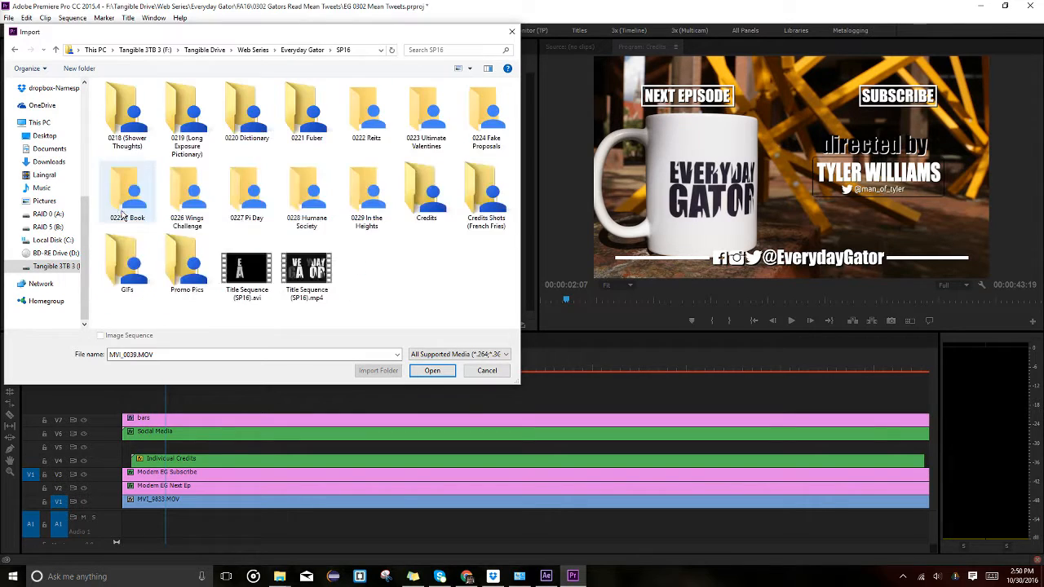
double_click(406, 171)
left_click(243, 50)
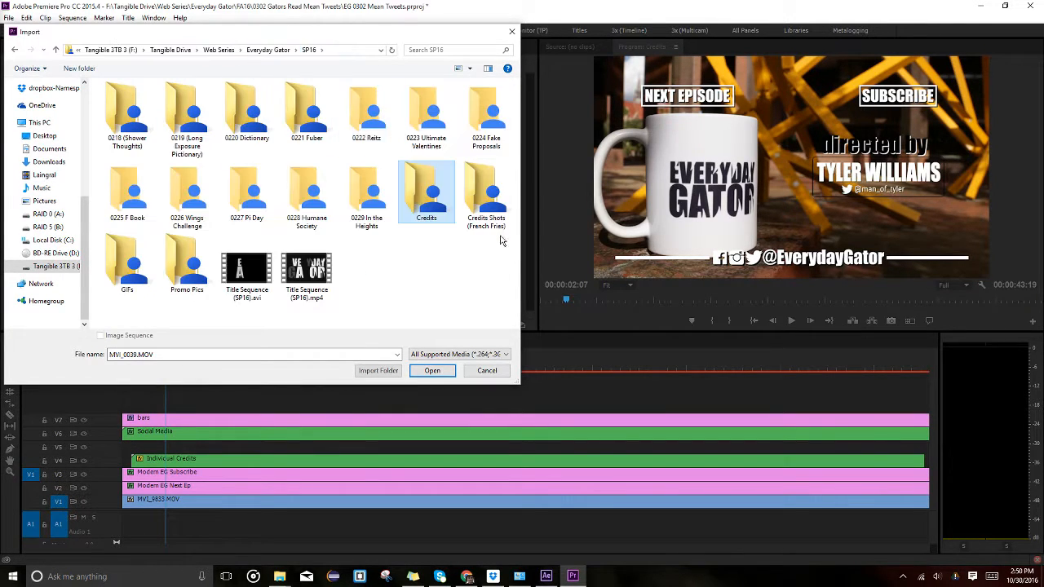
double_click(428, 189)
scroll(356, 140, "down", 1)
scroll(315, 211, "down", 3)
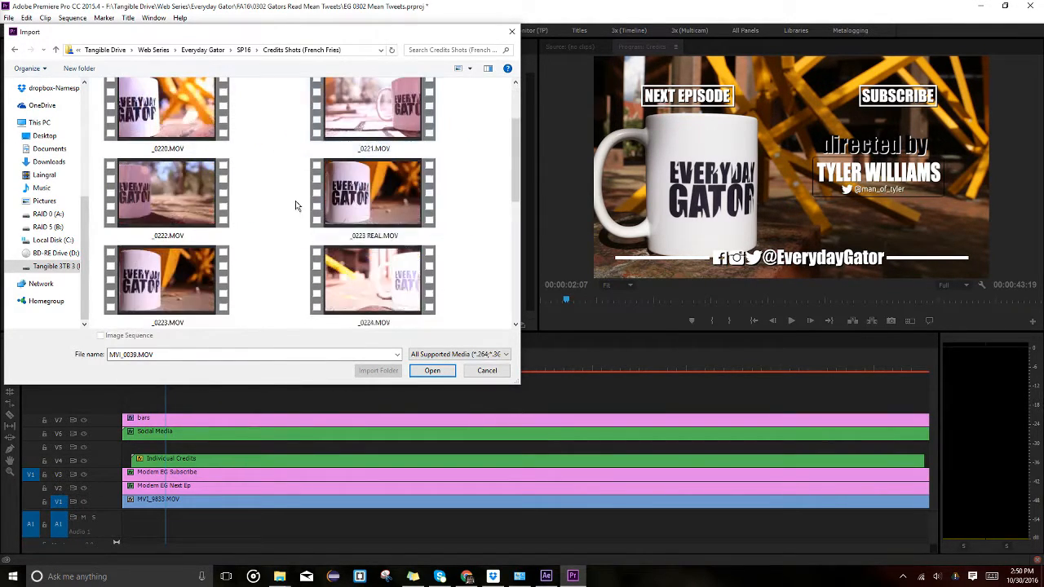
Preview SP16 clips _0226, _0229, MVI_0443 and _0223, then cancel the import without bringing anything in.
left_click(326, 227)
scroll(326, 227, "down", 1)
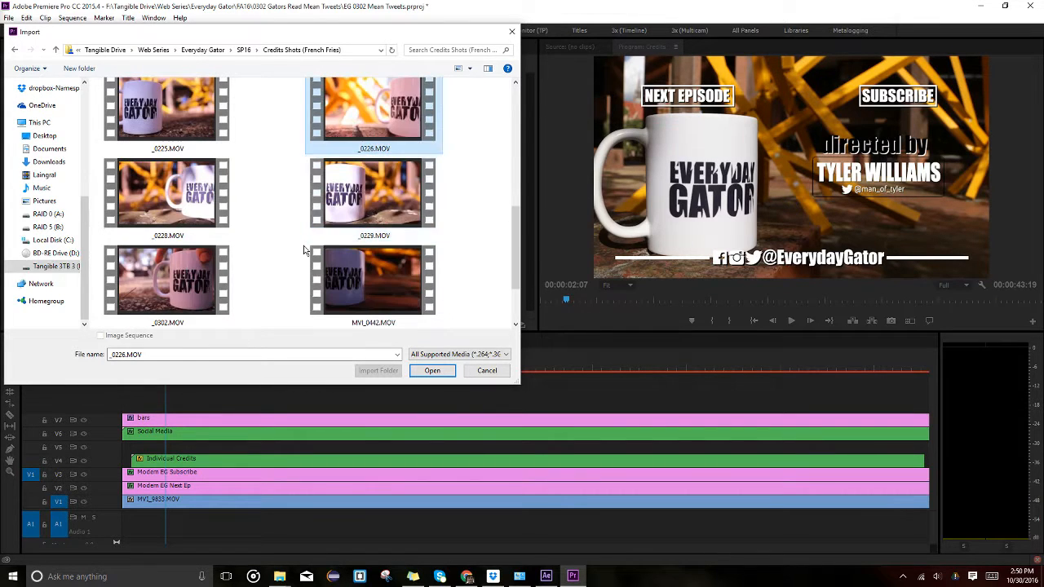
left_click(371, 189)
scroll(396, 183, "down", 1)
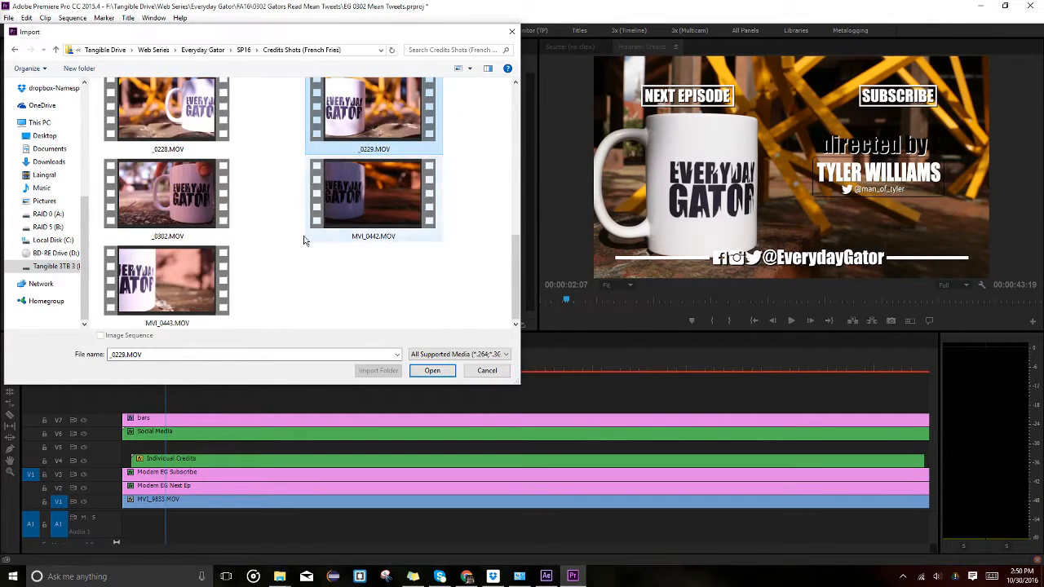
left_click(163, 277)
scroll(196, 244, "up", 4)
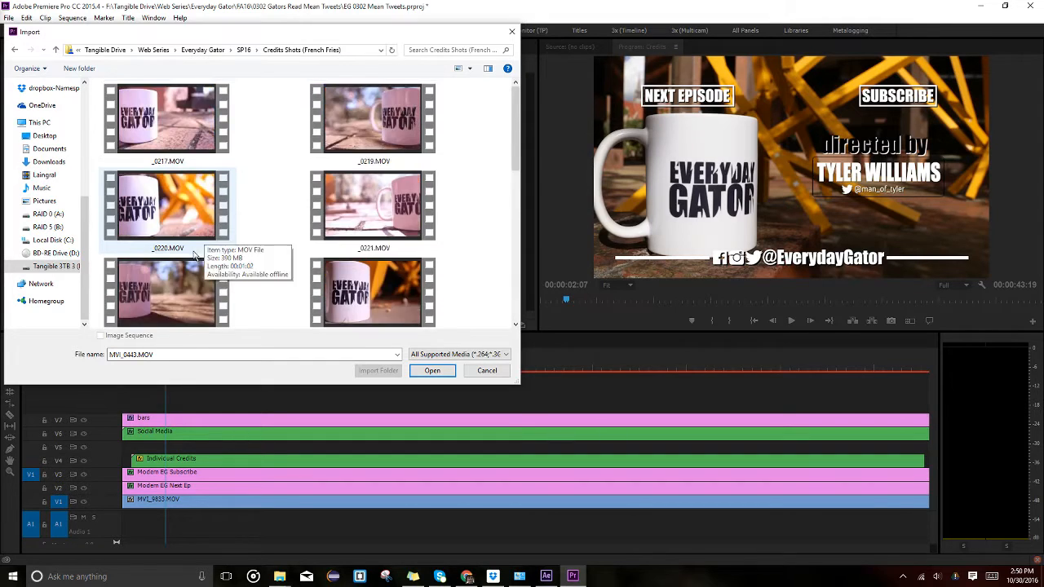
scroll(196, 245, "down", 1)
left_click(188, 196)
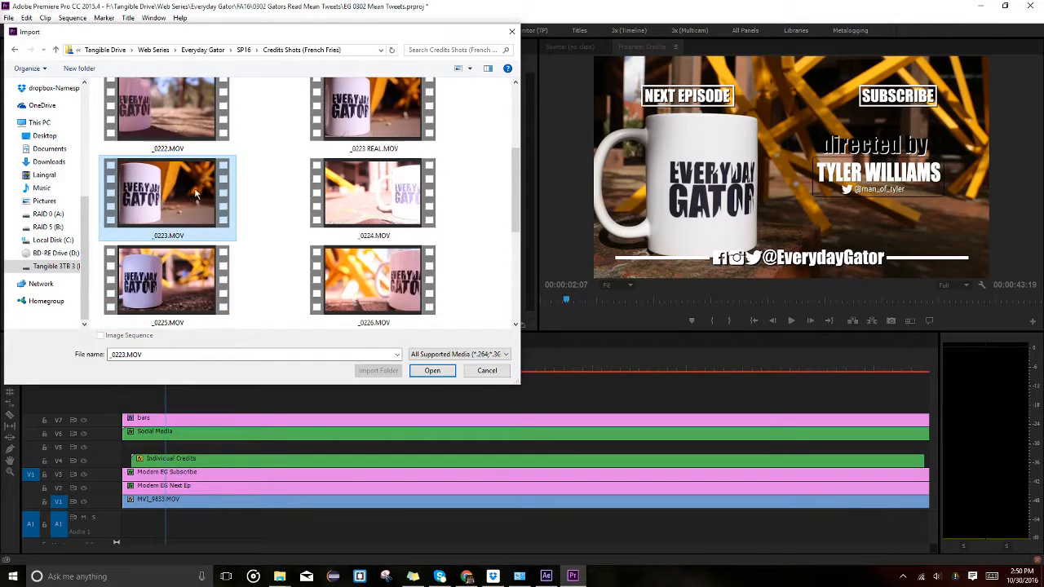
scroll(163, 203, "up", 2)
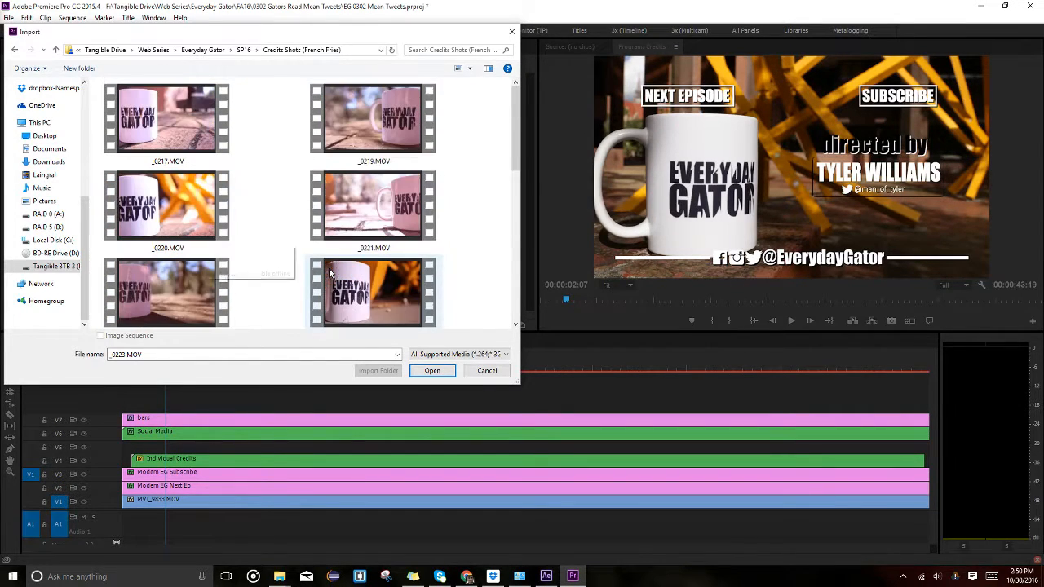
left_click(487, 370)
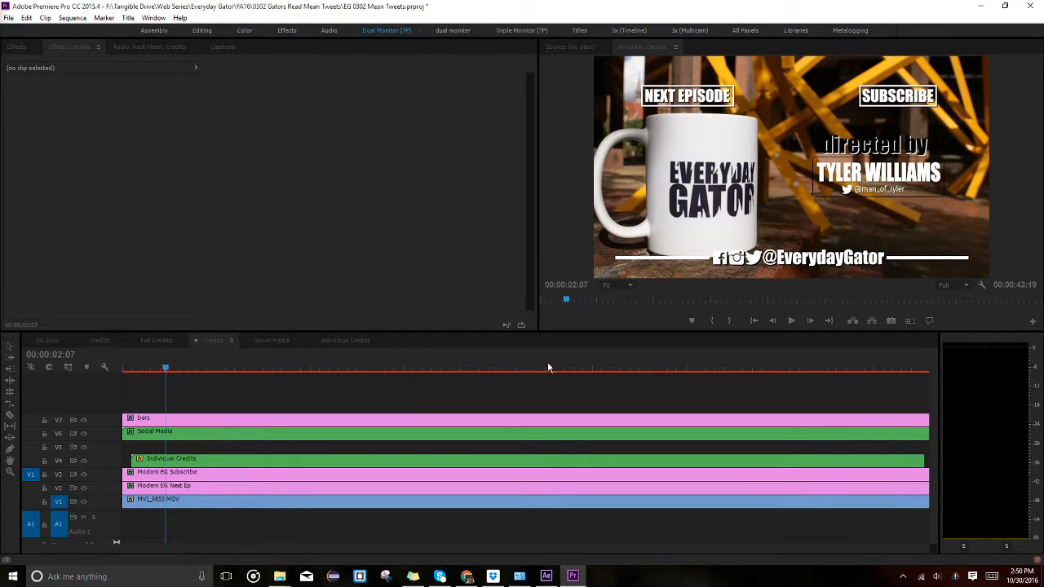
left_click(205, 367)
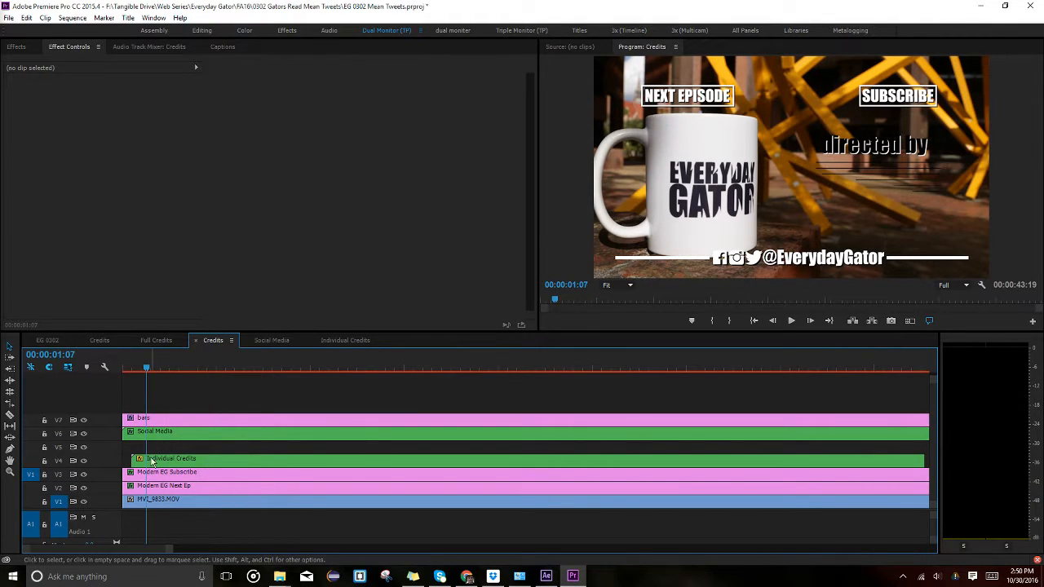
Open the Individual Credits nest and toggle the V1 mug track on and off to compare.
double_click(150, 461)
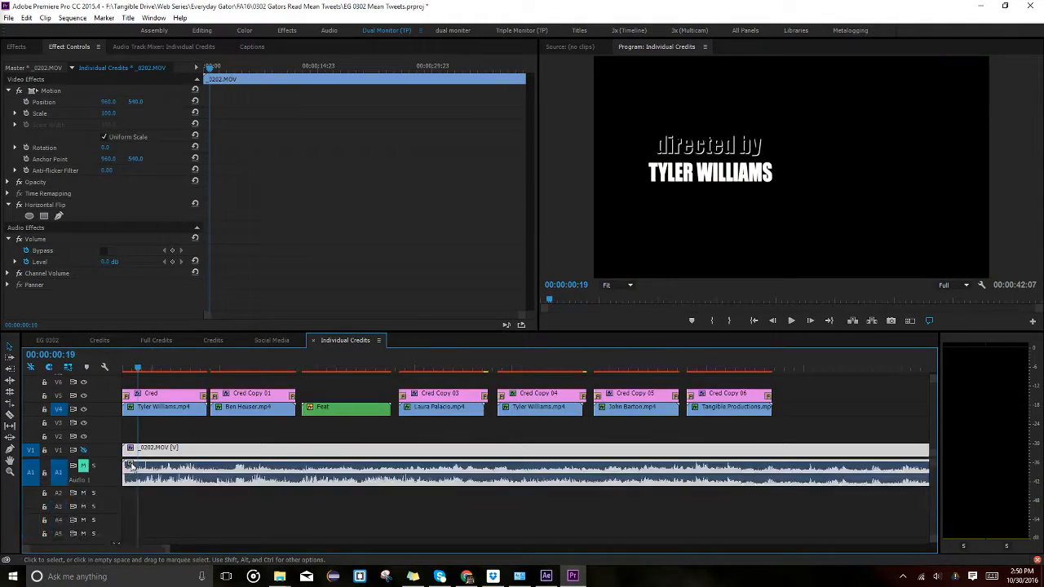
left_click(83, 452)
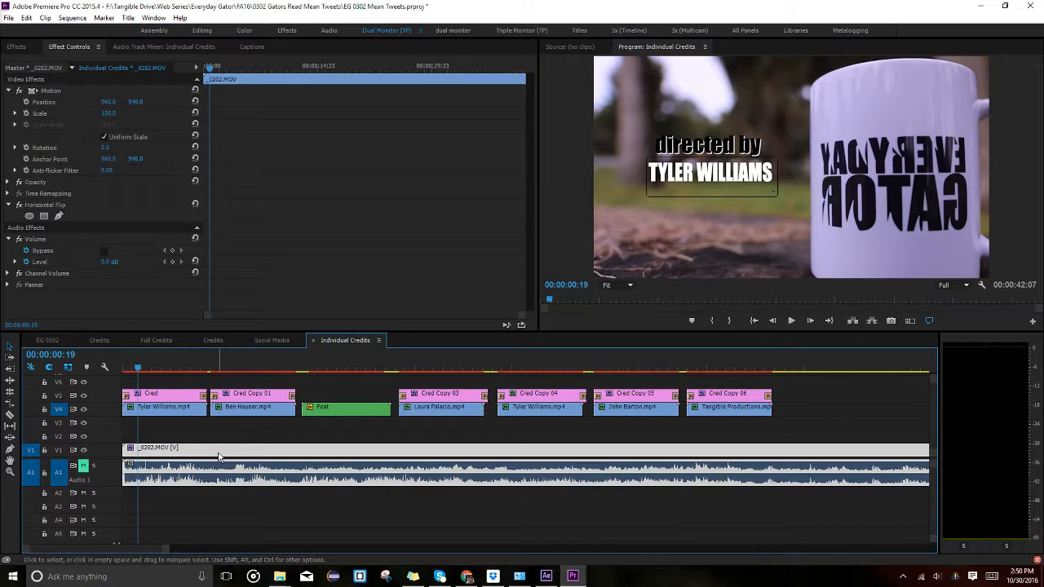
left_click(87, 450)
left_click(86, 450)
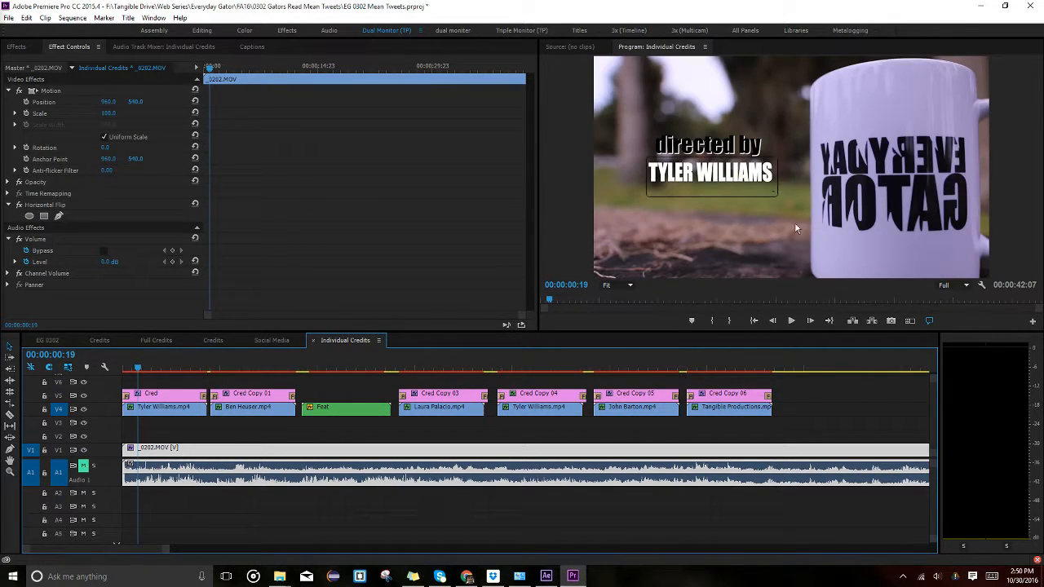
left_click(159, 369)
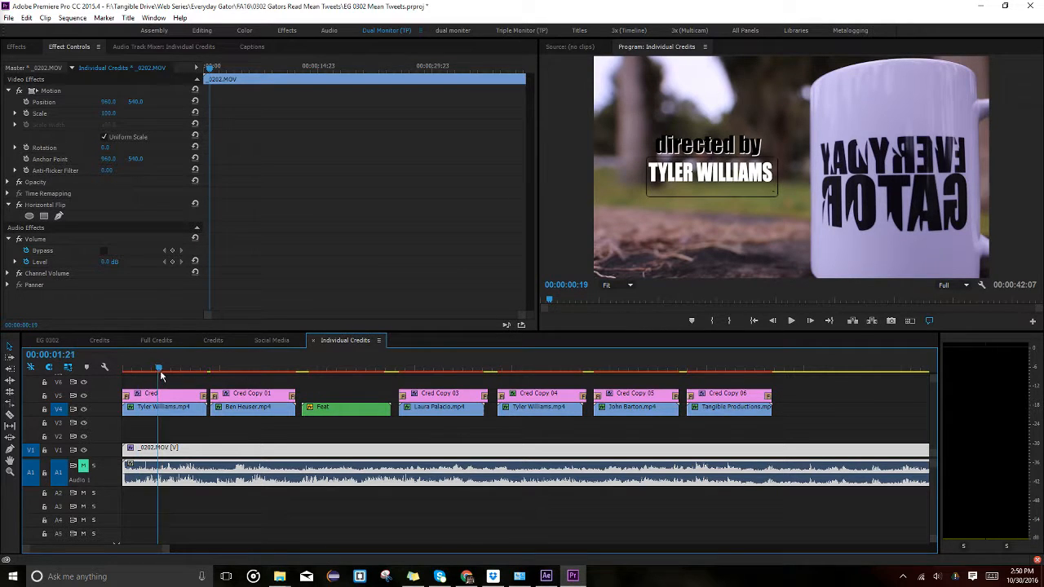
left_click(247, 369)
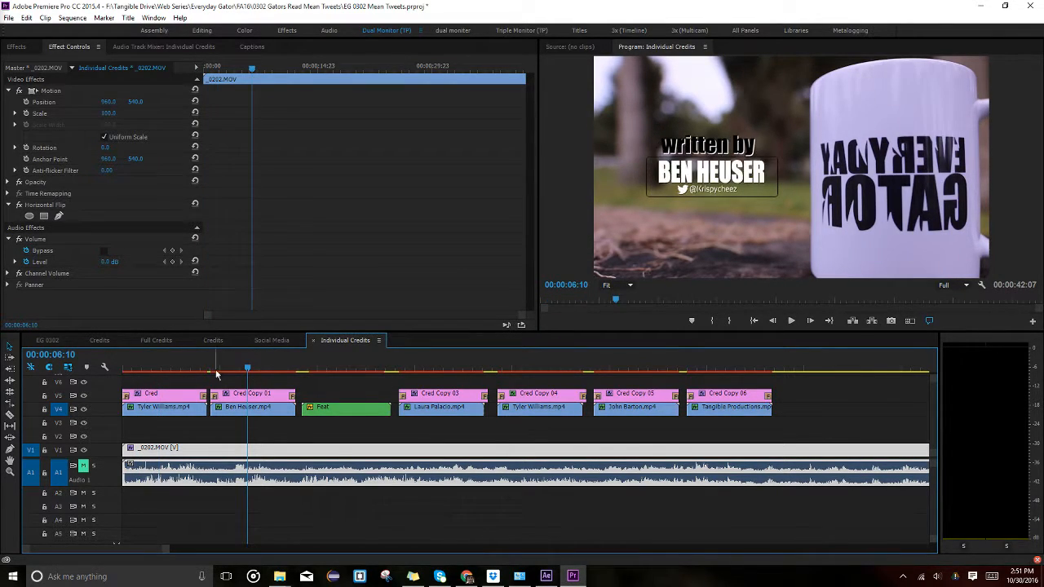
left_click_drag(163, 371, 583, 371)
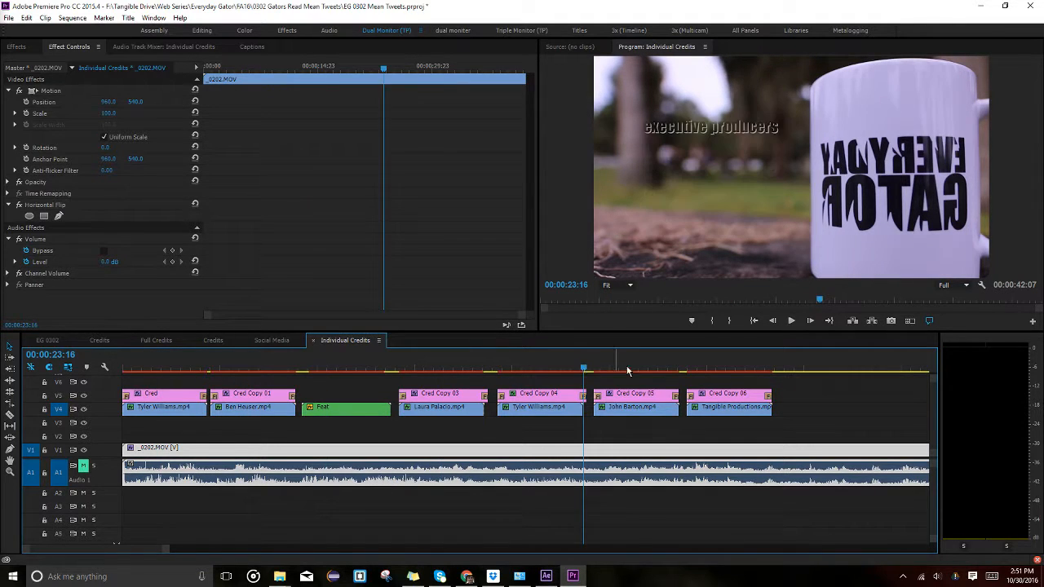
left_click(731, 368)
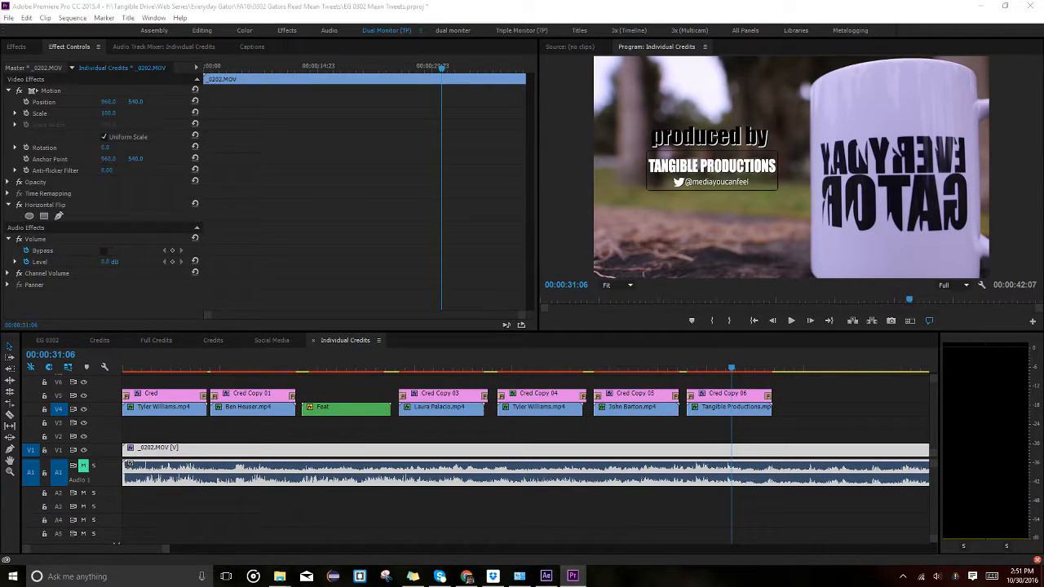
left_click(442, 369)
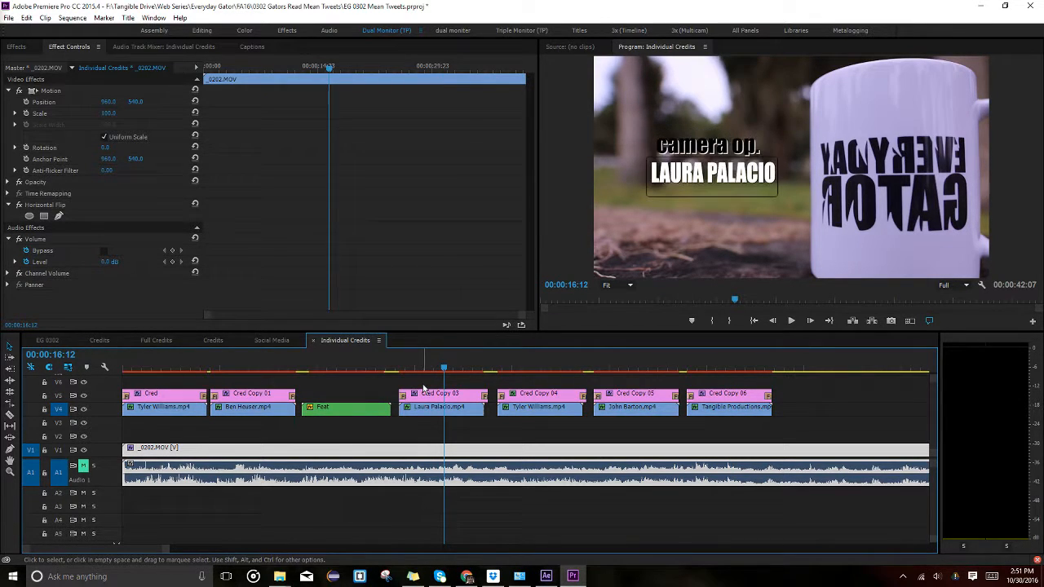
left_click(544, 370)
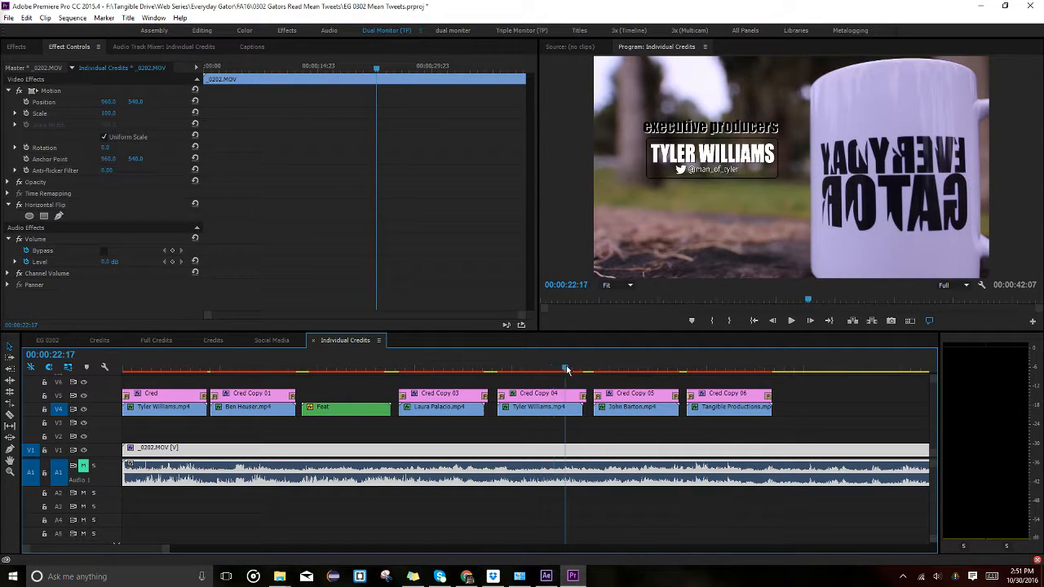
left_click(545, 398)
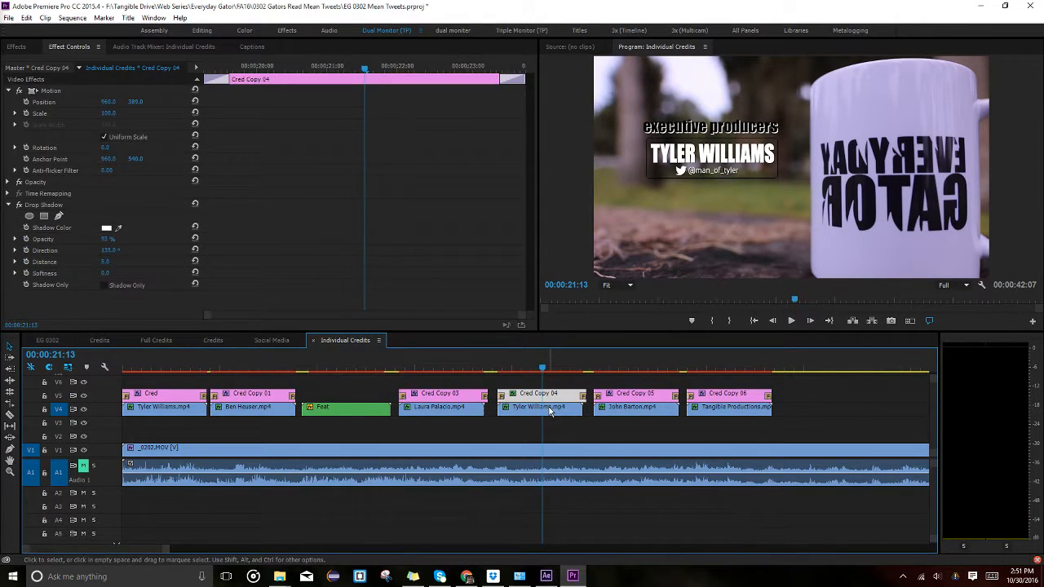
left_click(549, 410, "shift")
left_click(525, 384)
left_click(537, 398)
left_click(519, 411)
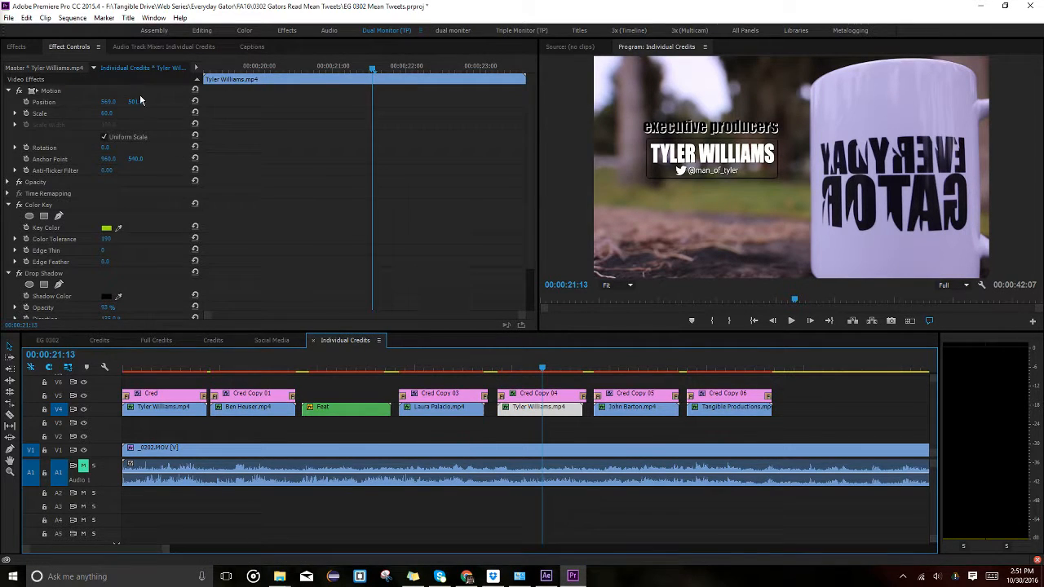
left_click_drag(140, 100, 244, 100)
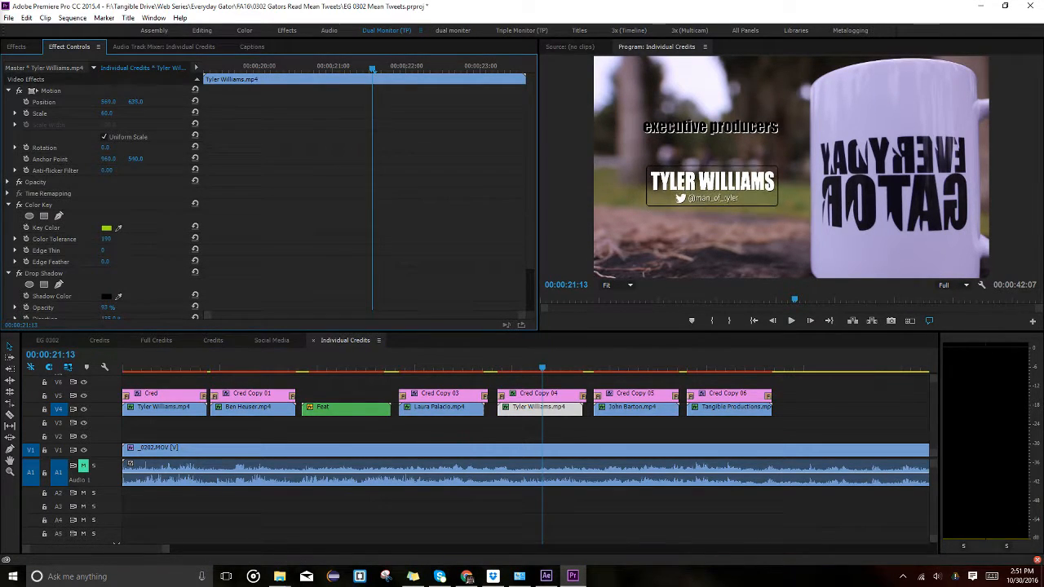
Lower the Cred Copy 04 executive producers heading to Position 960, 477.
left_click(186, 407)
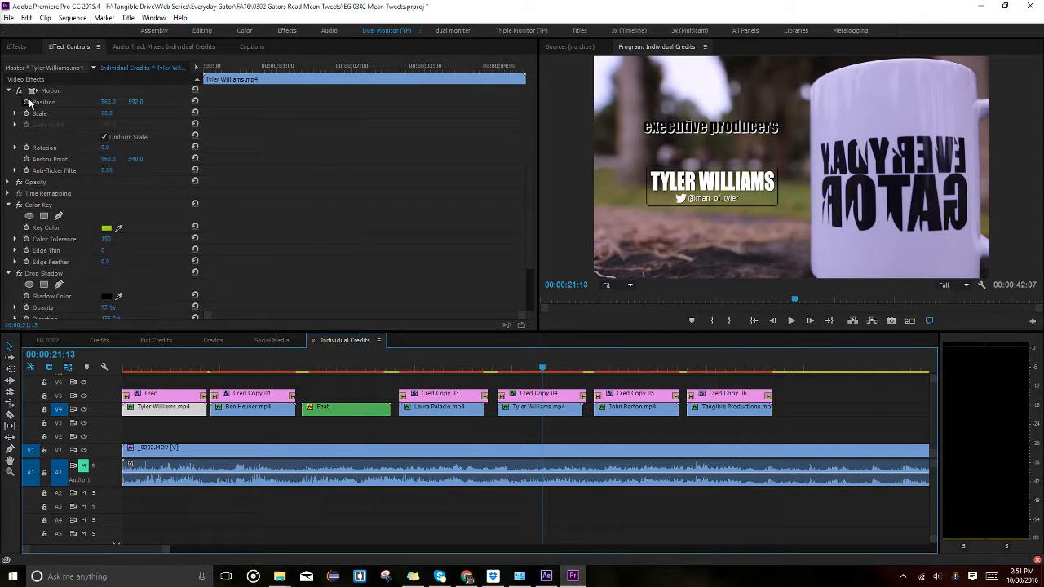
left_click(548, 412)
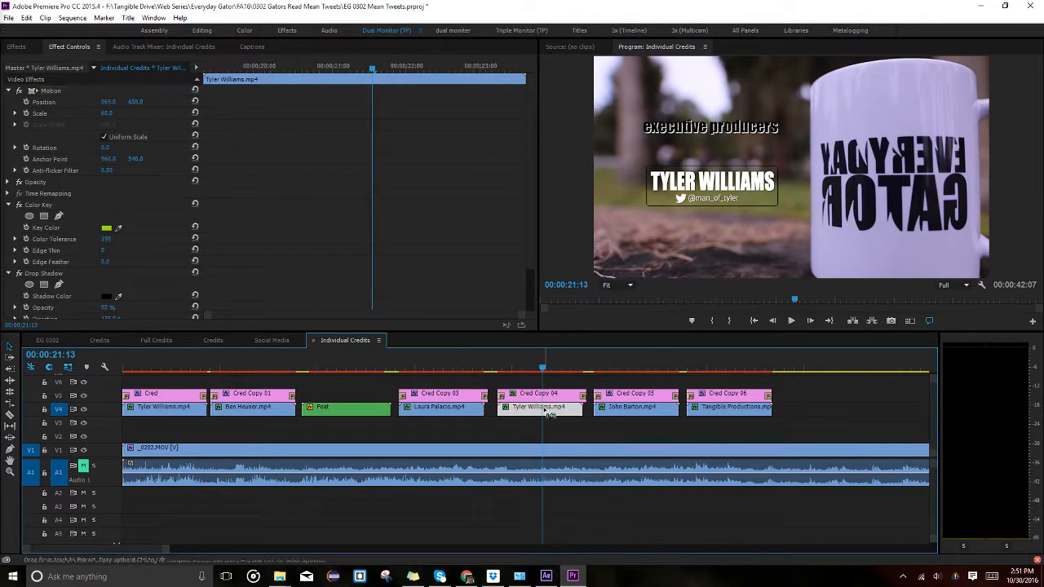
left_click(545, 395)
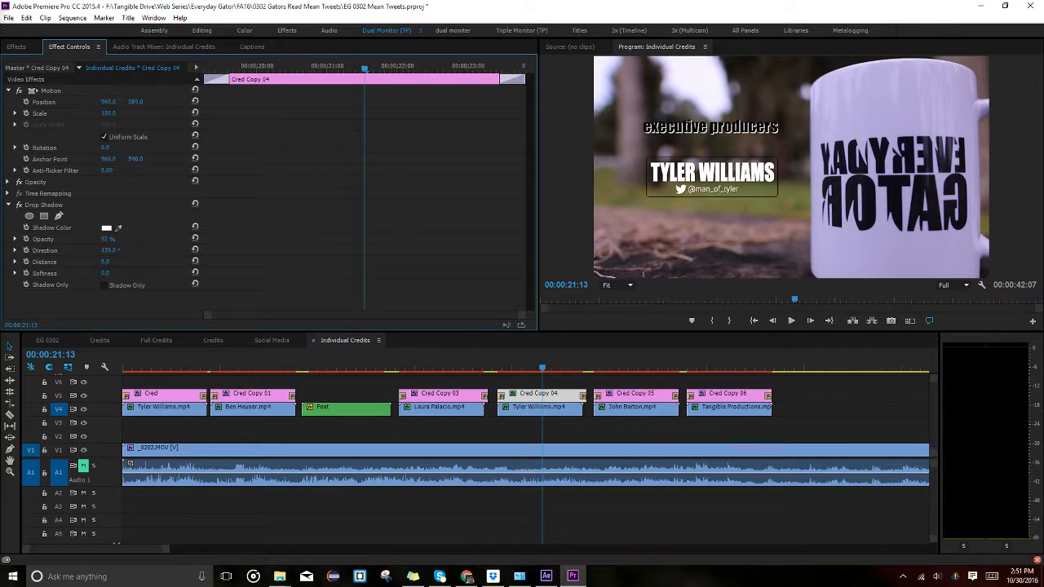
left_click_drag(135, 101, 203, 101)
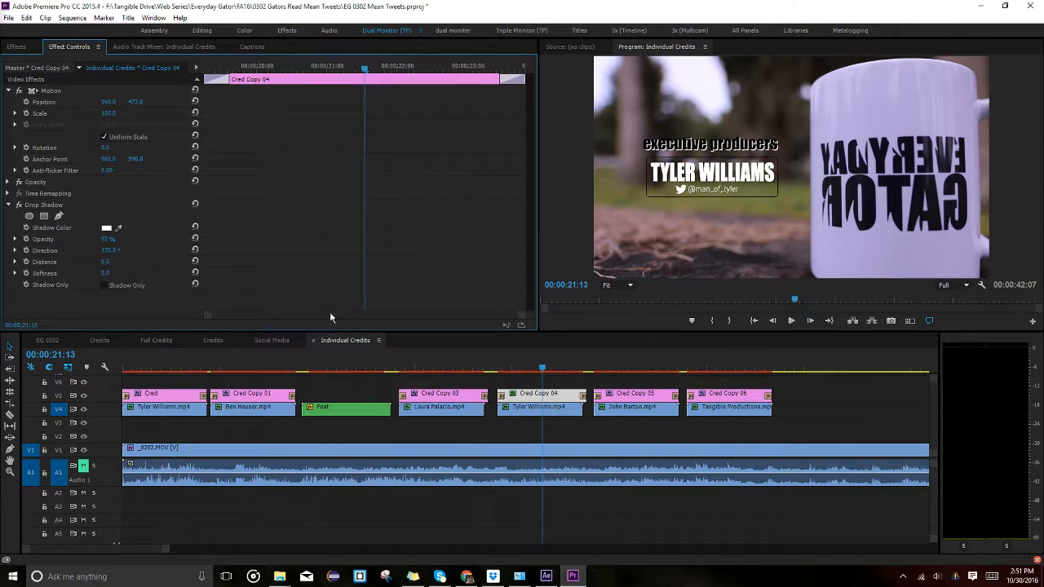
double_click(526, 394)
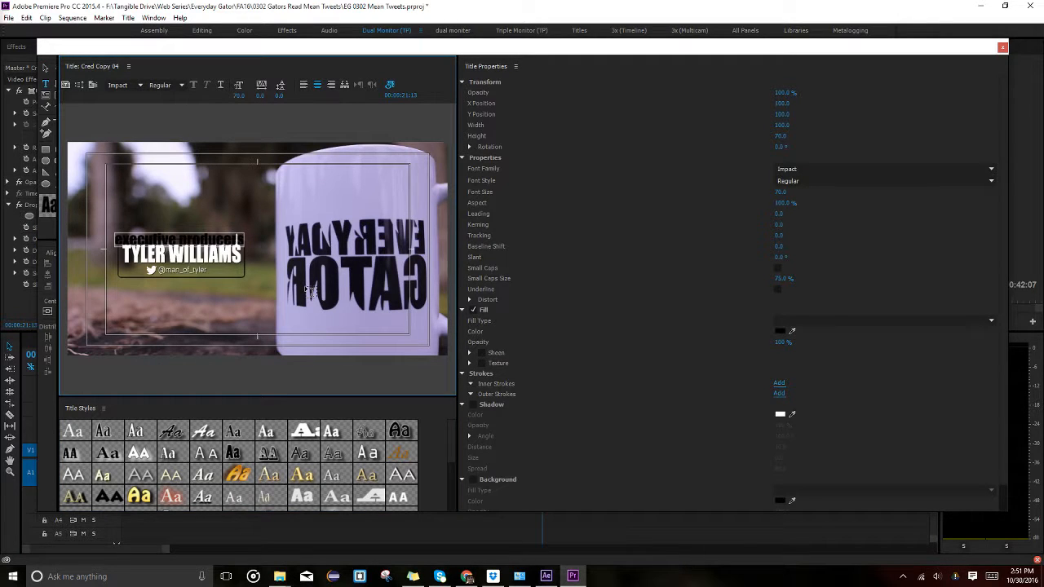
left_click(1002, 50)
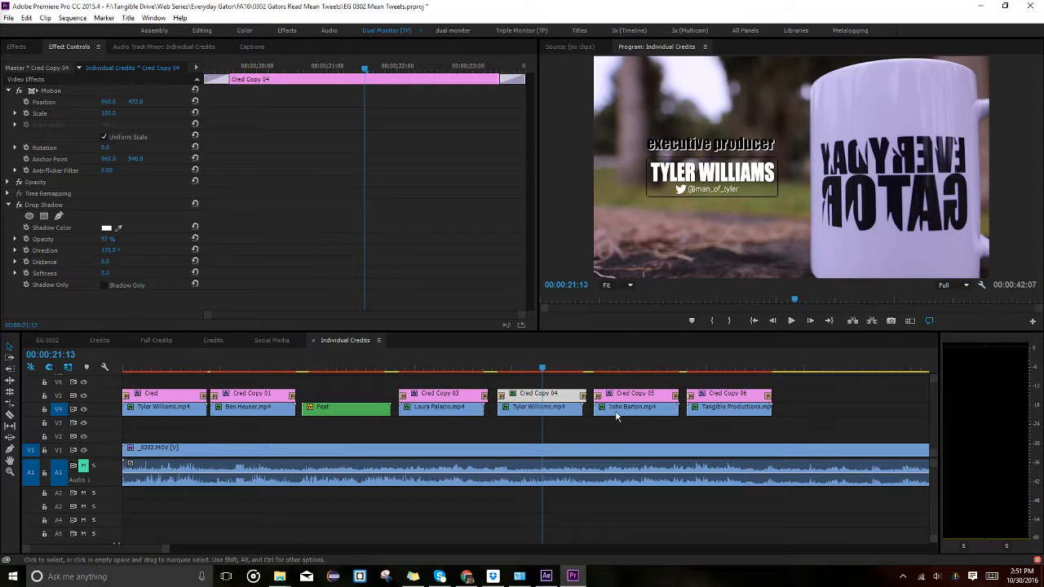
left_click(621, 367)
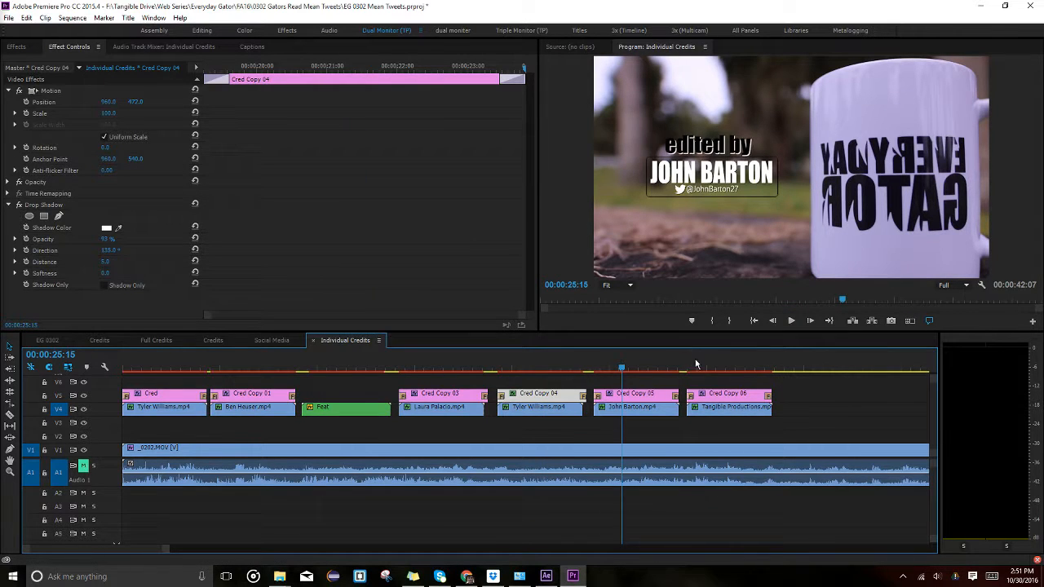
left_click_drag(760, 357, 425, 364)
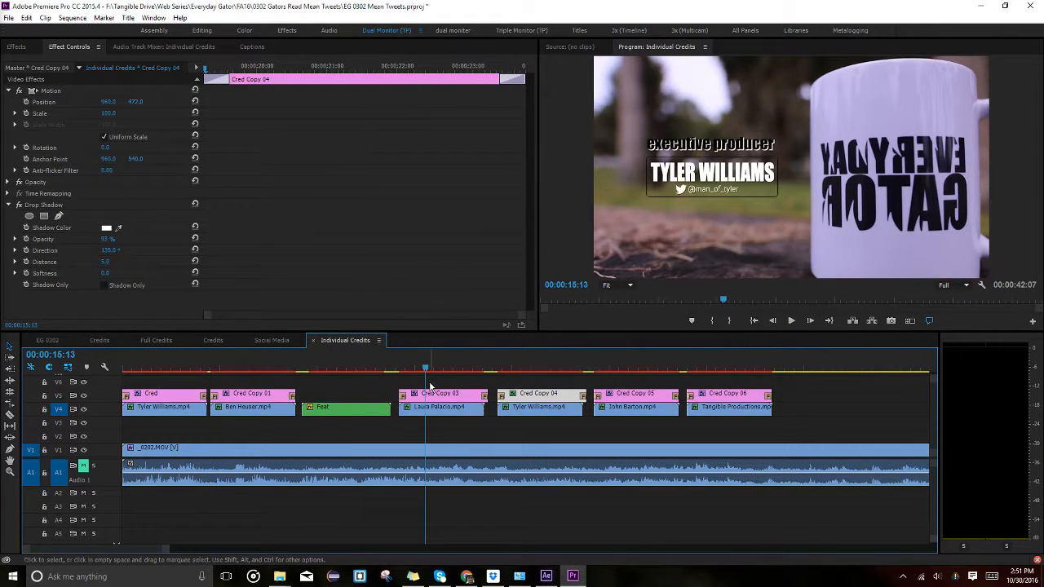
left_click(332, 367)
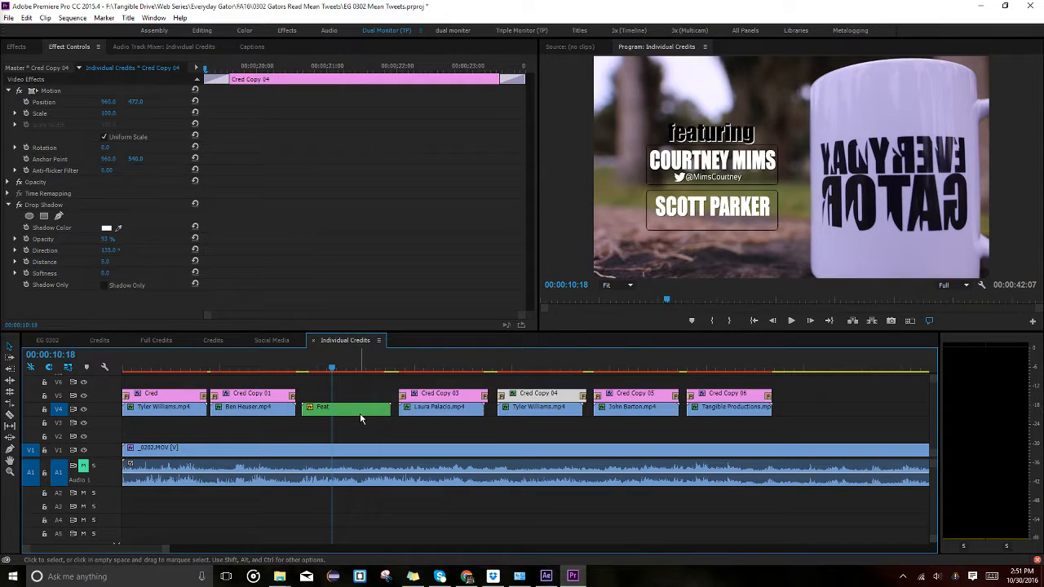
left_click(276, 367)
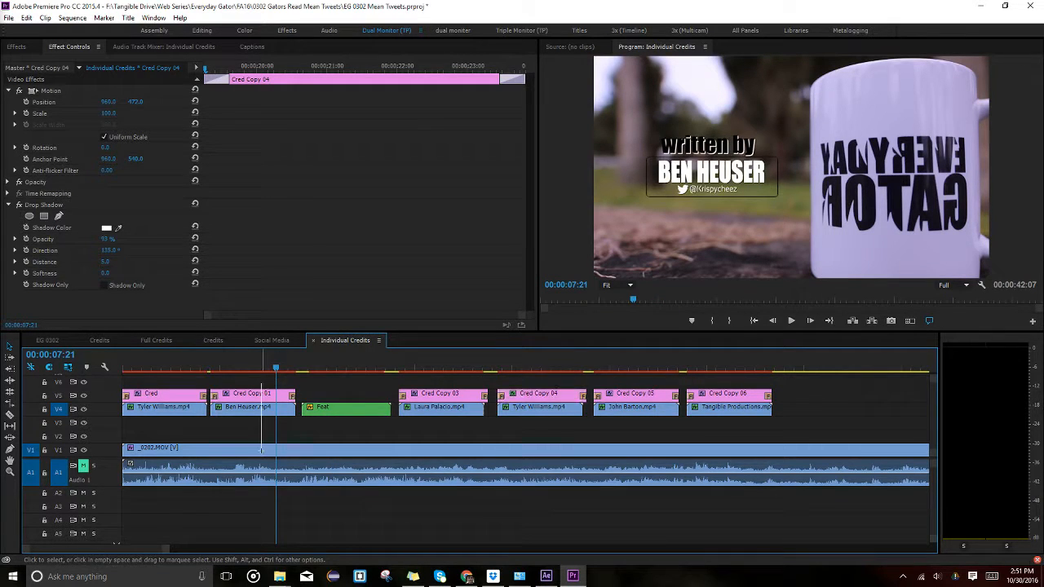
left_click_drag(261, 449, 257, 424)
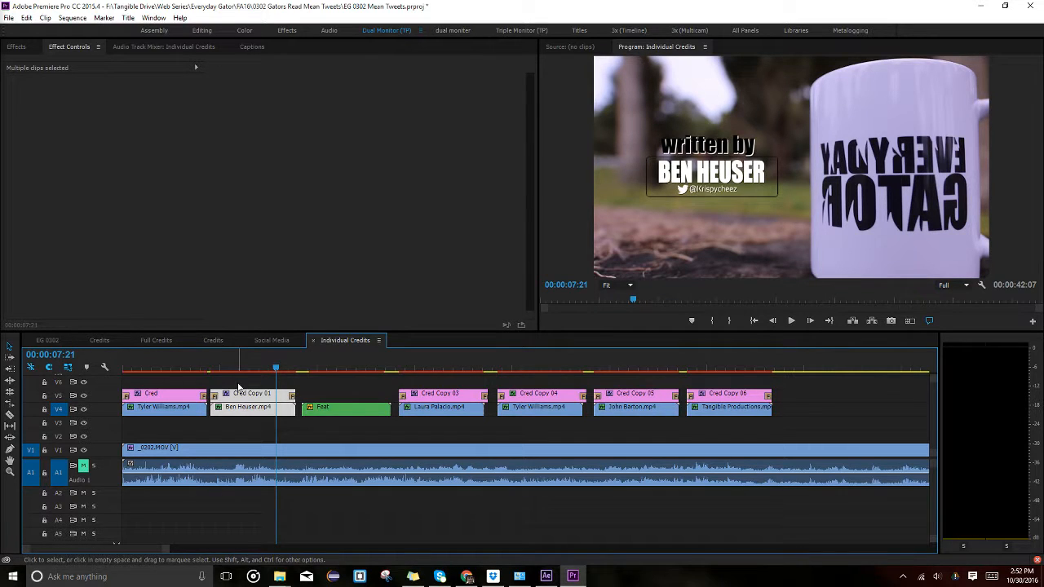
left_click(356, 368)
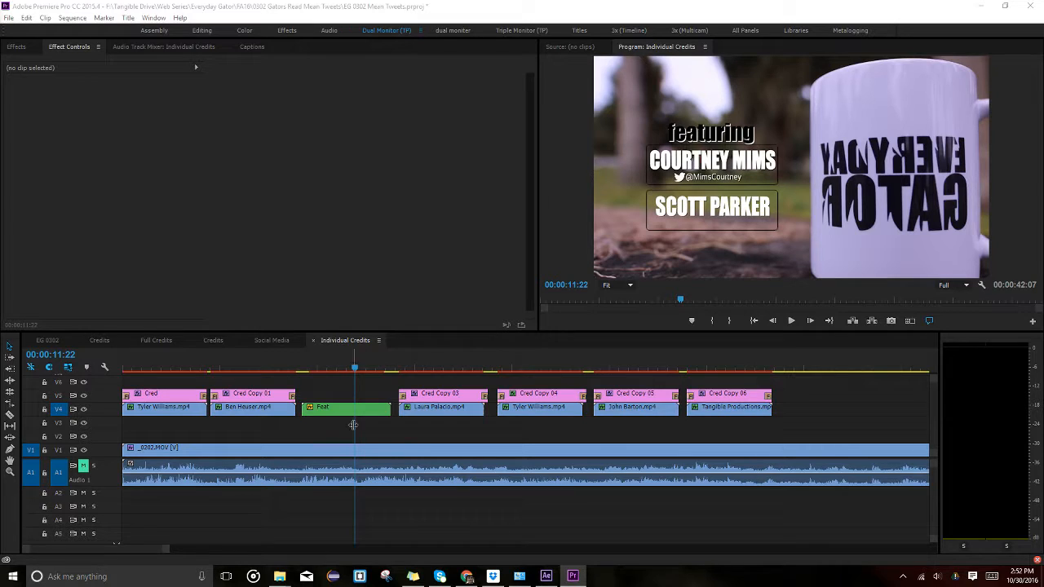
left_click(349, 409)
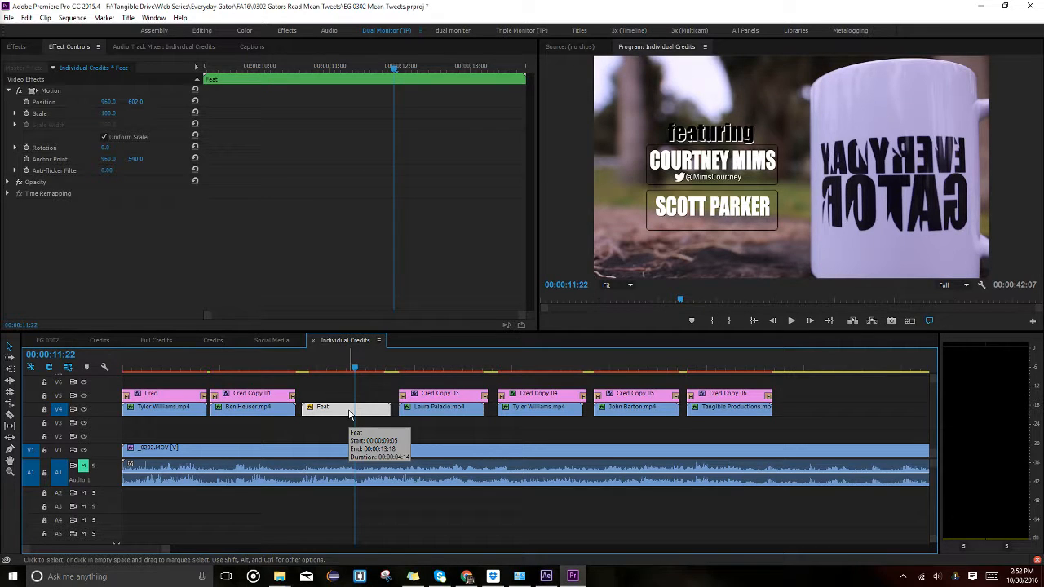
left_click(266, 406)
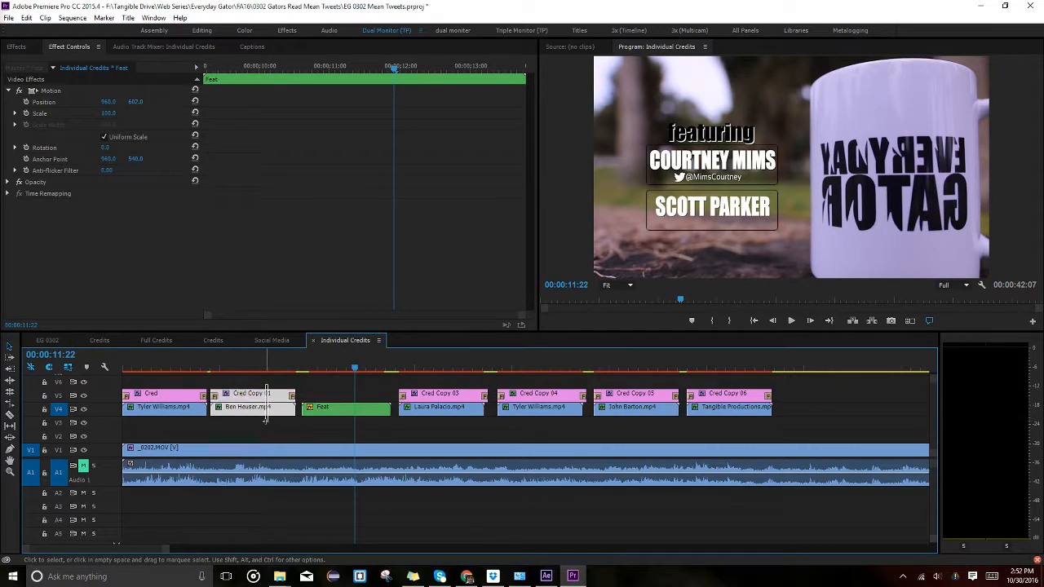
key("Delete")
left_click(323, 416)
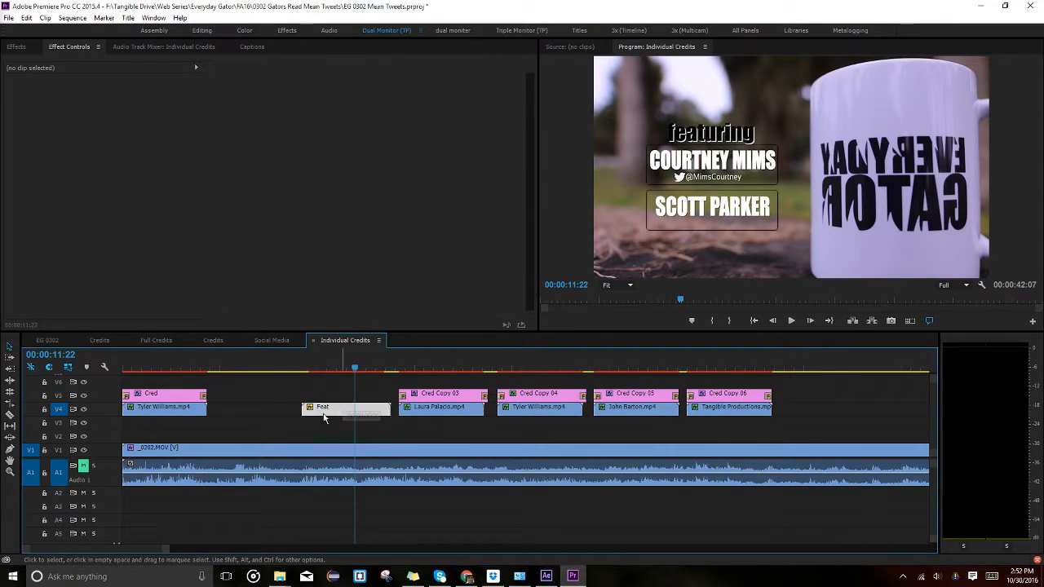
left_click_drag(323, 416, 234, 411)
Preview the moved Feat credit and open its Feta nested sequence.
left_click(243, 369)
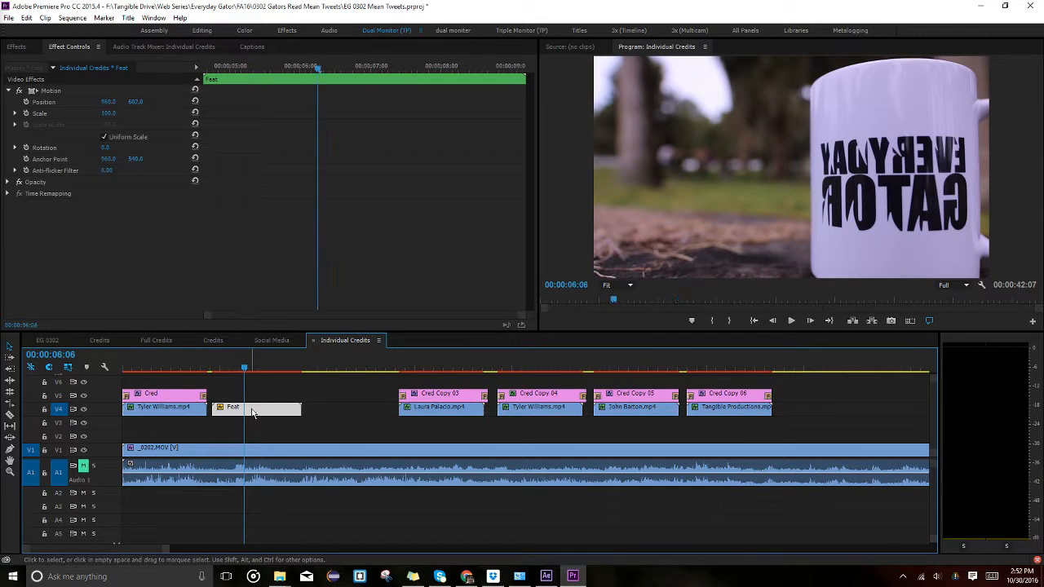
key("Left")
key("Right")
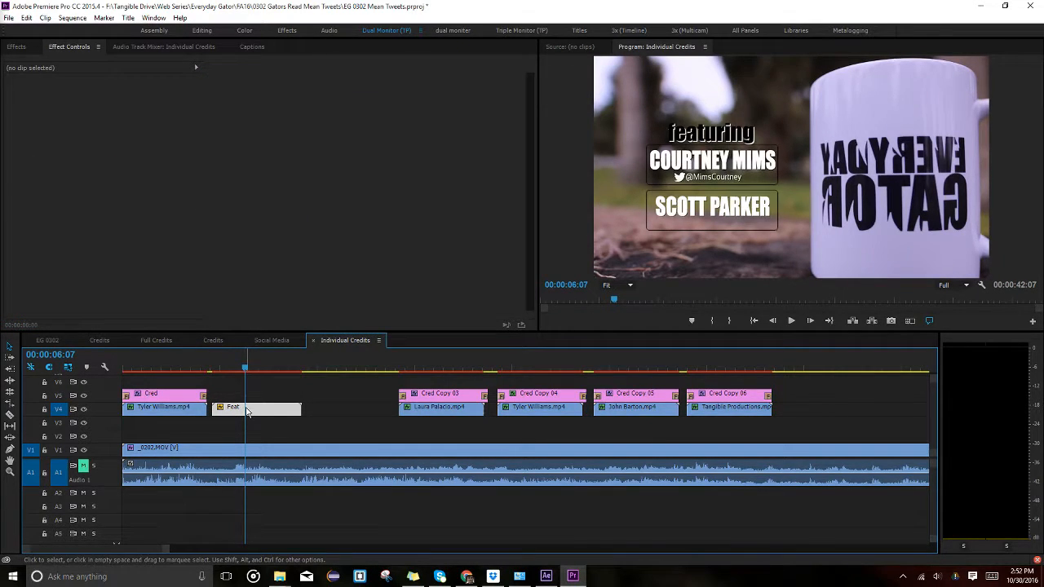
double_click(247, 411)
Select the name-labelled clips inside the Feta bin of the EG 0302 Mean Tweets project.
left_click(213, 407)
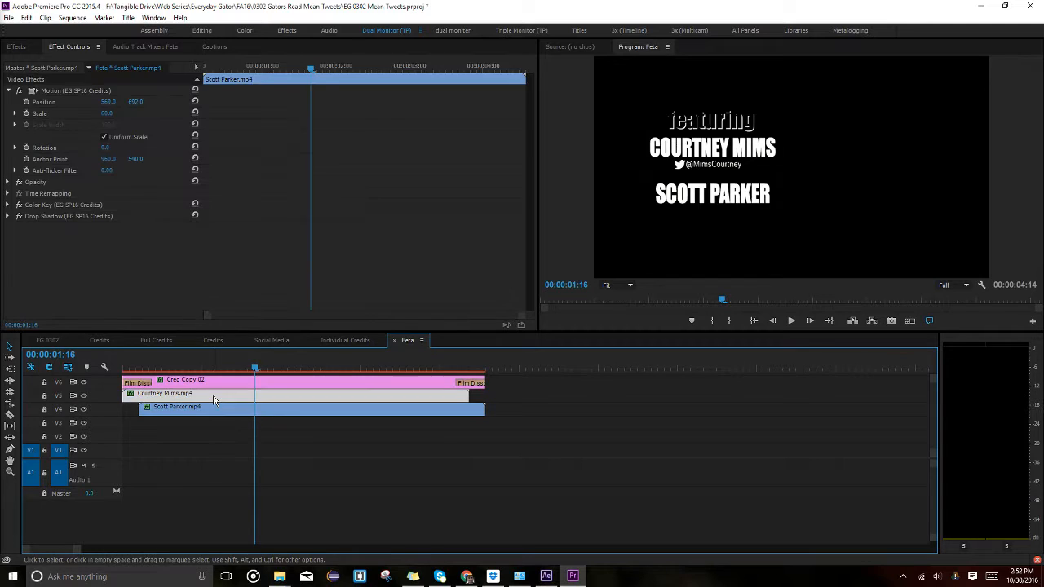
left_click(213, 396)
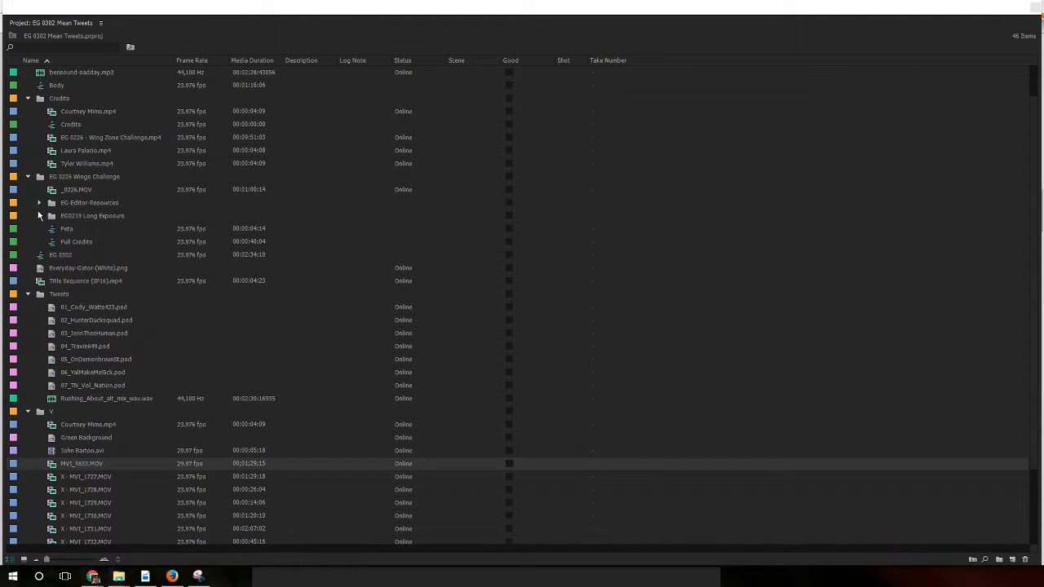
scroll(59, 191, "up", 3)
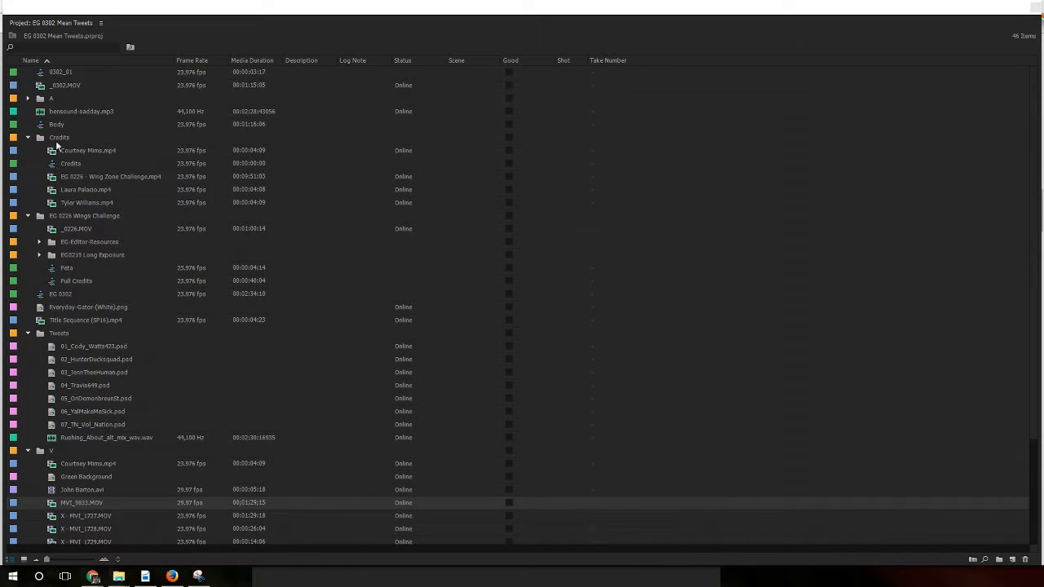
left_click(57, 139)
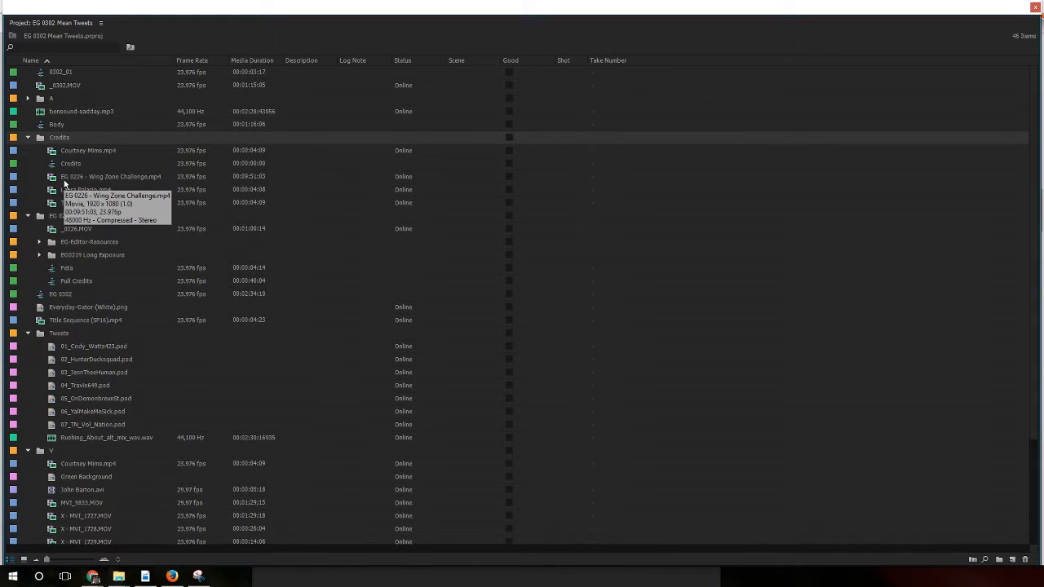
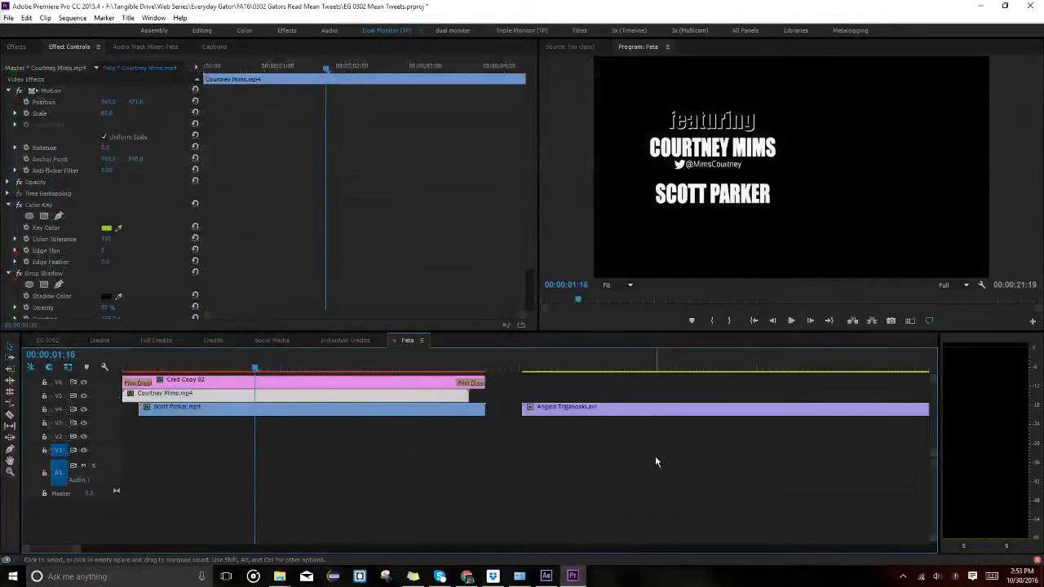
Add the cast member's mp4 at the end of the Feta sequence and drag in the Green Background clip.
scroll(690, 471, "down", 8)
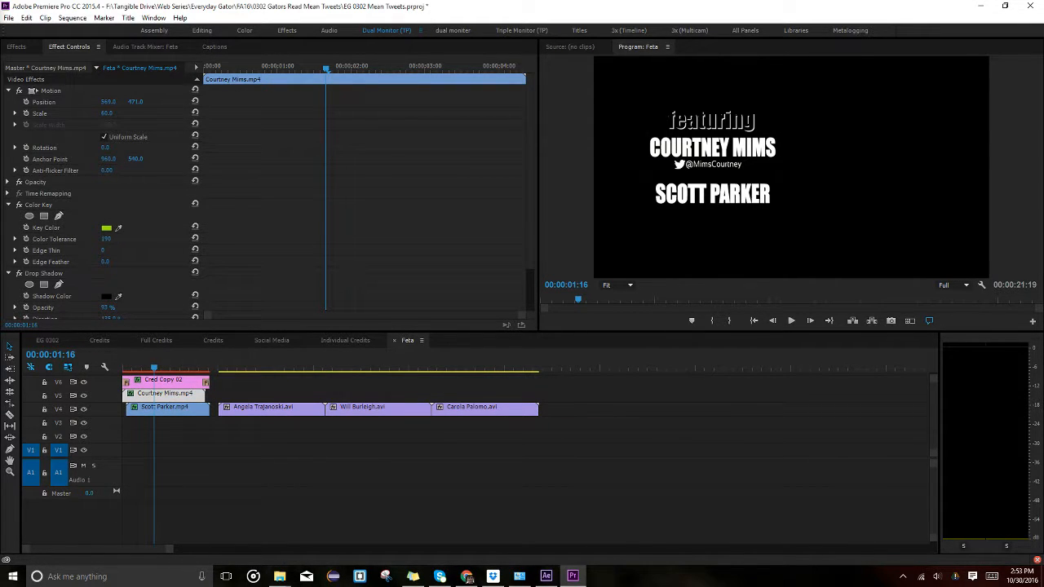
left_click_drag(571, 432, 539, 465)
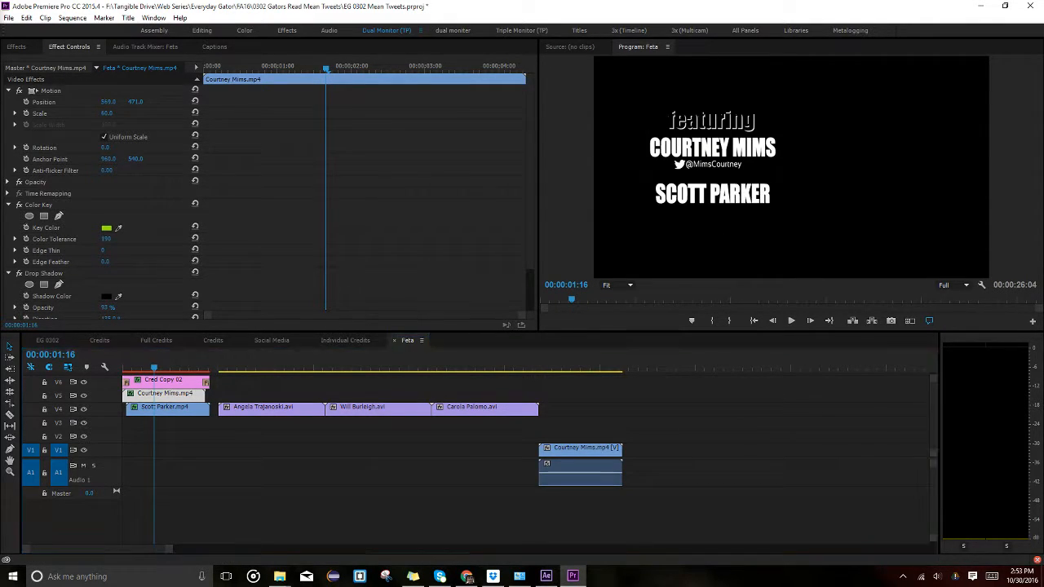
left_click_drag(1043, 428, 276, 438)
Place Green Background on V2 beneath the first .avi title and park the playhead at the title's start.
left_click_drag(325, 408, 284, 421)
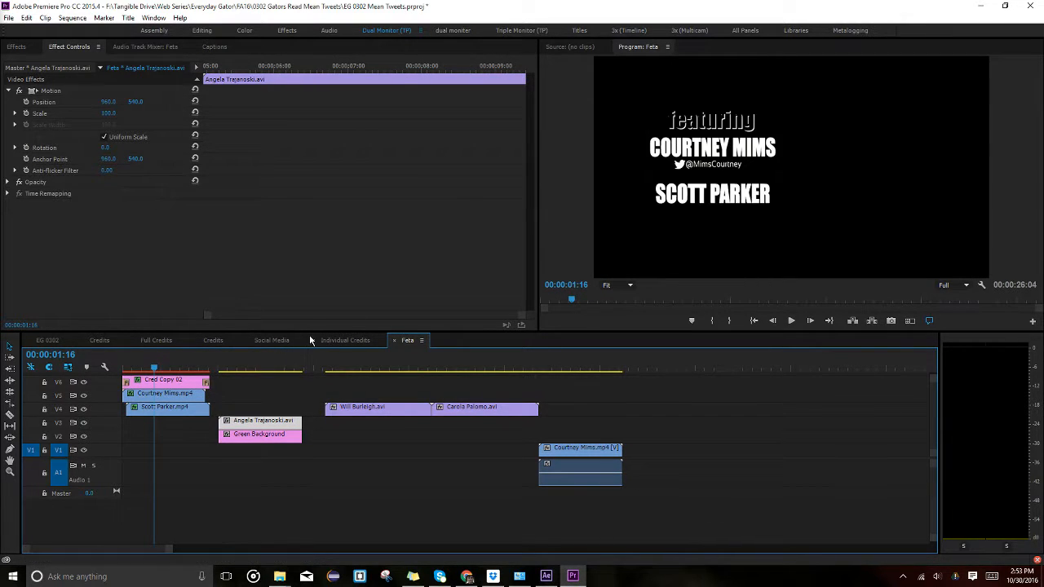
key("End")
key("Home")
key("End")
key("shift+Up")
key("shift+Up")
key("shift+Up")
key("shift+Up")
key("shift+Up")
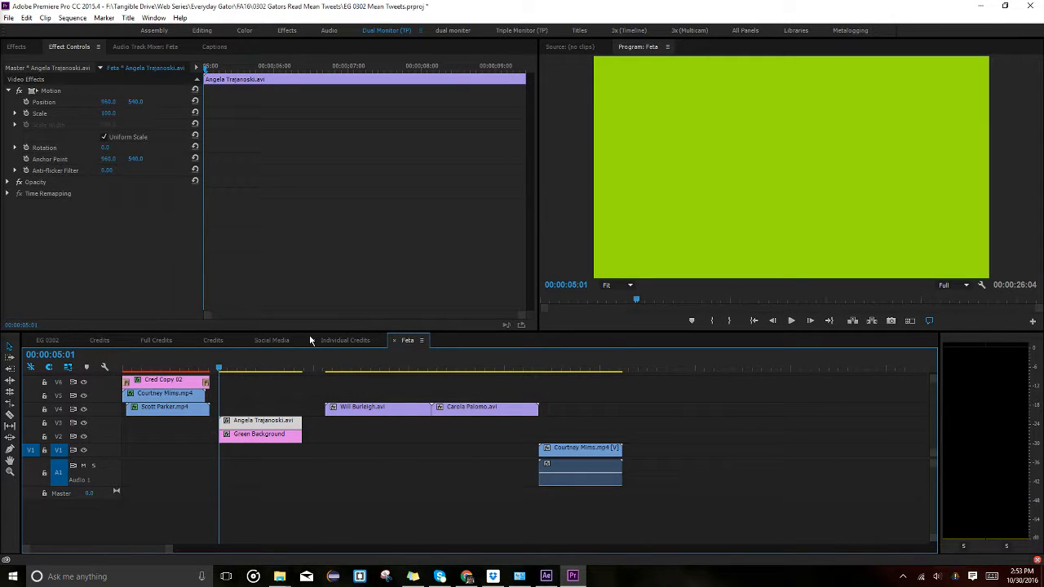
key("ctrl+i")
key("Escape")
Try in and out points at the title's start and end, then clear the in point.
right_click(279, 369)
left_click(334, 123)
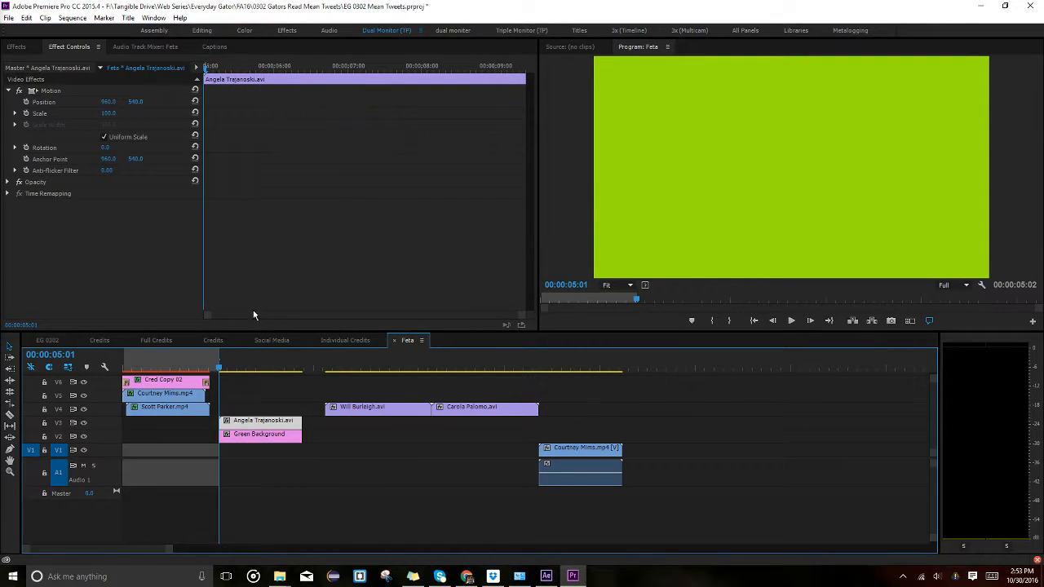
key("ctrl+z")
right_click(242, 358)
left_click(270, 109)
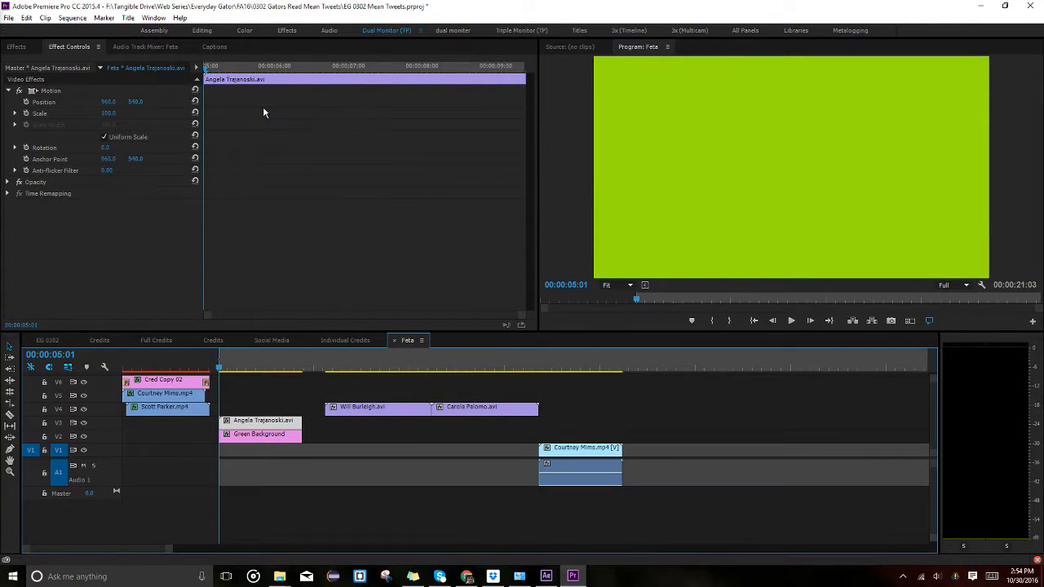
key("Down")
right_click(291, 359)
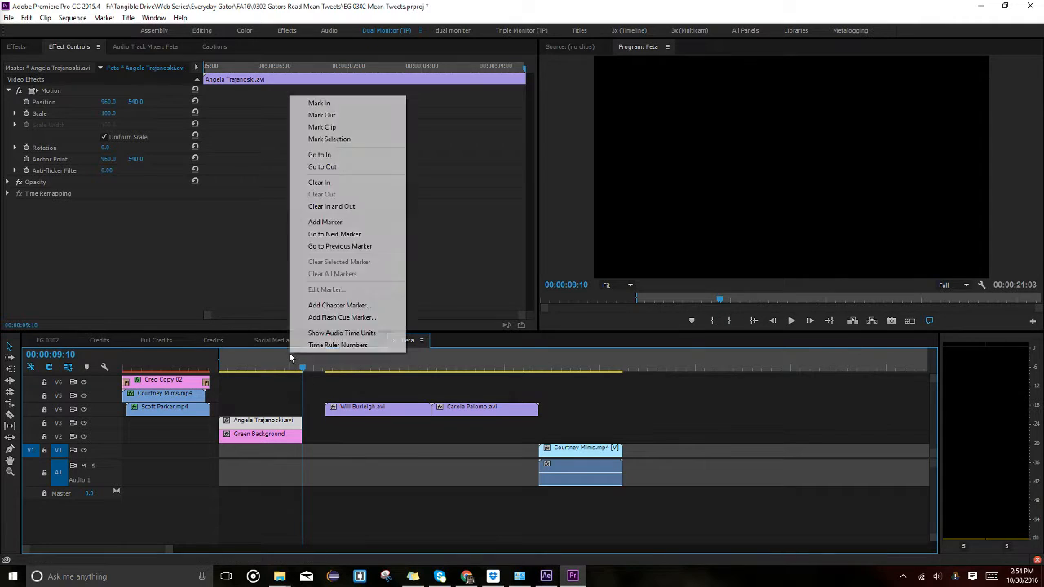
left_click(316, 115)
right_click(315, 354)
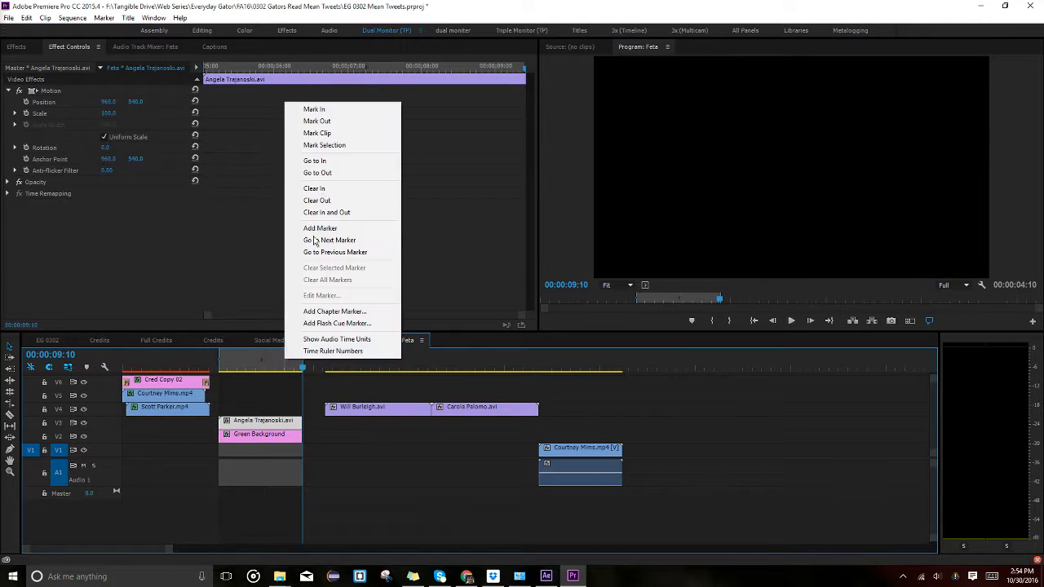
left_click(327, 213)
Mark the In/Out range of the cast title clip.
left_click_drag(249, 395, 248, 442)
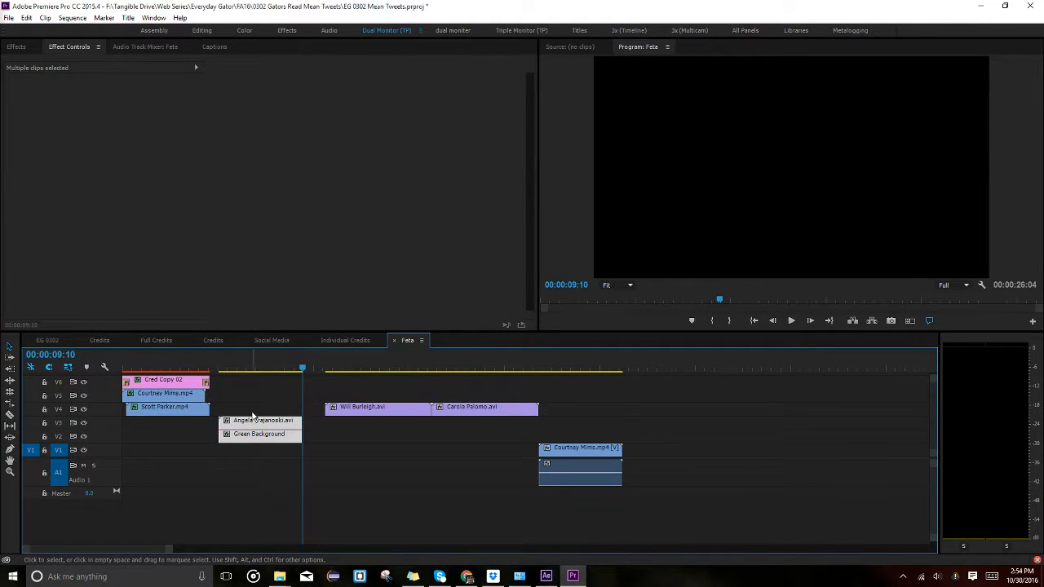
right_click(252, 413)
left_click(236, 421)
right_click(235, 421)
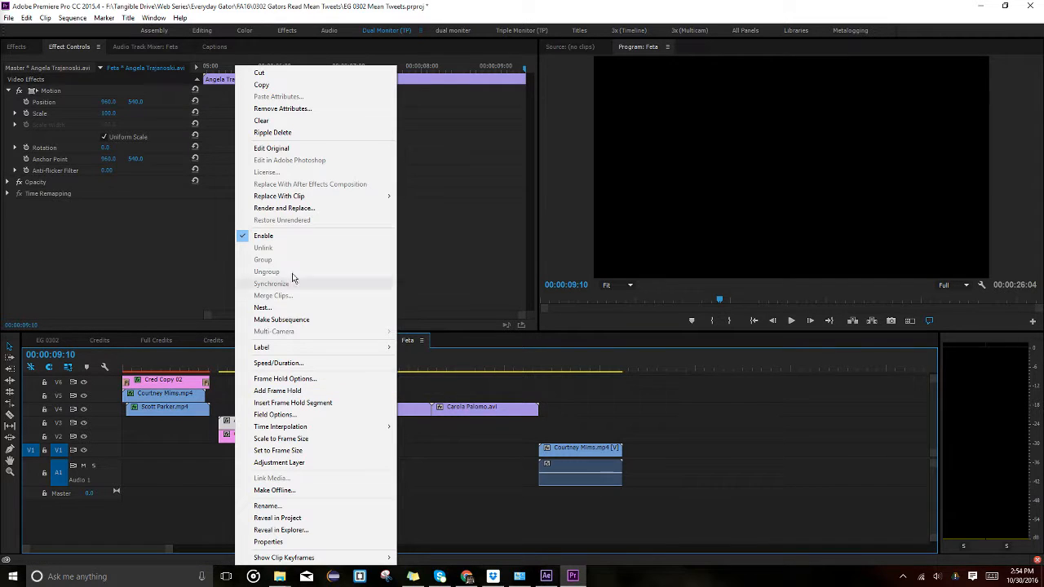
right_click(225, 357)
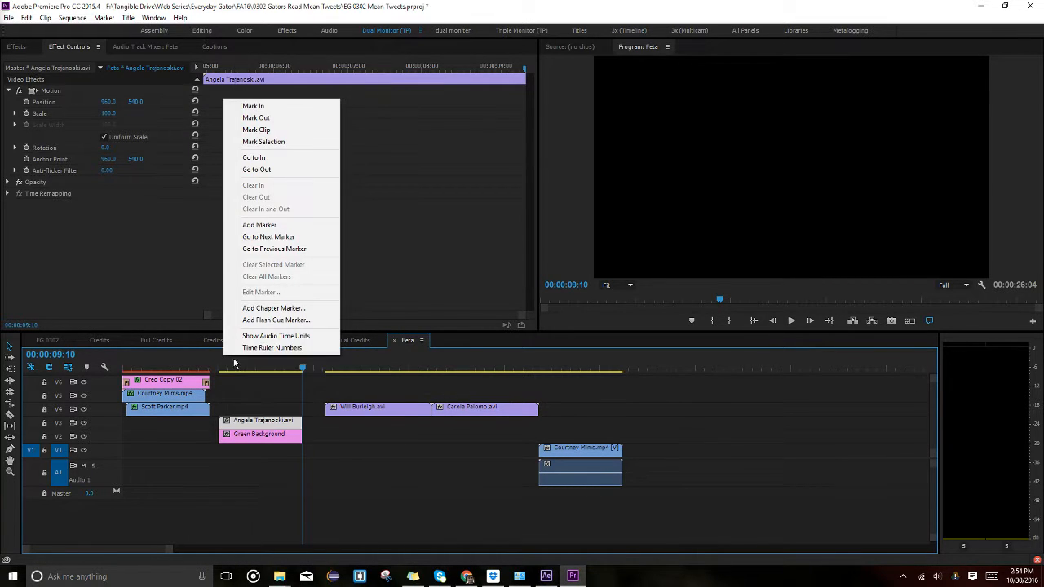
left_click(260, 130)
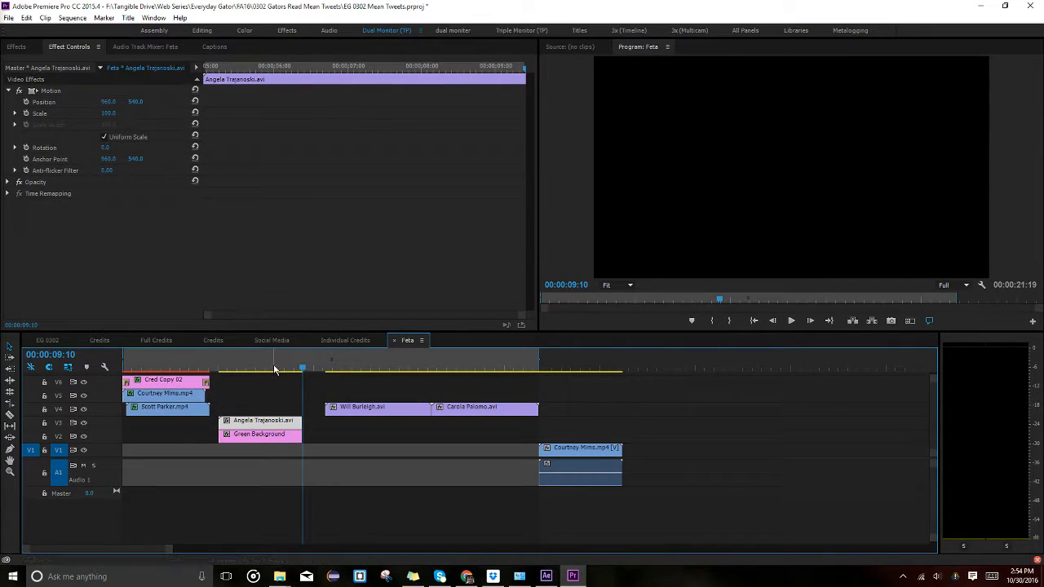
Select the title and Green Background together and mark an In/Out range spanning 00:00:04:09.
left_click(244, 405)
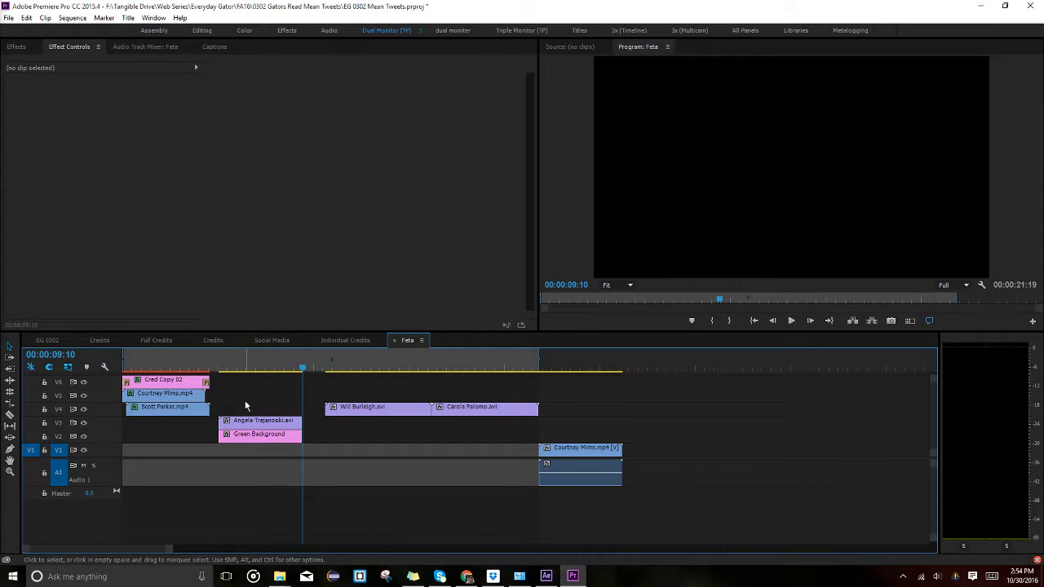
left_click_drag(245, 406, 250, 433)
right_click(250, 434)
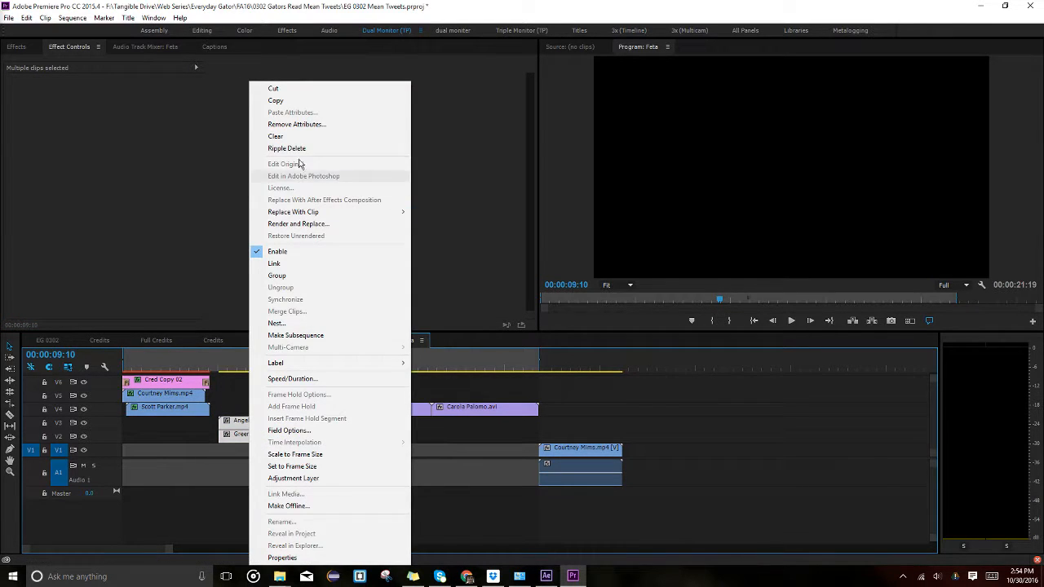
right_click(230, 369)
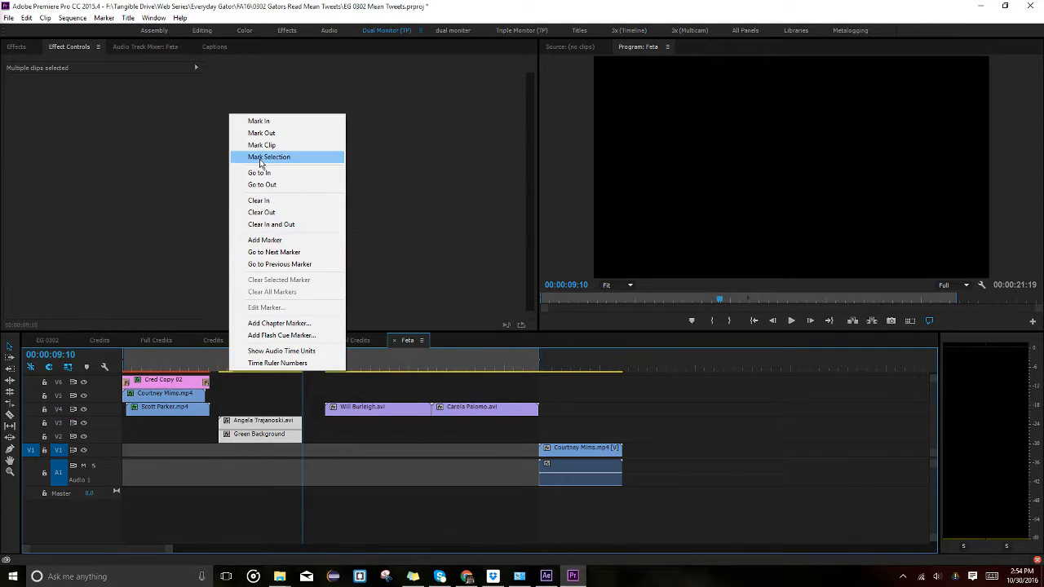
left_click(260, 158)
left_click(258, 354)
left_click(295, 483)
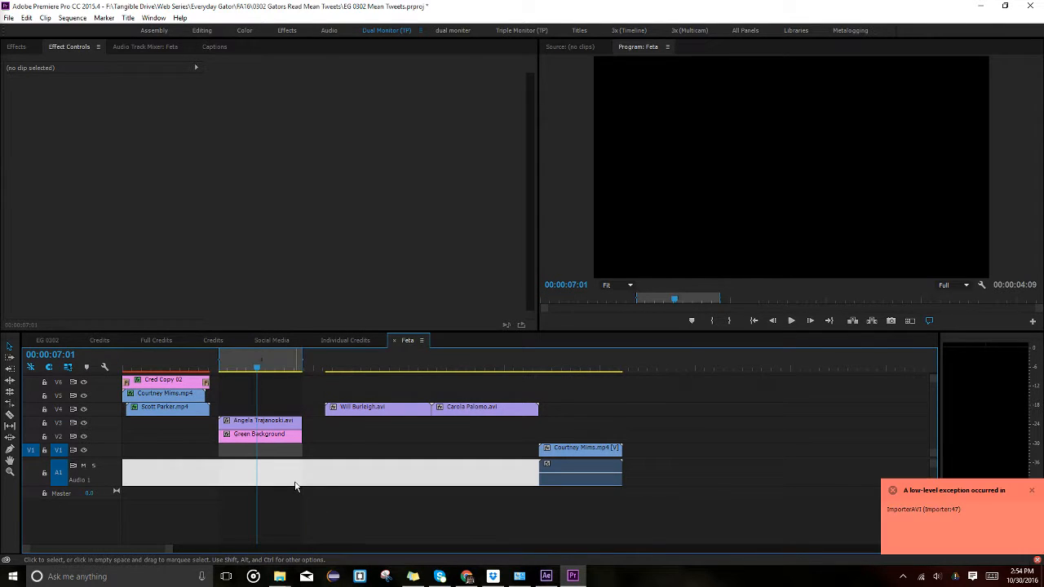
Attempt to save the project and dismiss the save error.
key("ctrl+s")
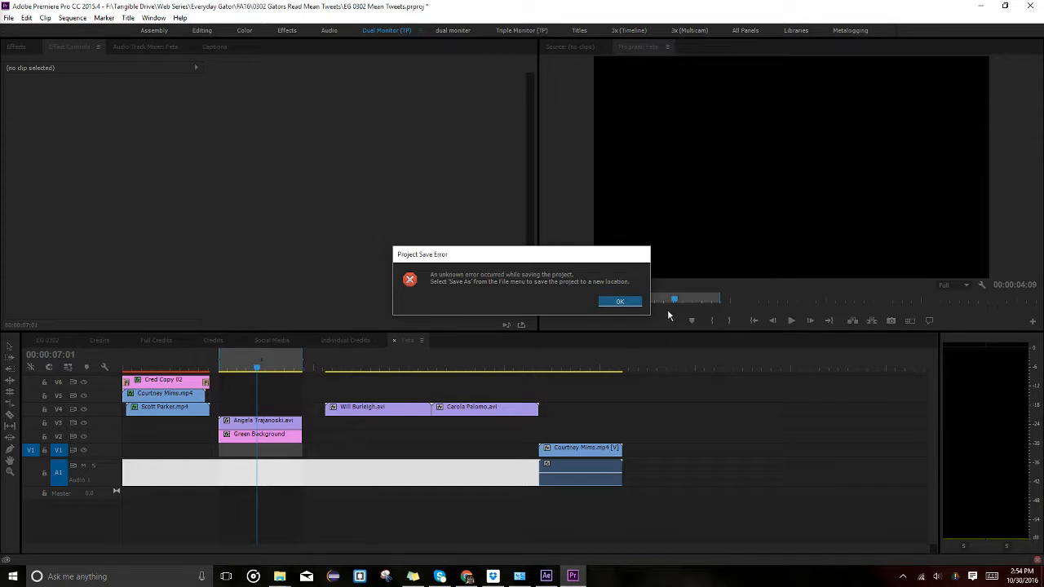
left_click(618, 302)
left_click(264, 362)
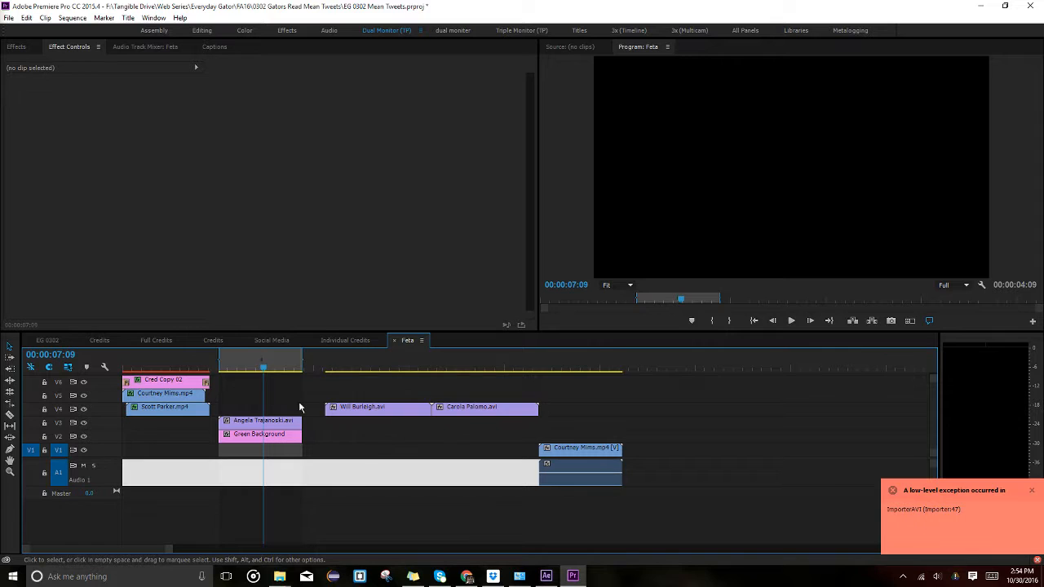
Return to Feta through the Feat nest in Individual Credits and save the project again.
left_click(272, 340)
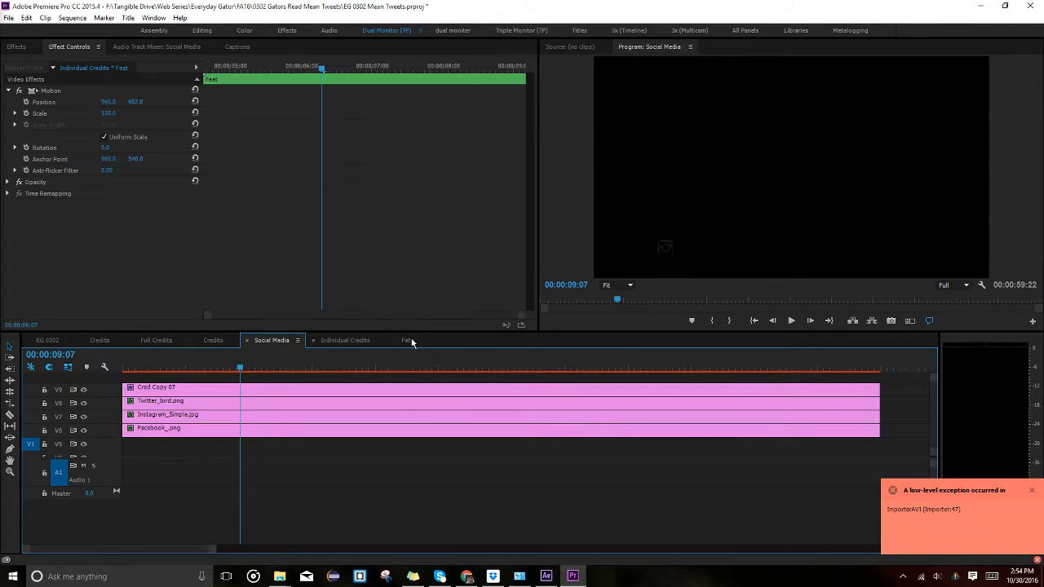
left_click(345, 340)
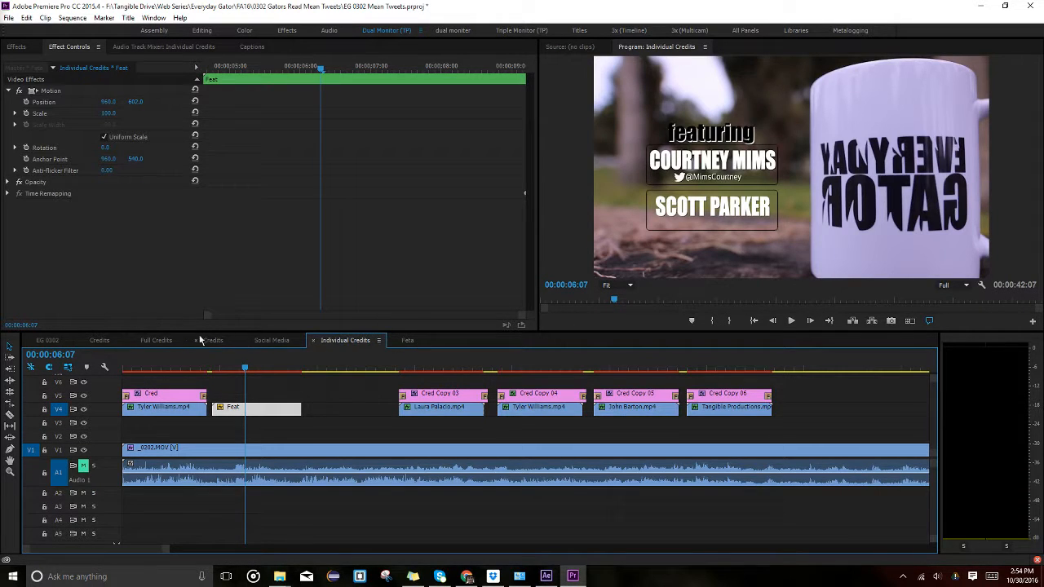
double_click(250, 409)
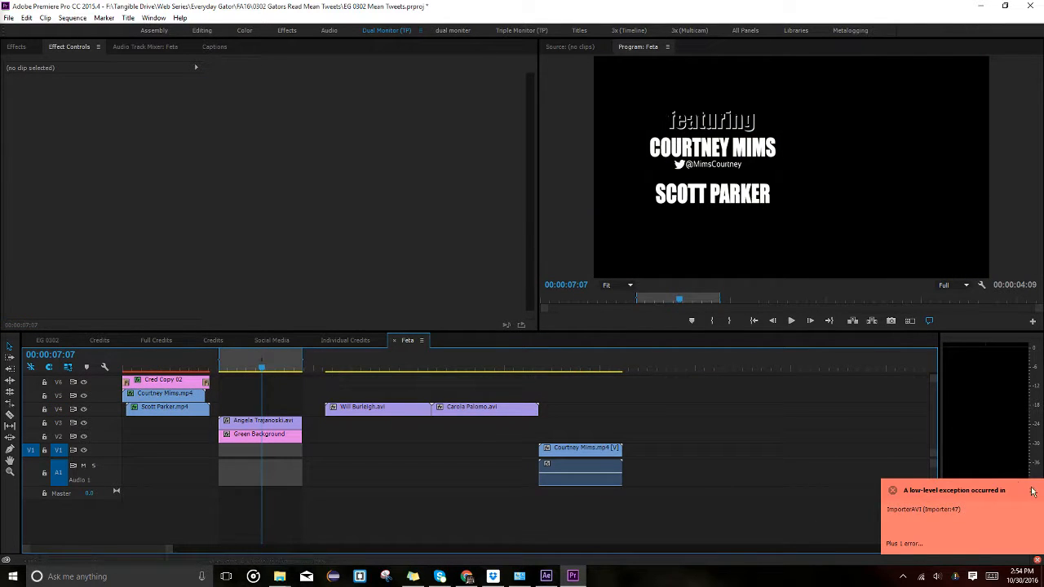
left_click(277, 365)
key("ctrl+s")
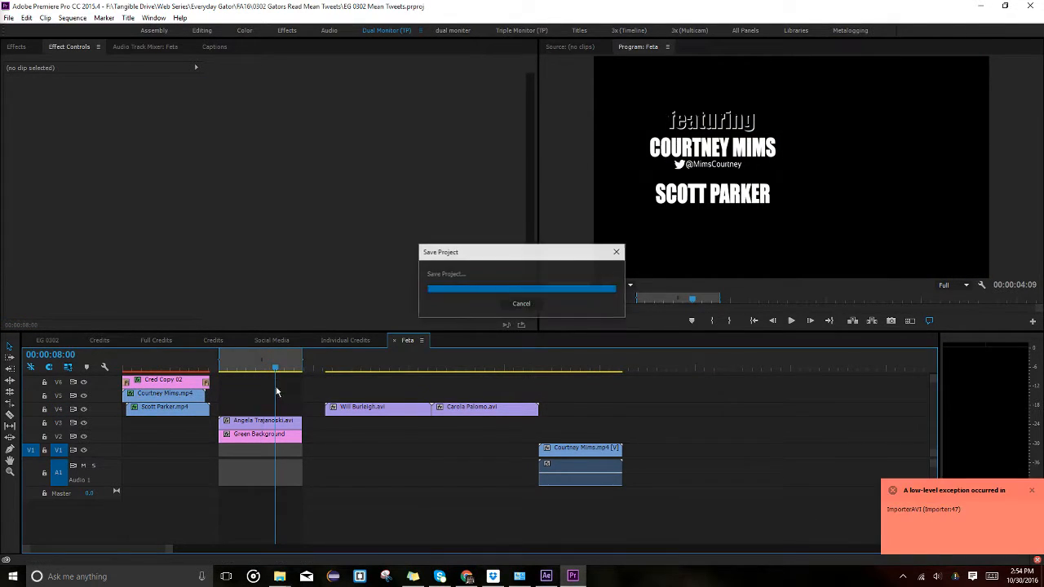
left_click(11, 17)
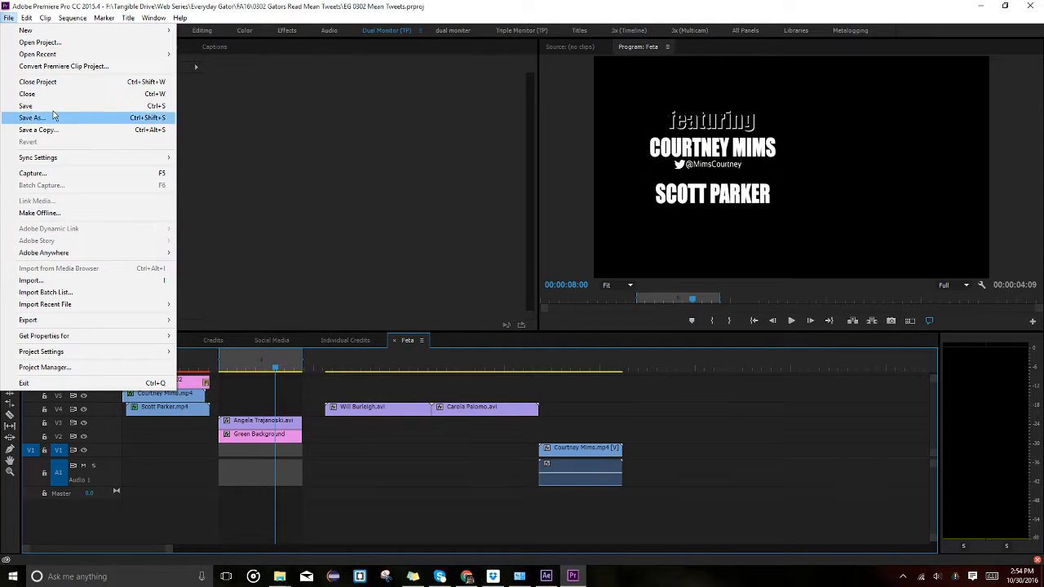
Close the project and reopen EG 0302 Mean Tweets from the recent list, dismissing the error.
mouse_move(54, 55)
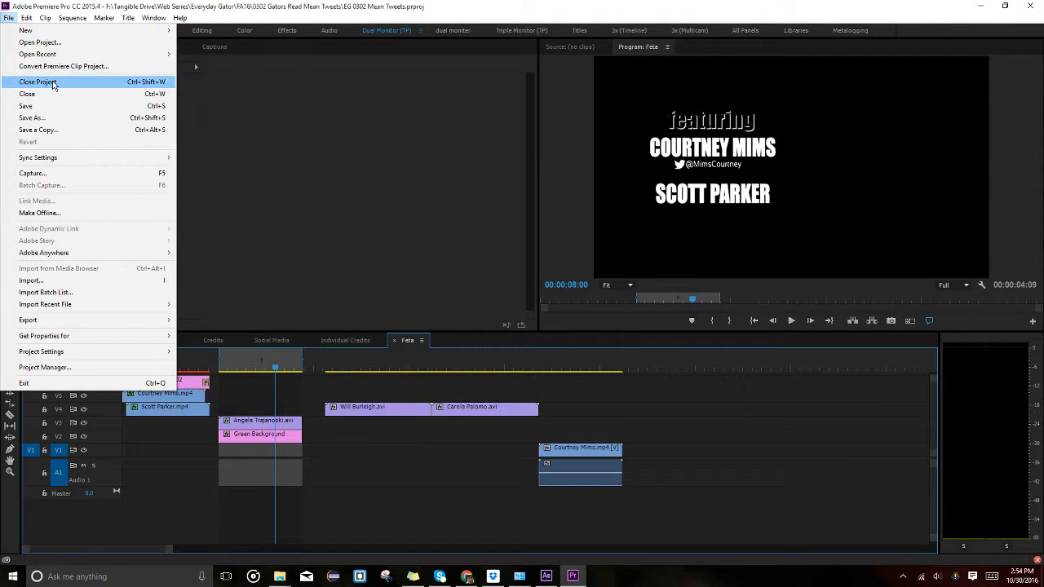
left_click(53, 82)
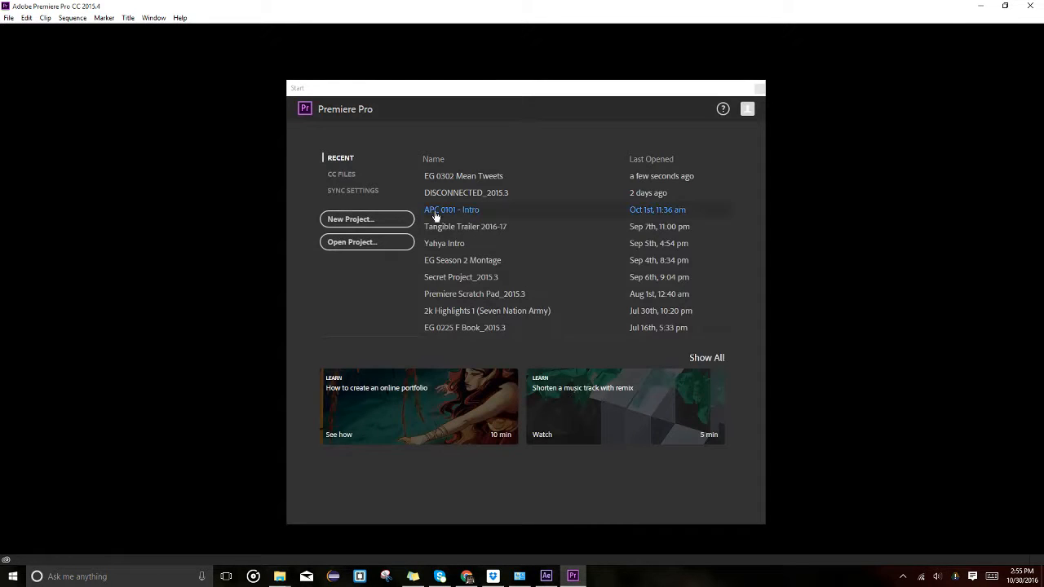
left_click(461, 179)
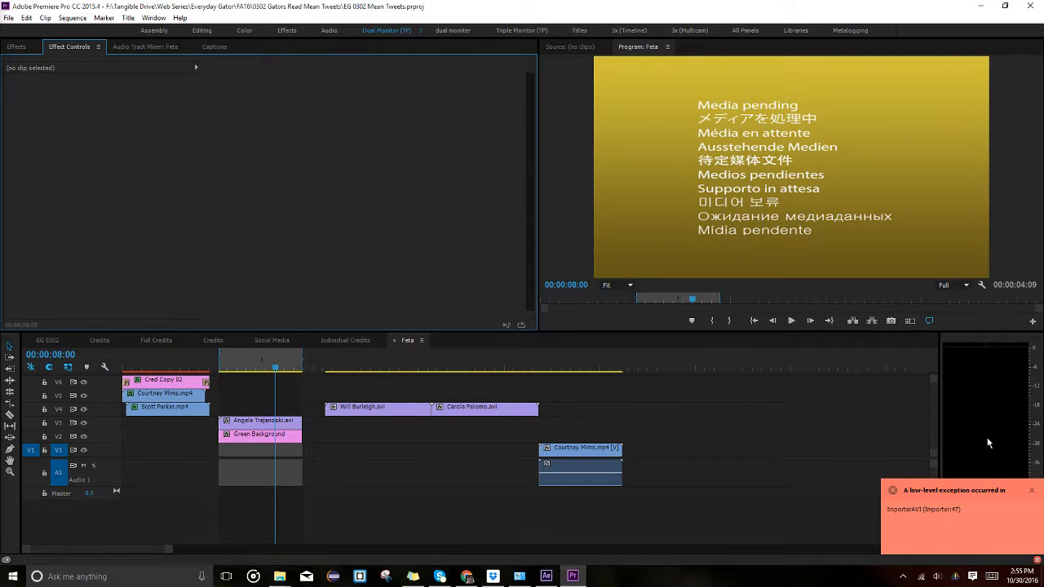
left_click(1033, 492)
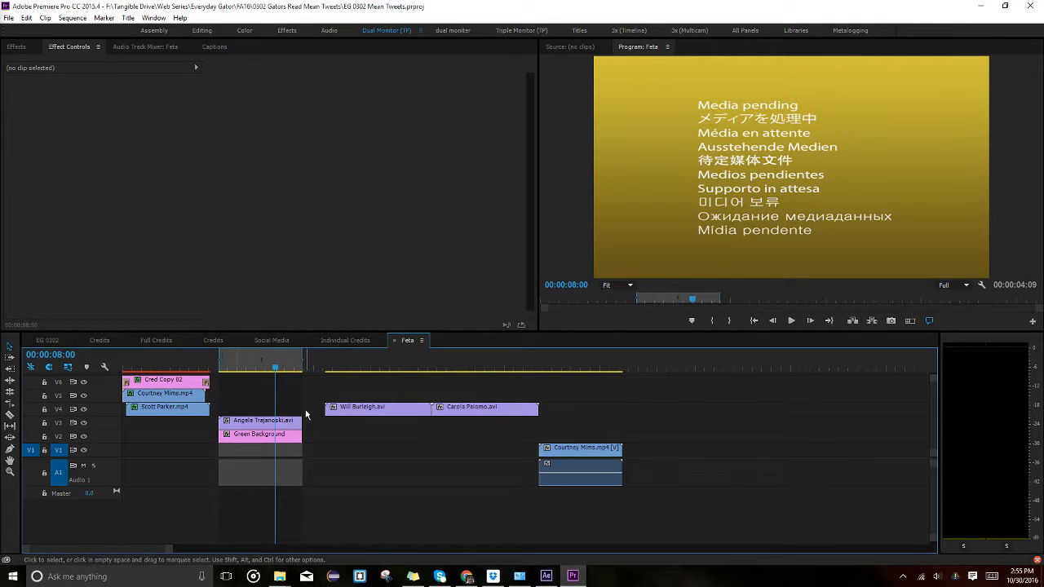
Scrub around 7:07 to preview the cast title over the green background.
left_click(244, 369)
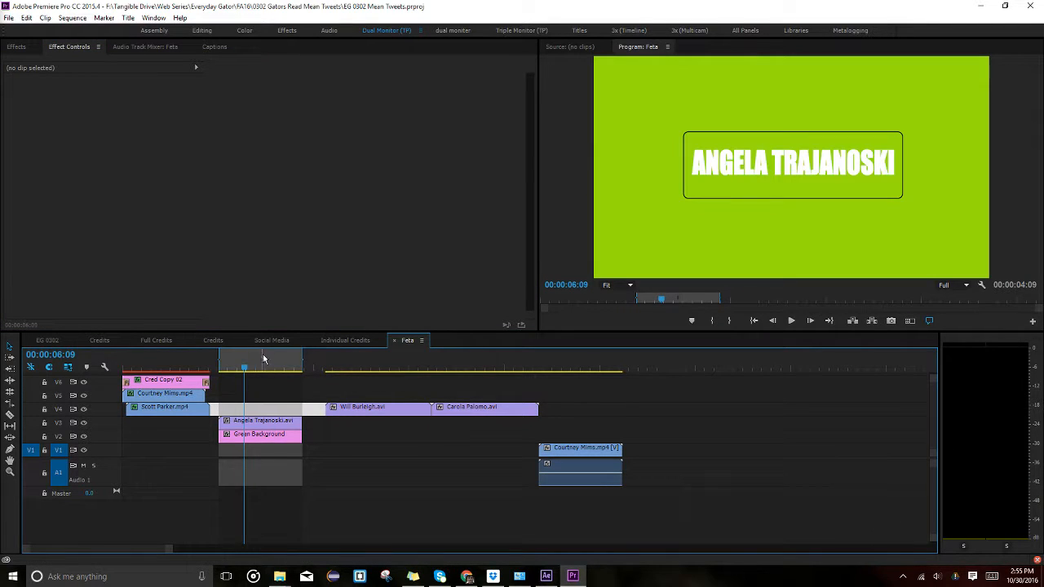
left_click(262, 359)
mouse_move(268, 368)
left_mouse_down()
mouse_move(305, 366)
mouse_move(280, 367)
left_mouse_up()
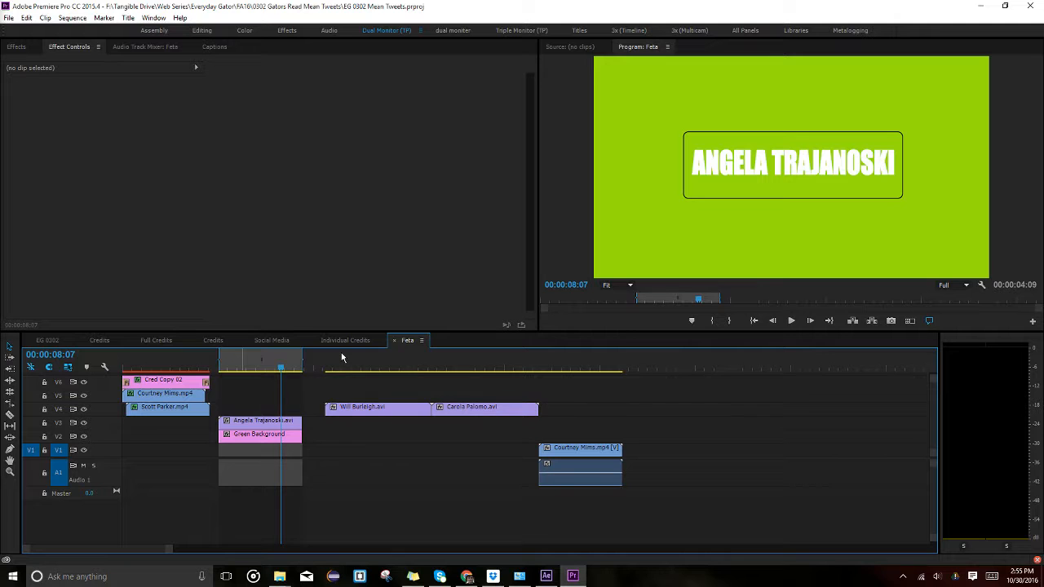
Set the export output location to SP16 > Credits > Rendered (MP4s).
key("ctrl+m")
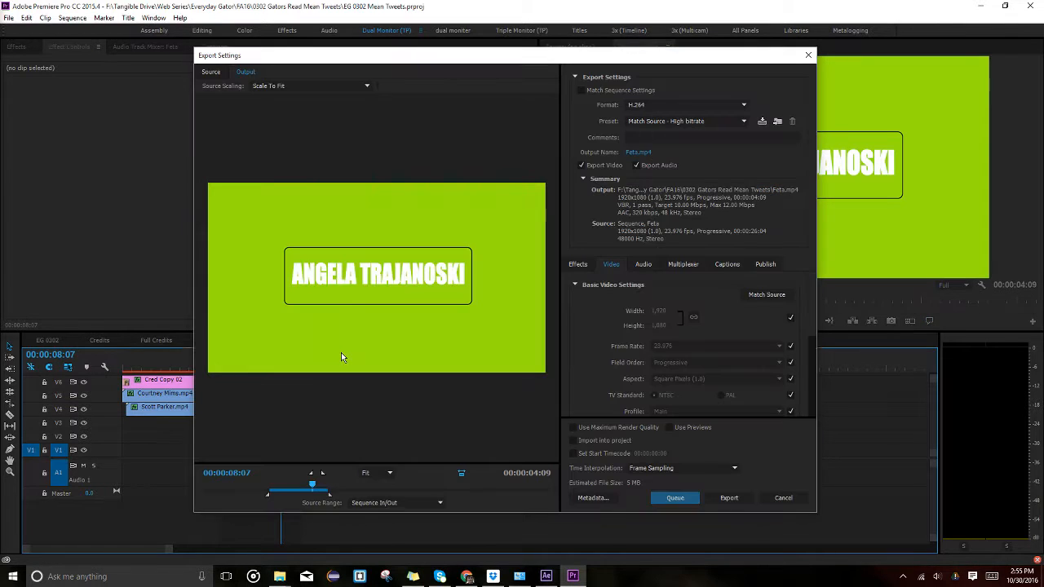
left_click(638, 153)
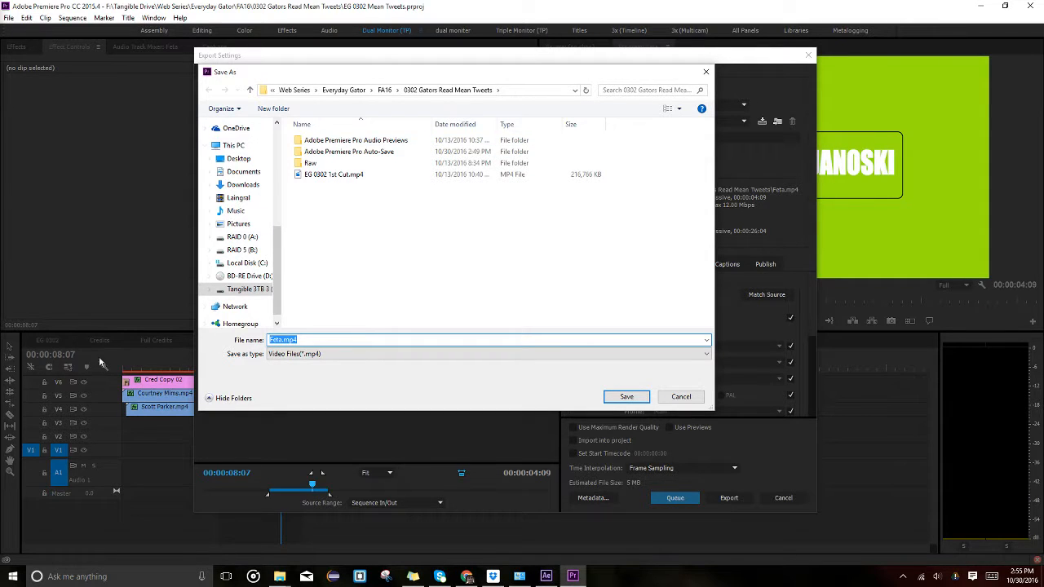
left_click(384, 90)
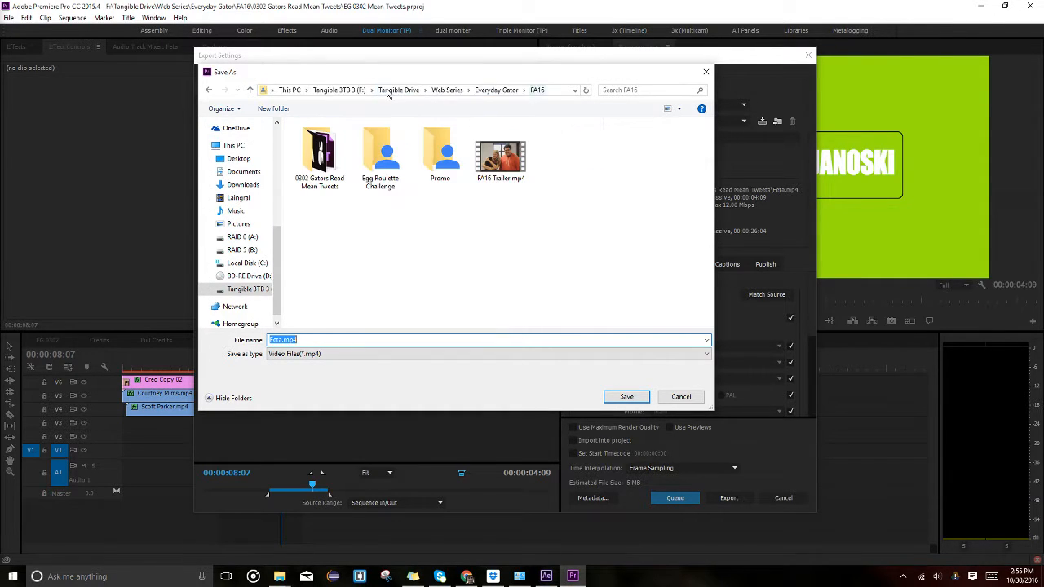
left_click(457, 89)
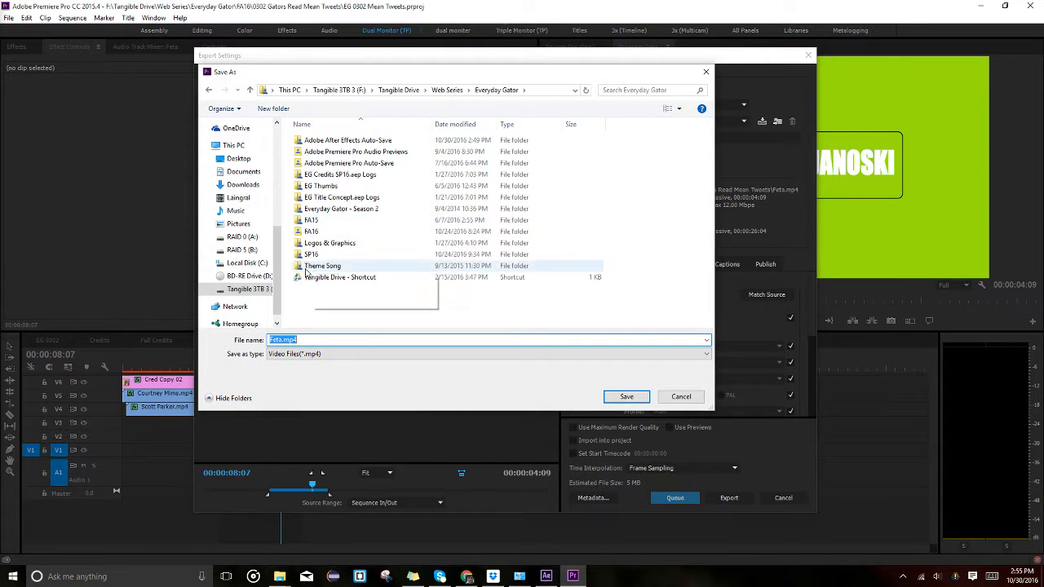
double_click(326, 253)
double_click(628, 244)
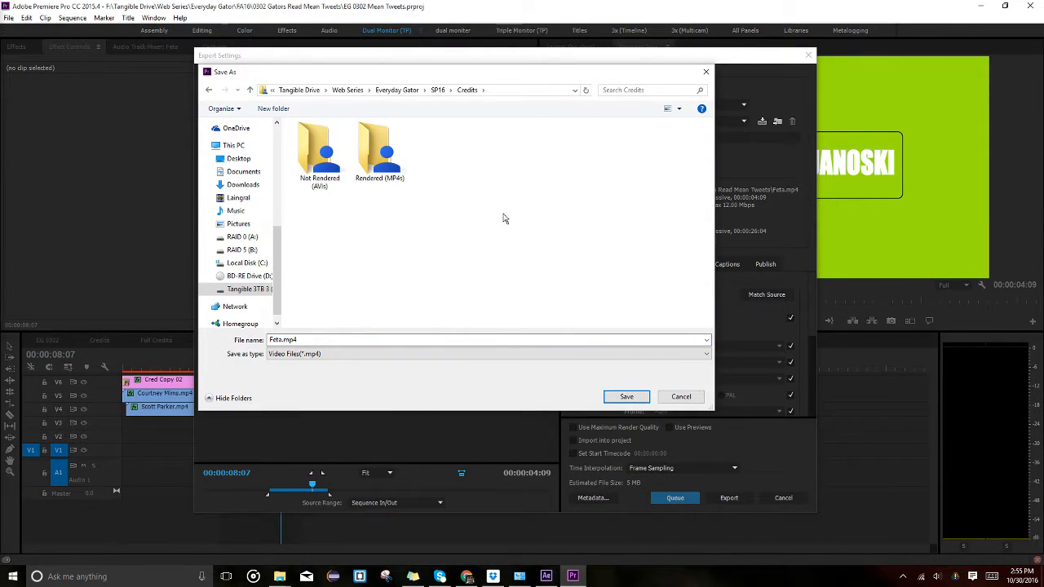
double_click(380, 155)
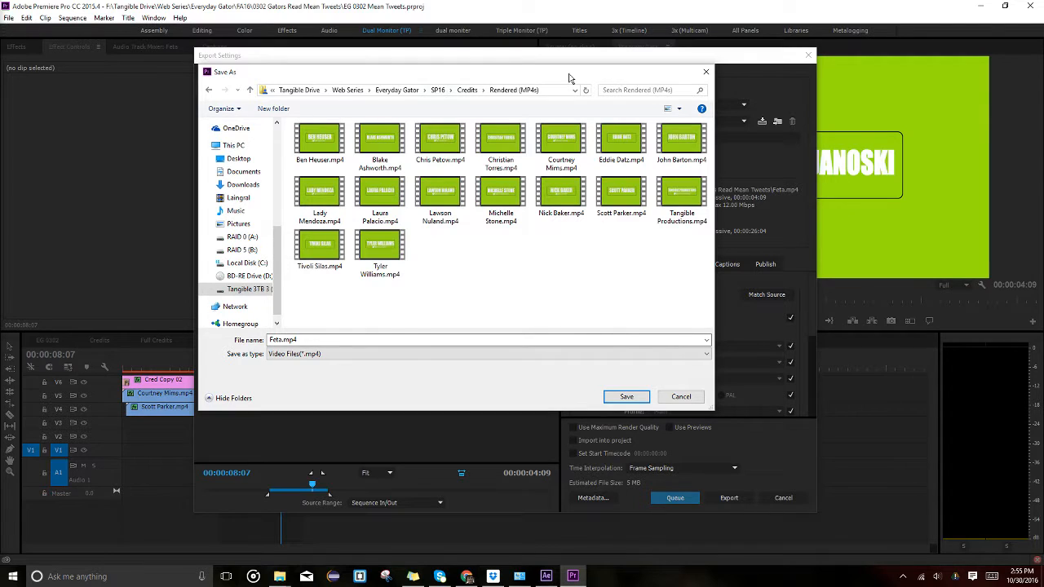
left_click(736, 62)
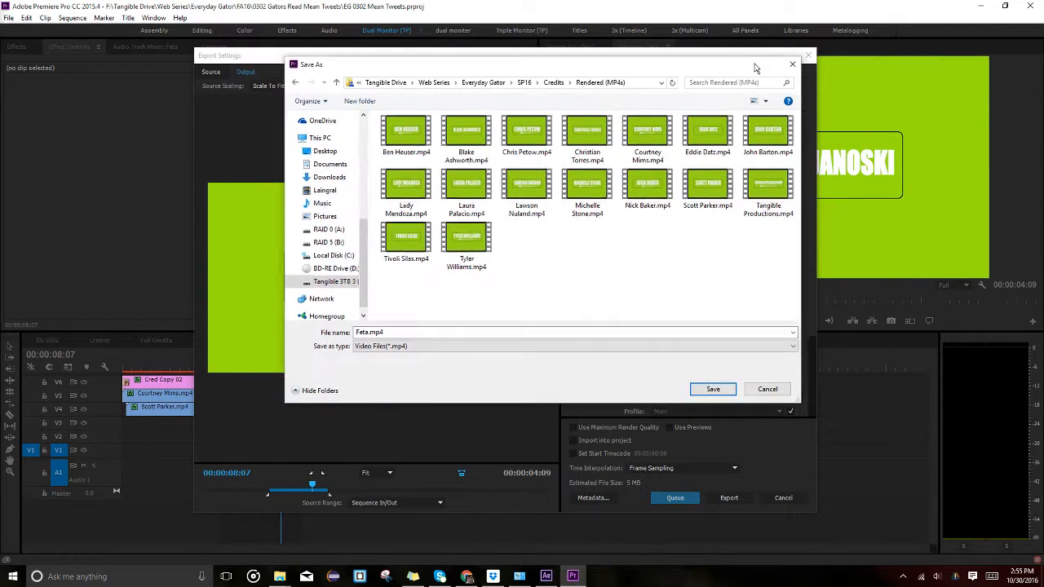
left_click_drag(669, 75, 726, 82)
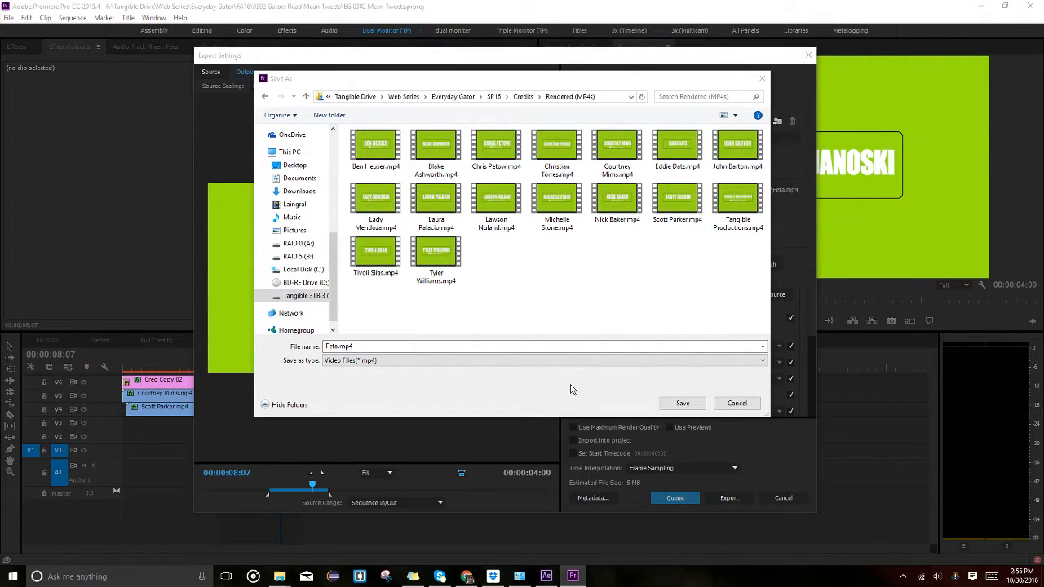
Name the output file after the guest and export the name card as H.264 MP4.
left_click(357, 347)
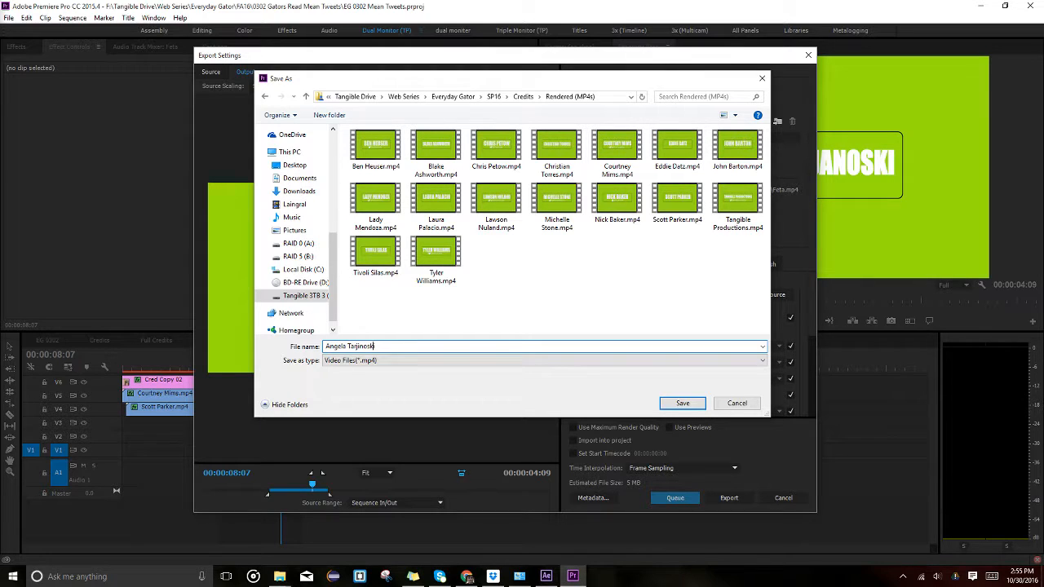
key("Return")
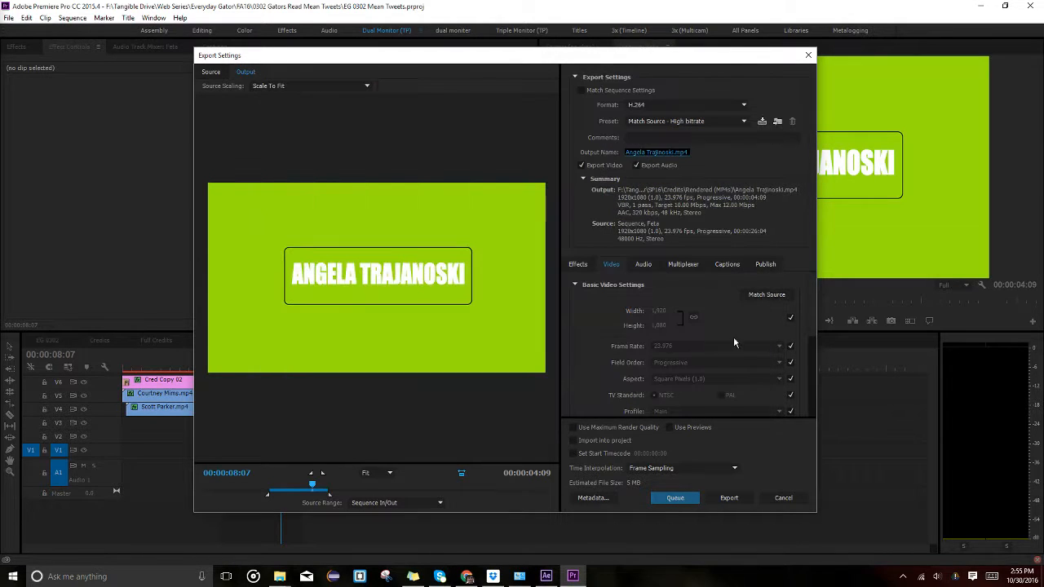
left_click(729, 497)
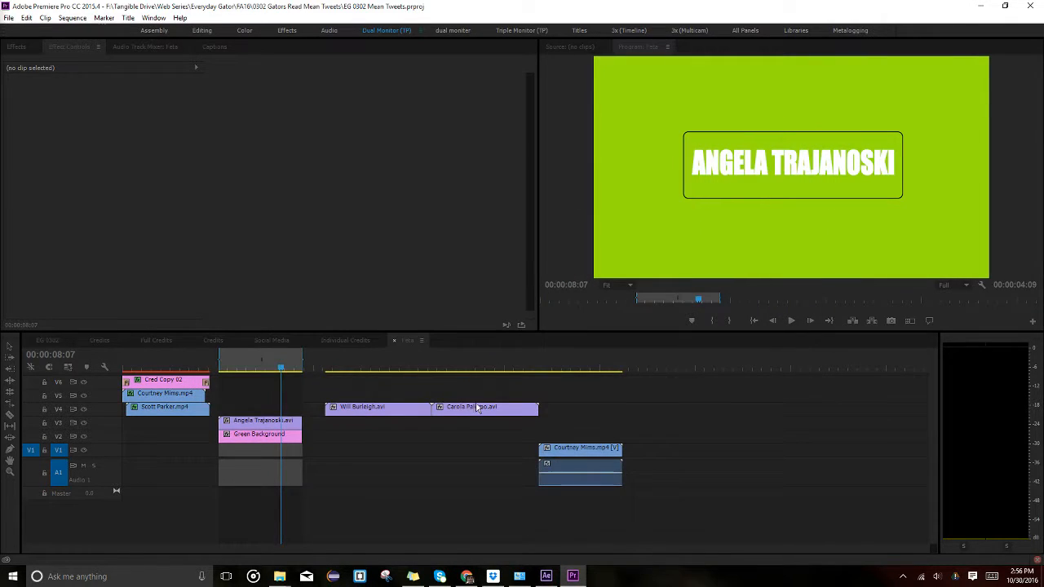
Delete the V3 name card and move the next V4 title down over the green background.
left_click(276, 422)
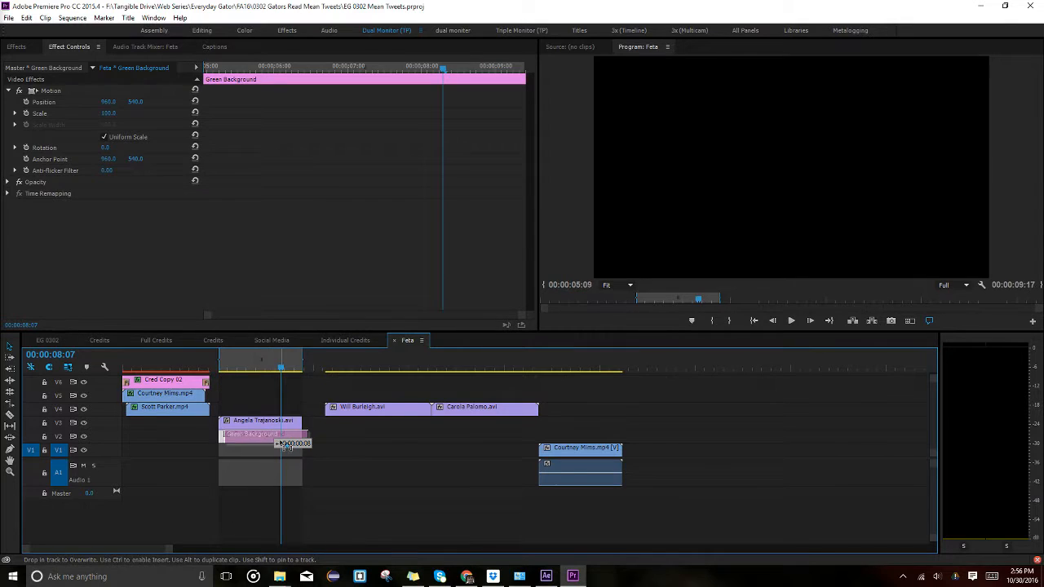
key("Delete")
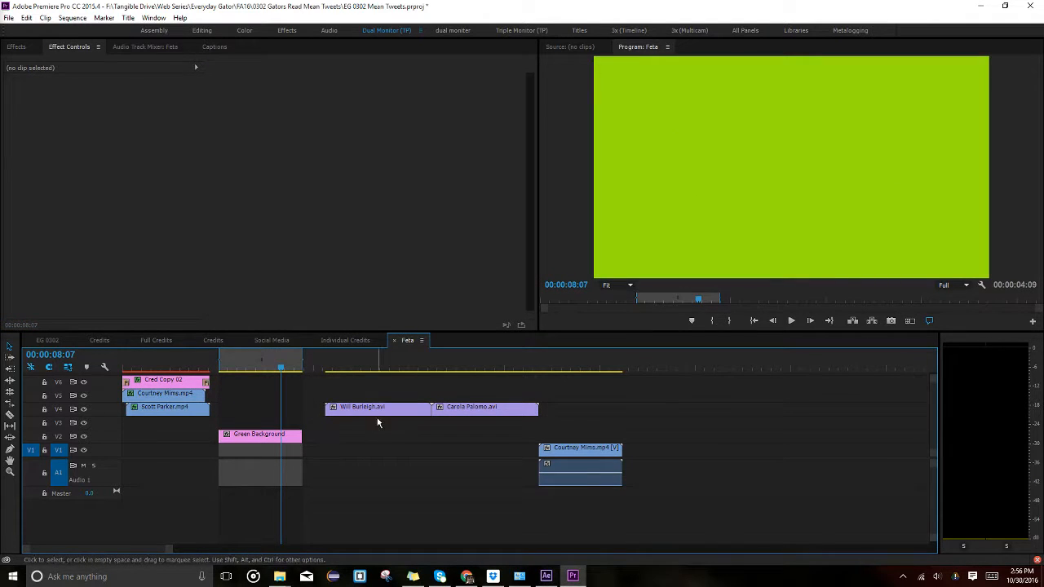
left_click_drag(379, 407, 282, 421)
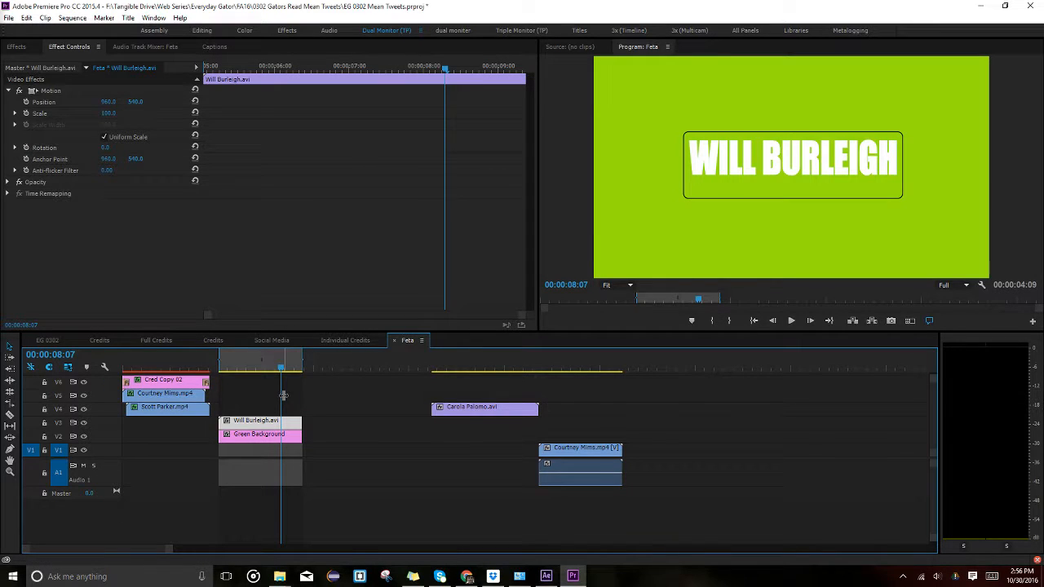
Export the second name card as an MP4 named after that guest.
key("ctrl+m")
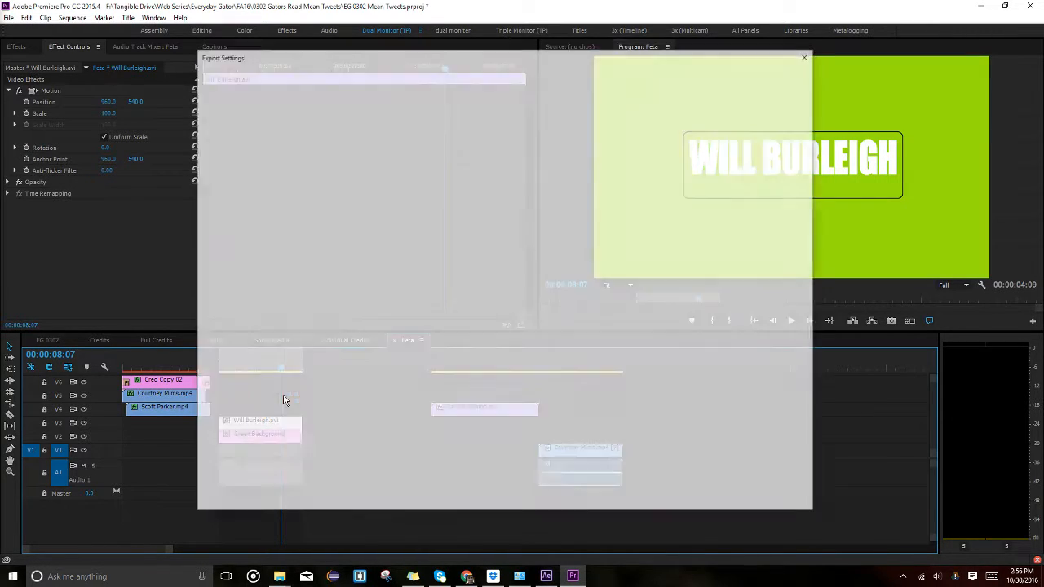
left_click(638, 151)
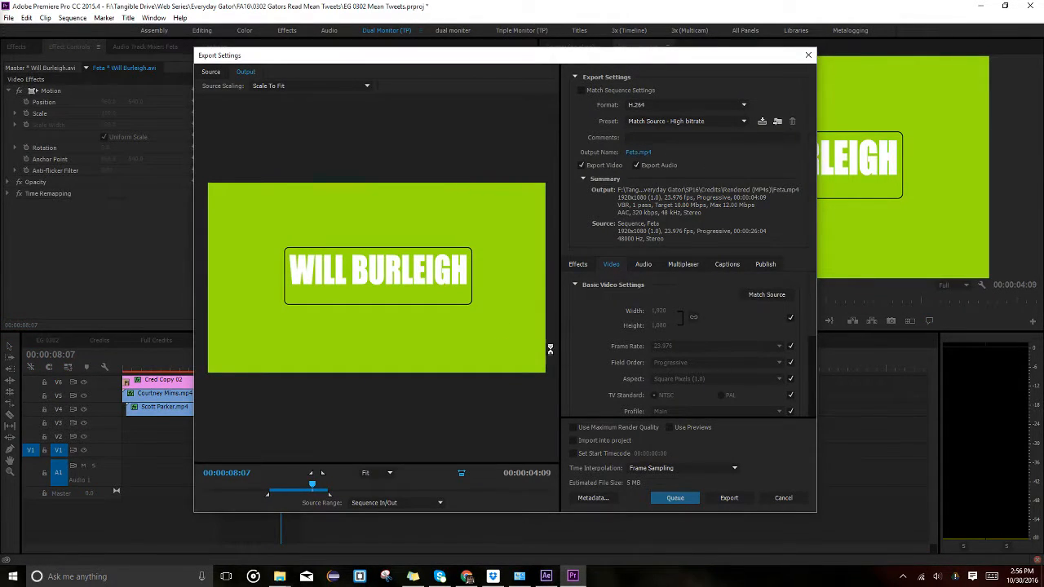
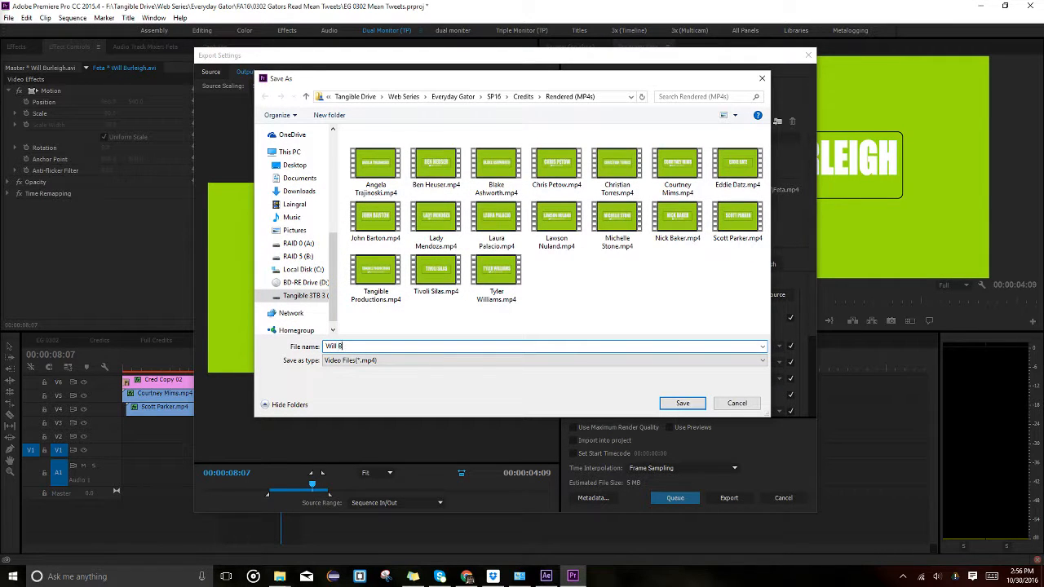
key("Return")
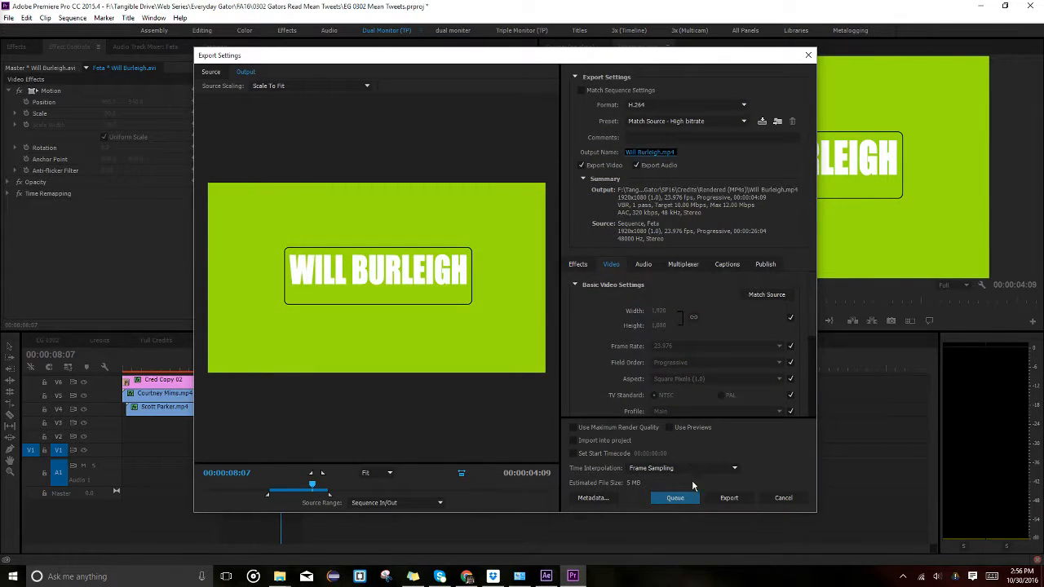
left_click(736, 499)
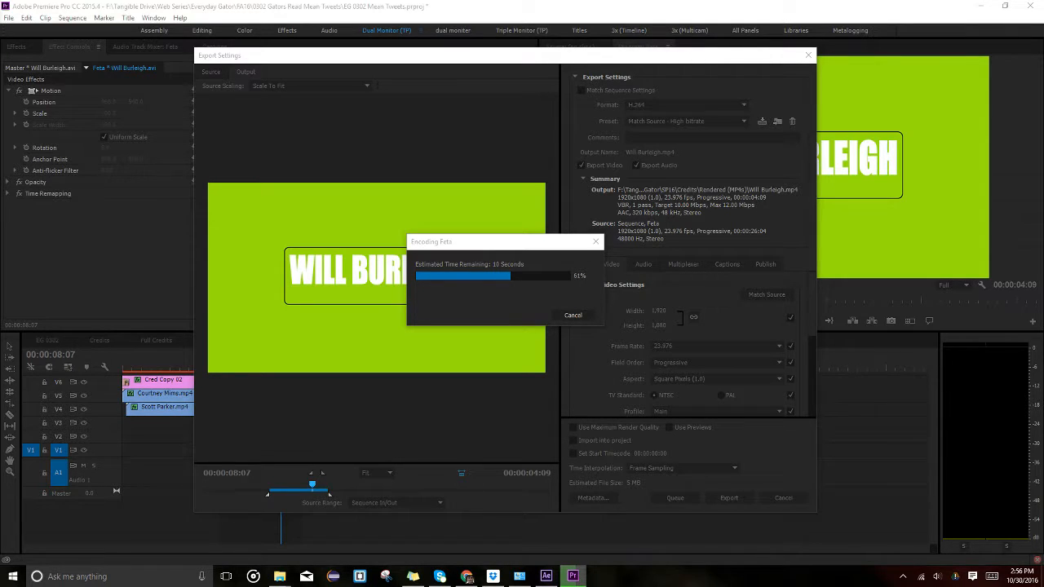
key("XF86AudioMute")
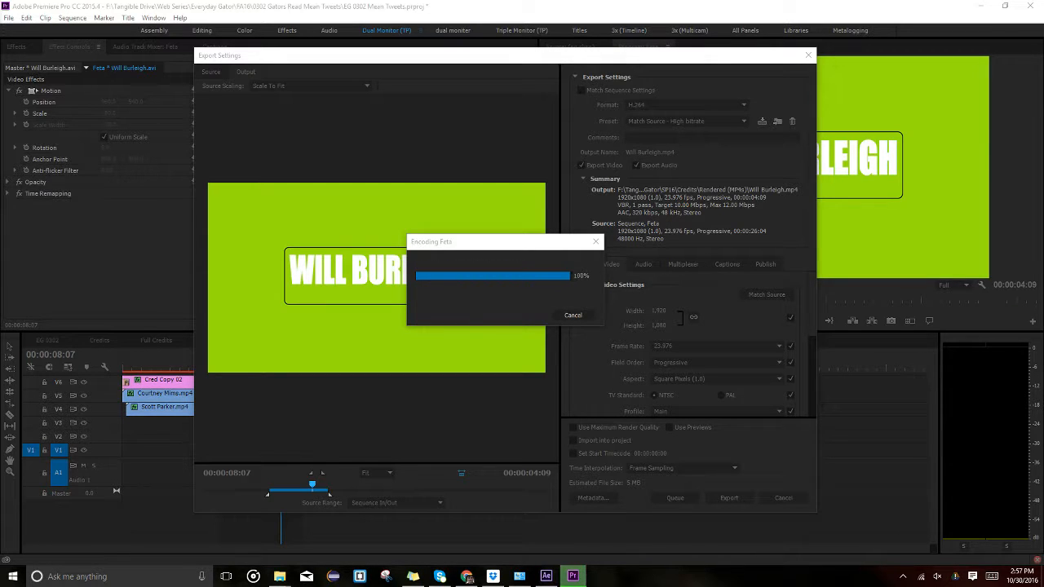
Place the third name card over the green background and keep the Sequence In/Out export range.
key("XF86AudioRaiseVolume")
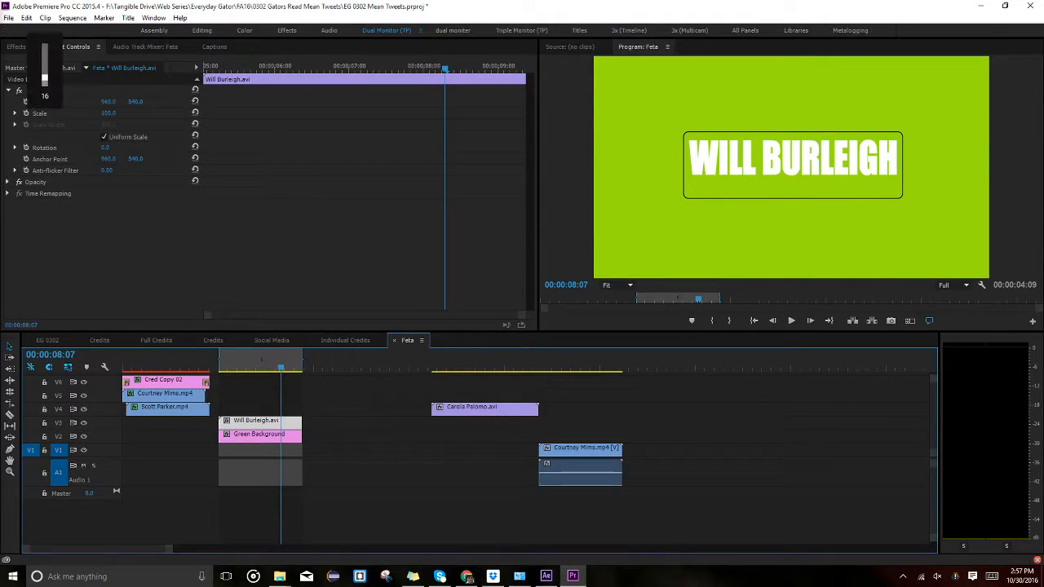
left_click_drag(483, 410, 302, 427)
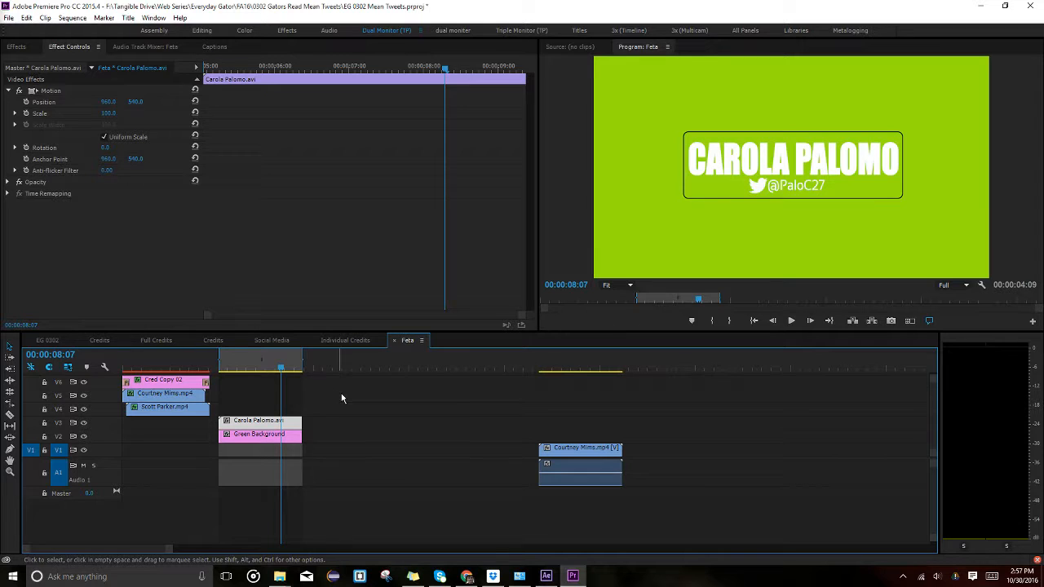
key("ctrl+m")
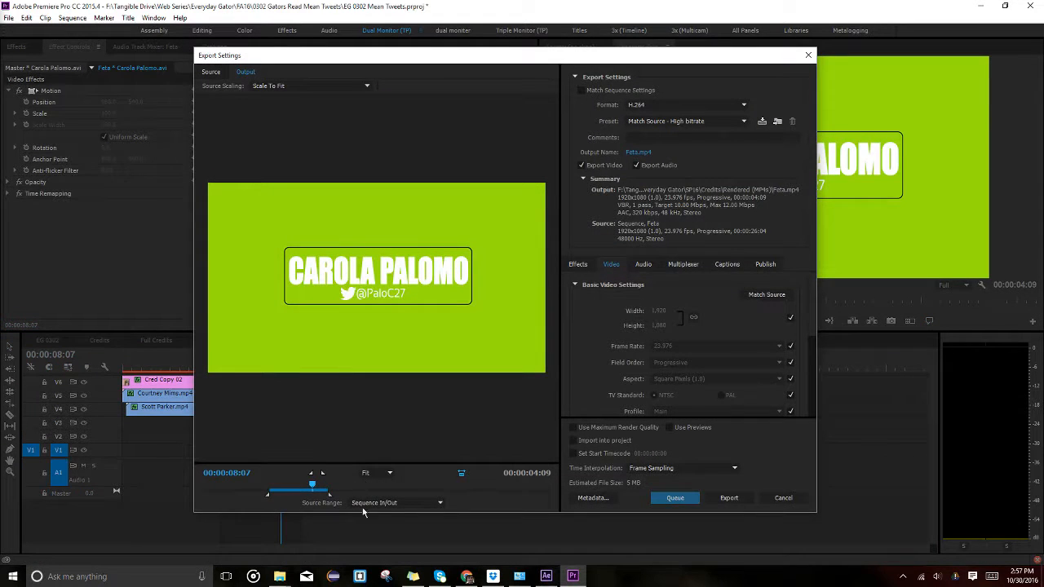
left_click(365, 504)
left_click(376, 517)
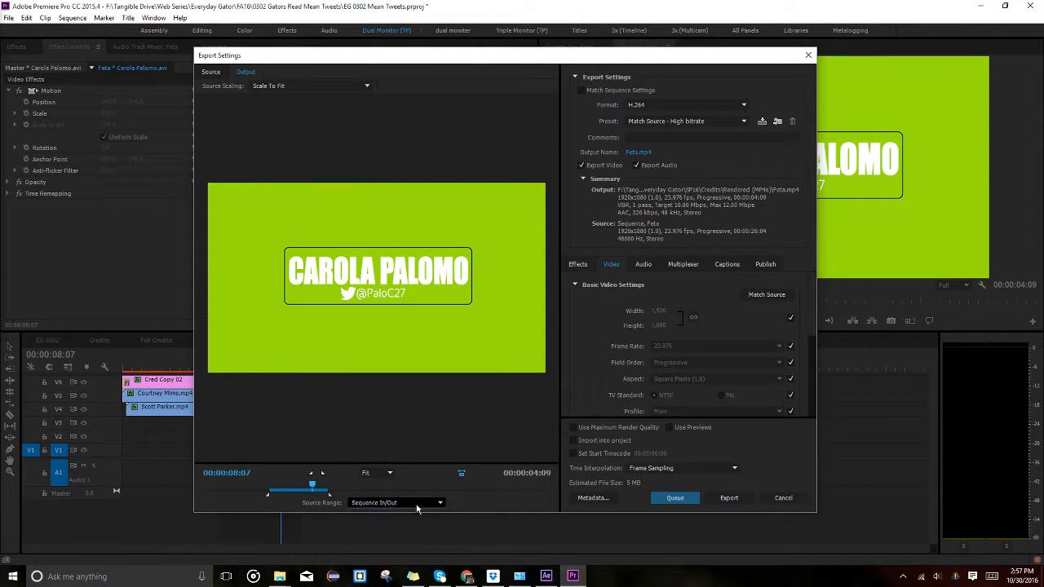
Export the third name card as an MP4 named after that guest.
left_click(638, 155)
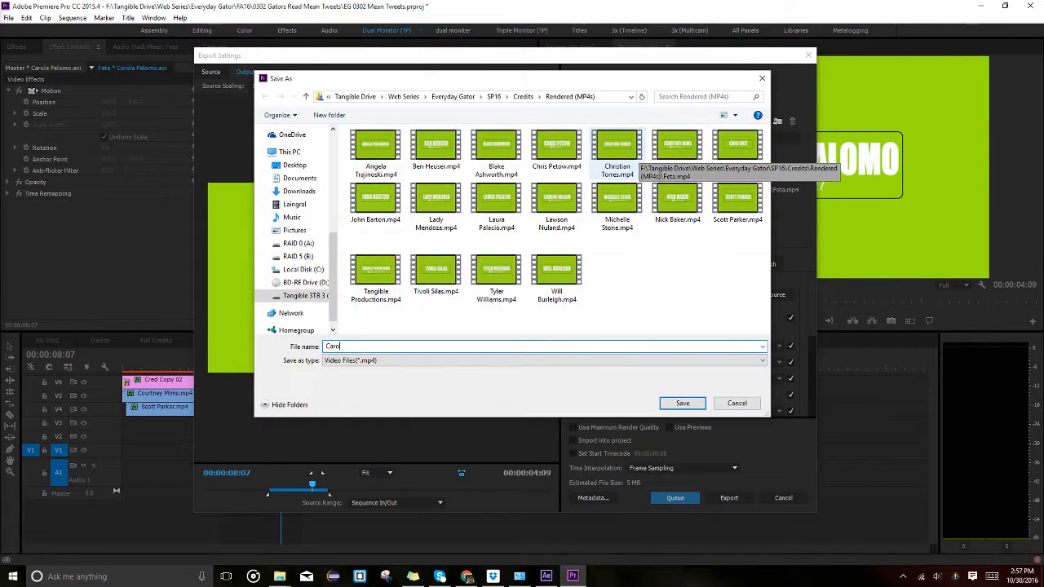
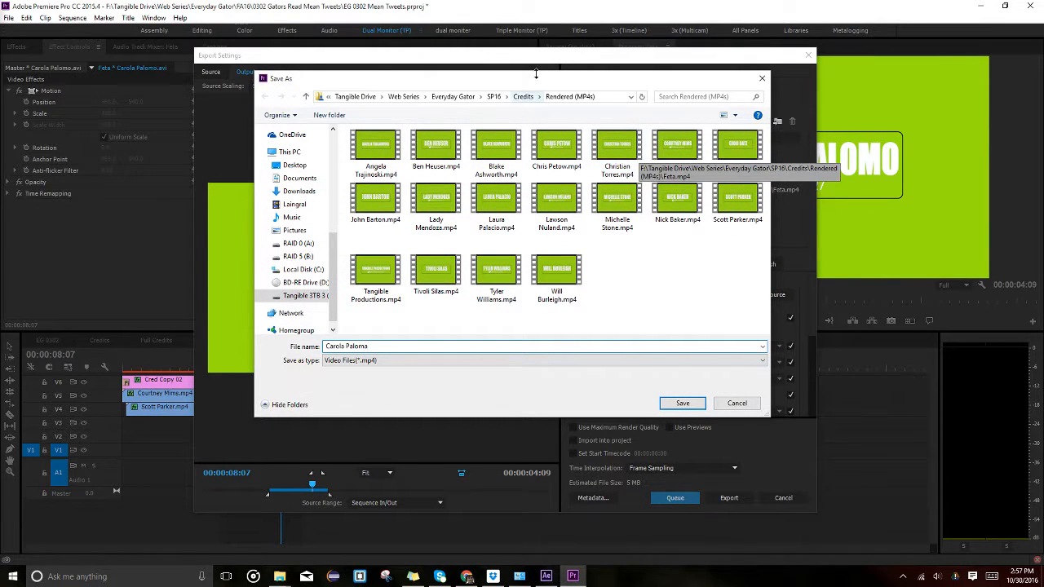
left_click_drag(517, 86, 786, 84)
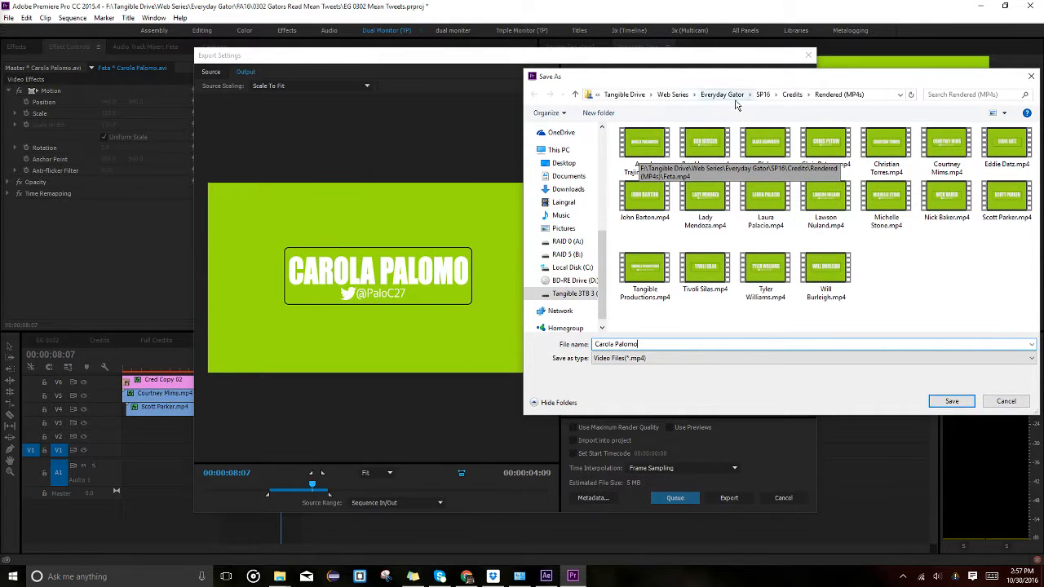
left_click_drag(725, 82, 503, 83)
left_click(730, 399)
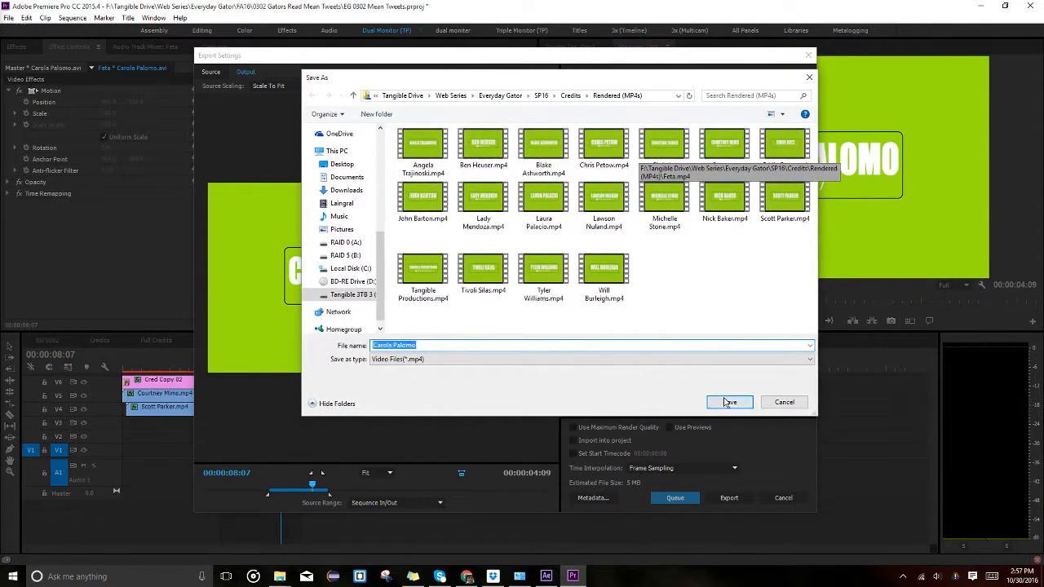
left_click(725, 499)
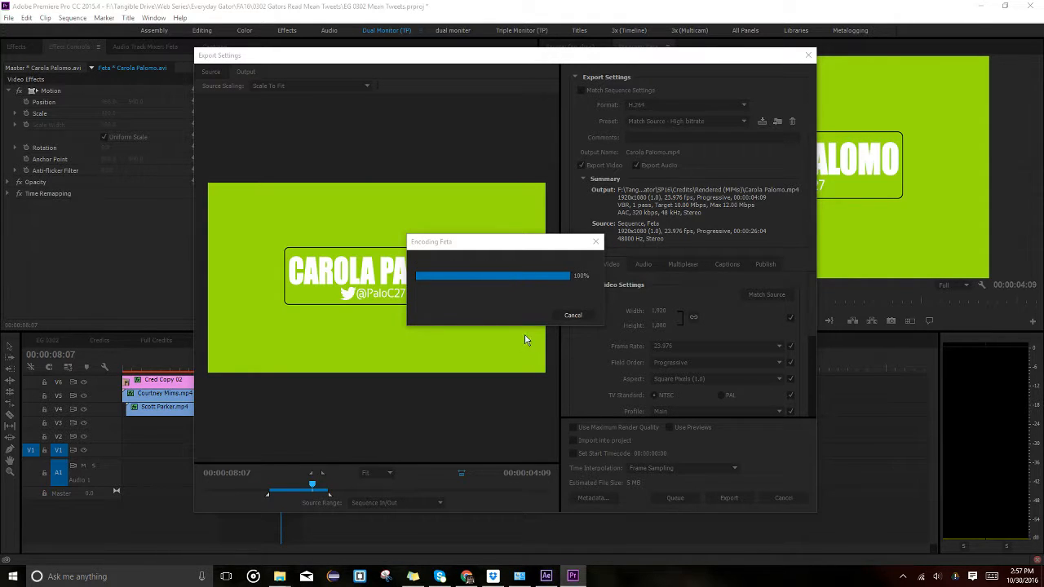
left_click_drag(447, 403, 624, 491)
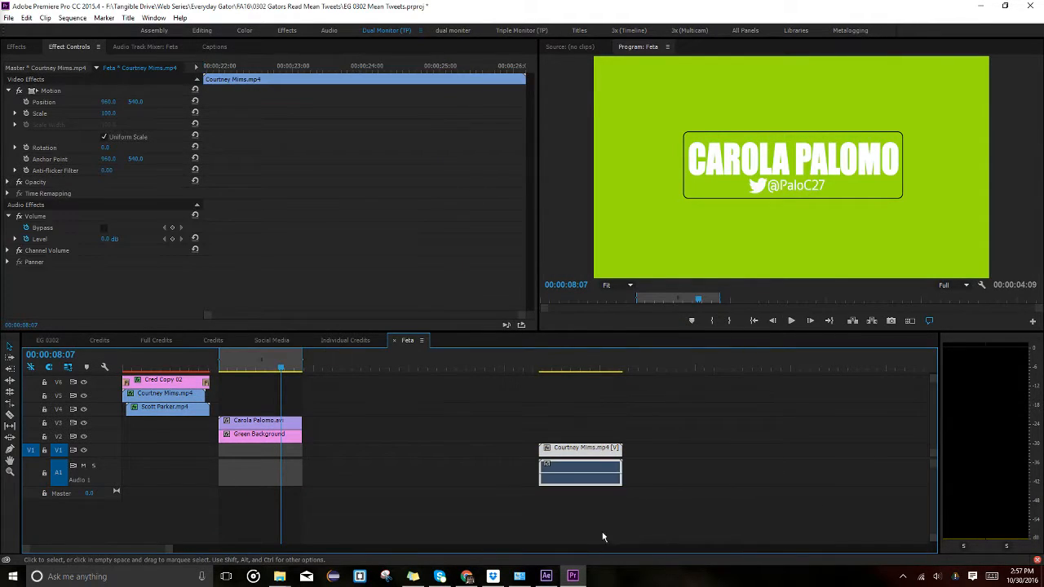
Delete the remaining name cards and Green Background and clear the sequence's In/Out points.
key("Delete")
left_click_drag(429, 519, 244, 374)
key("Delete")
right_click(244, 376)
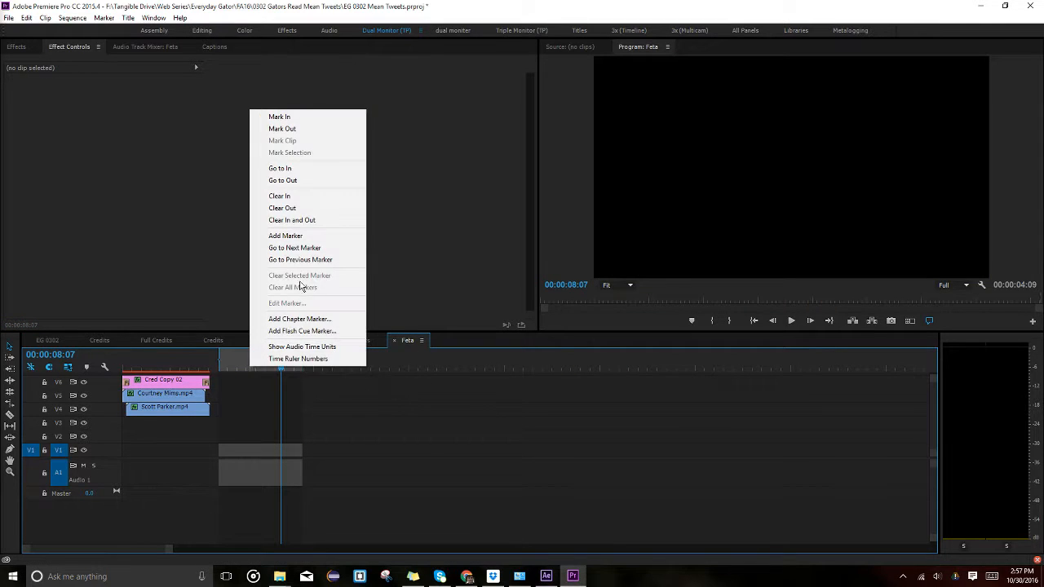
left_click(275, 221)
left_click(168, 362)
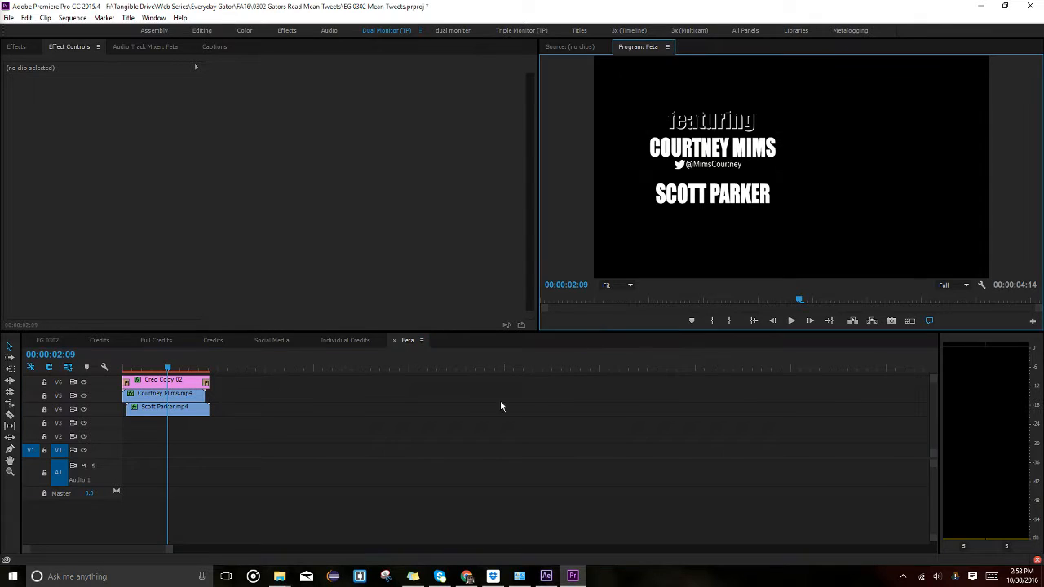
Import the three cast name-card AVI files.
key("ctrl+i")
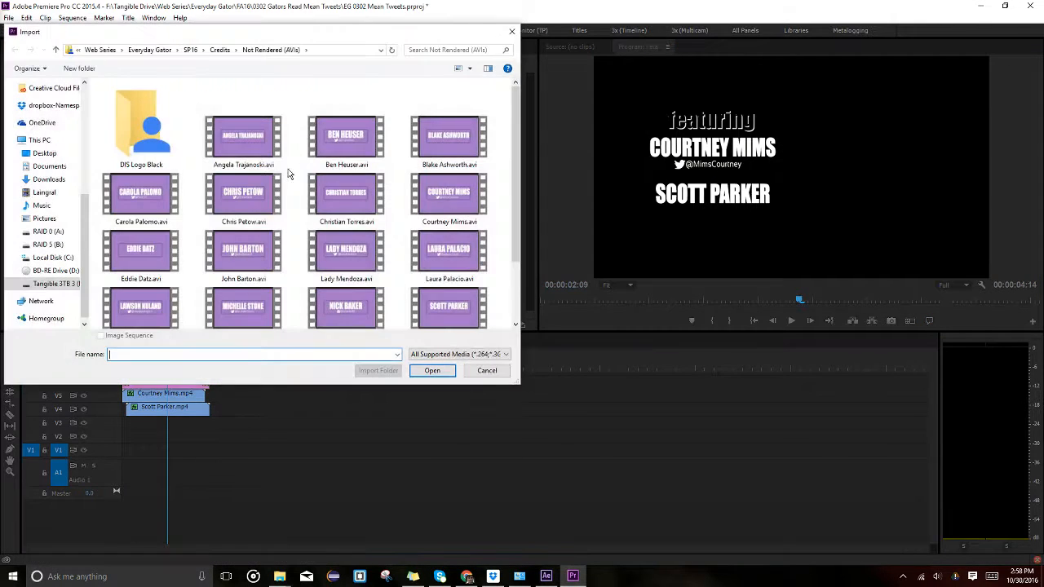
left_click(244, 137)
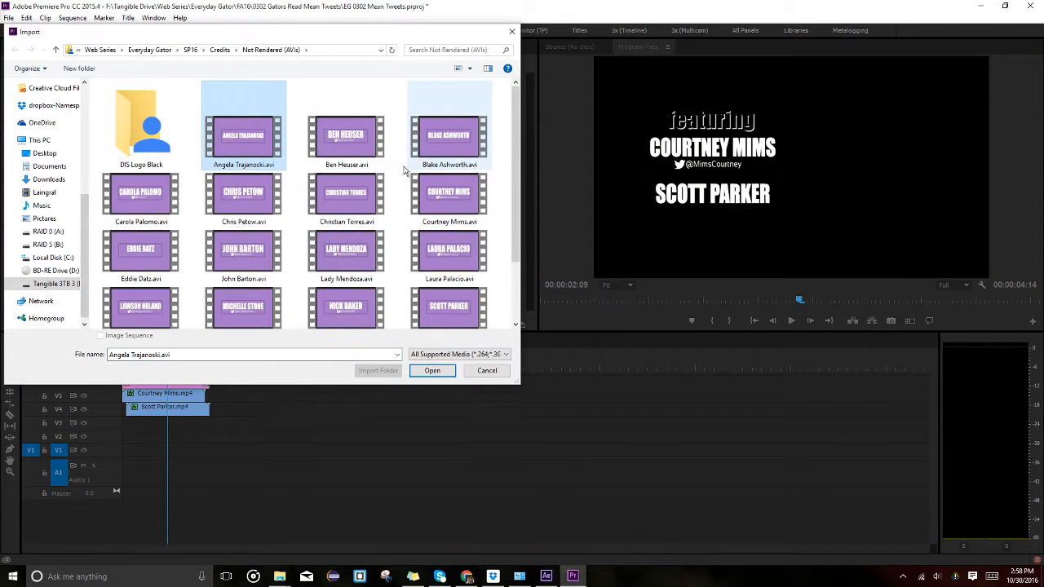
left_click(141, 195, "ctrl")
scroll(367, 245, "down", 2)
left_click(471, 325, "ctrl")
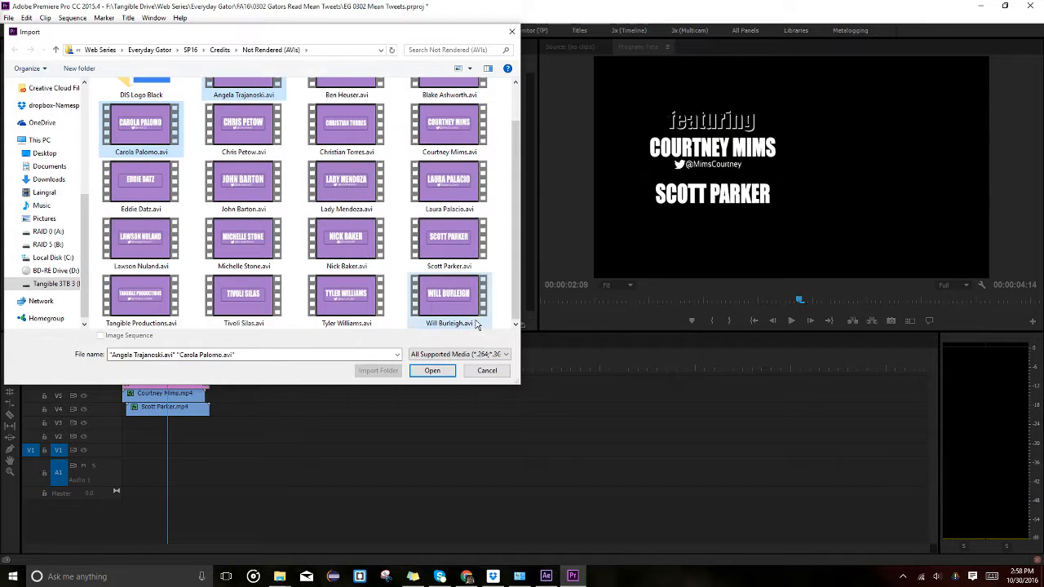
key("Return")
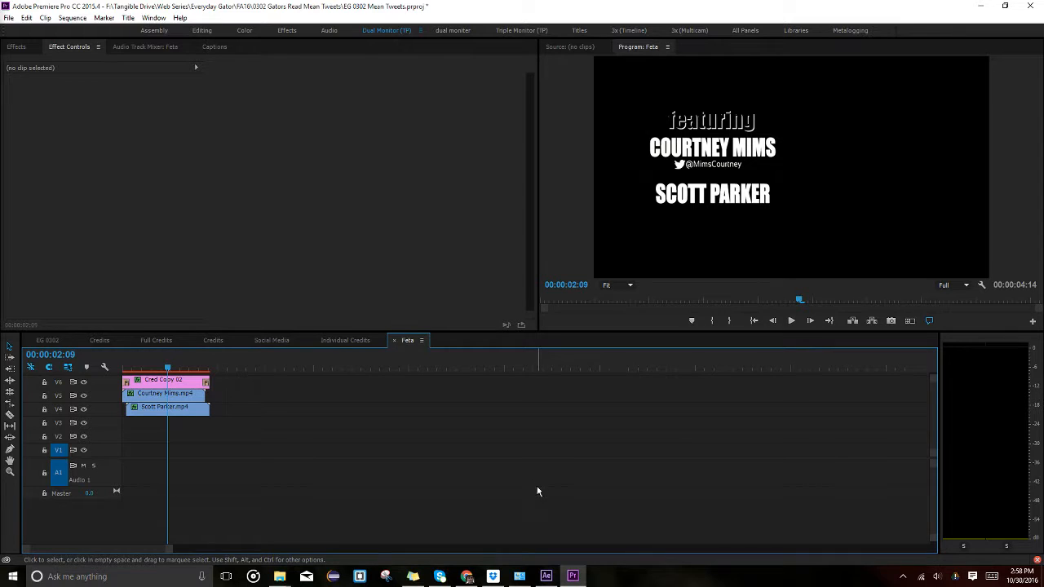
Import the three rendered name-card MP4s from Credits > Rendered (MP4s).
key("ctrl+i")
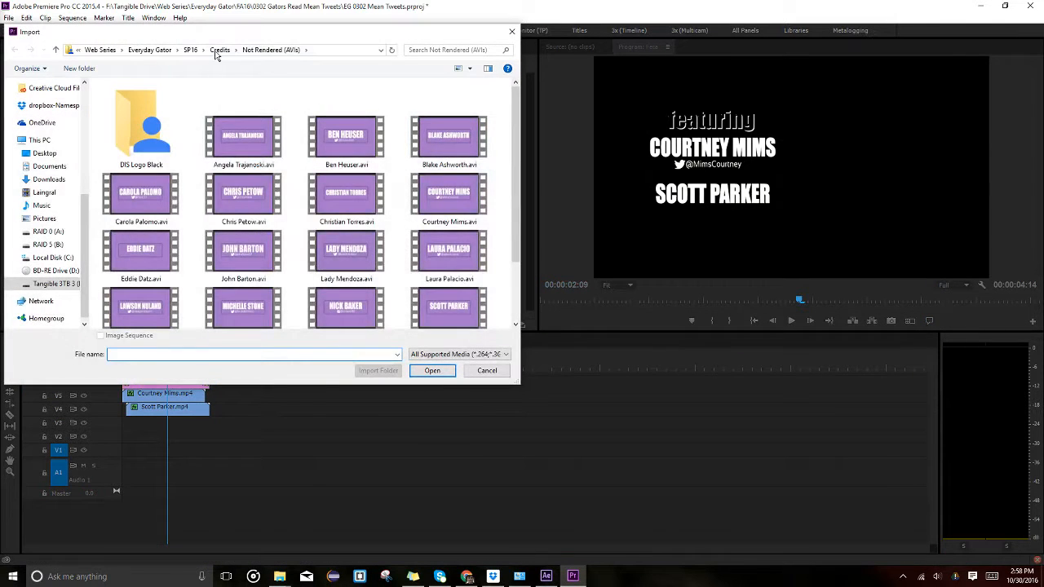
left_click(224, 50)
double_click(187, 119)
left_click(124, 128)
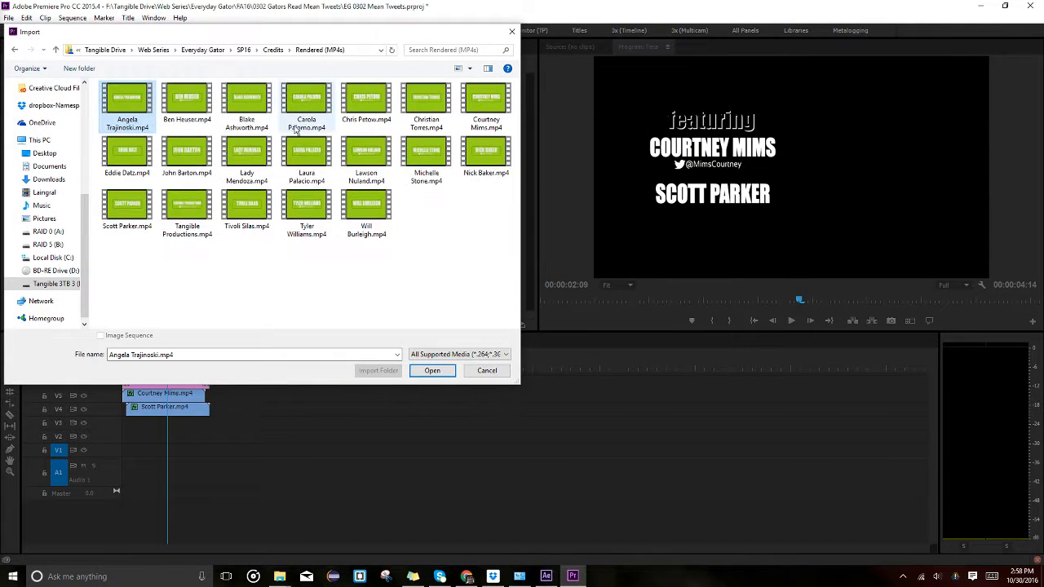
left_click(307, 99, "ctrl")
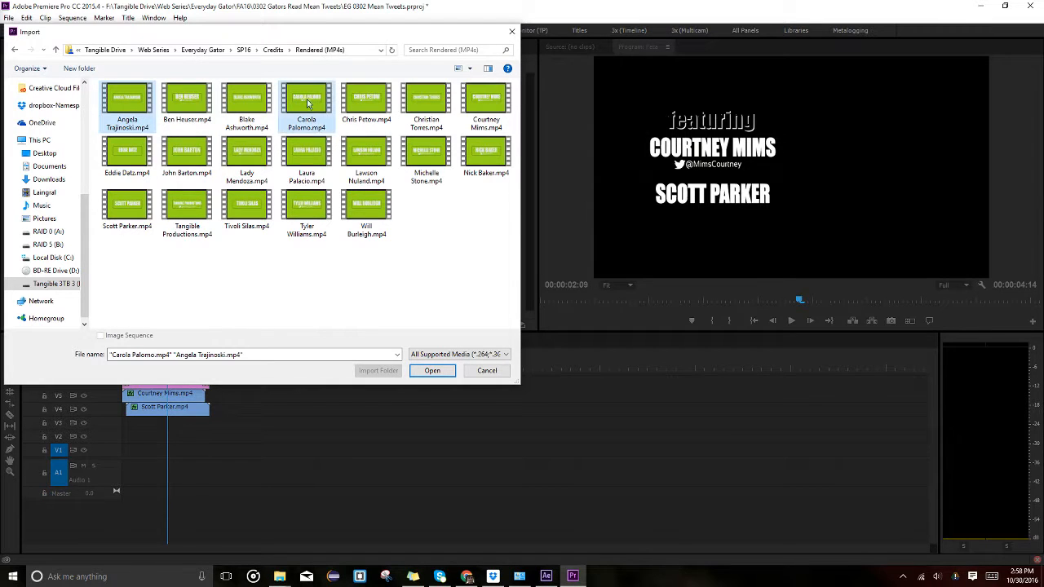
left_click(383, 218, "ctrl")
key("Return")
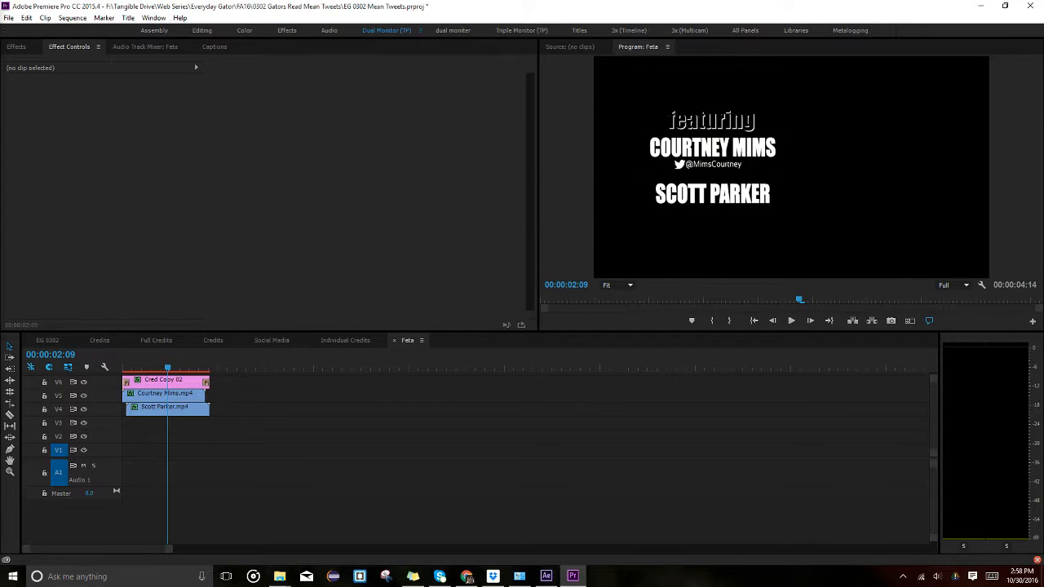
Place the three imported MP4s onto V1/A1 after the featuring title.
left_click_drag(123, 532, 338, 476)
left_click(265, 473)
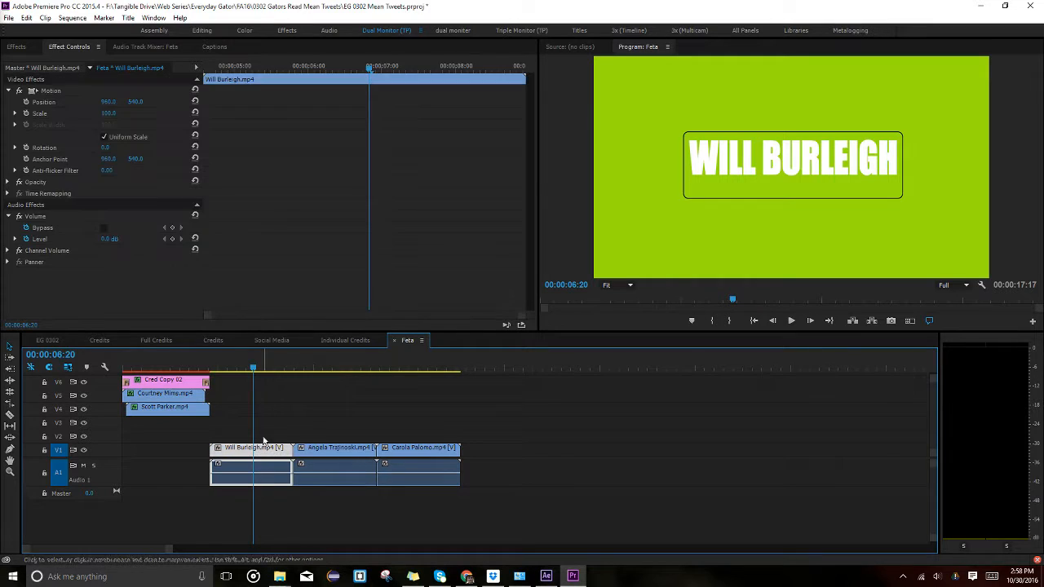
left_click(145, 369)
left_click(255, 368)
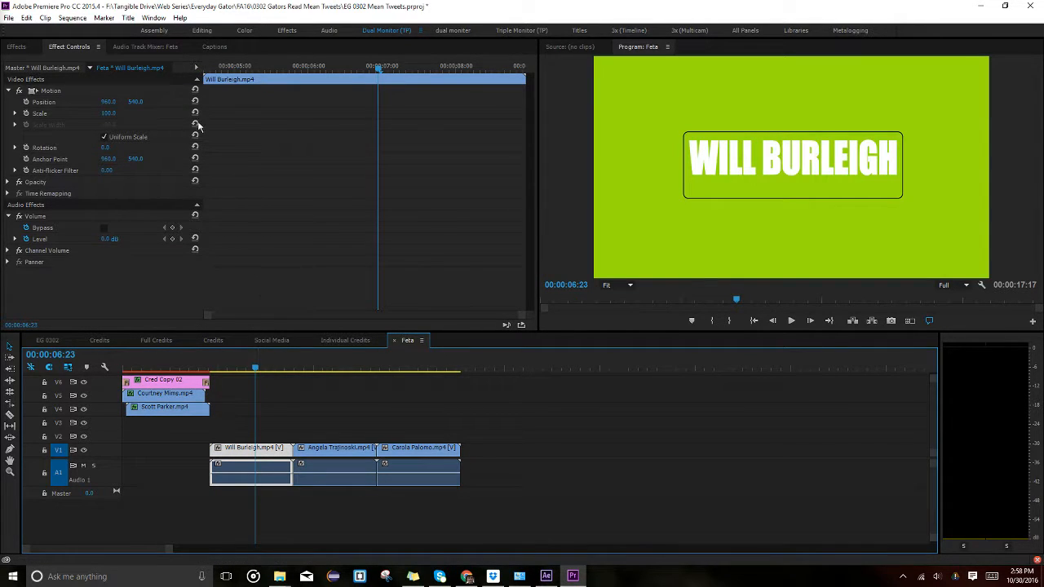
Apply the EG SP16 Credits preset to each of the three new clips.
left_click(20, 47)
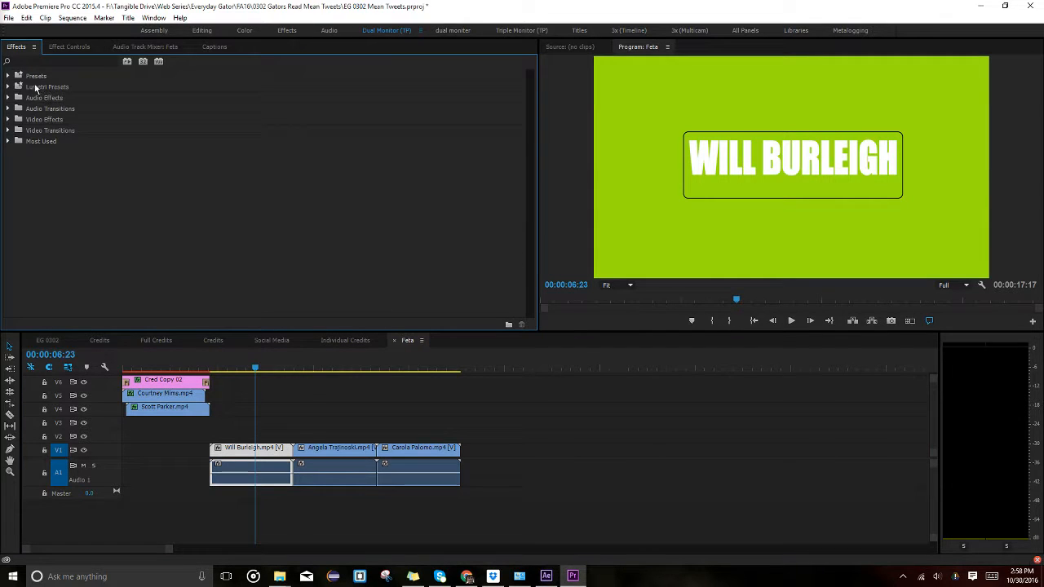
left_click(8, 75)
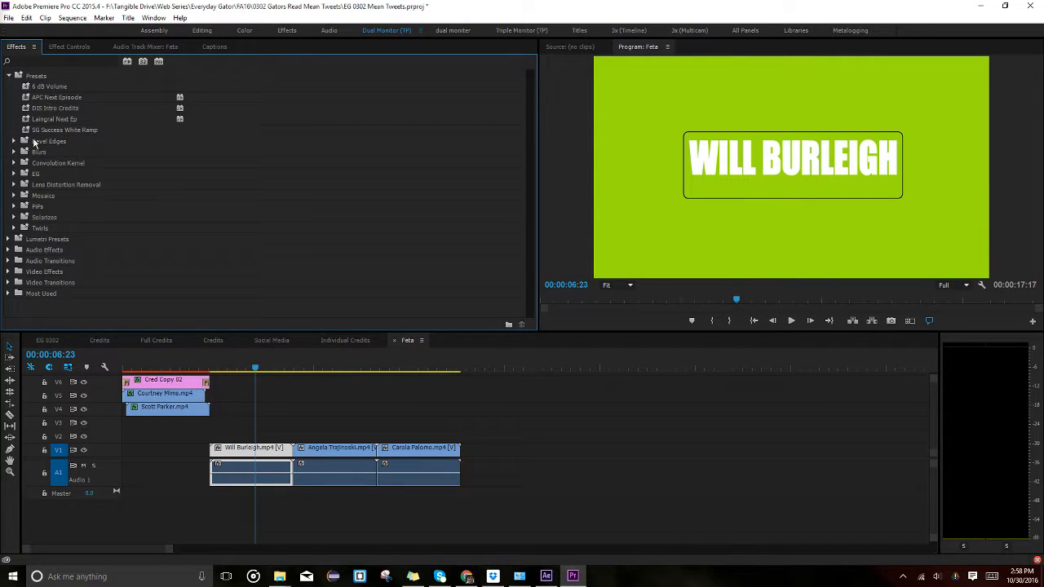
left_click(14, 174)
left_click(51, 238)
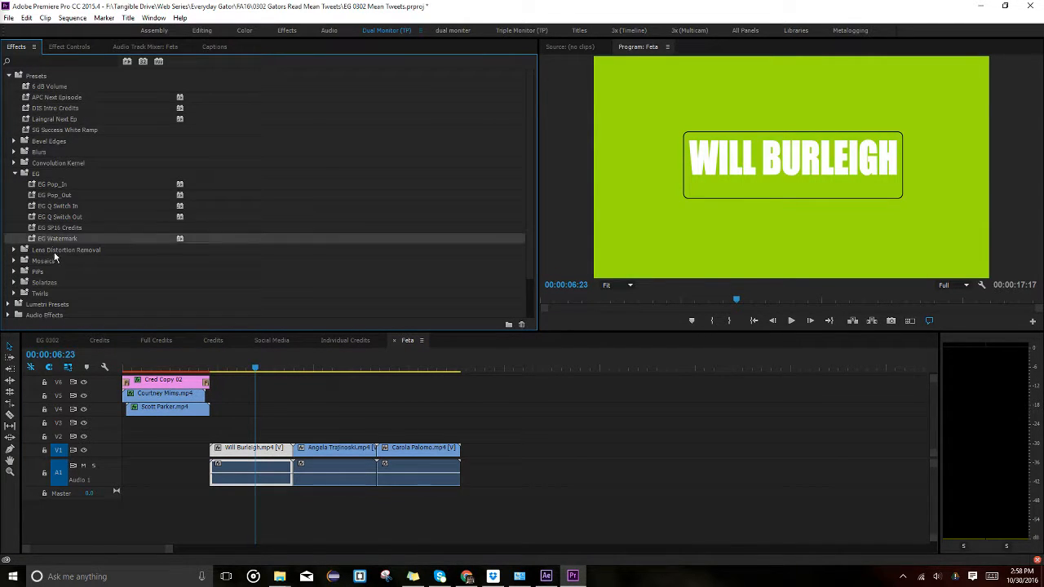
left_click(61, 230)
left_click_drag(83, 240, 276, 458)
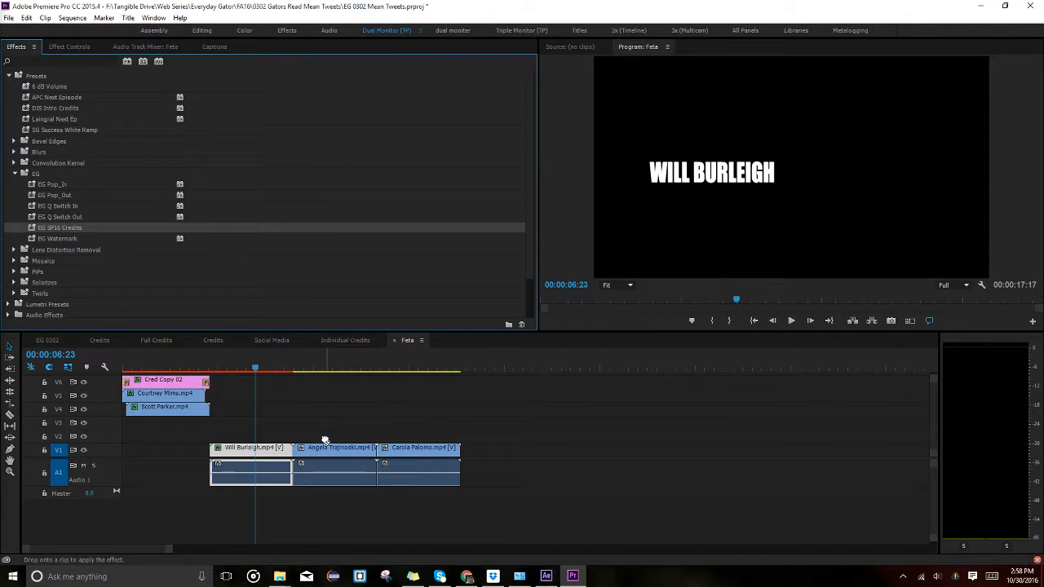
left_click(332, 368)
left_click_drag(75, 230, 333, 454)
left_click(410, 367)
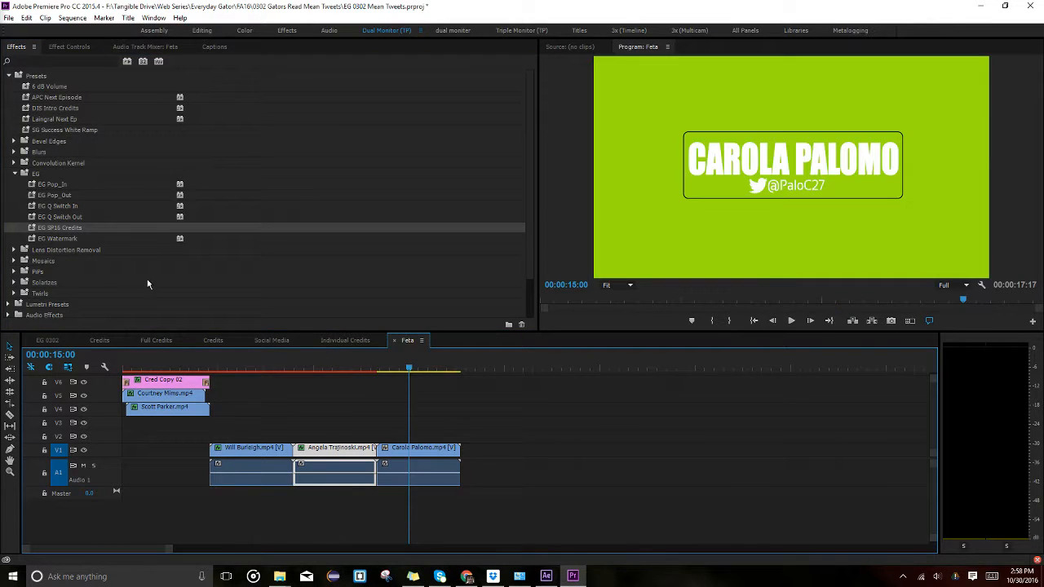
left_click_drag(70, 231, 424, 449)
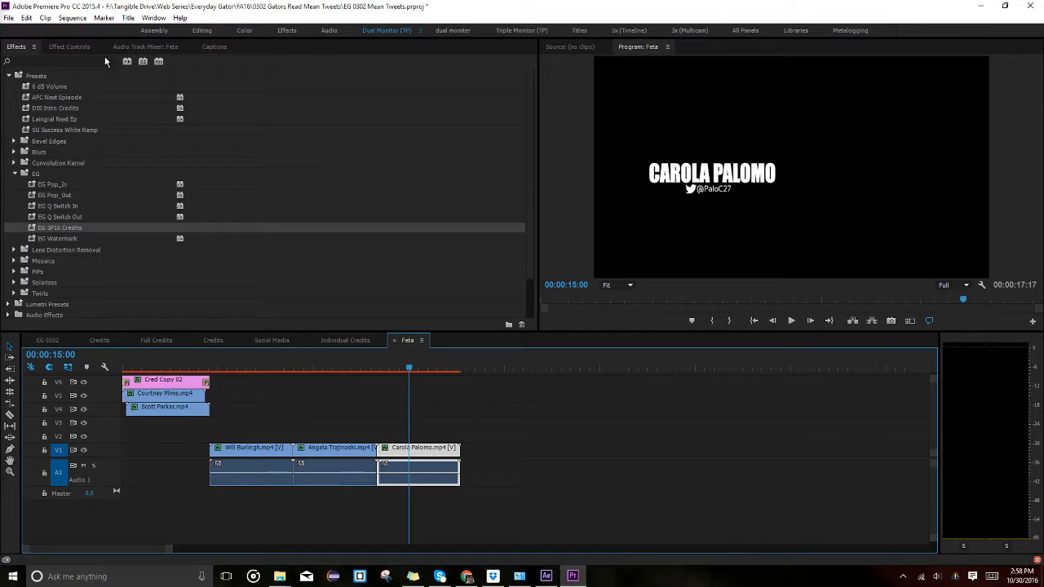
Check the preset's Motion, Scale, Color Key, Drop Shadow and Time Remapping settings in Effect Controls.
left_click(73, 46)
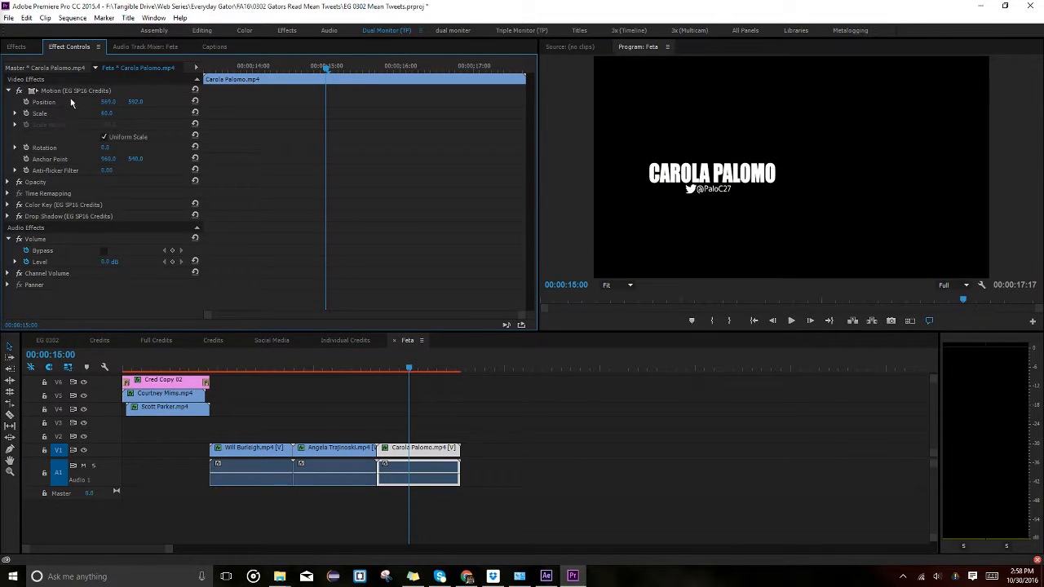
left_click(72, 92)
left_click(81, 110)
left_click(28, 207)
left_click(31, 217)
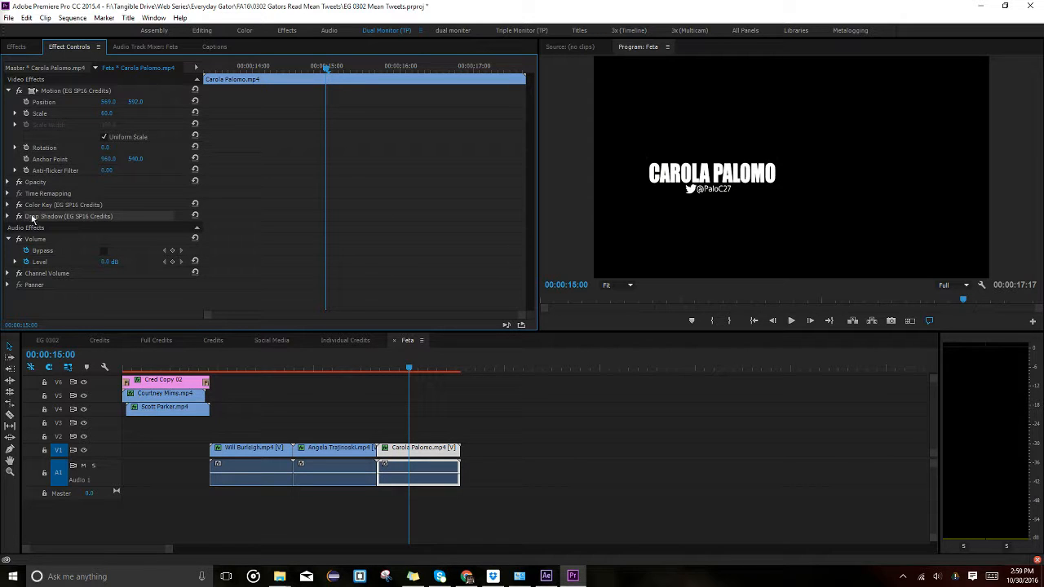
left_click(38, 194)
Delete the new clips' audio and the two old name clips, then stack the name cards at the sequence start.
left_click(362, 427)
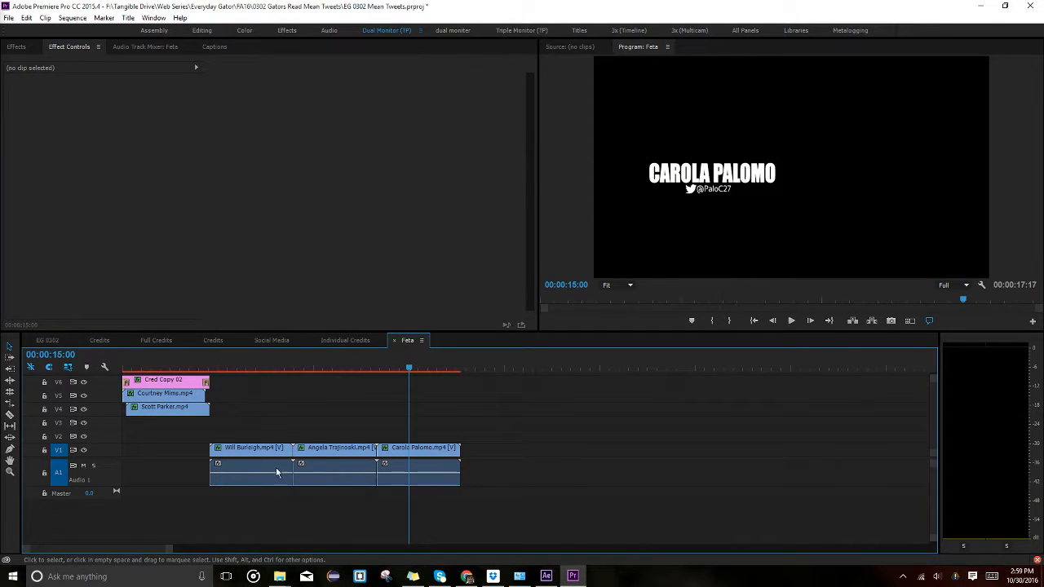
left_click_drag(239, 506, 489, 465)
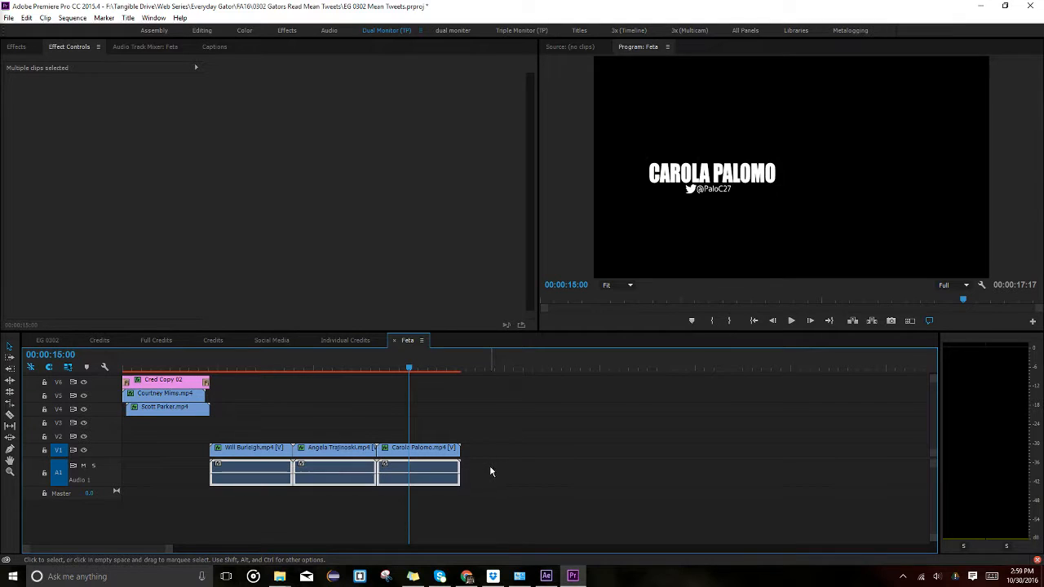
key("Delete")
left_click_drag(270, 450, 274, 403)
left_click_drag(226, 431, 189, 434)
left_click_drag(196, 470, 147, 391)
key("Delete")
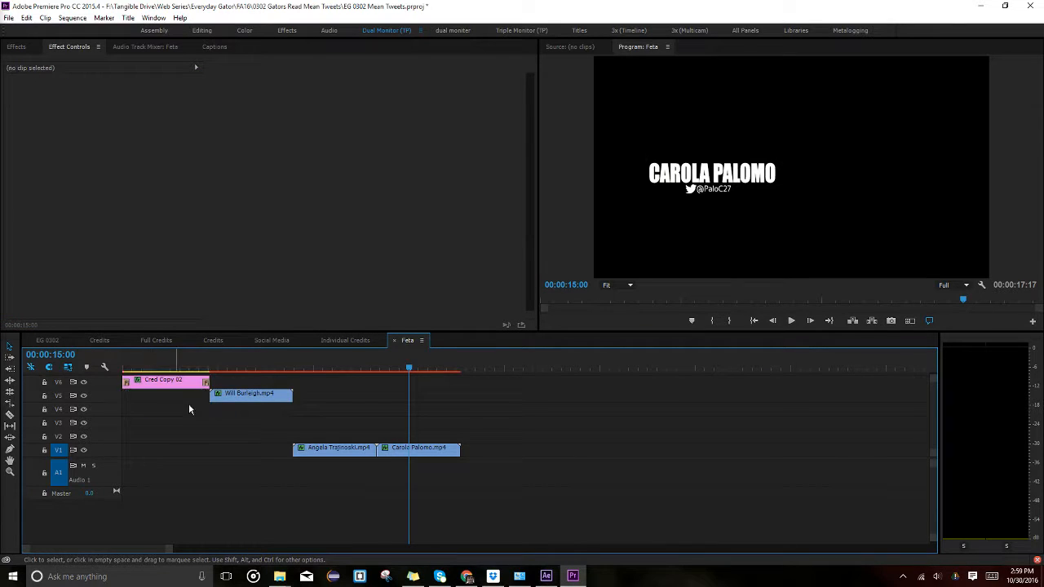
left_click_drag(222, 400, 134, 400)
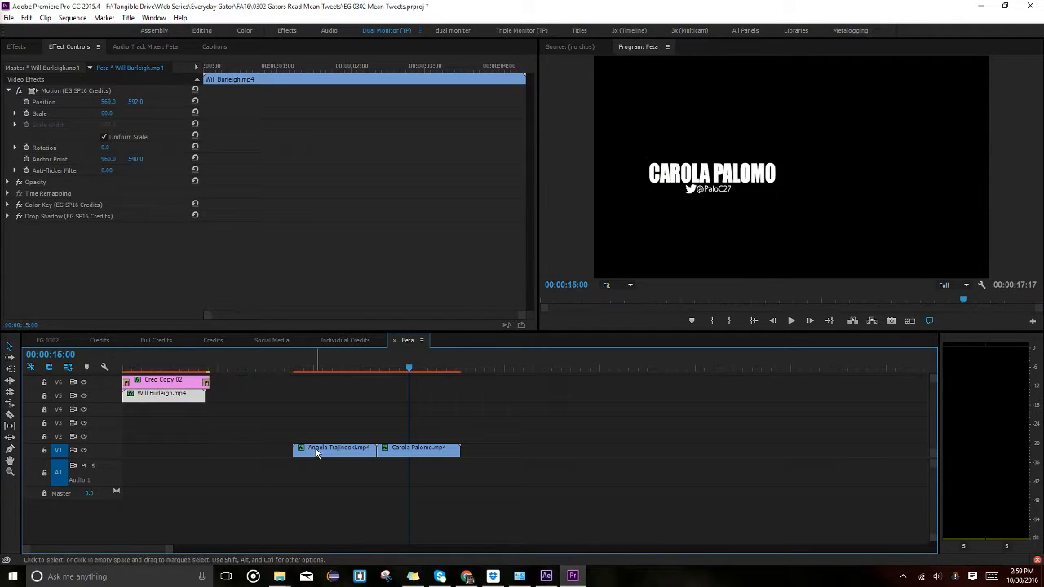
left_click_drag(322, 451, 156, 416)
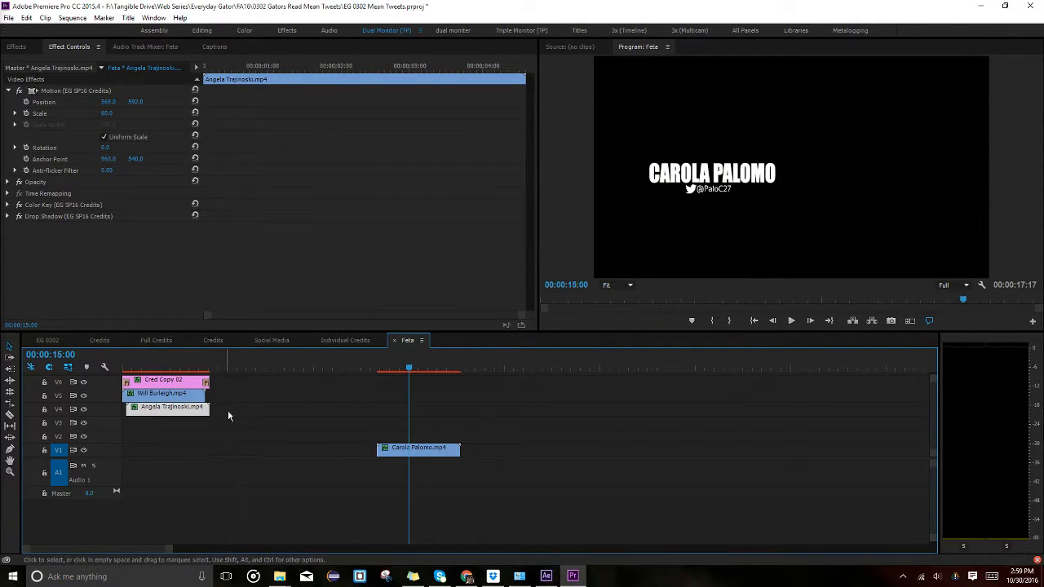
Stack the third name card and extend the Cred Copy 02 title to 00:00:04:19.
key("shift+Up")
key("shift+Up")
key("shift+Up")
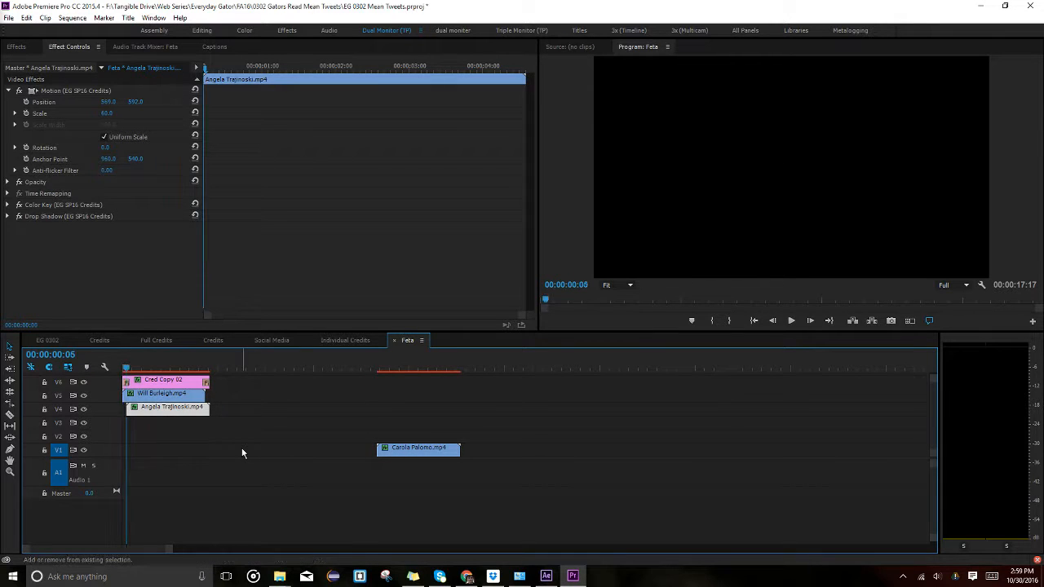
key("shift+Down")
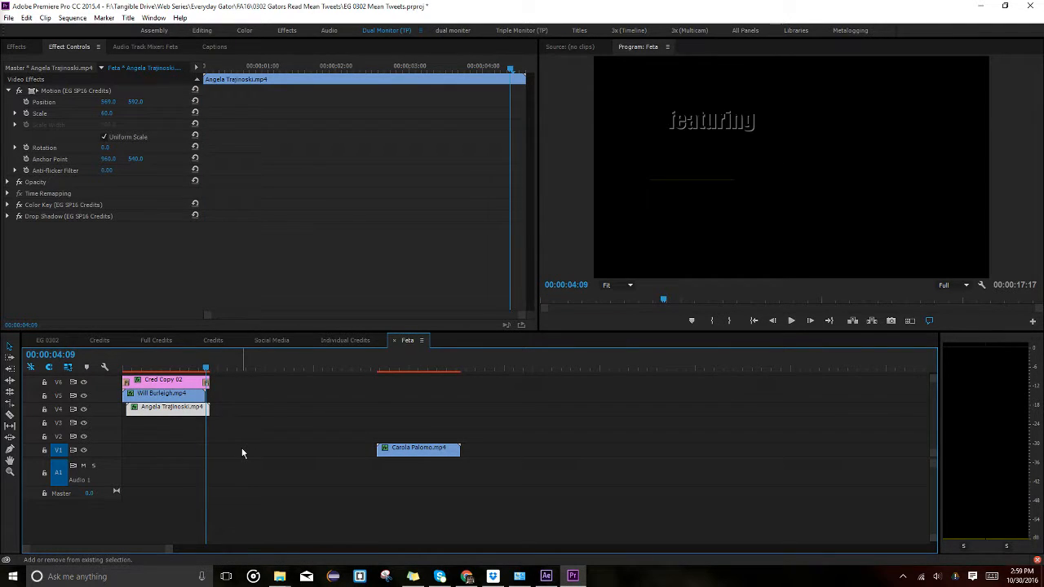
key("shift+Right")
left_click(82, 340)
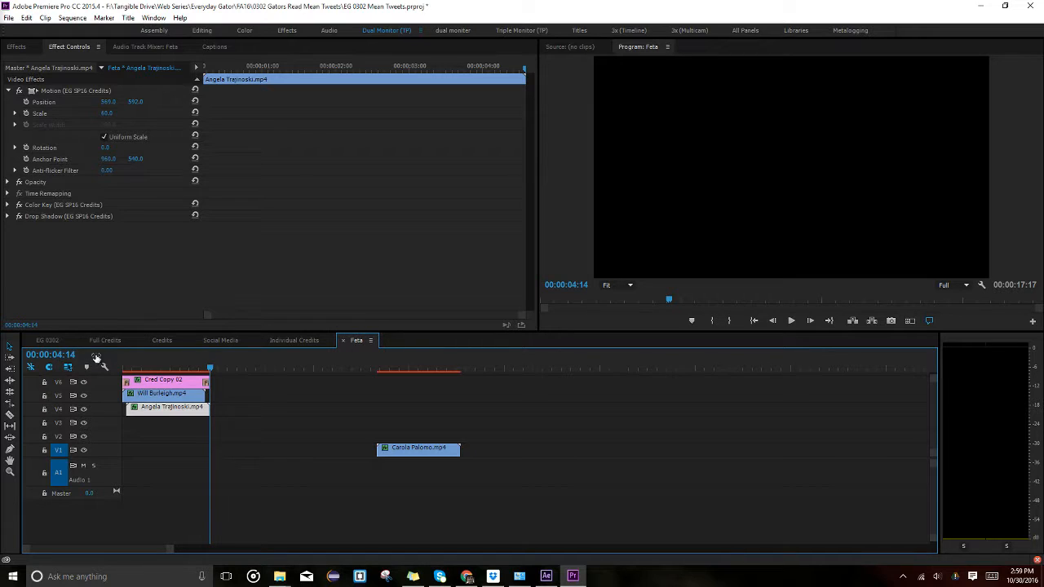
left_click(88, 354)
type("19")
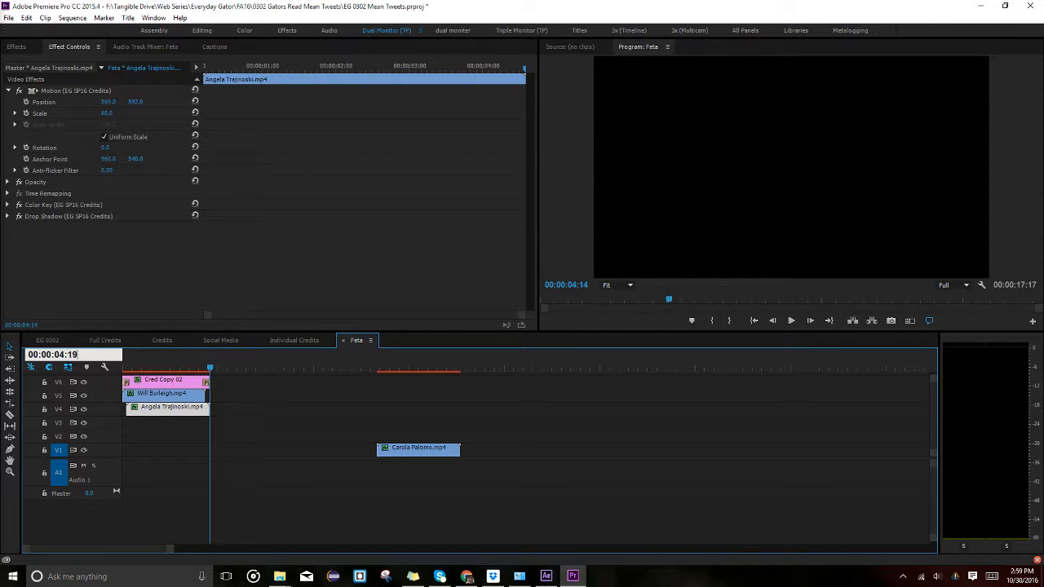
key("Return")
left_click_drag(419, 449, 173, 421)
left_click_drag(216, 378, 213, 379)
left_click(175, 367)
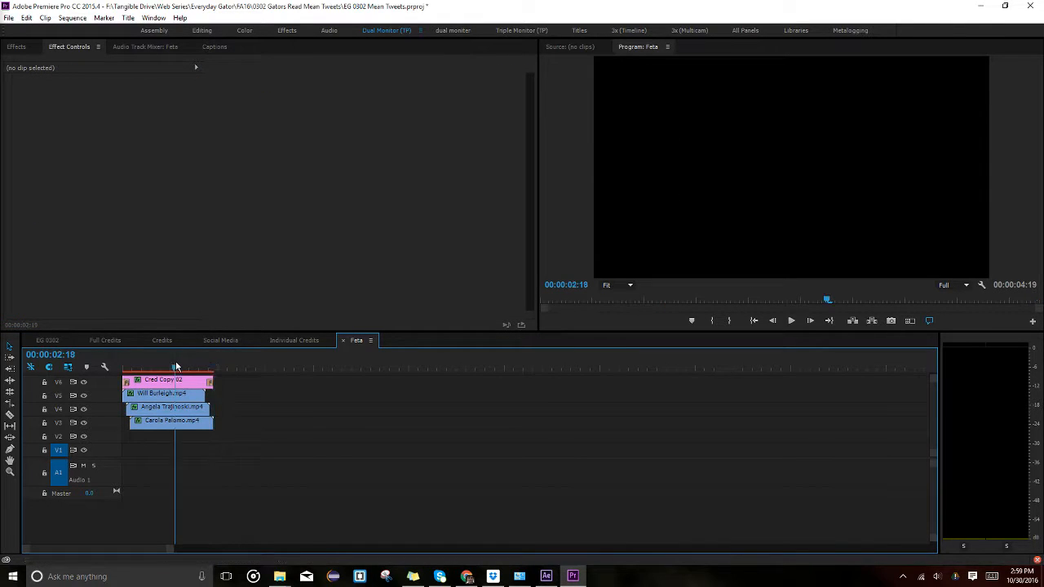
scroll(221, 493, "down", 2)
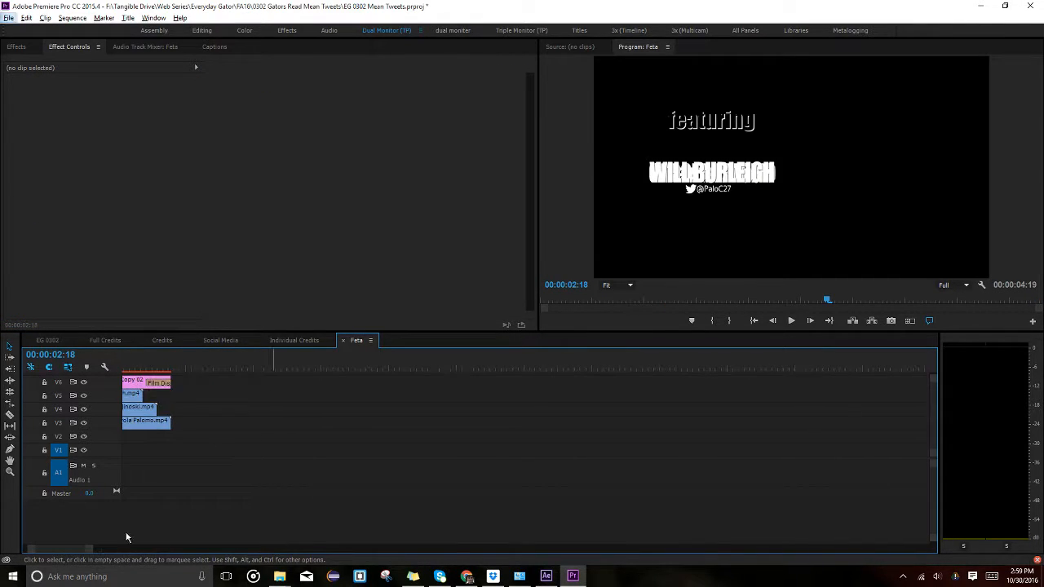
Copy the _0202.MOV mug footage from Individual Credits into Feta, aligned to the sequence start.
left_click(292, 341)
left_click(258, 448)
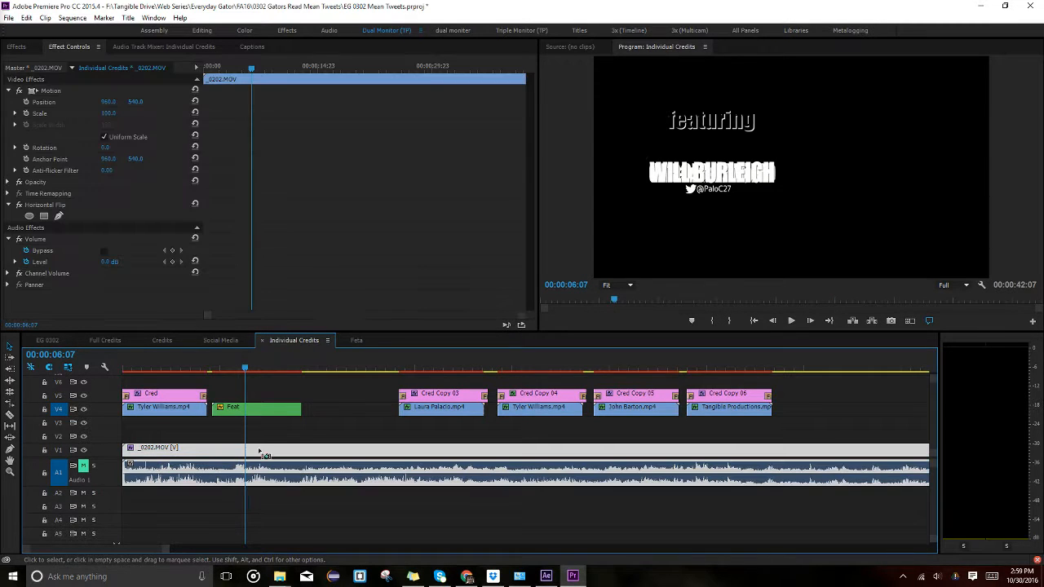
key("shift+e")
left_click(328, 384)
left_click(357, 340)
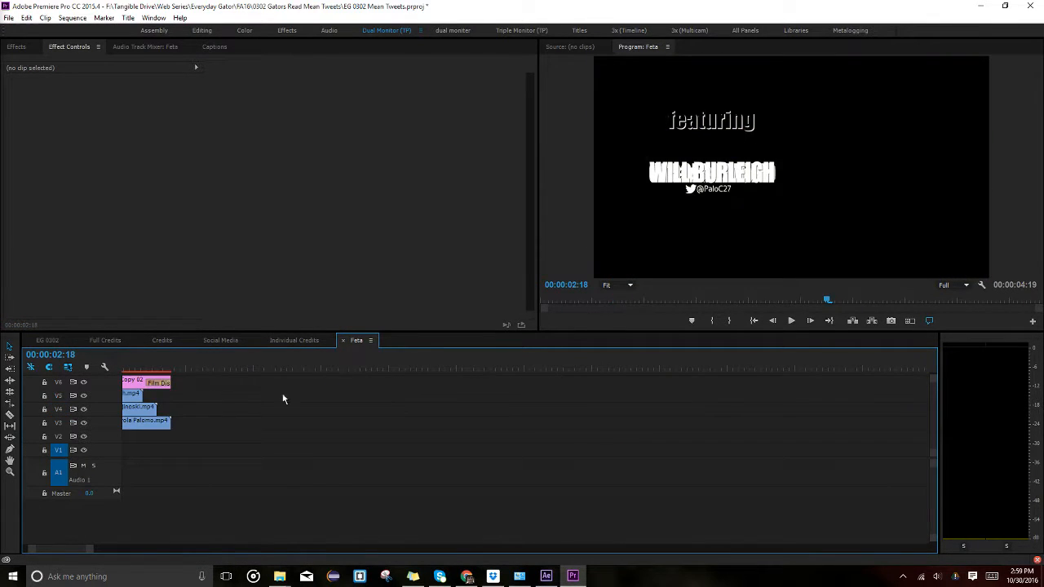
left_click(256, 447)
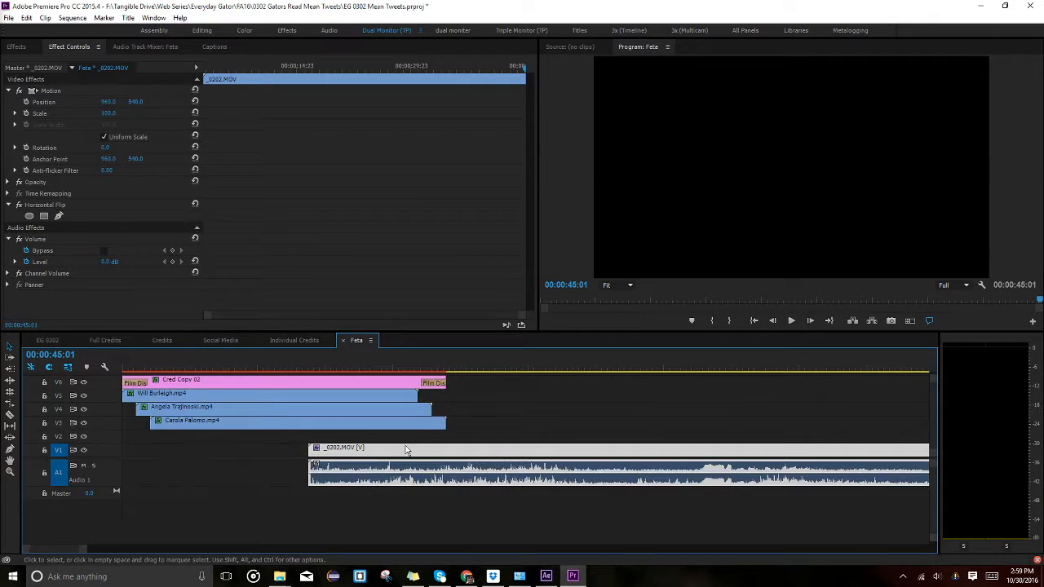
left_click(386, 363)
left_click(207, 343)
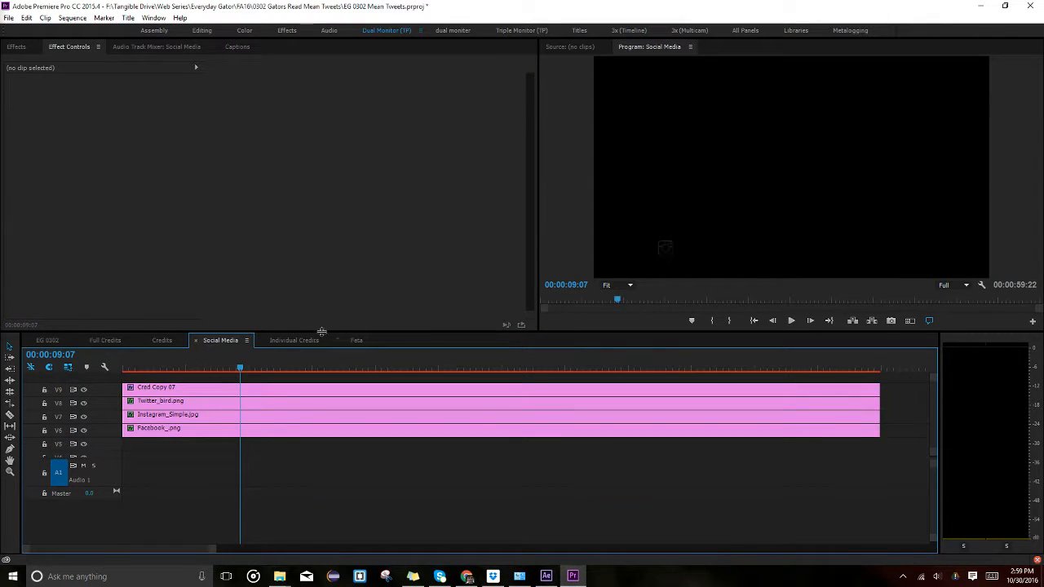
left_click(357, 340)
left_click(204, 372)
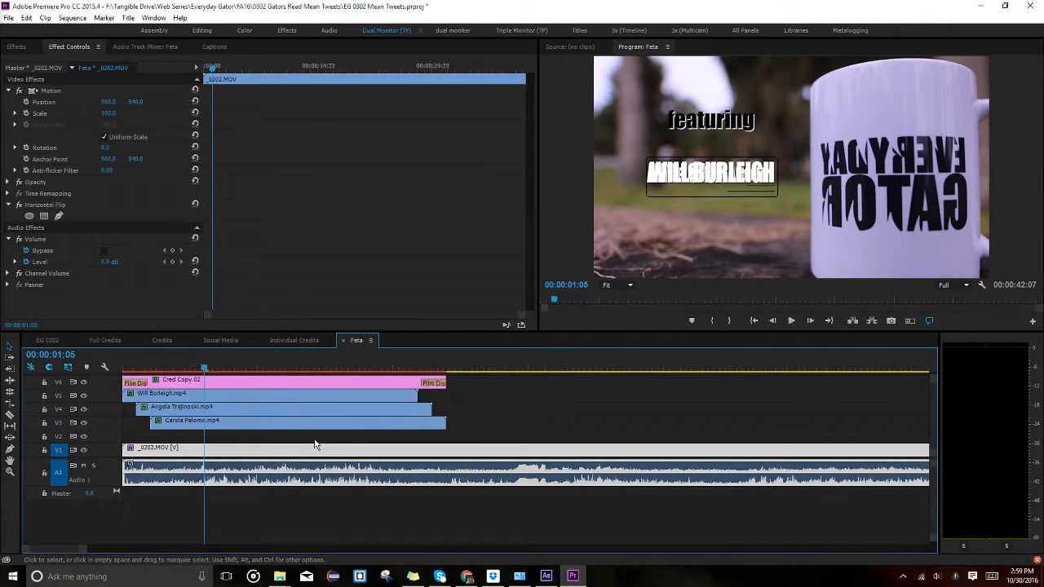
left_click(209, 397)
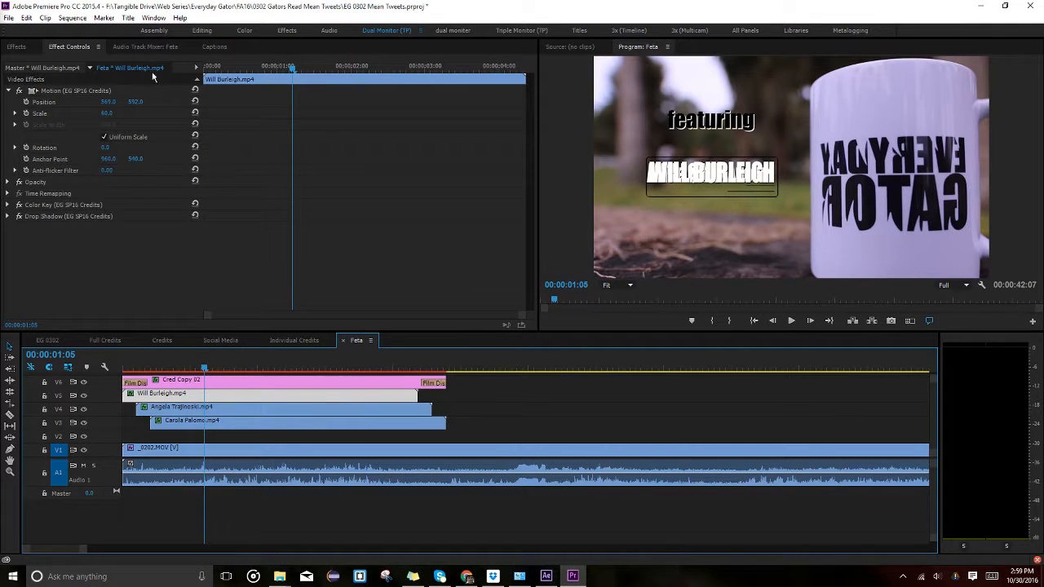
left_click_drag(134, 101, 269, 101)
left_click(246, 421)
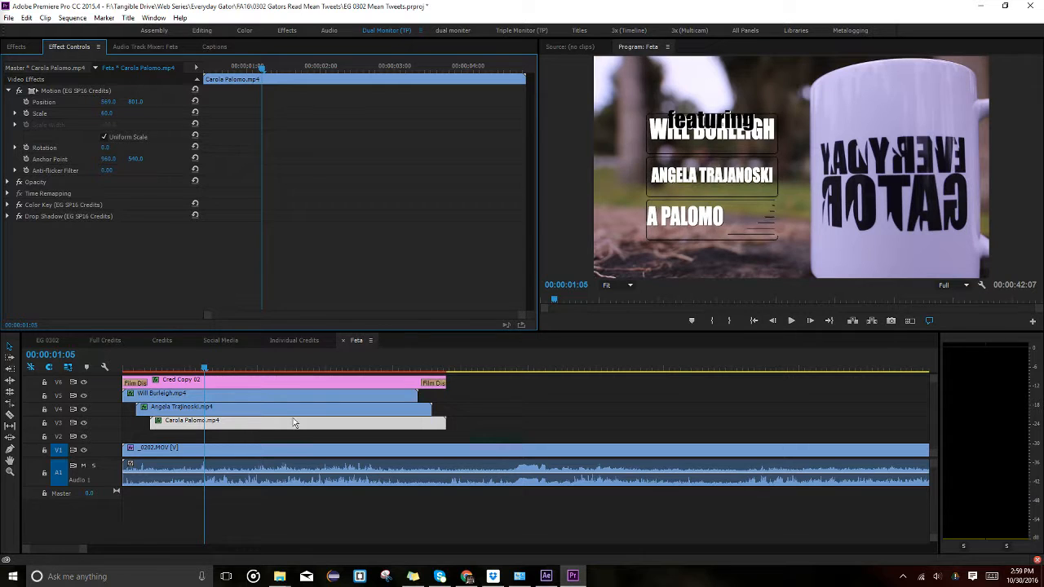
Scale the Cred Copy 02 featuring title to 70 and position it at 855, 313.
left_click(253, 382)
left_click_drag(141, 99, 70, 99)
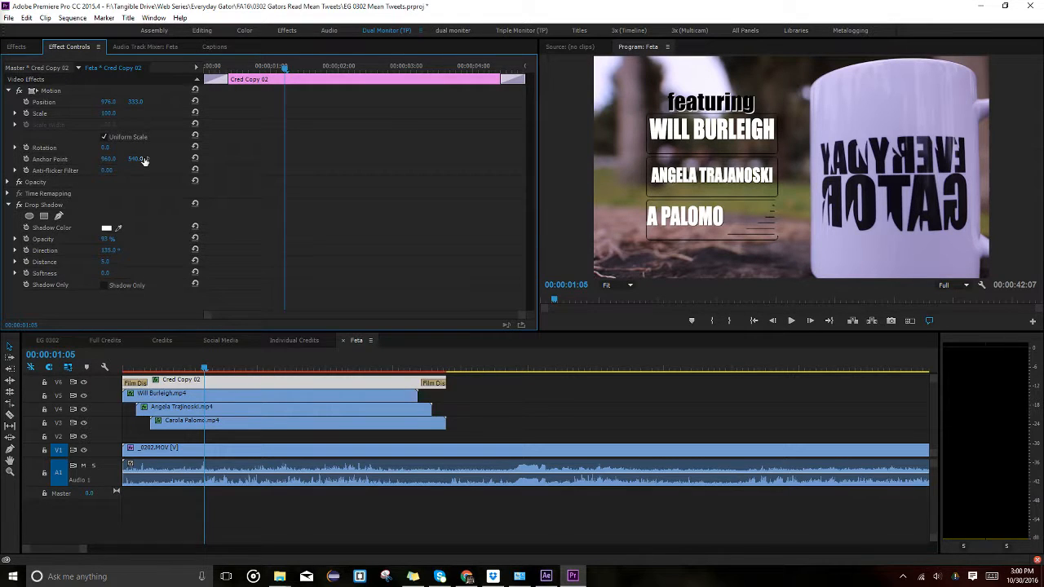
left_click(111, 102)
key("Return")
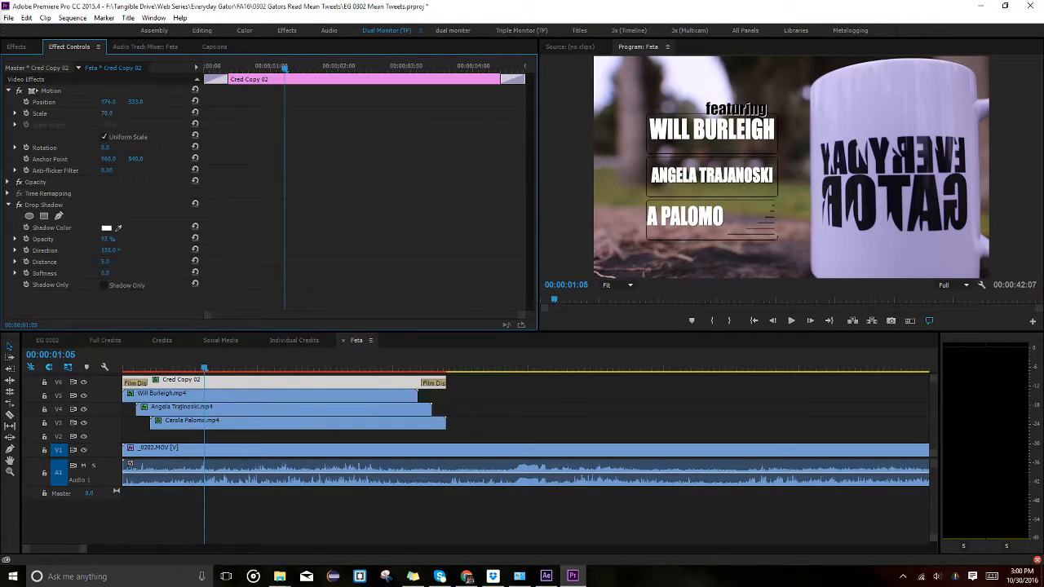
left_click_drag(709, 108, 712, 103)
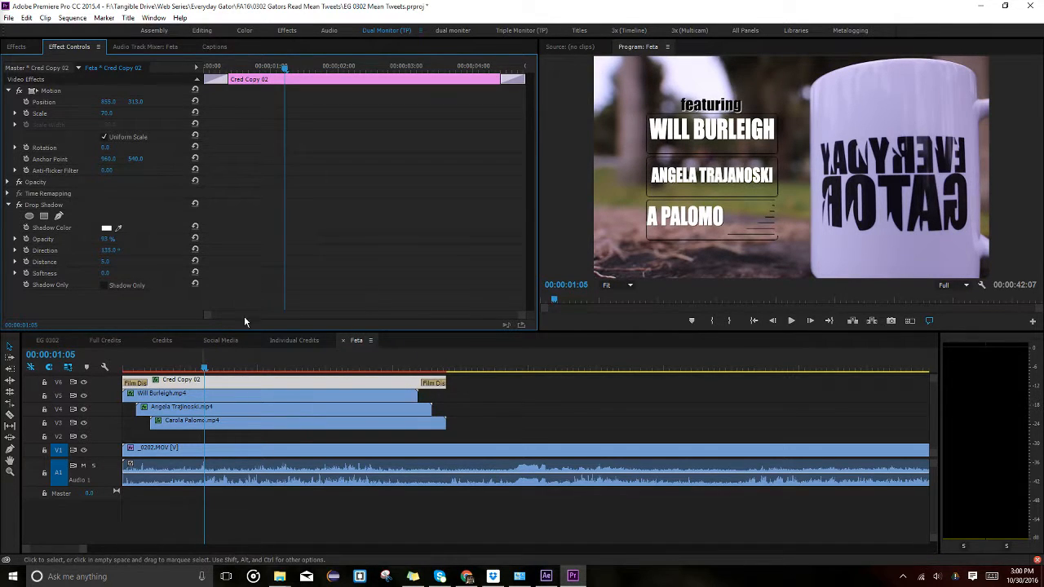
left_click(175, 355)
key("Home")
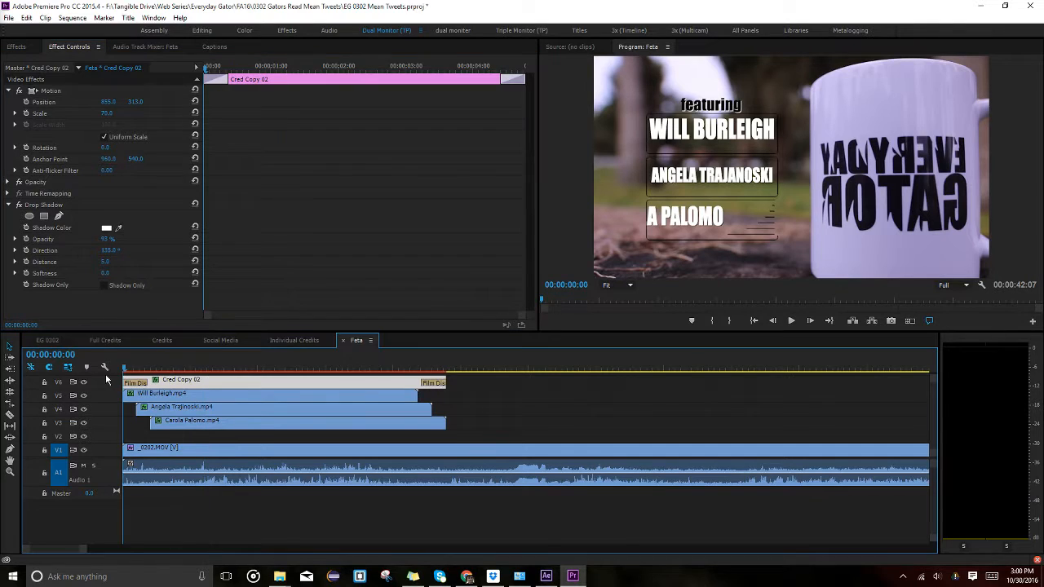
Mute A1, play back the featuring credits, then delete the _0202.MOV mug footage from Feta.
left_click(82, 466)
key("space")
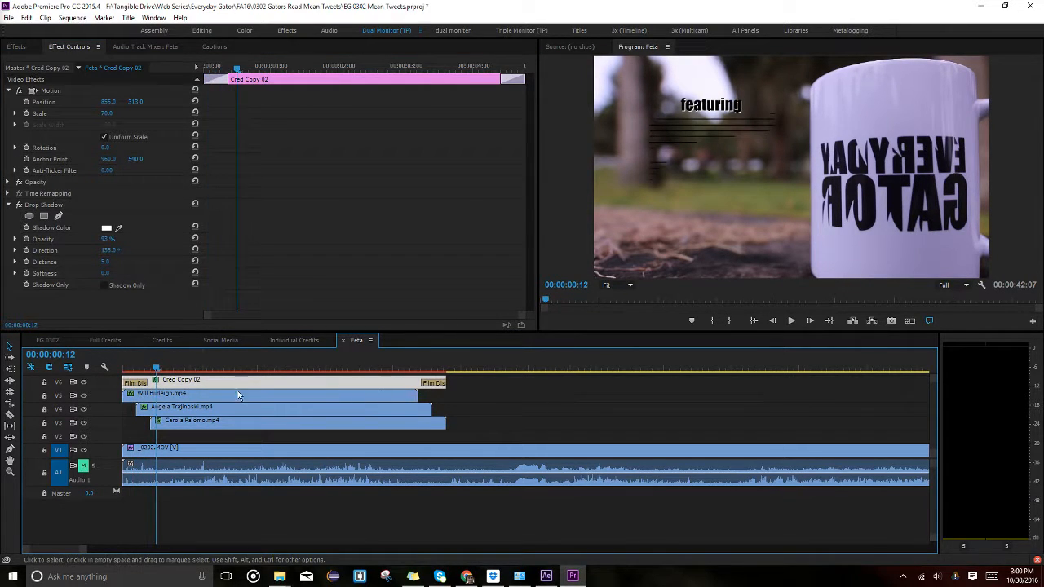
key("Home")
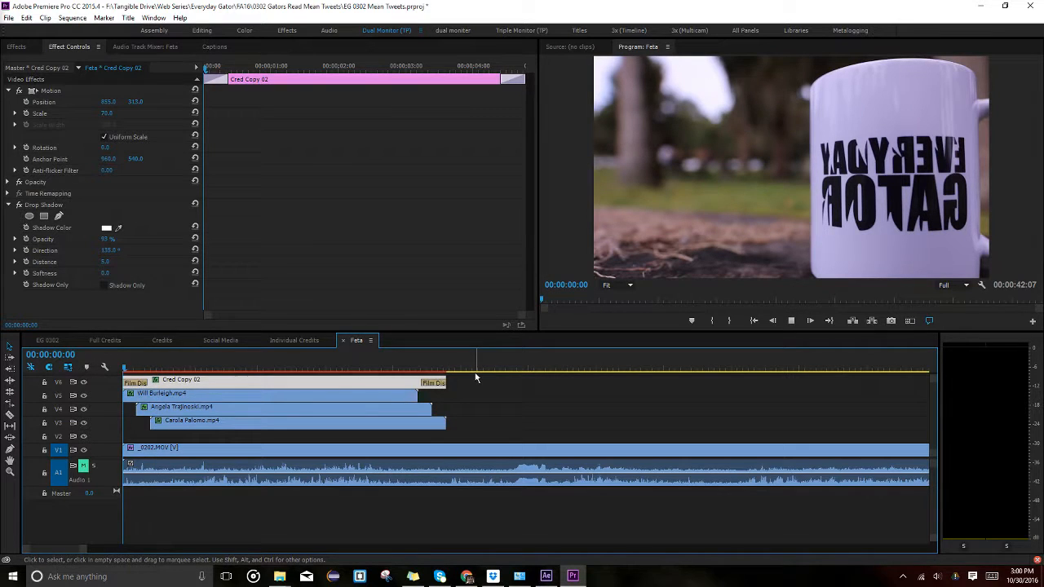
key("space")
key("j")
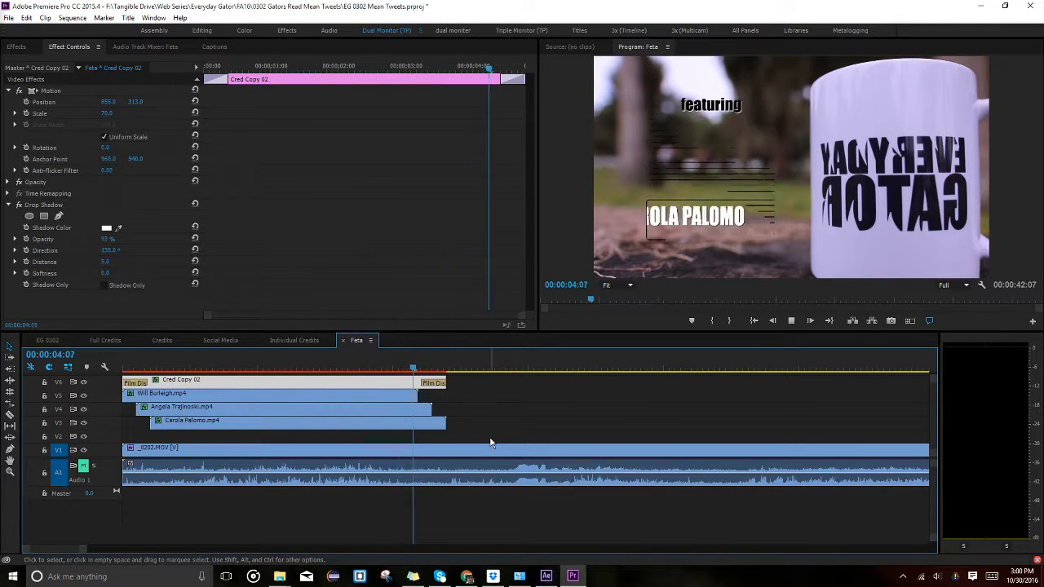
key("space")
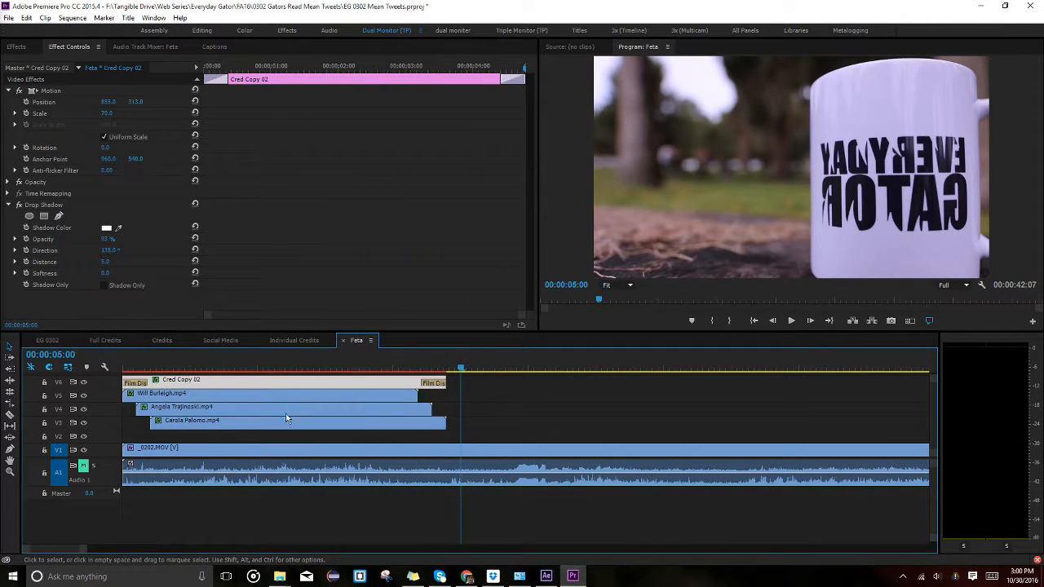
left_click(444, 450)
key("Delete")
In Individual Credits, lengthen the Feat clip slightly and raise the cast list's Position Y.
left_click(295, 340)
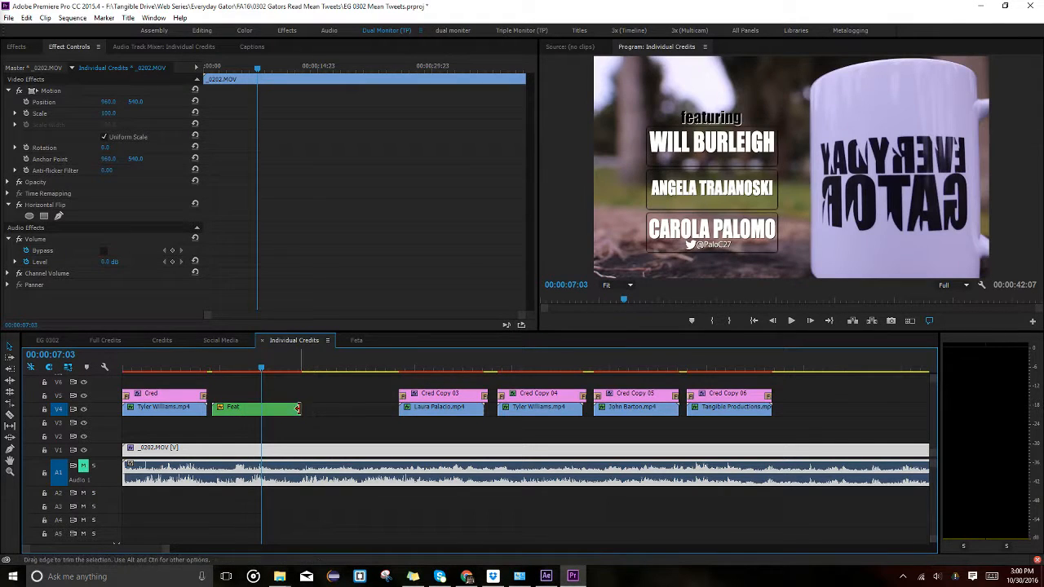
left_click_drag(300, 408, 305, 410)
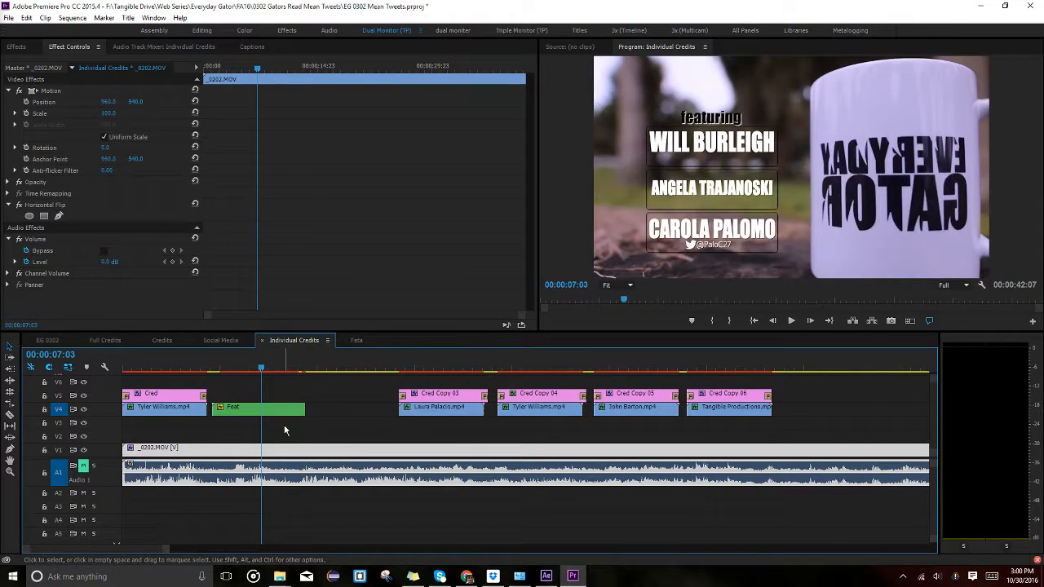
left_click(224, 408)
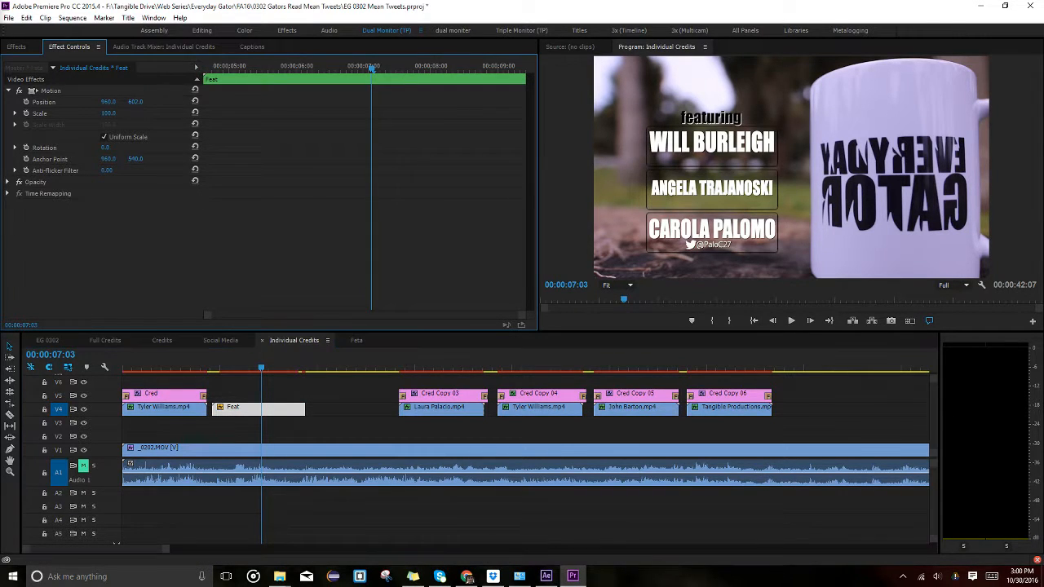
left_click_drag(136, 103, 75, 104)
left_click(208, 339)
Check the featuring credits in the Credits sequence and turn off V1 output to hide the mug footage.
left_click(104, 340)
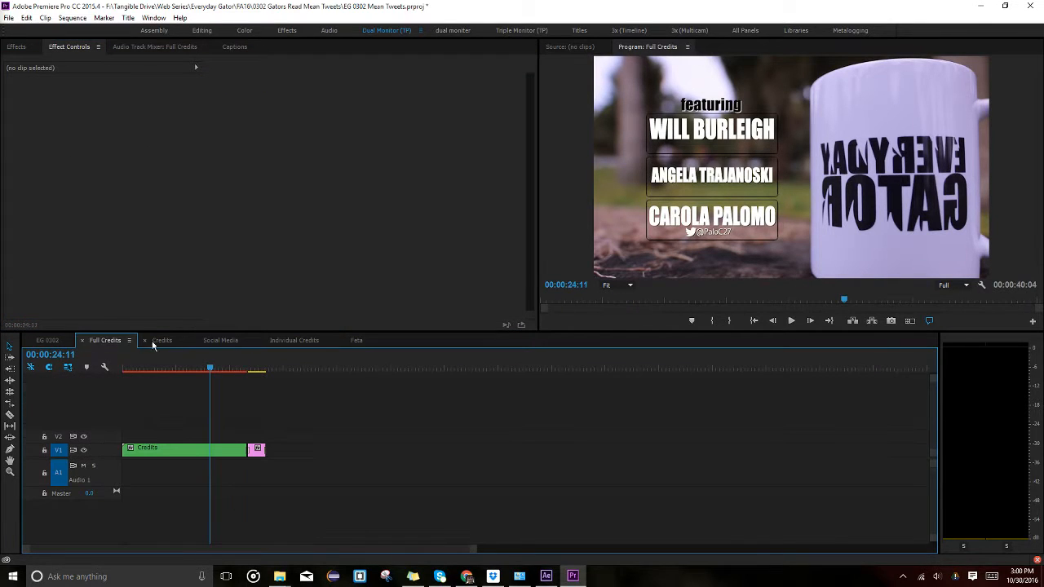
left_click(158, 340)
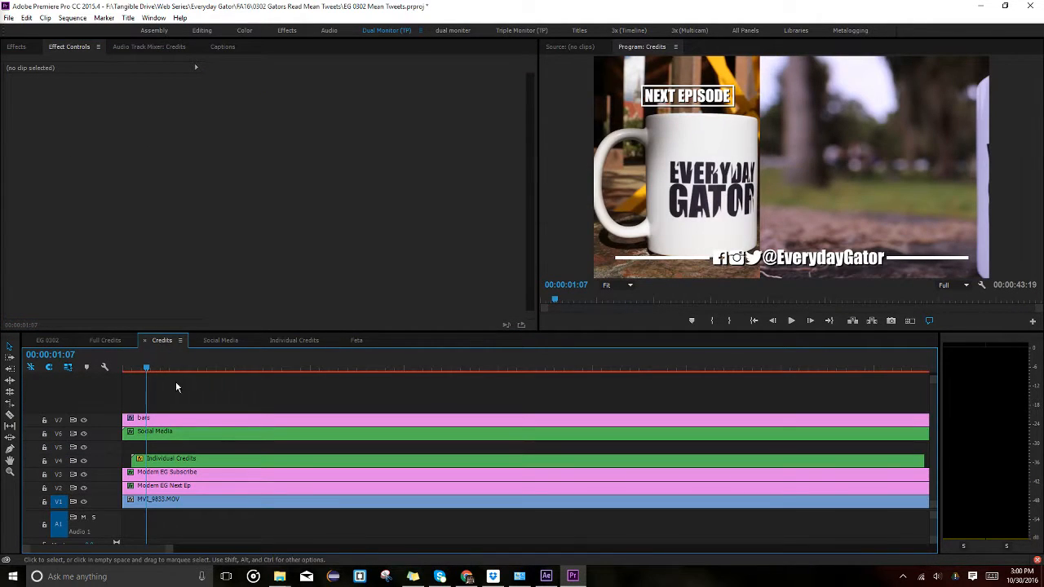
left_click(200, 367)
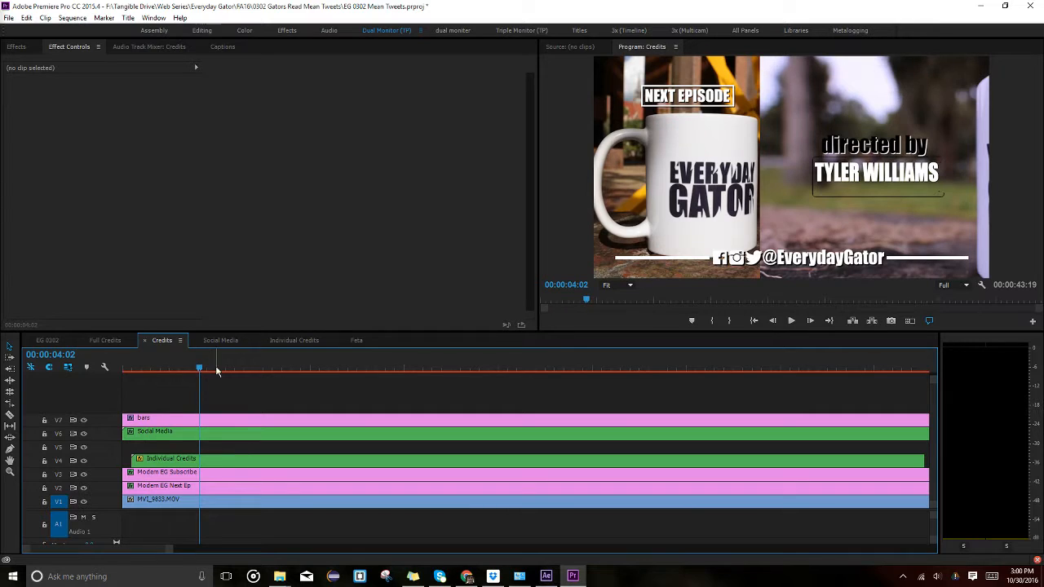
left_click(217, 368)
left_click_drag(229, 371, 309, 368)
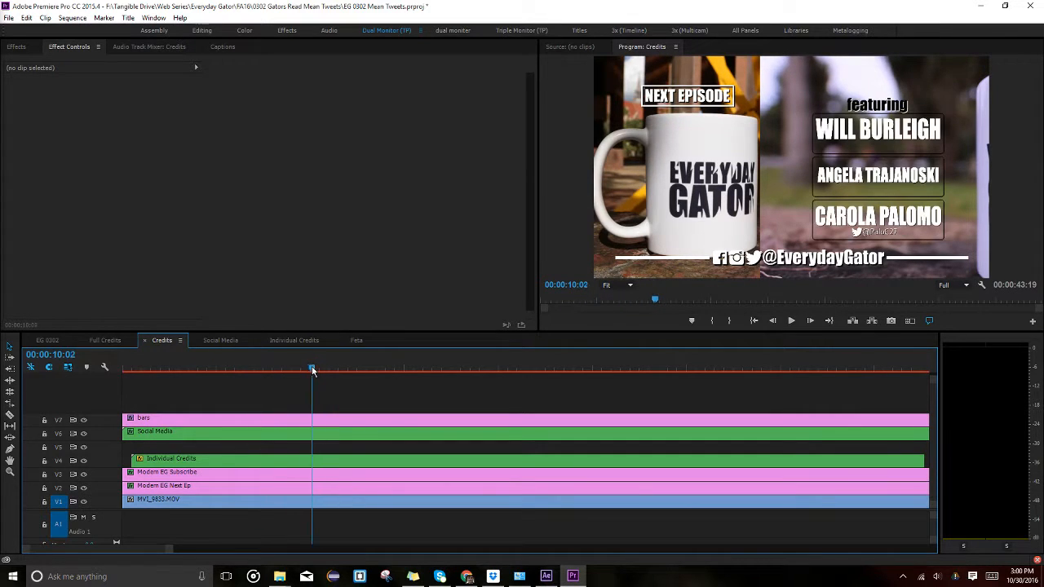
double_click(257, 457)
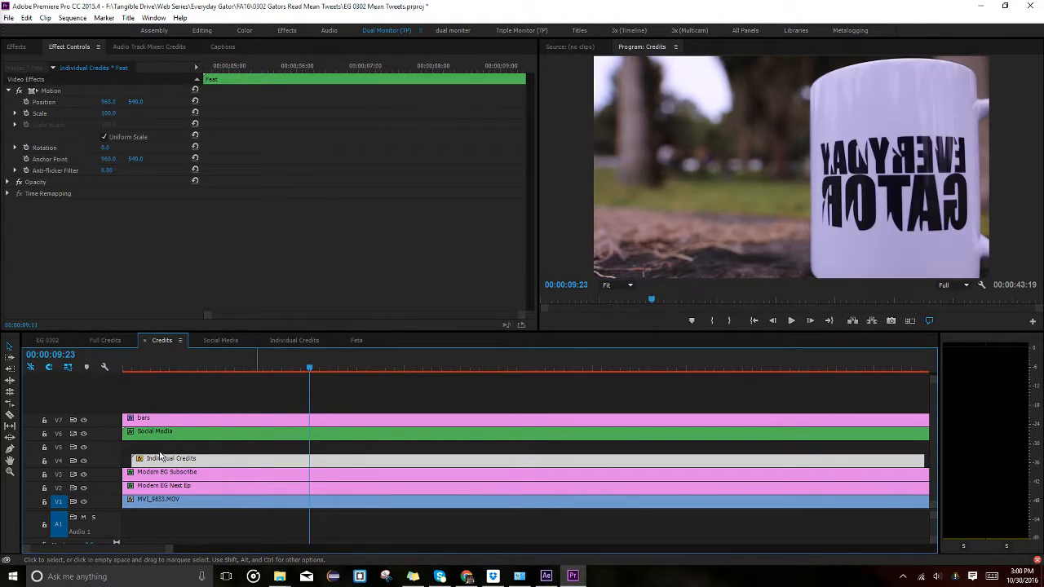
left_click(82, 449)
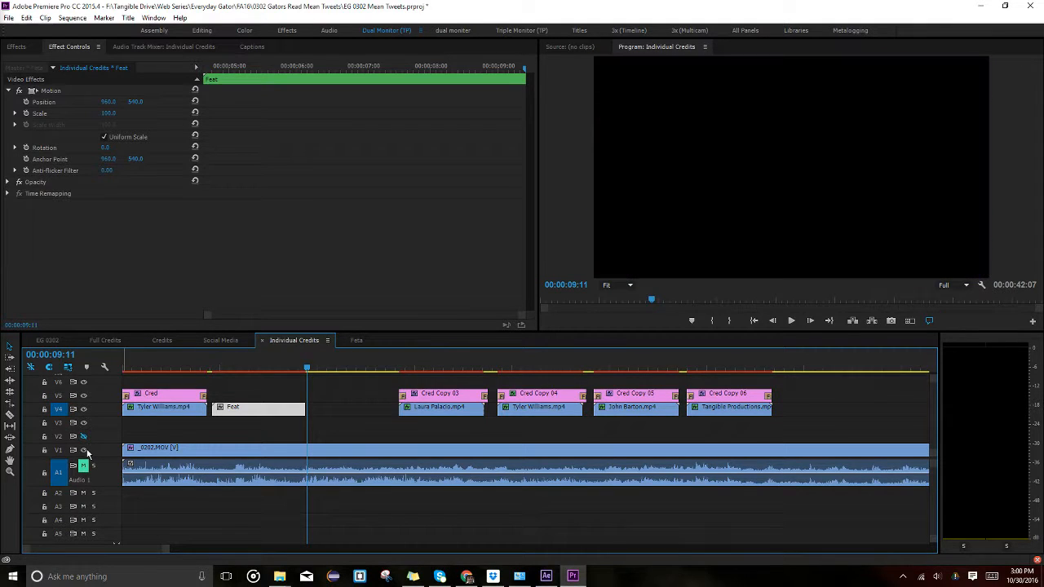
left_click(162, 340)
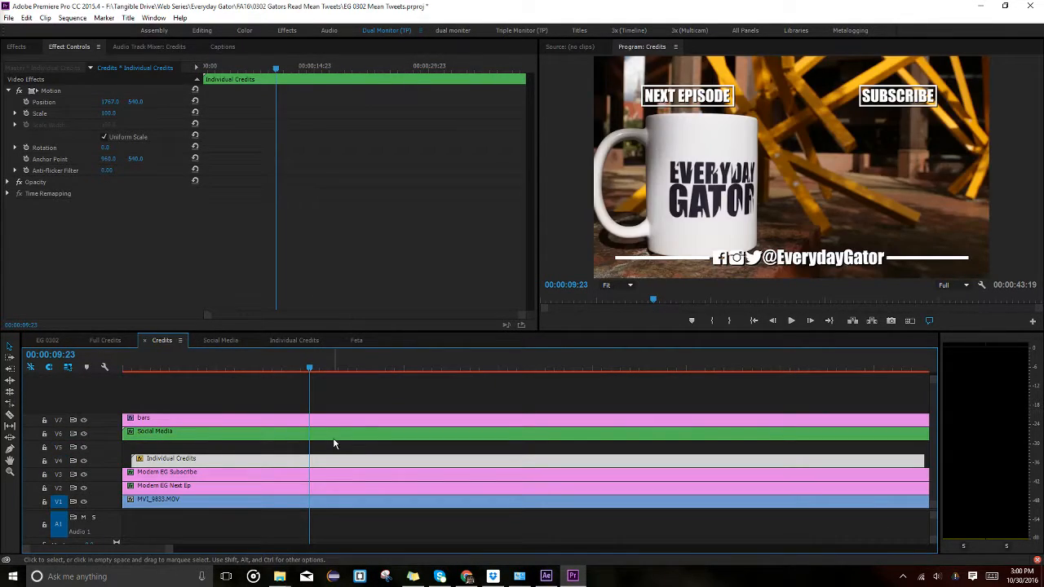
left_click_drag(296, 367, 265, 364)
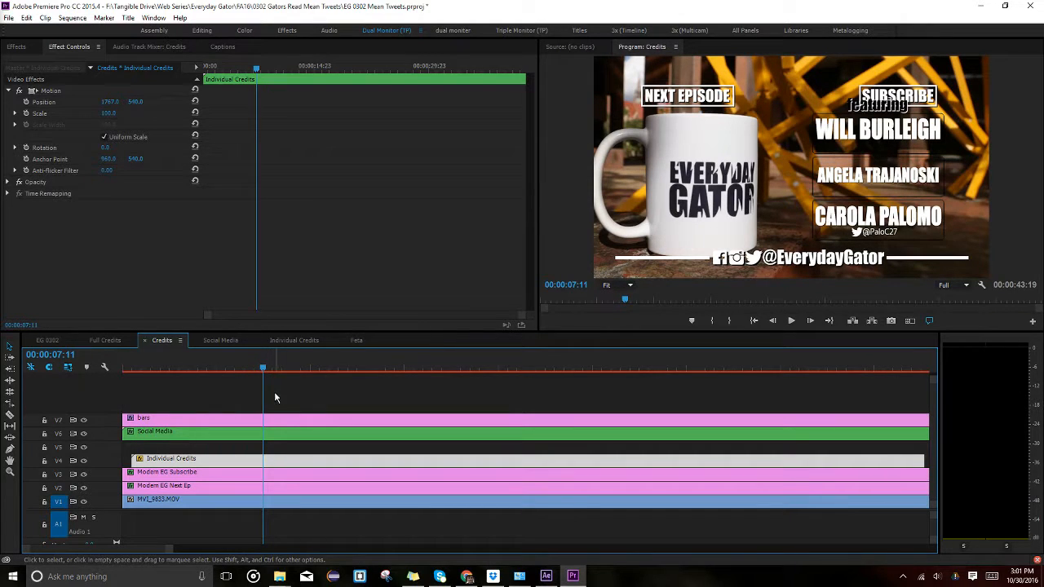
left_click(259, 463)
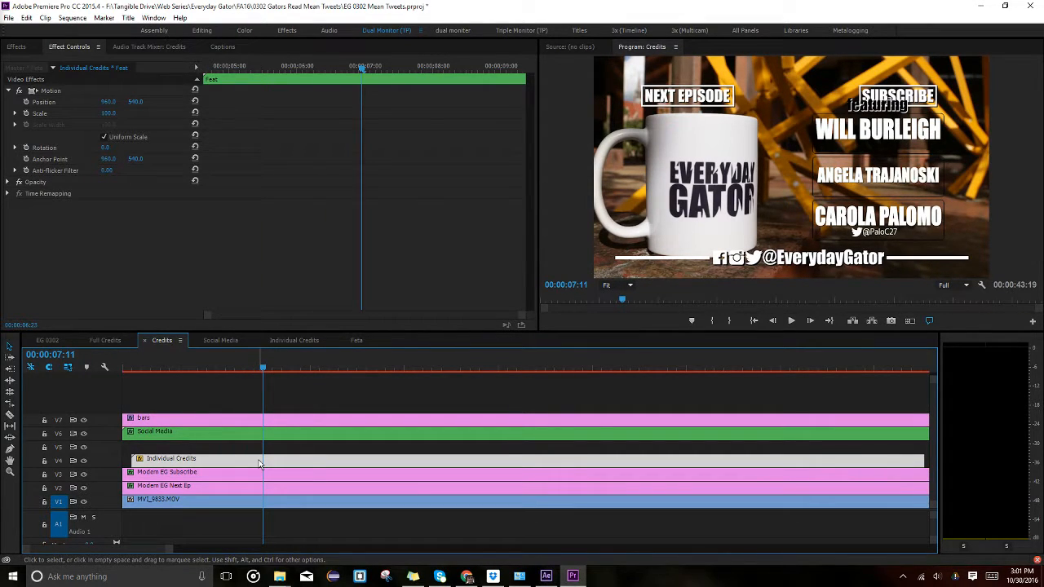
double_click(258, 463)
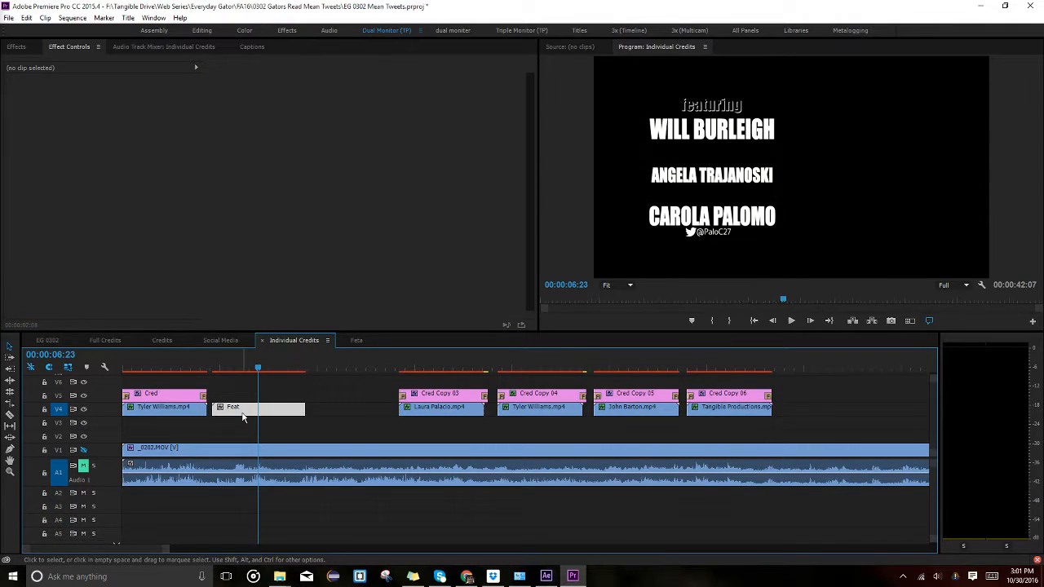
Reset the Cred Copy 02 featuring title to 100 scale and shift it right to about 937.
double_click(242, 410)
left_click(246, 381)
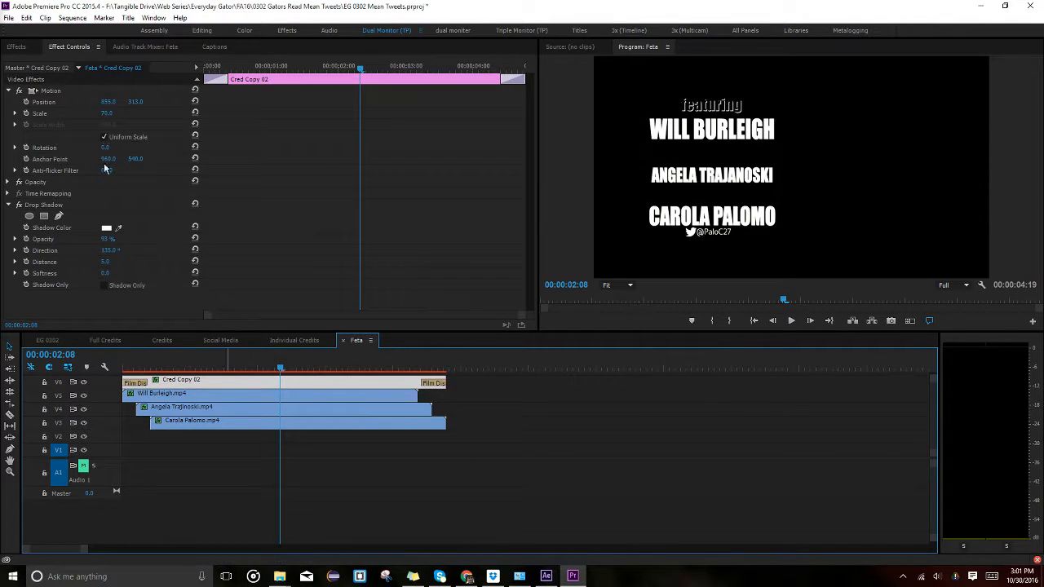
left_click(108, 113)
type("100")
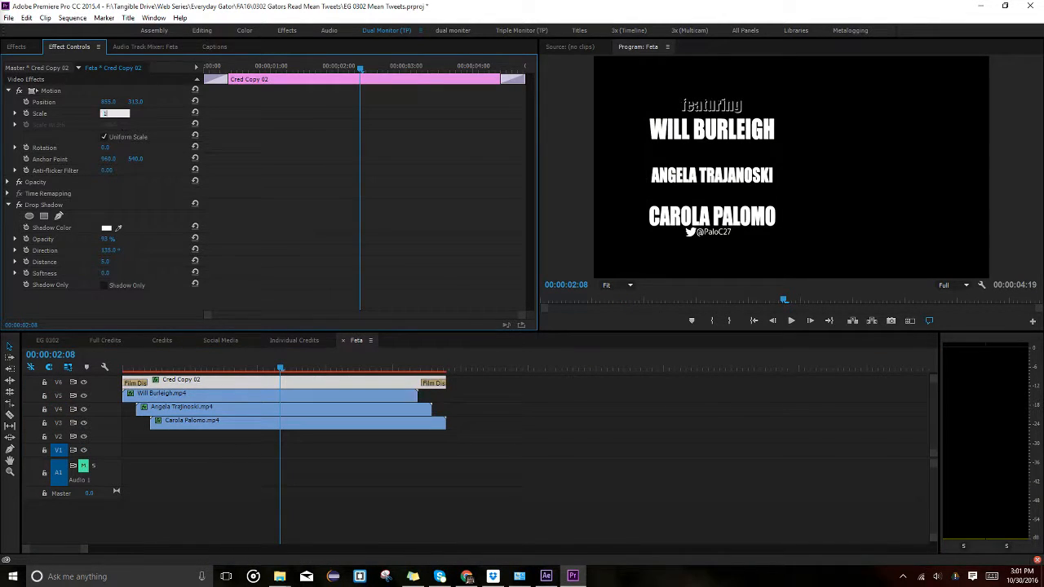
key("Return")
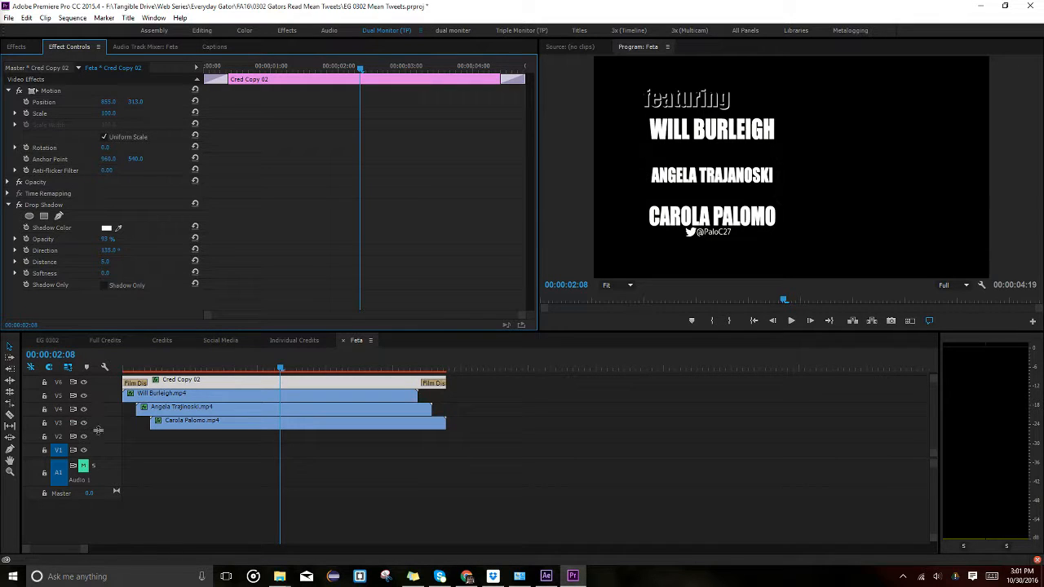
left_click_drag(108, 101, 133, 101)
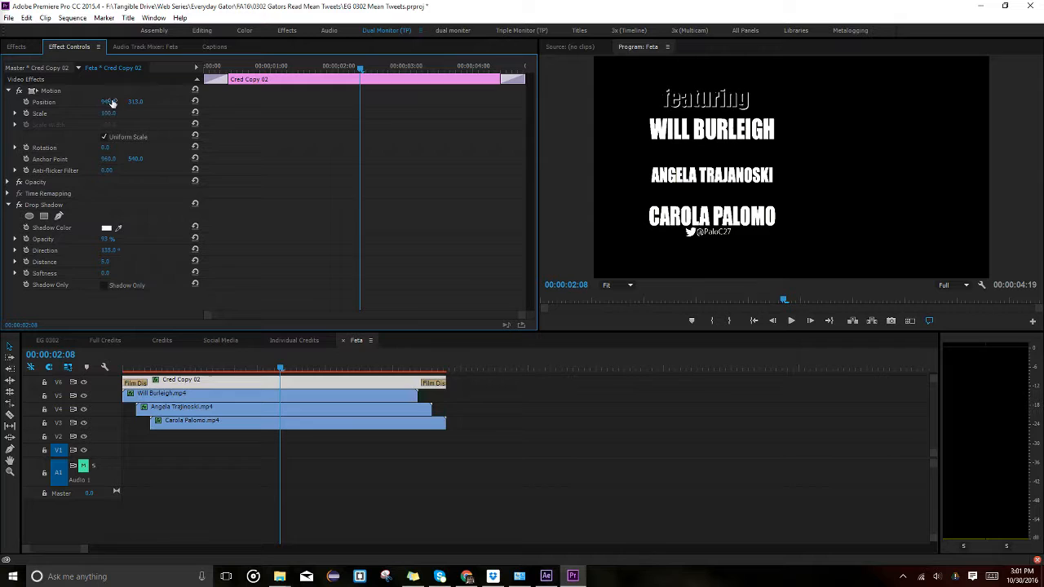
left_click(317, 341)
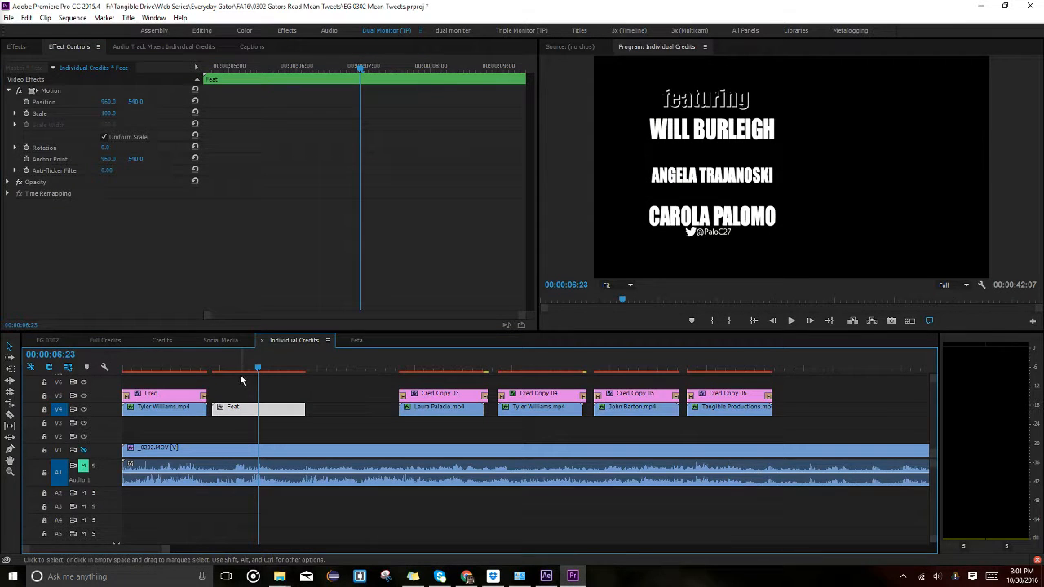
Re-enable V1 output and set the Feat clip to 80 scale at Position X 786.
left_click(83, 448)
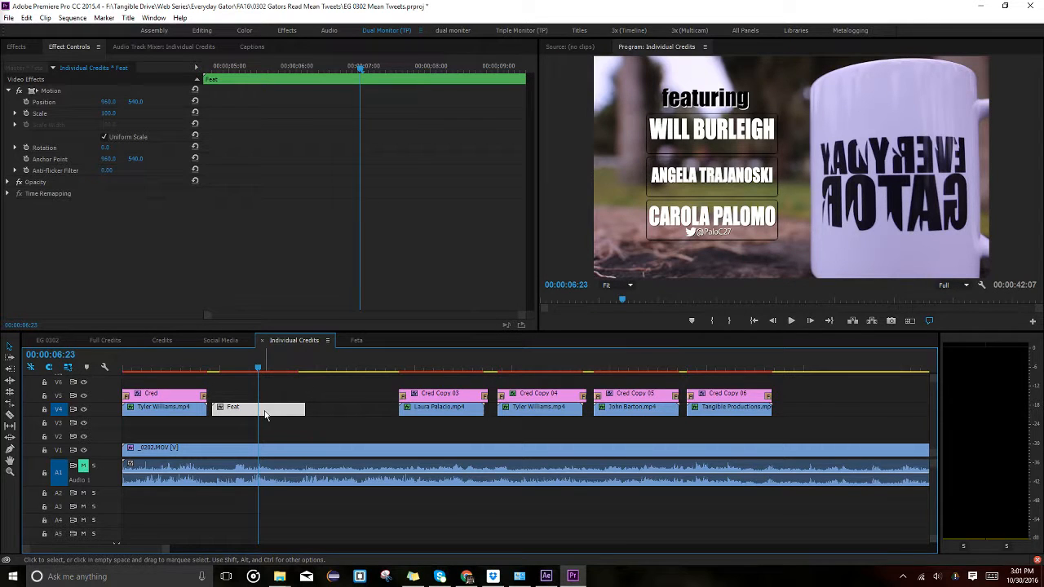
left_click(108, 114)
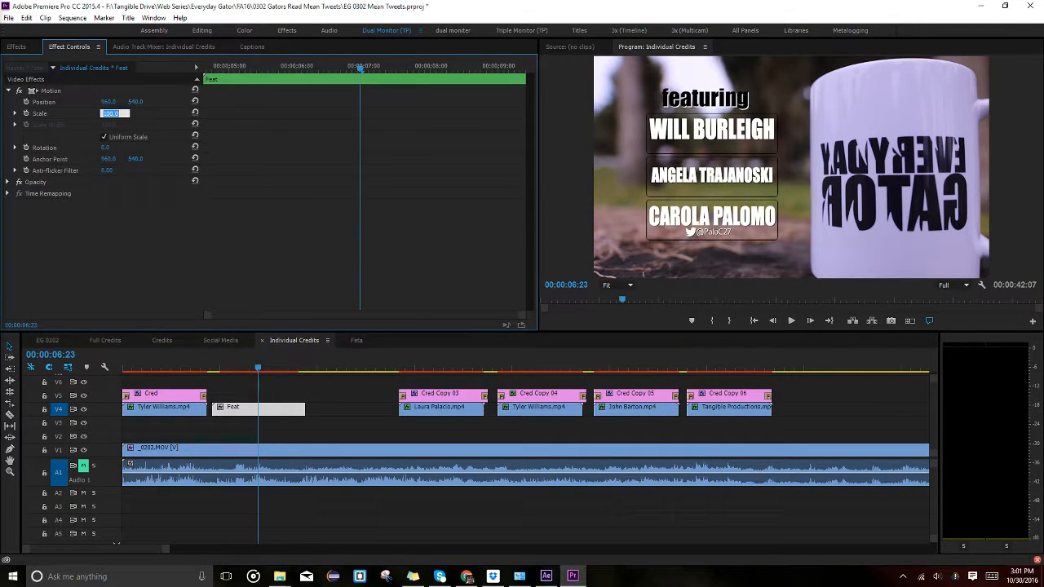
type("80")
key("Return")
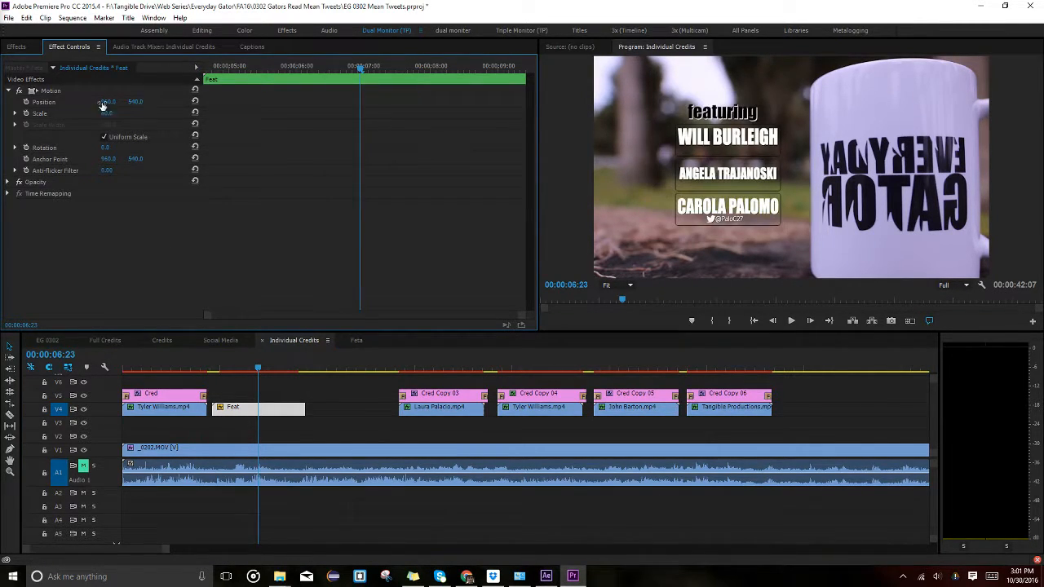
left_click_drag(109, 102, 145, 107)
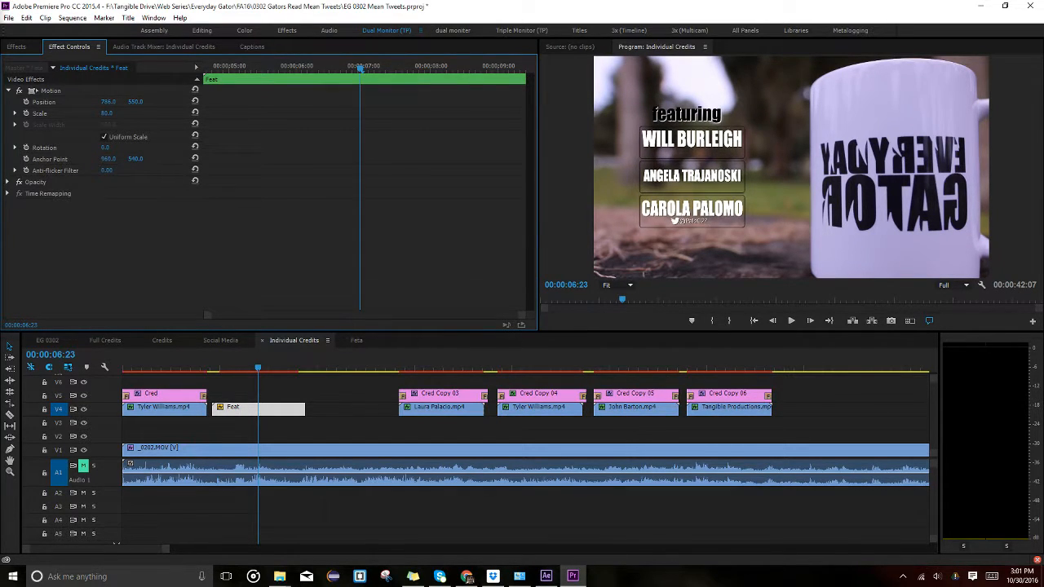
left_click(308, 397)
left_click(161, 342)
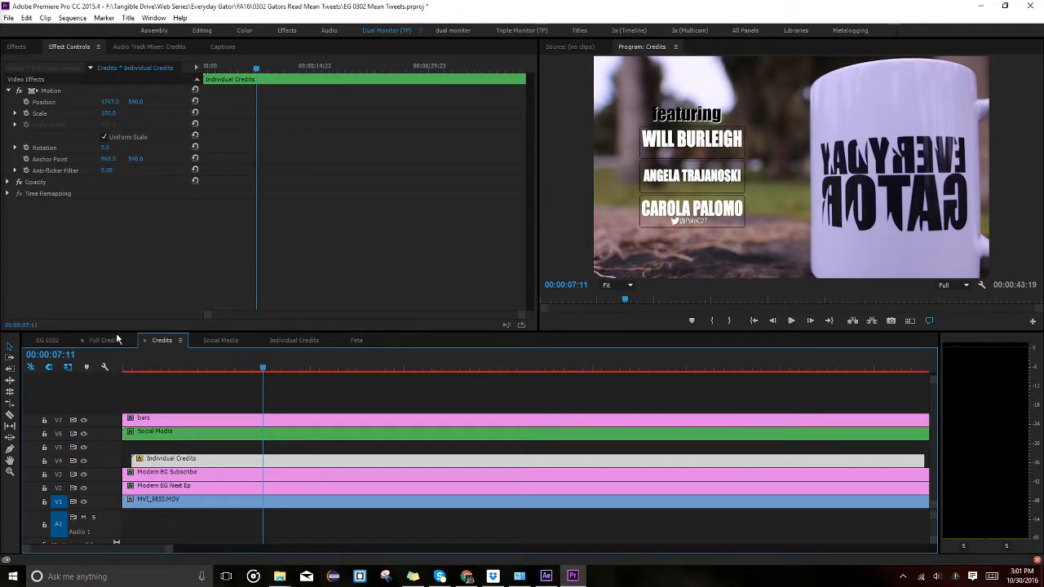
Compare the cast list placement between the Credits and Individual Credits sequences.
left_click(110, 335)
left_click(162, 340)
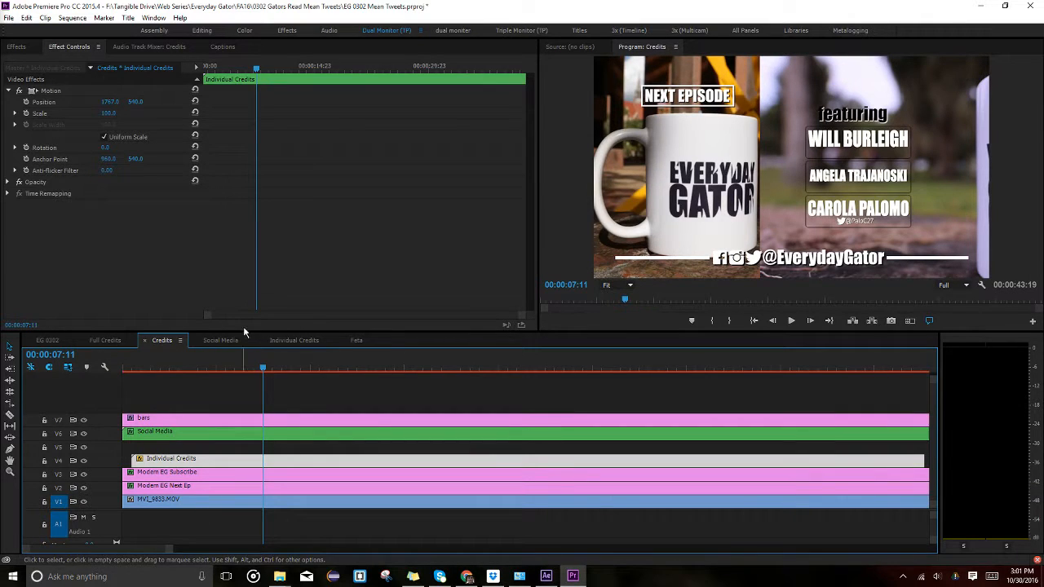
left_click(289, 342)
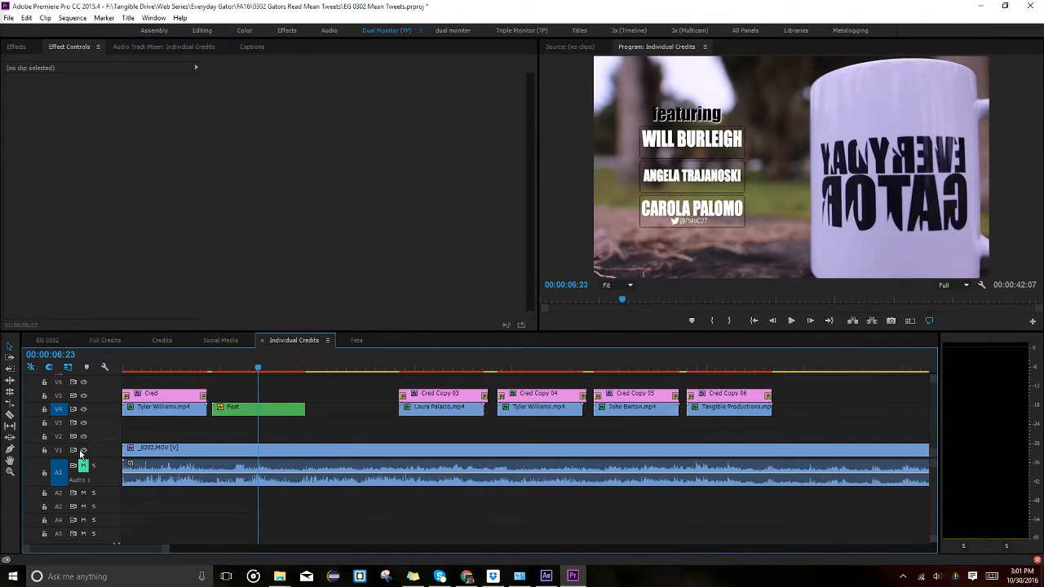
left_click(217, 341)
left_click(162, 340)
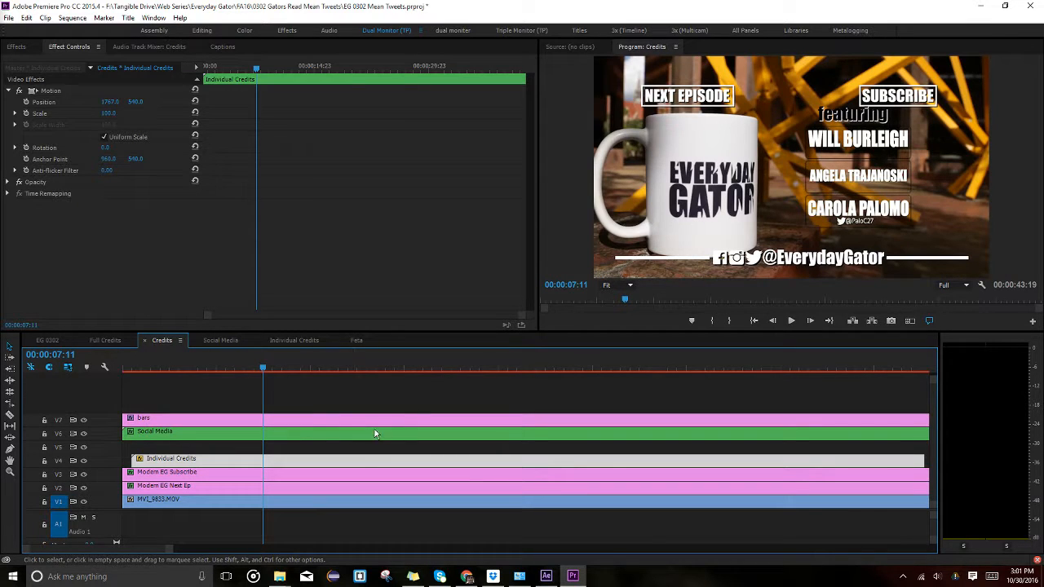
left_click(287, 336)
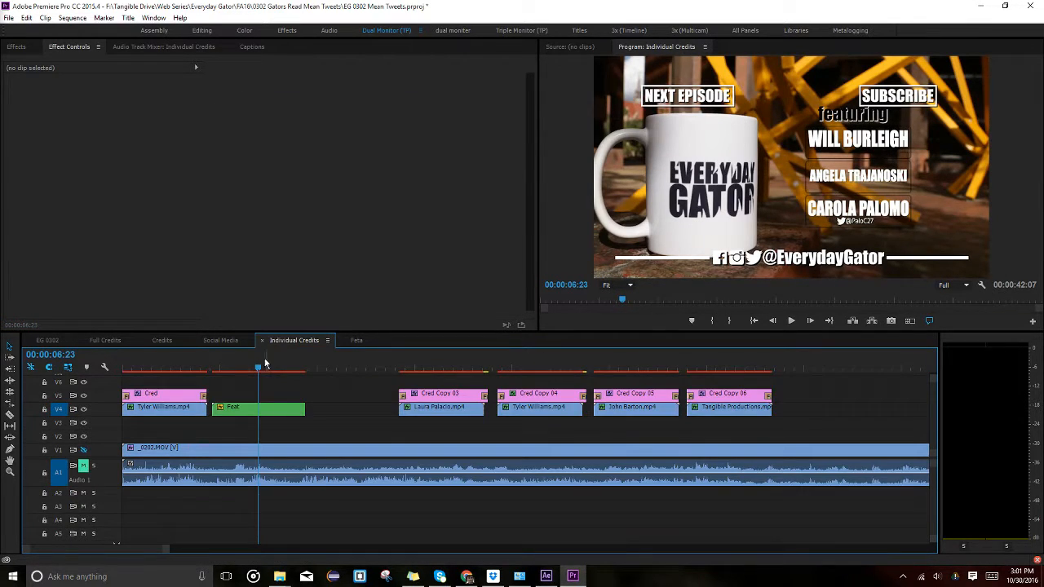
Lower the Feat cast list to Position Y 601, check it in Credits, and save the project.
left_click(236, 410)
left_click_drag(136, 101, 177, 101)
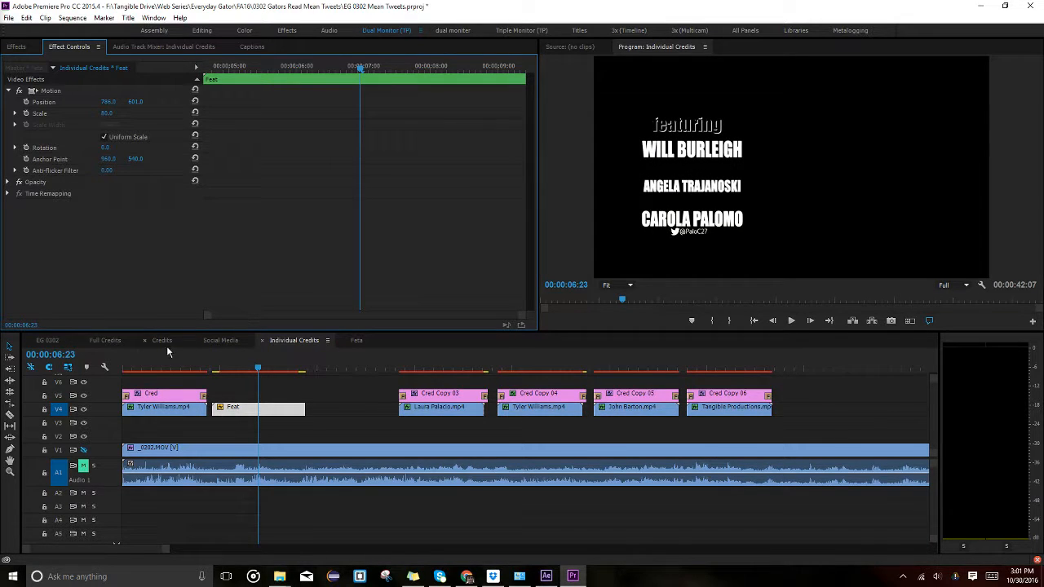
left_click(106, 341)
left_click(163, 341)
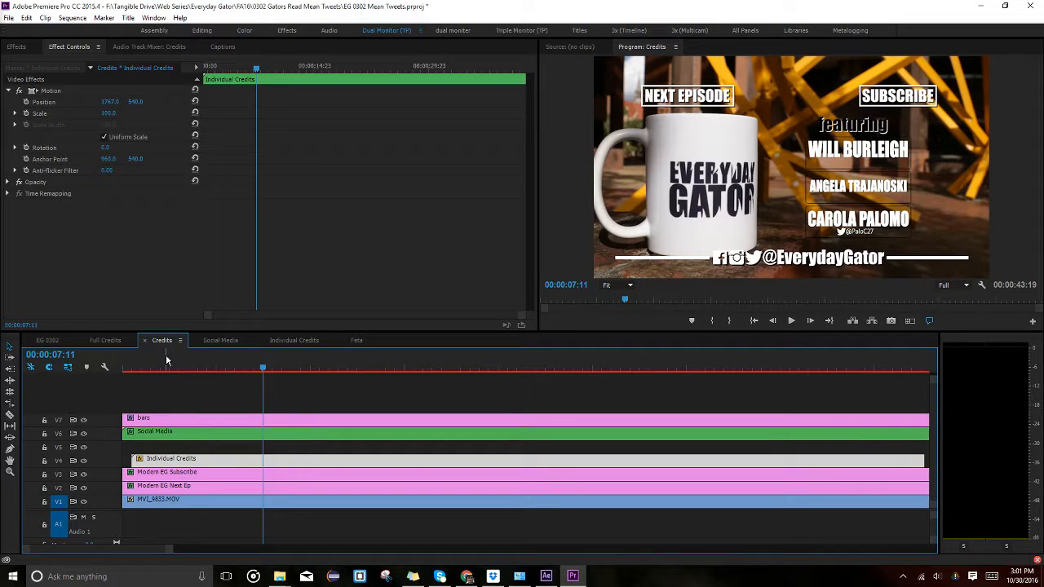
key("ctrl+s")
left_click(292, 340)
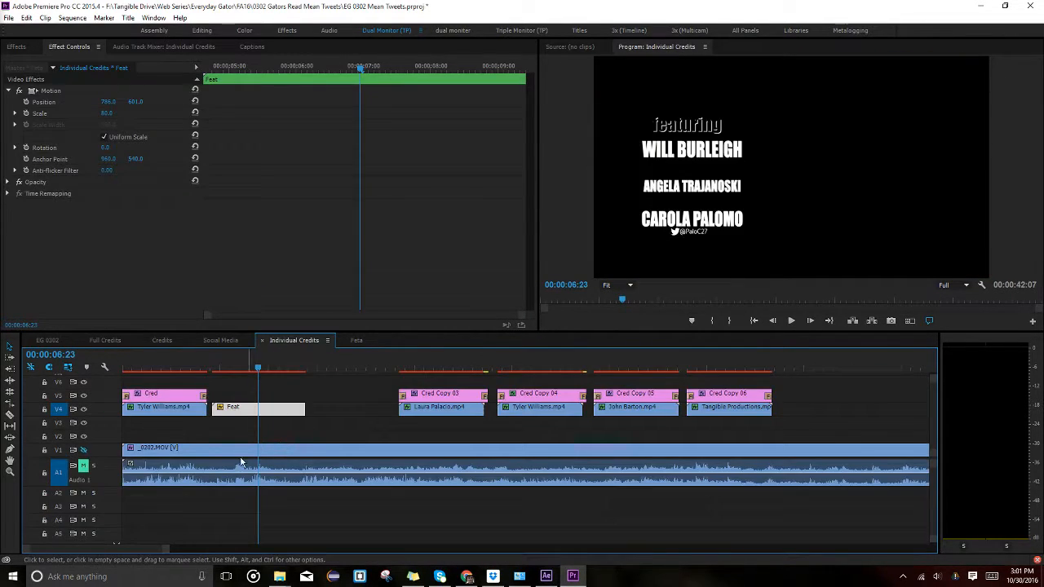
left_click(220, 340)
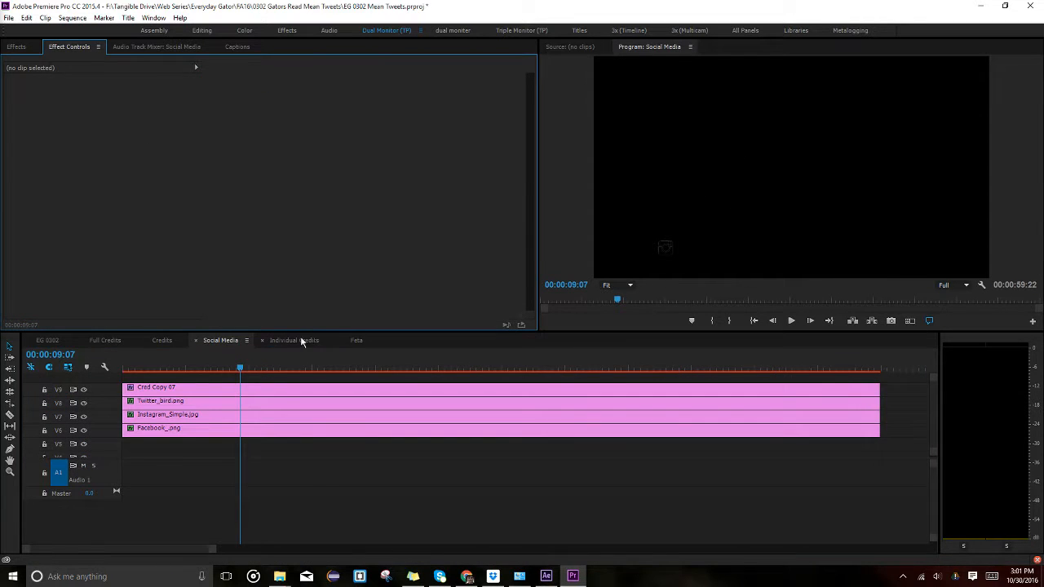
left_click(293, 340)
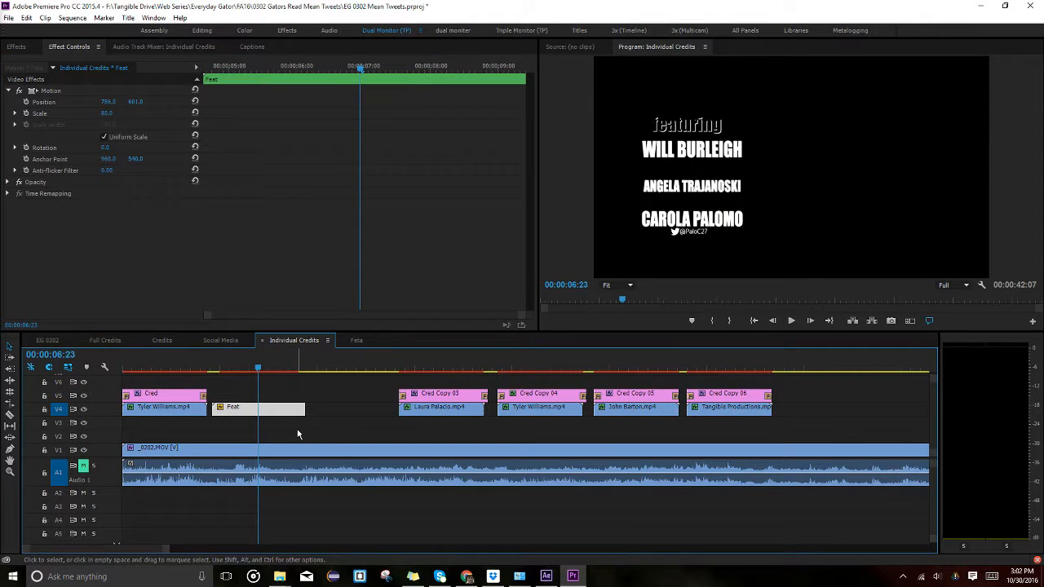
Slide Feat later on V4, paste a copy at the playhead, and reveal it in the Project panel.
left_click_drag(271, 409, 353, 415)
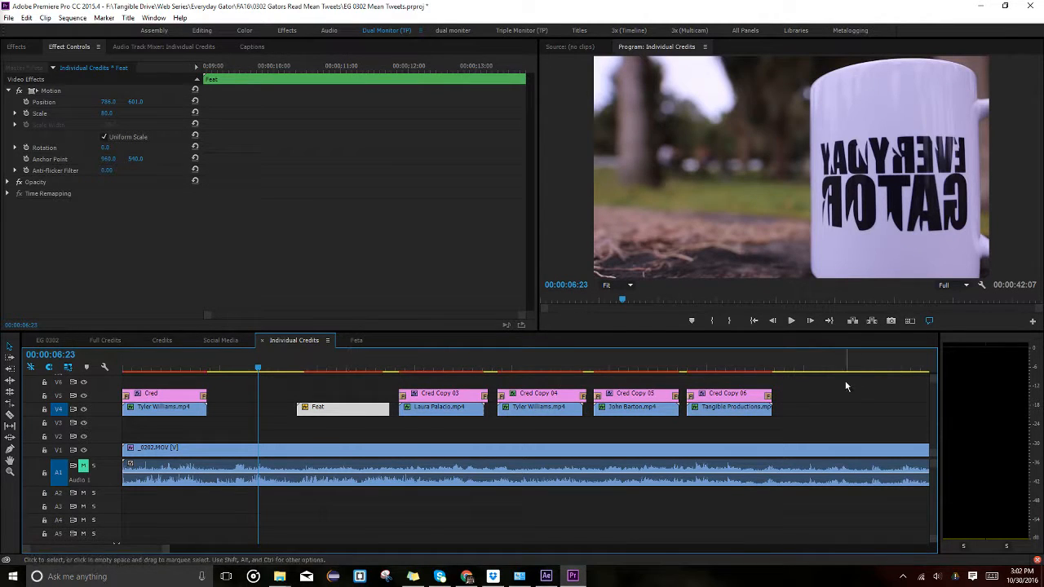
left_click_drag(909, 368, 797, 387)
key("ctrl+v")
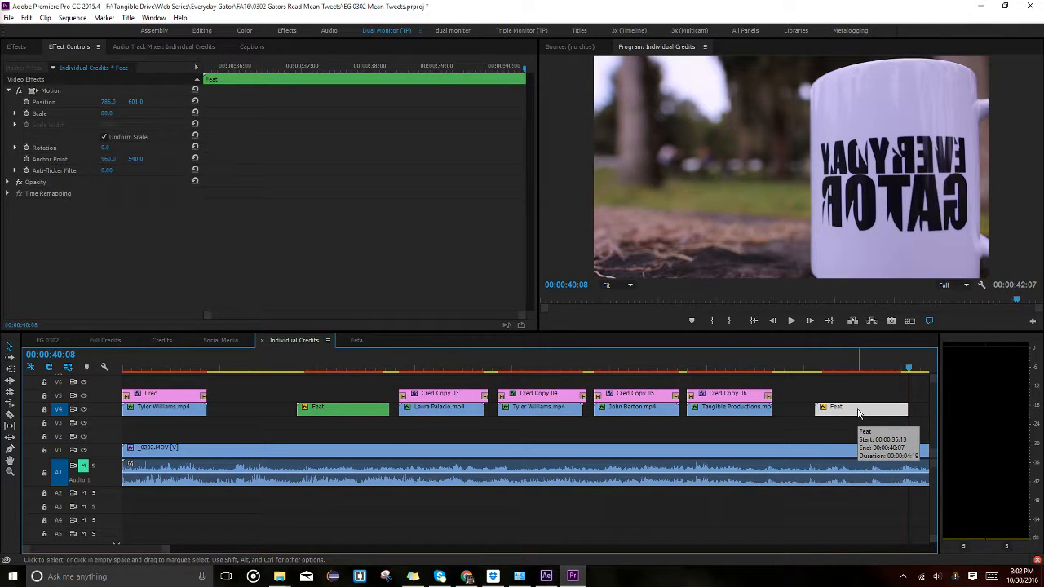
right_click(857, 413)
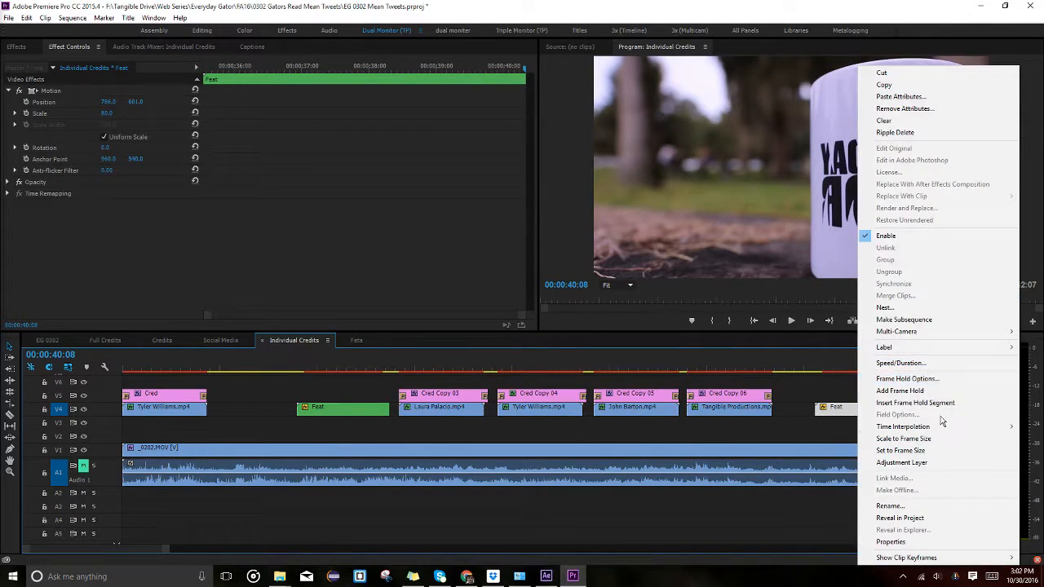
left_click(933, 517)
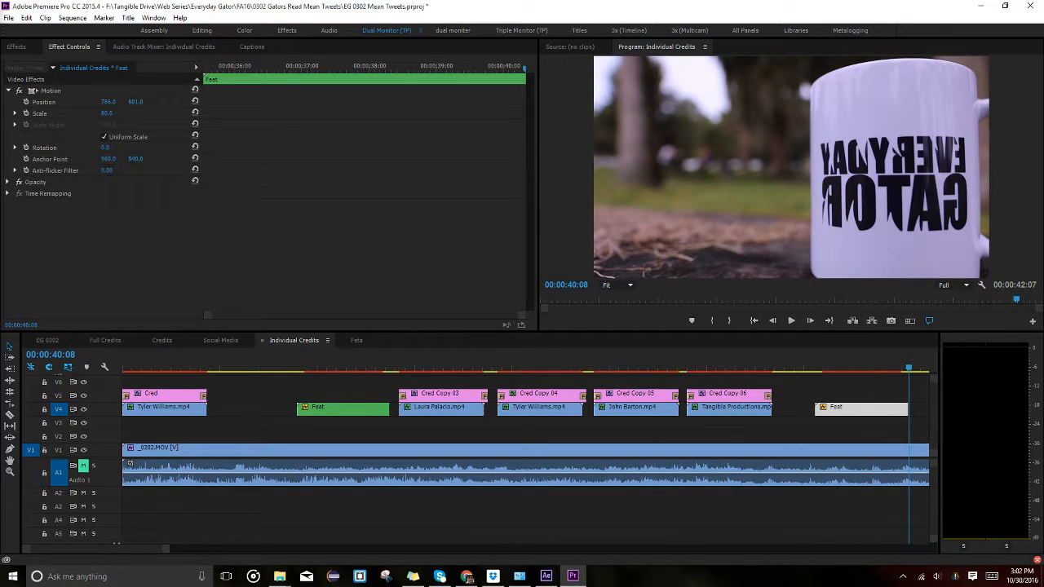
Place the Feat 2 nest on V3 as a video-only clip, deleting its audio.
left_click_drag(19, 293, 218, 437)
left_click(253, 494)
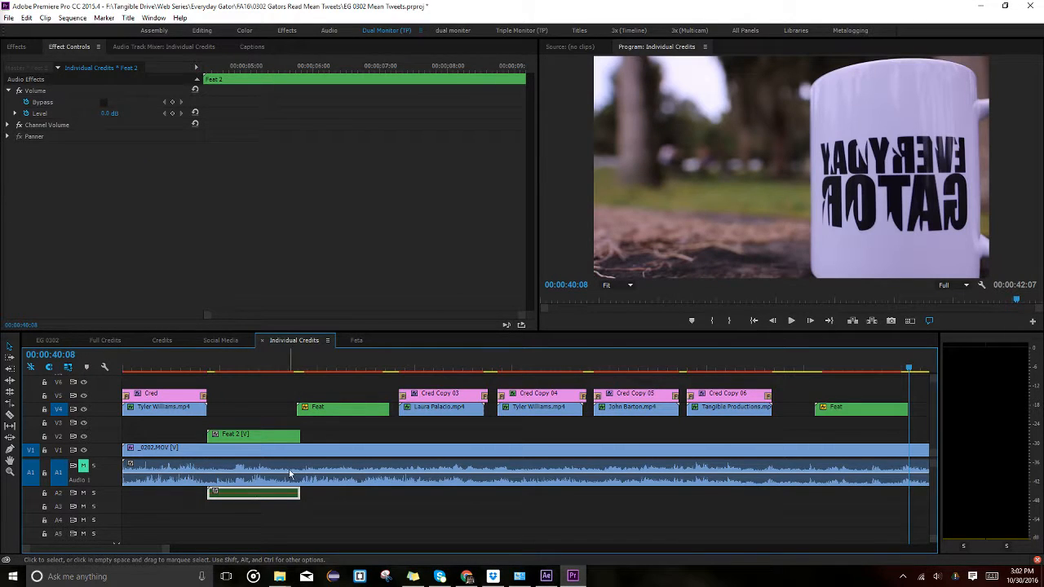
key("Return")
left_click(519, 304)
left_click(240, 507)
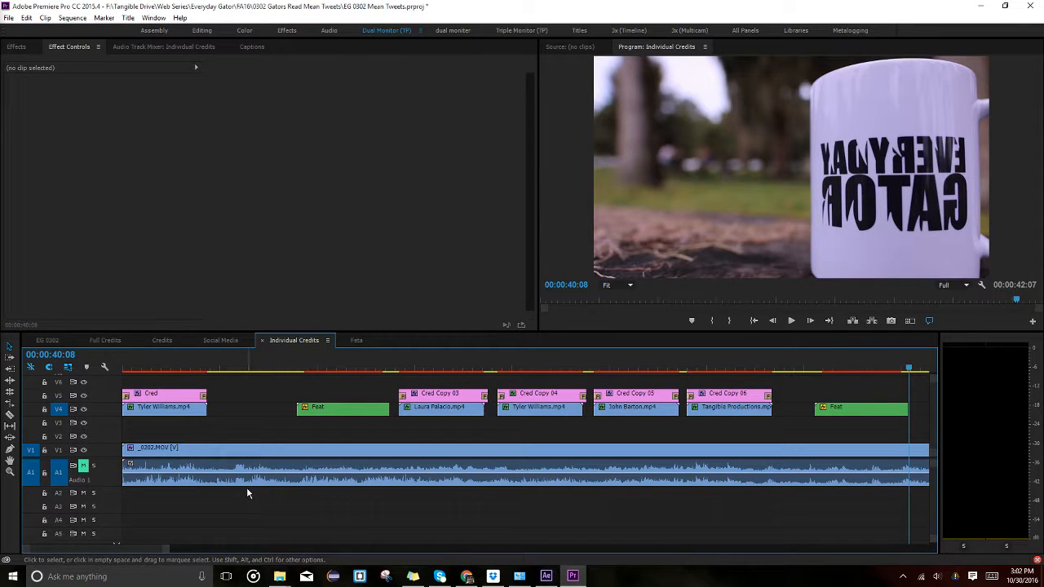
left_click(250, 491)
key("Delete")
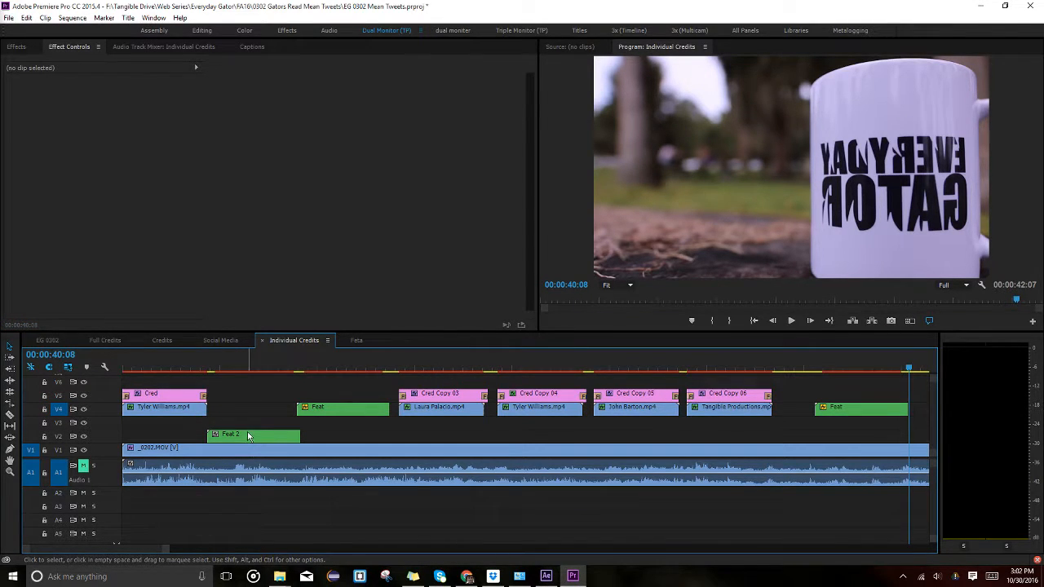
left_click(247, 436)
left_click_drag(246, 435, 249, 420)
left_click(250, 369)
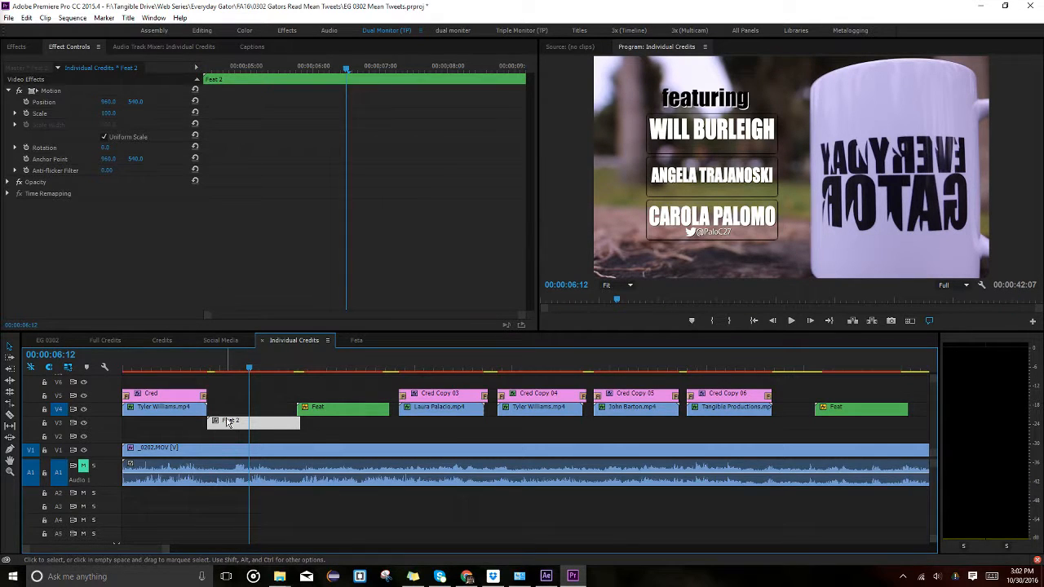
double_click(254, 420)
left_click(252, 422, "shift")
left_click(249, 398, "shift")
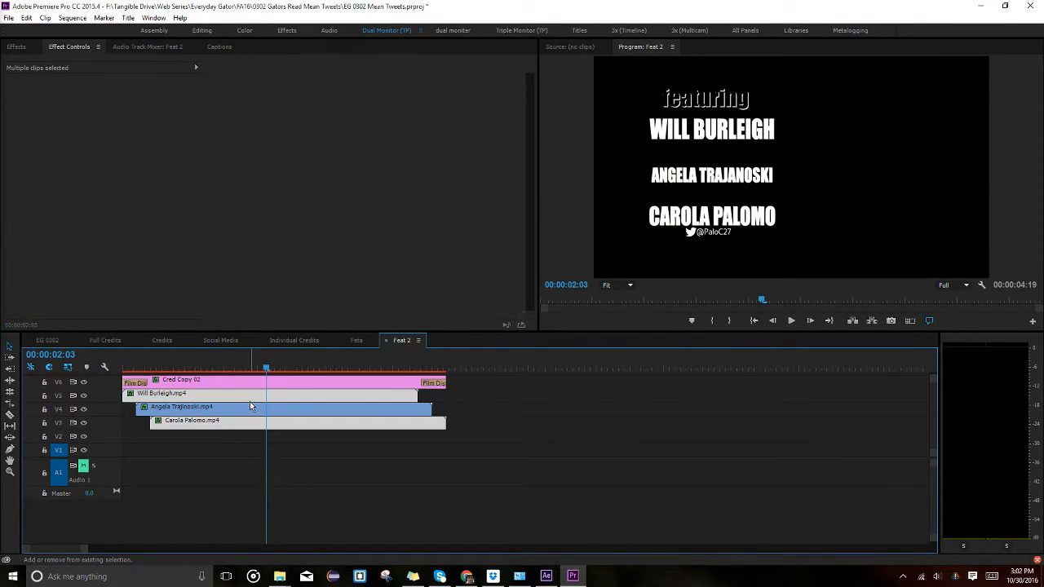
left_click(291, 423)
key("Delete")
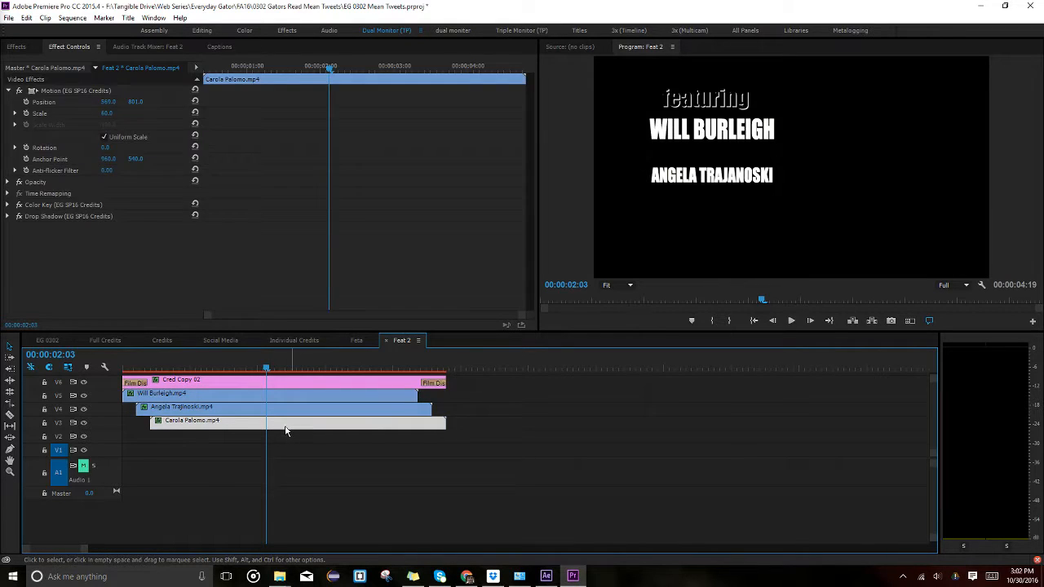
key("ctrl+z")
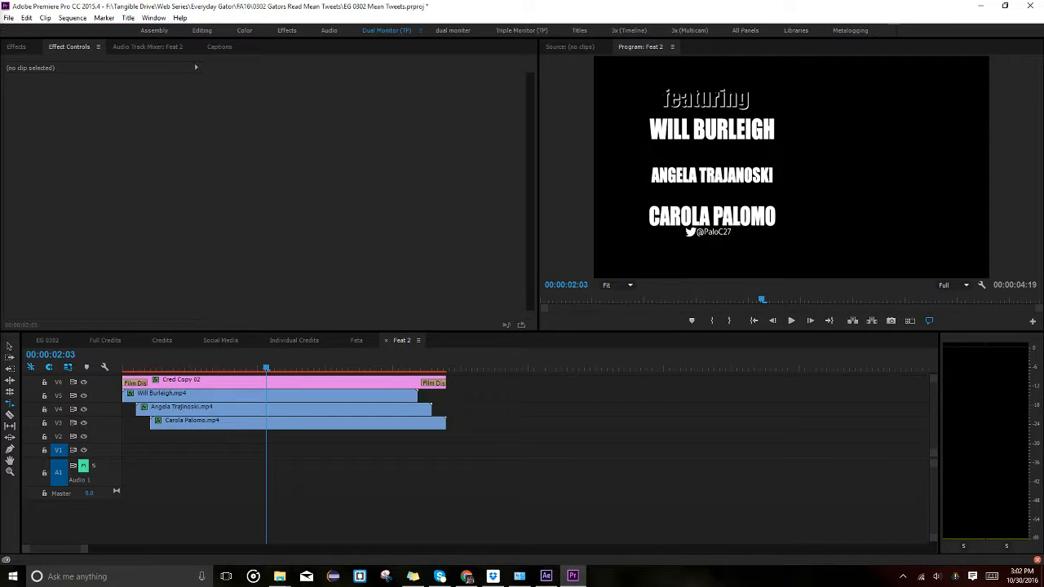
left_click_drag(0, 391, 252, 473)
key("Delete")
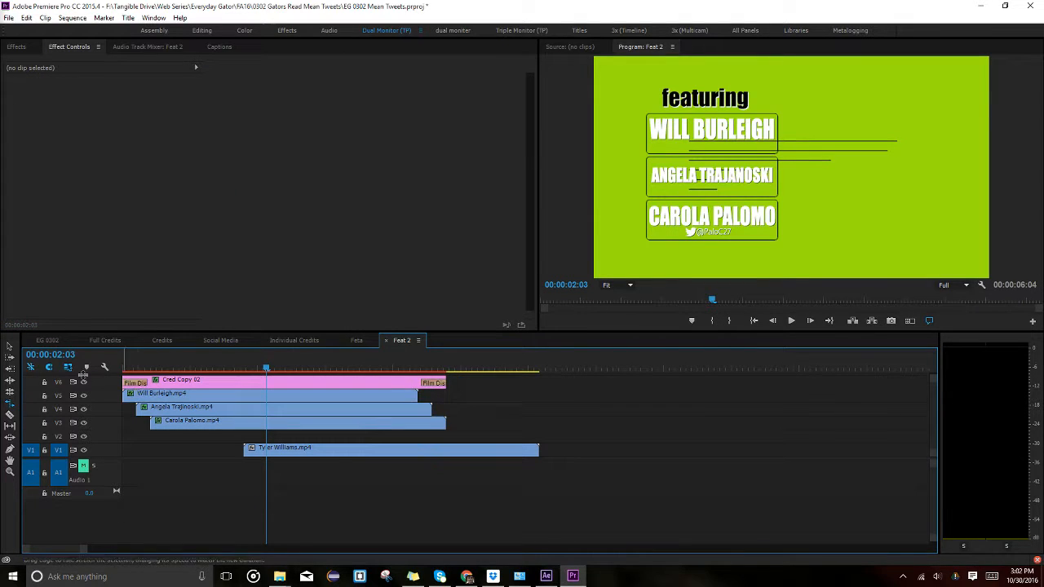
left_click(9, 346)
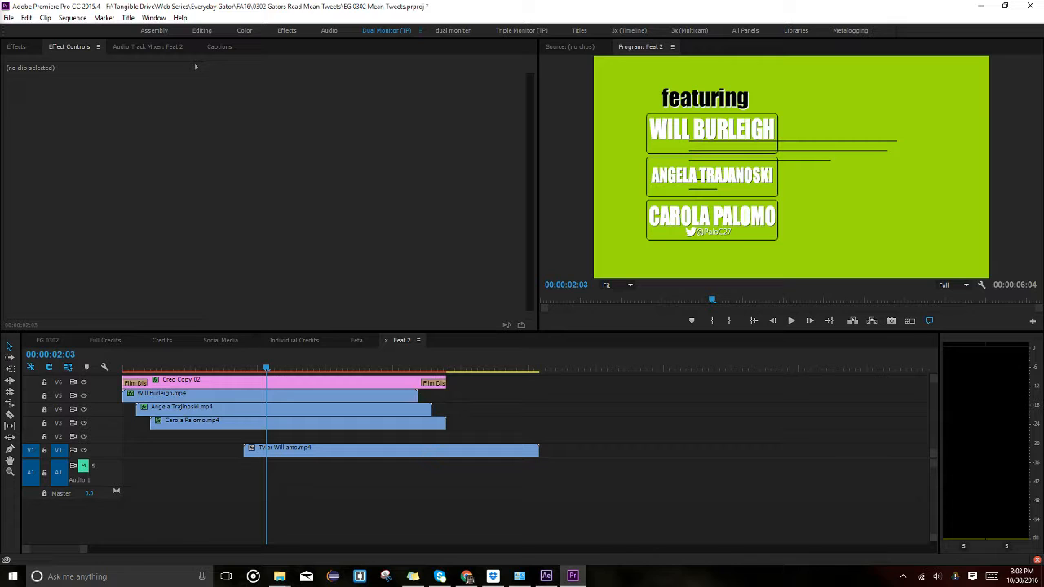
left_click_drag(0, 432, 582, 480)
left_click(581, 480)
key("Delete")
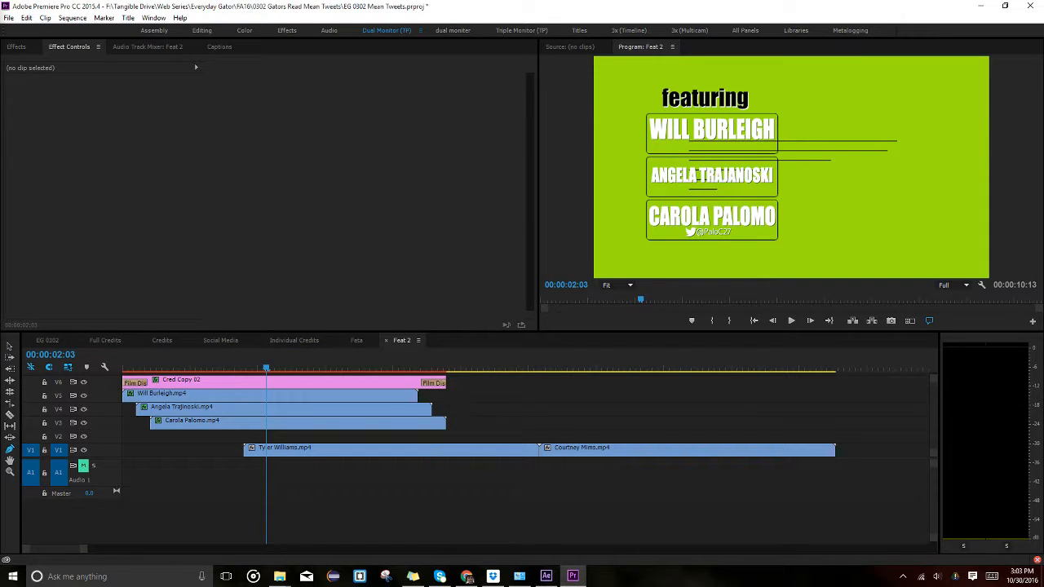
left_click_drag(70, 220, 851, 473)
left_click(871, 473)
key("Delete")
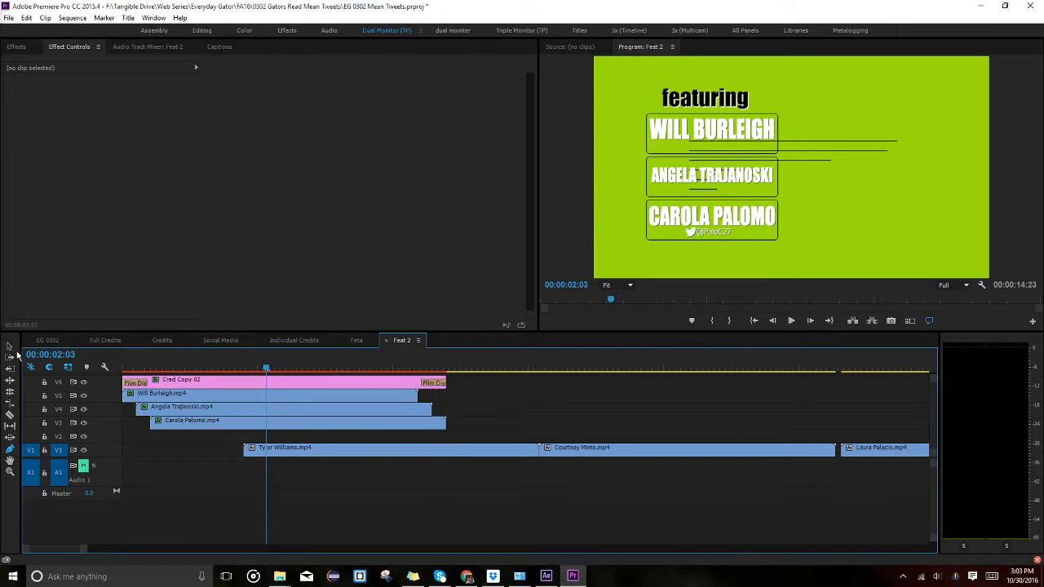
left_click(199, 396)
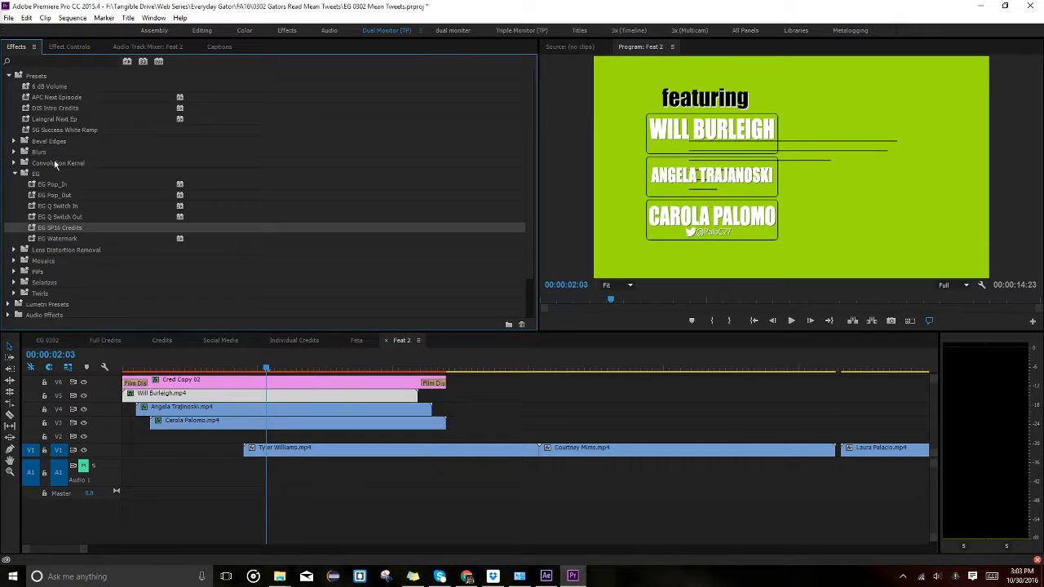
Apply the EG SP16 Credits preset to the three new cast clips on V1.
key("minus")
key("minus")
left_click_drag(606, 502, 195, 444)
left_click_drag(61, 228, 273, 453)
left_click_drag(340, 429, 314, 443)
left_click_drag(268, 453, 173, 397)
left_click(425, 453)
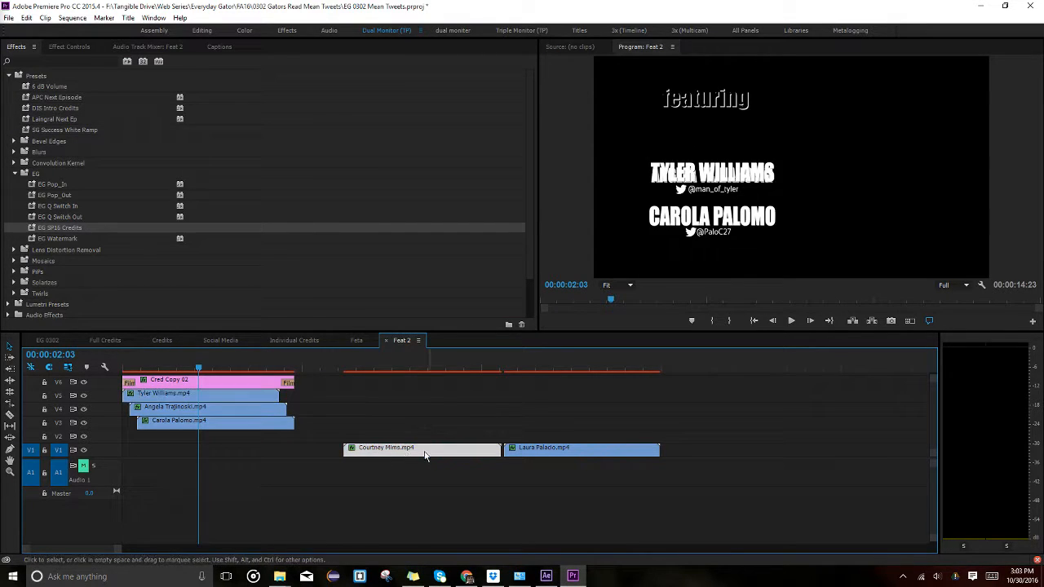
key("ctrl+z")
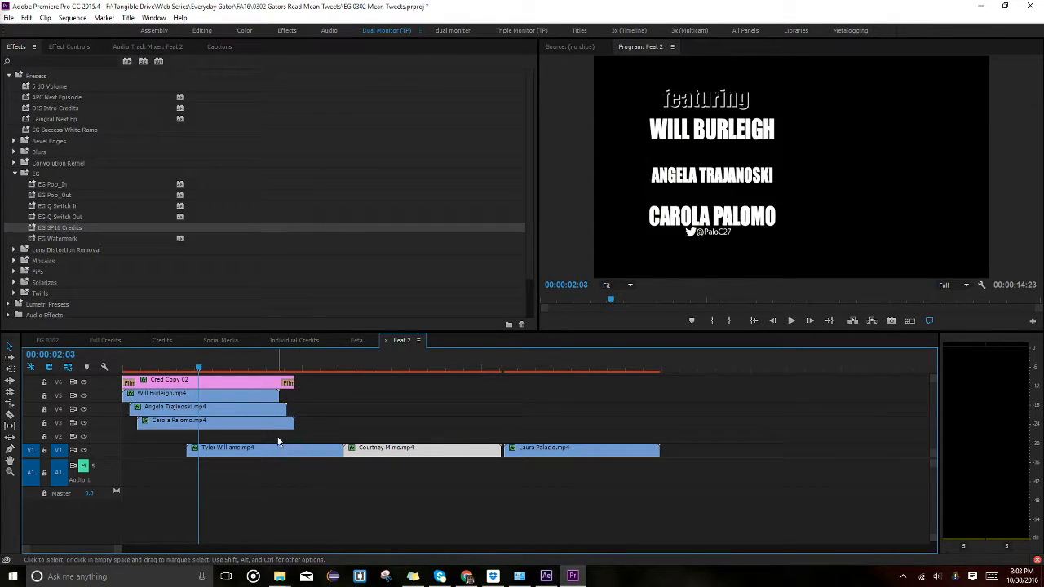
key("ctrl+z")
key("ctrl+shift+z")
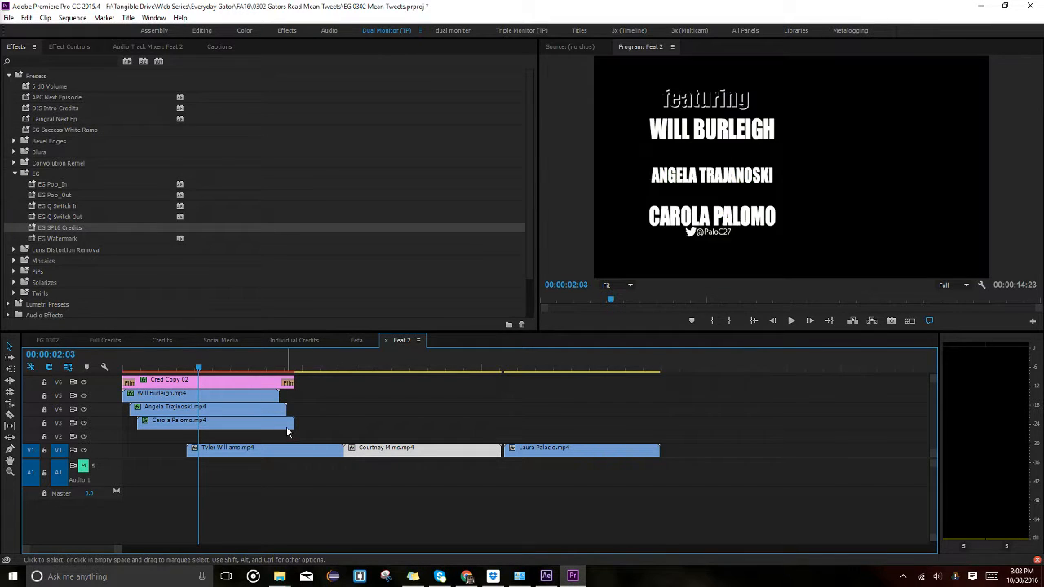
left_click(188, 396)
left_click(86, 47)
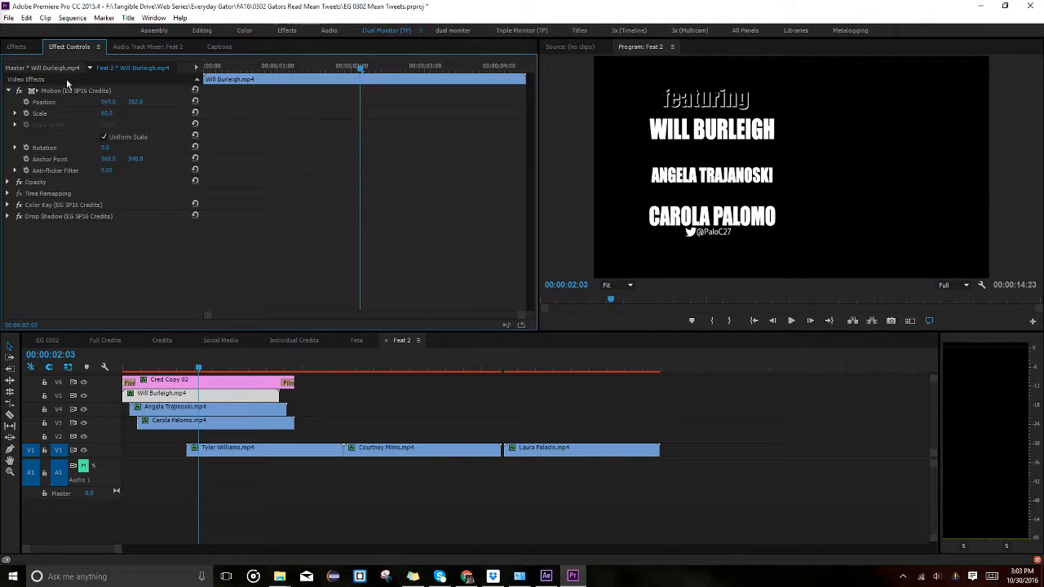
left_click(232, 451)
left_click_drag(236, 441, 191, 394)
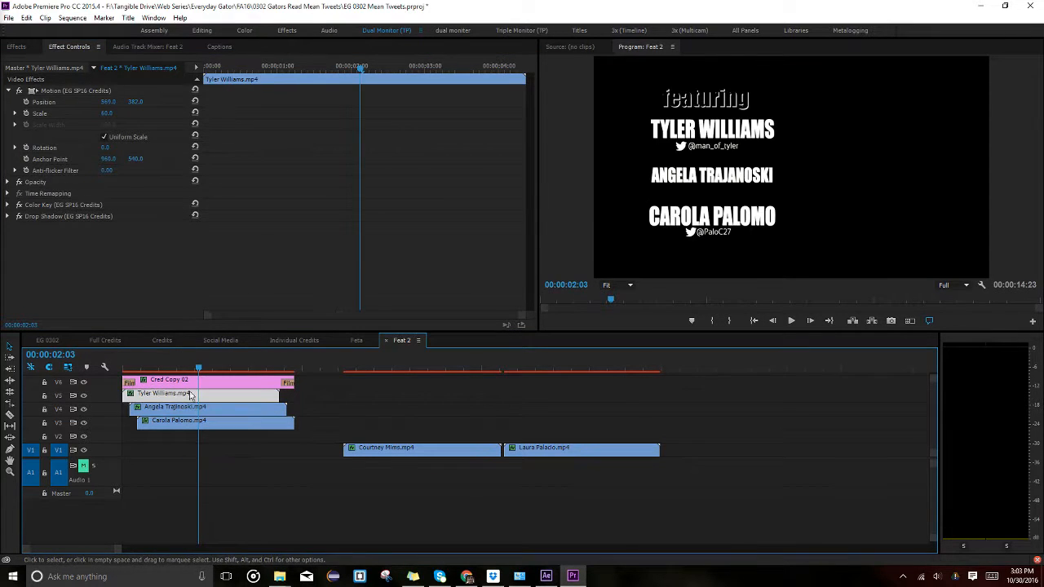
left_click(237, 408)
left_click(69, 91)
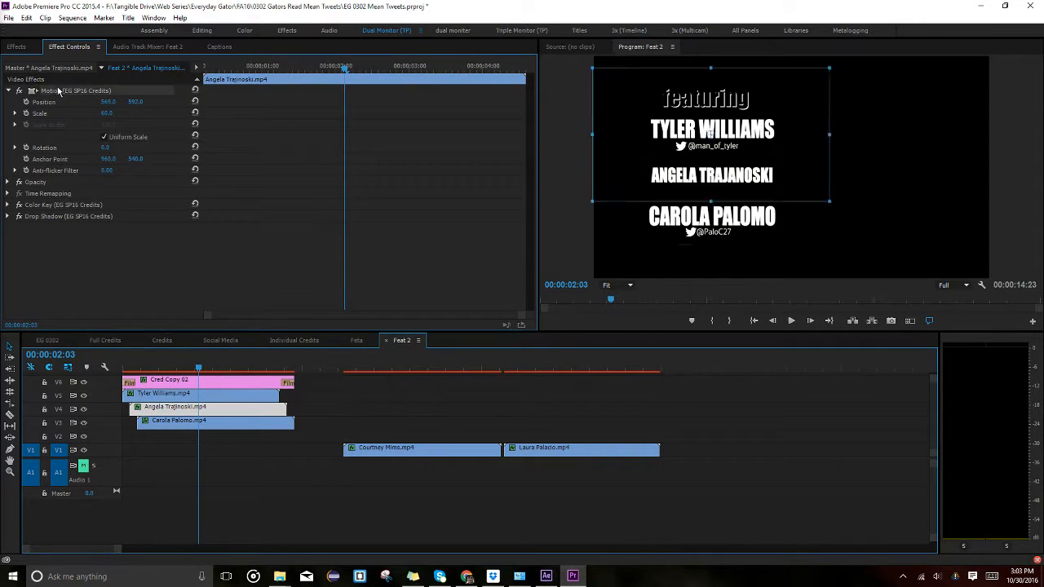
left_click(424, 448)
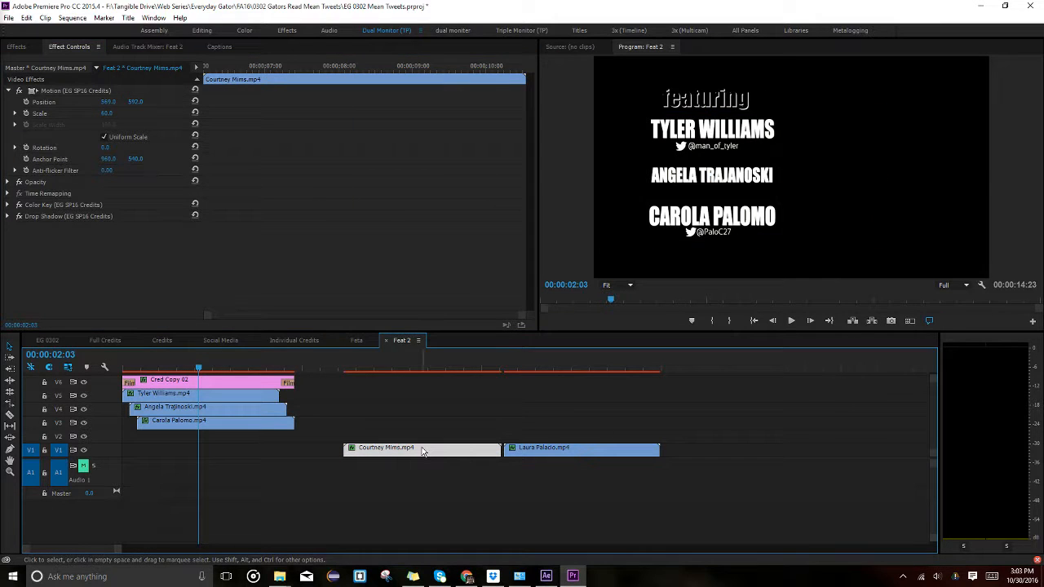
left_click_drag(422, 451, 209, 420)
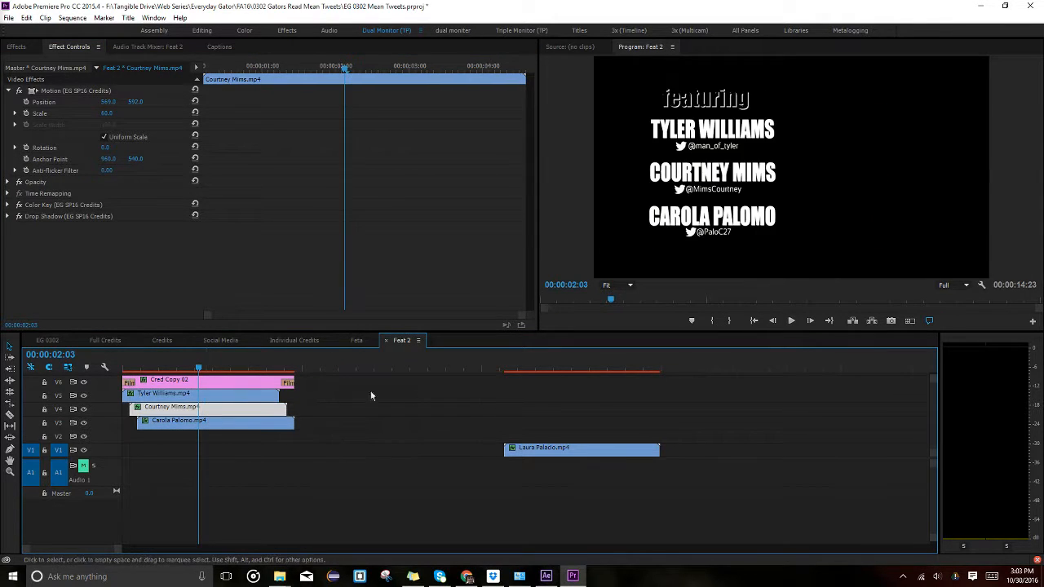
left_click(169, 168)
left_click(573, 461)
left_click_drag(574, 455, 229, 426)
left_click(262, 469)
key("equal")
key("equal")
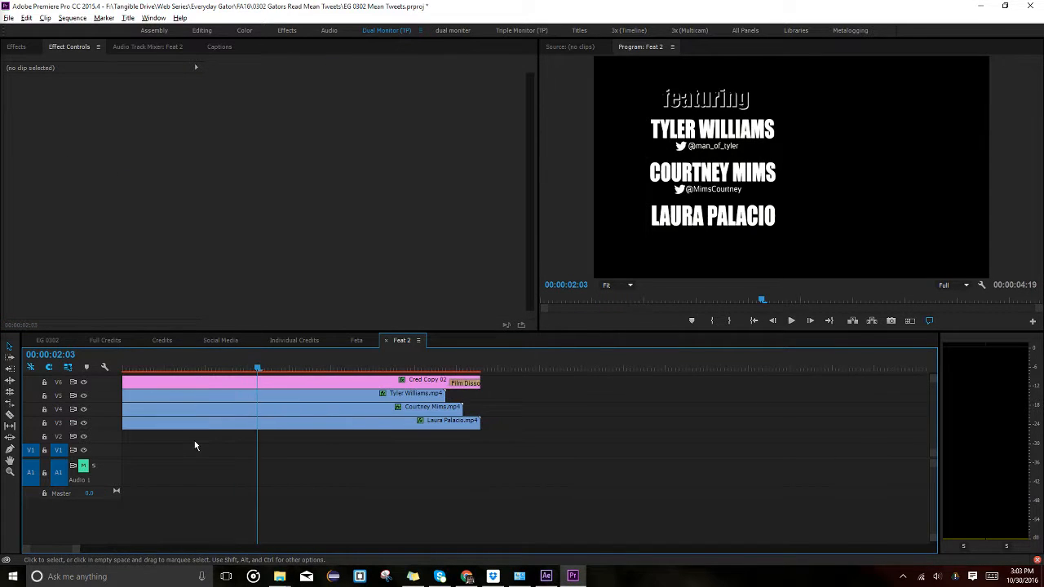
key("alt")
left_click_drag(75, 555, 60, 554)
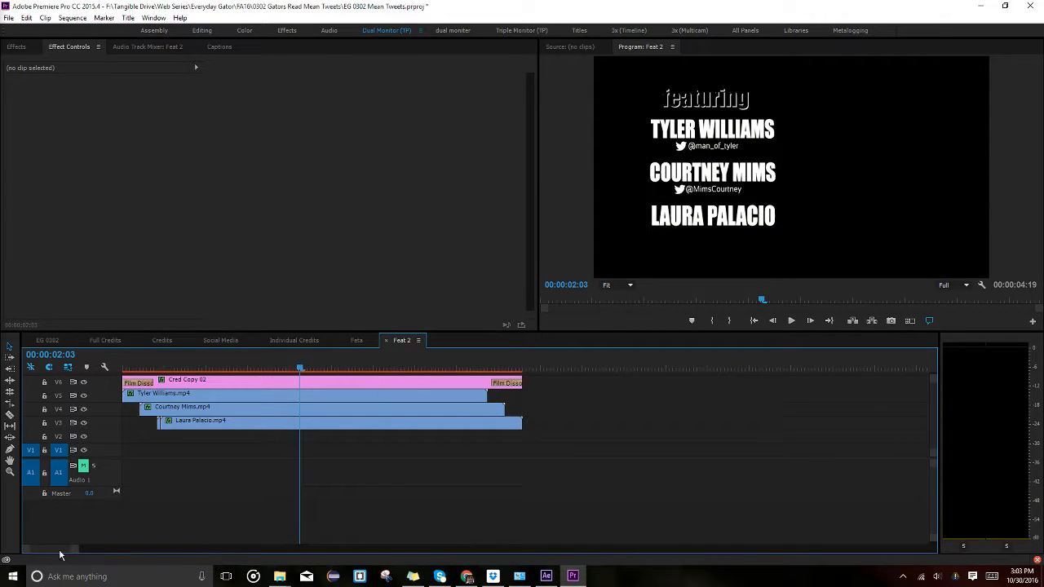
left_click(161, 424)
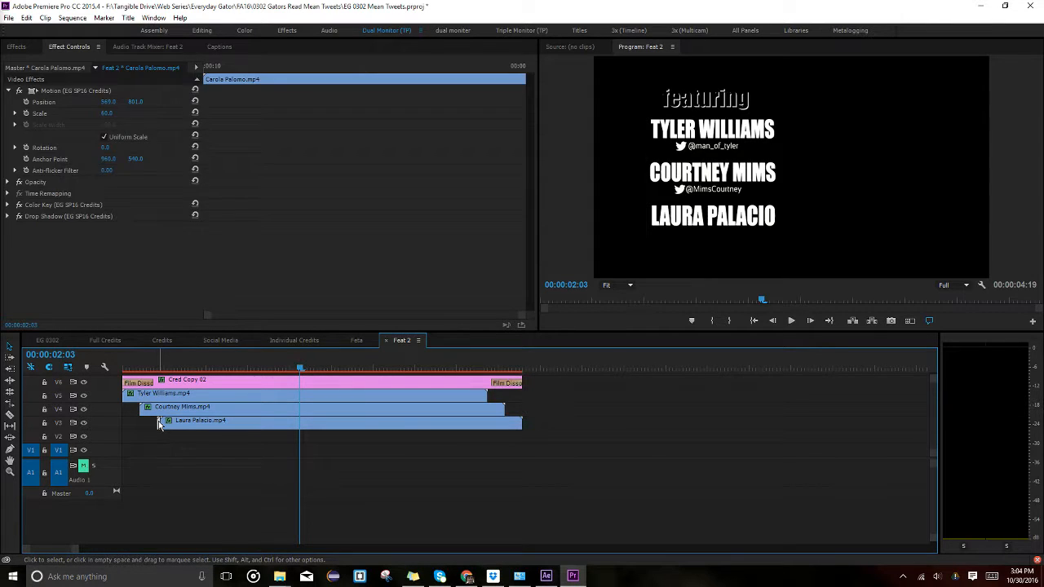
left_click(157, 424)
key("Home")
key("shift+Right")
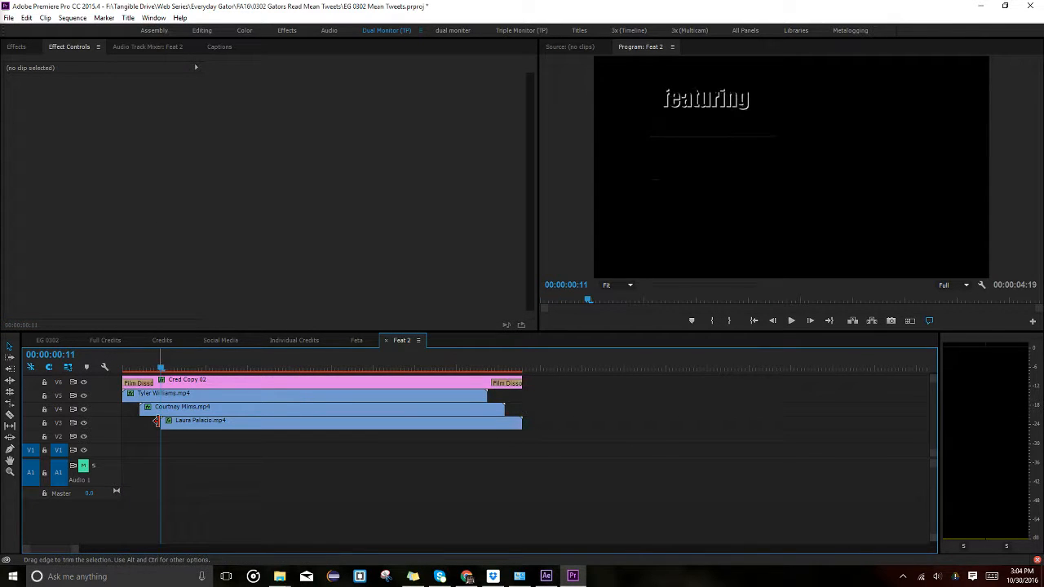
left_click_drag(210, 426, 216, 430)
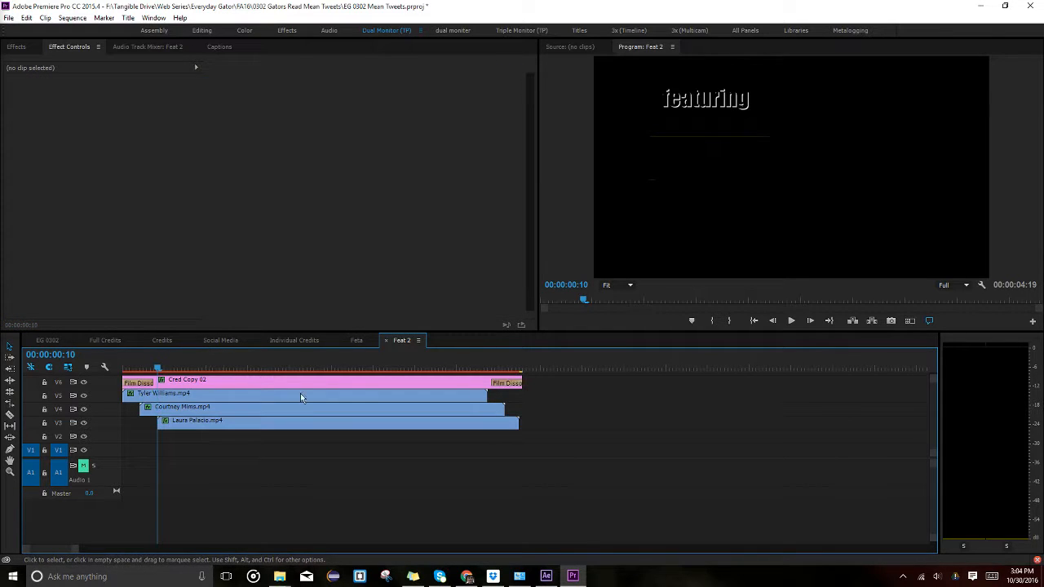
left_click(262, 340)
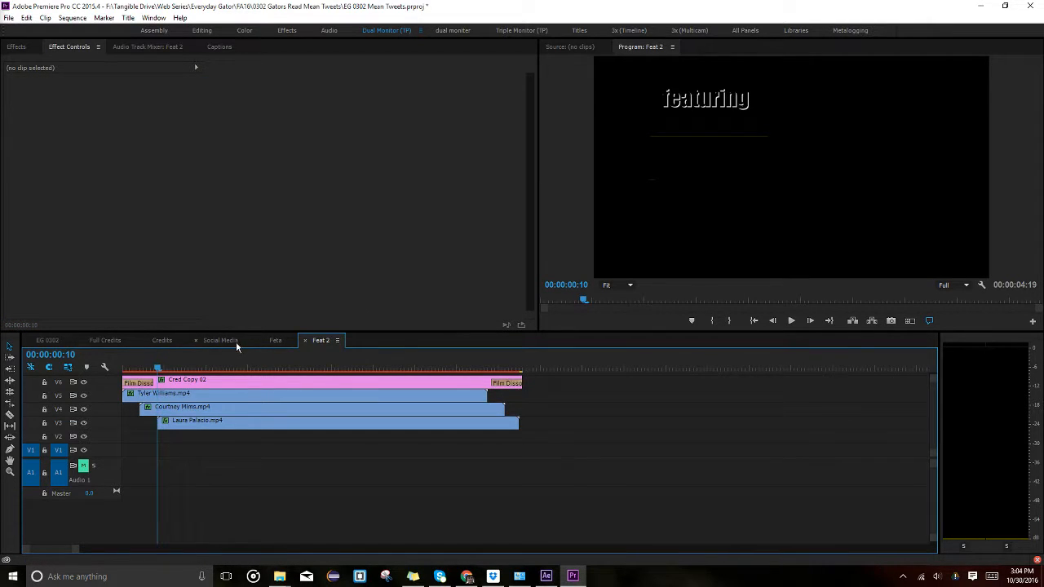
Close the Social Media sequence and open the nested Individual Credits sequence.
left_click(236, 341)
left_click(198, 341)
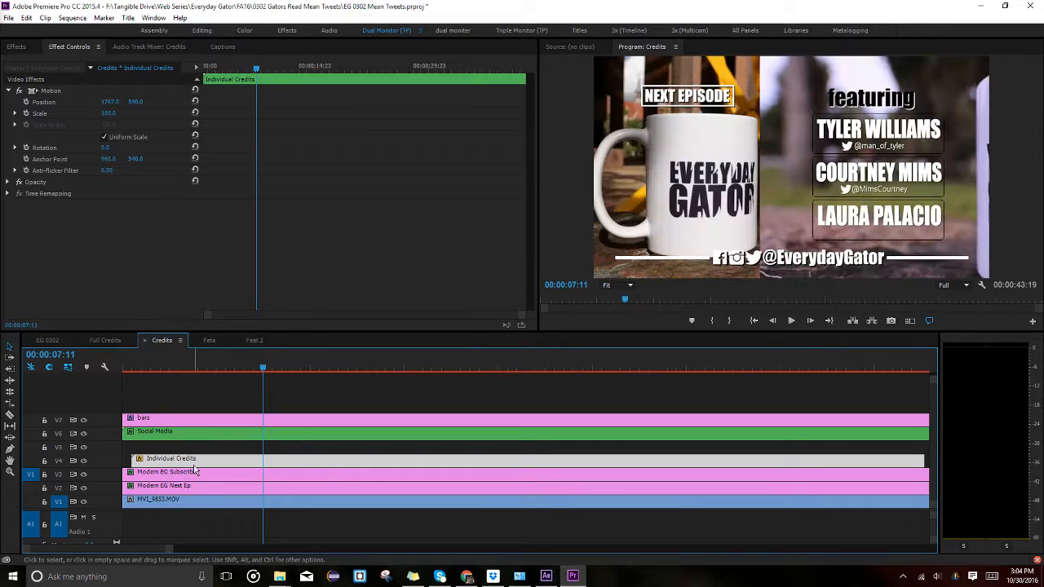
double_click(194, 464)
double_click(253, 465)
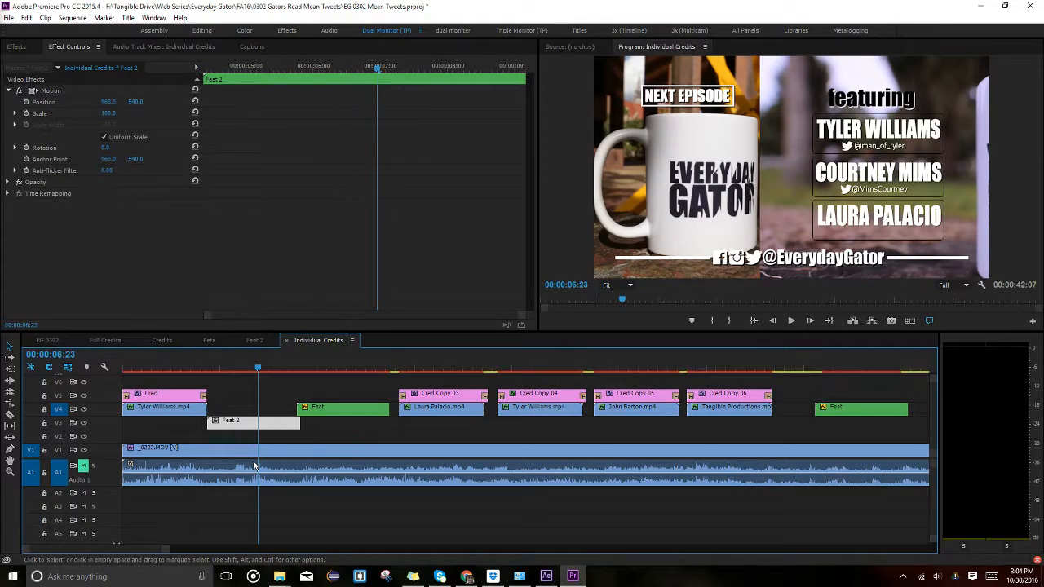
left_click(340, 412)
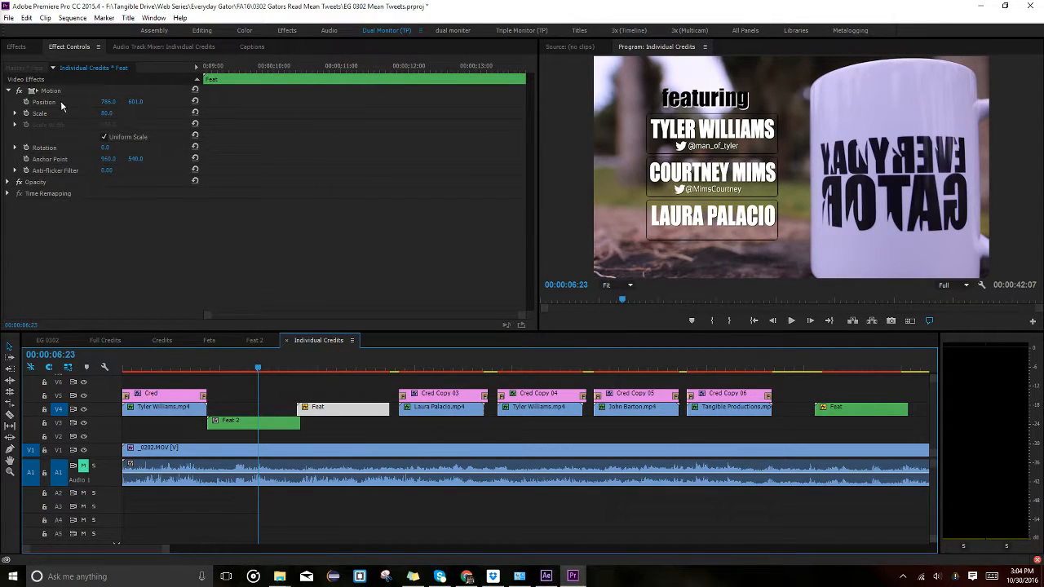
left_click(254, 421)
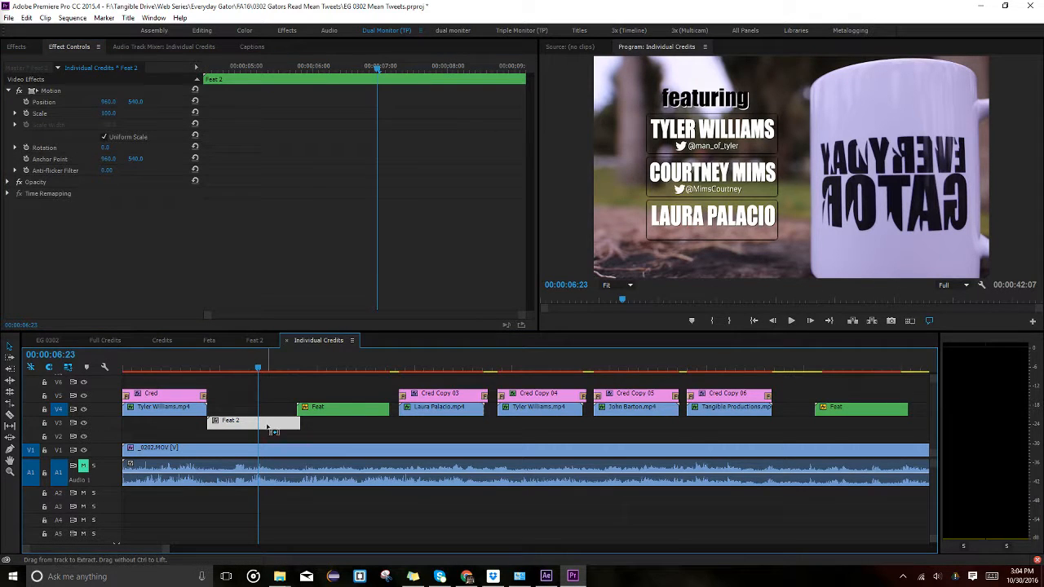
left_click(339, 367)
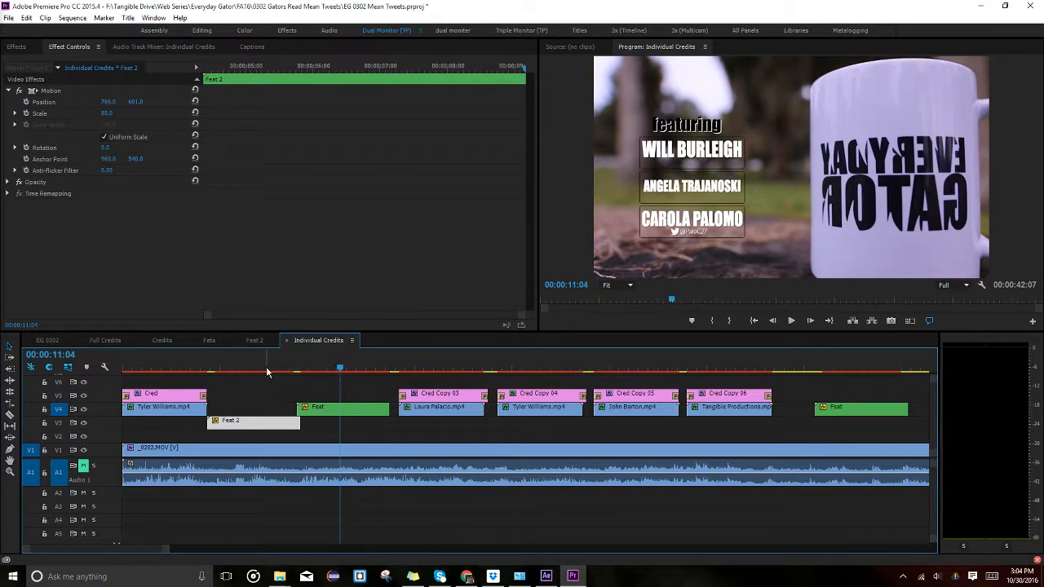
left_click(265, 367)
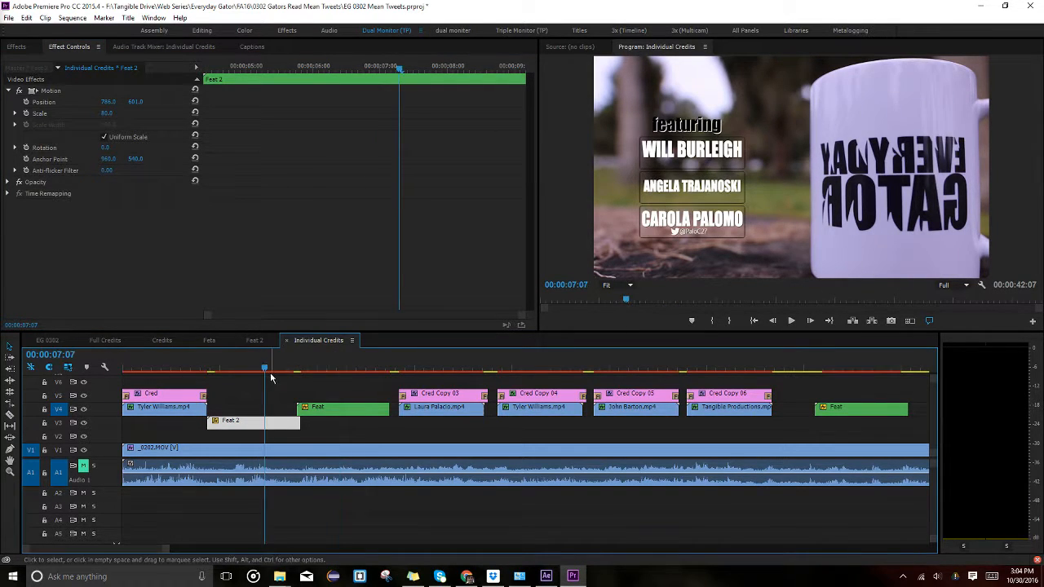
Push Cred Copy 03–06 and Feat right and move Feat 2 up to V4 after the first credit.
left_click_drag(431, 375, 732, 433)
left_click_drag(538, 403, 550, 404)
left_click(441, 434)
left_click_drag(344, 417, 356, 416)
left_click(269, 430)
left_click_drag(269, 429, 287, 413)
left_click(405, 368)
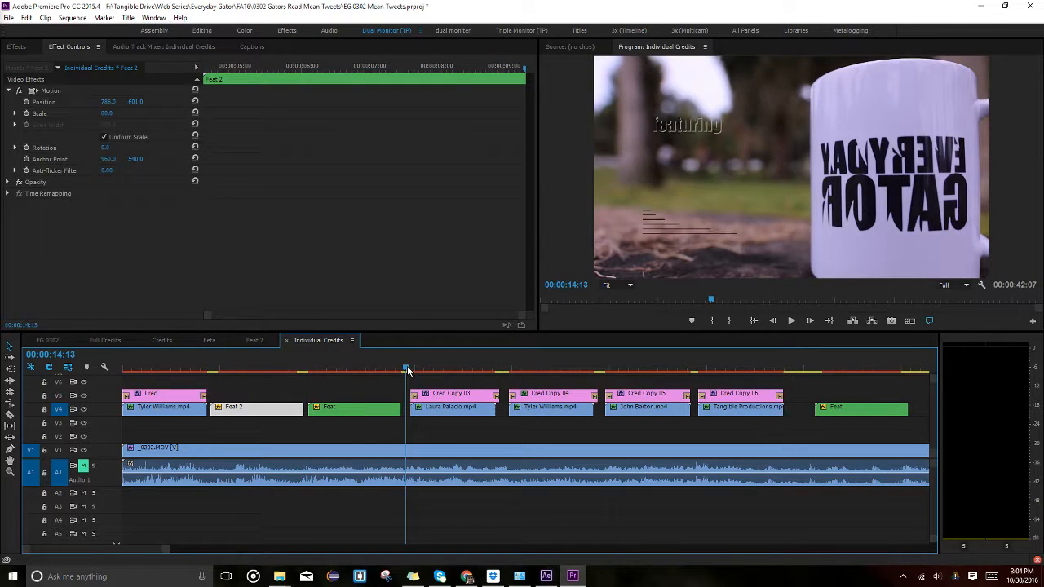
left_click_drag(423, 386, 762, 416)
key("Home")
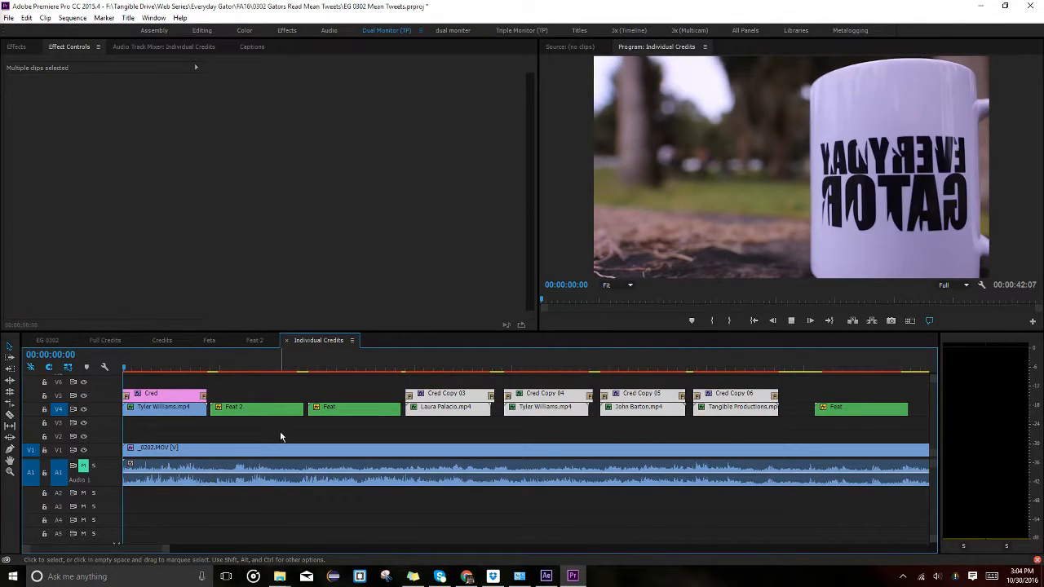
Play Individual Credits, turn off the V1 background track, and scrub the Credits sequence from the start.
key("space")
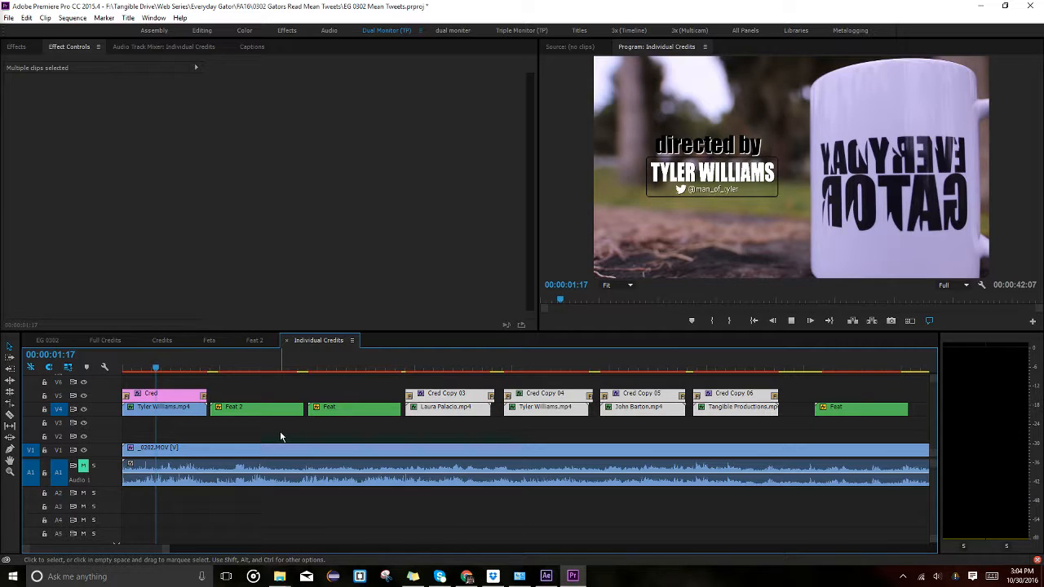
left_click(262, 368)
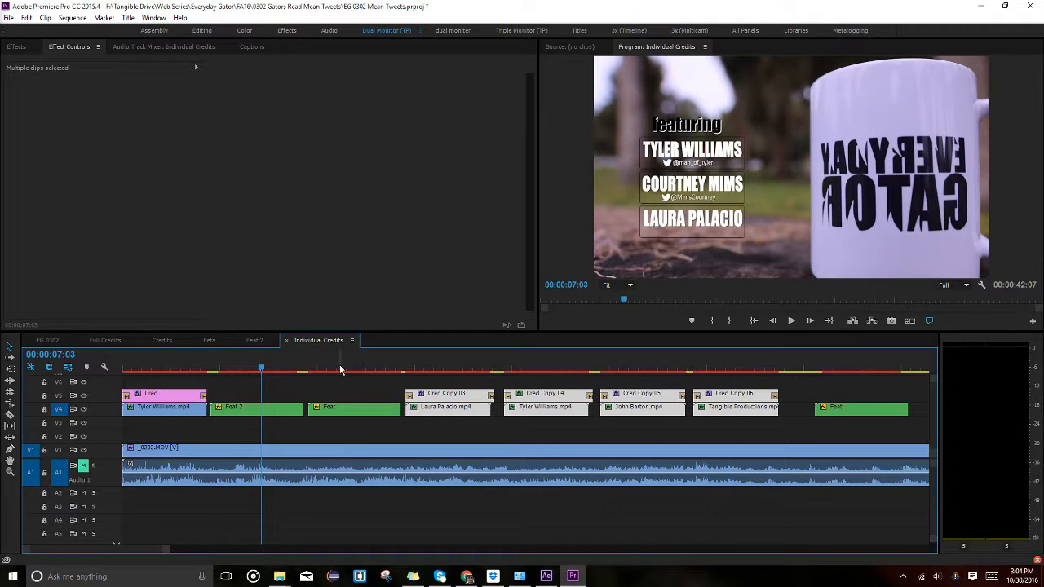
left_click(157, 369)
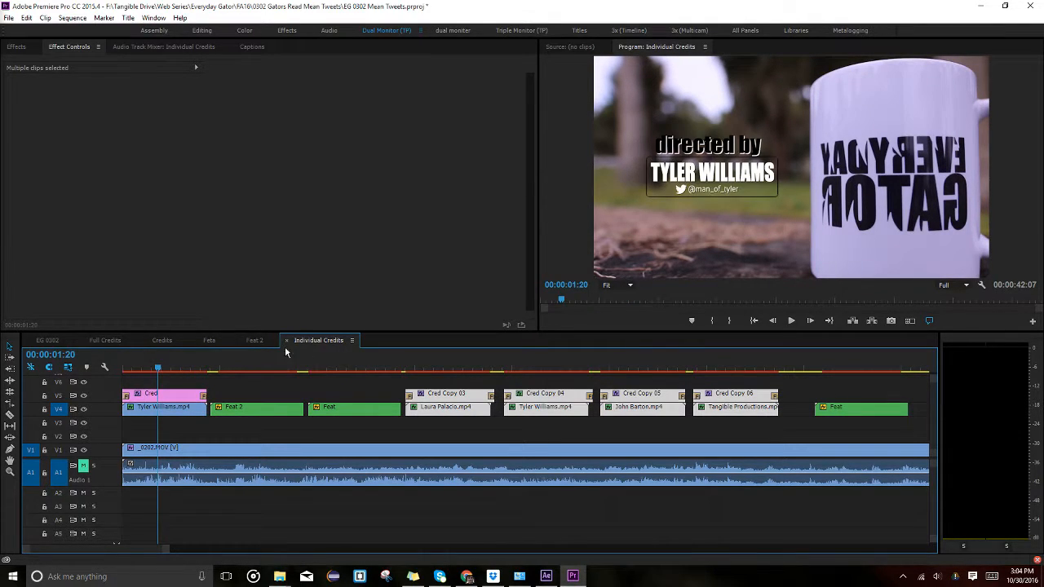
left_click(153, 342)
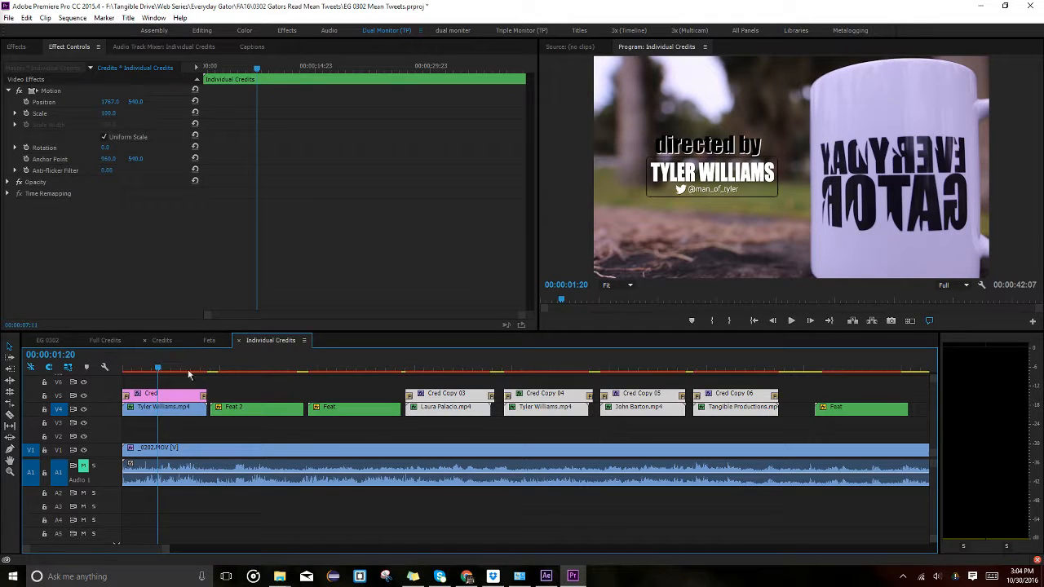
left_click(294, 340)
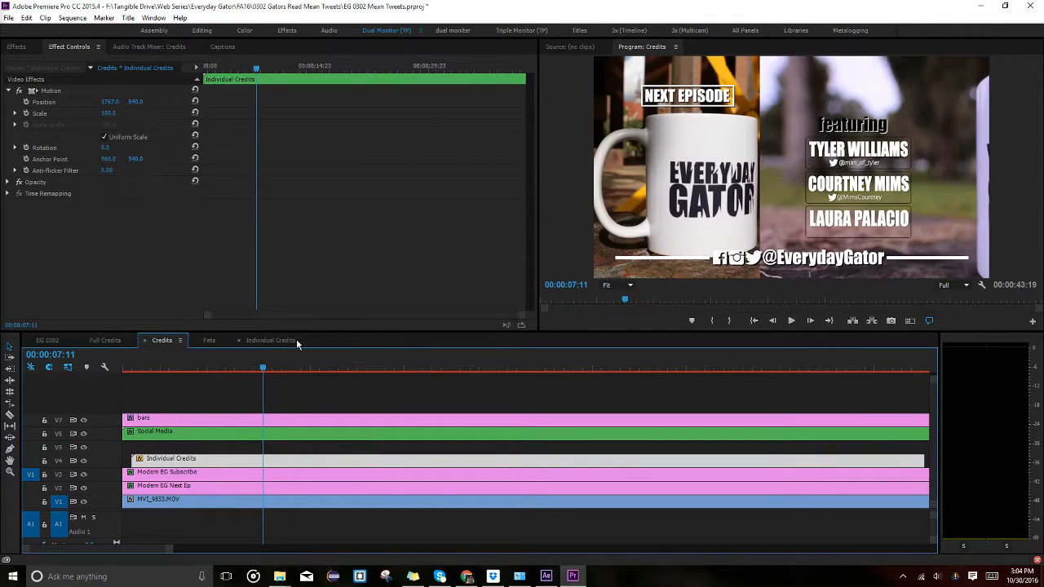
left_click(84, 450)
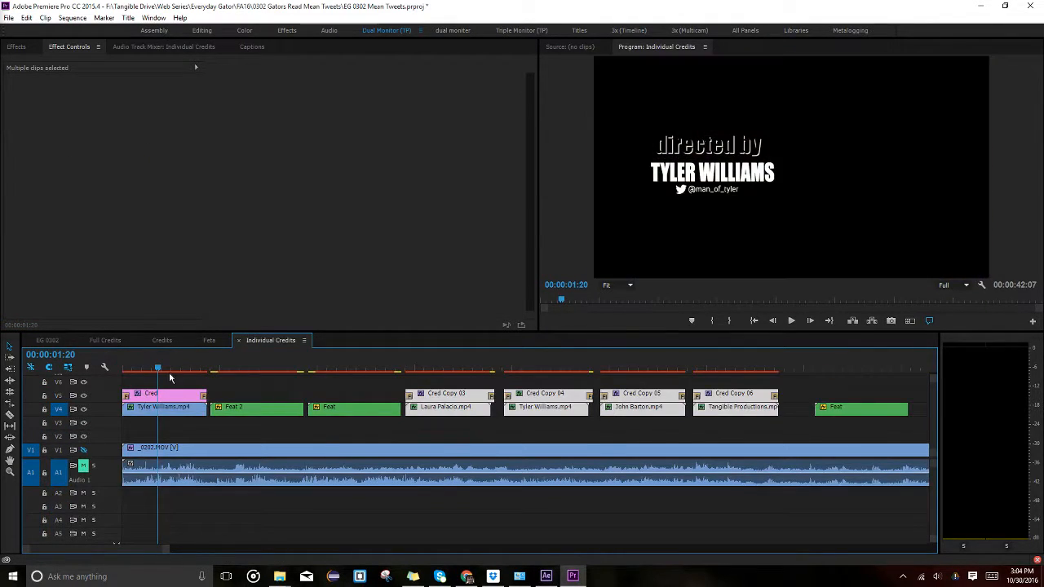
left_click(165, 339)
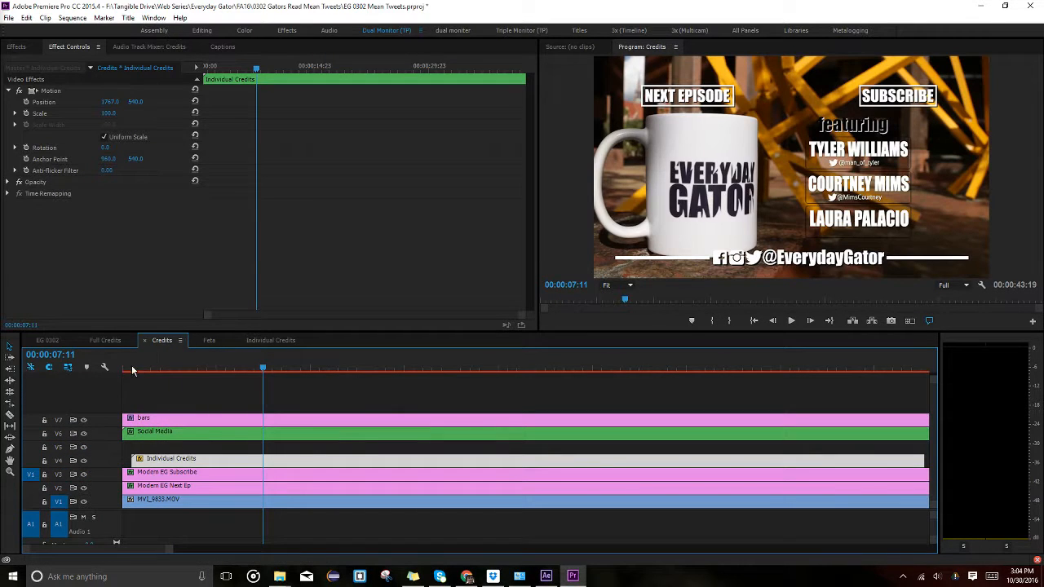
left_click_drag(125, 369, 703, 369)
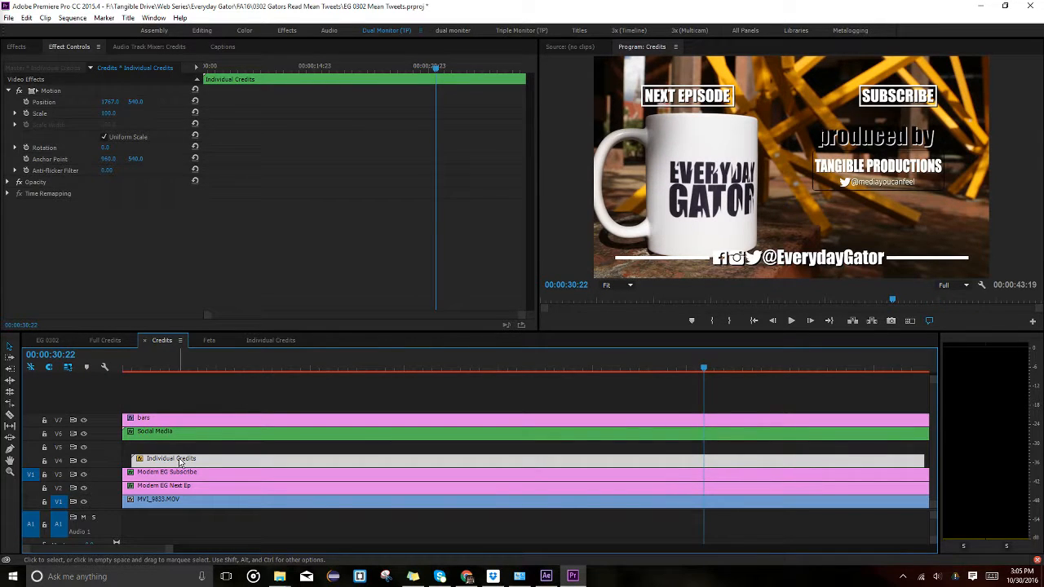
In Individual Credits, nudge the Feat 2 cast list's Position X slightly right.
double_click(205, 458)
left_click(243, 379)
left_click(249, 368)
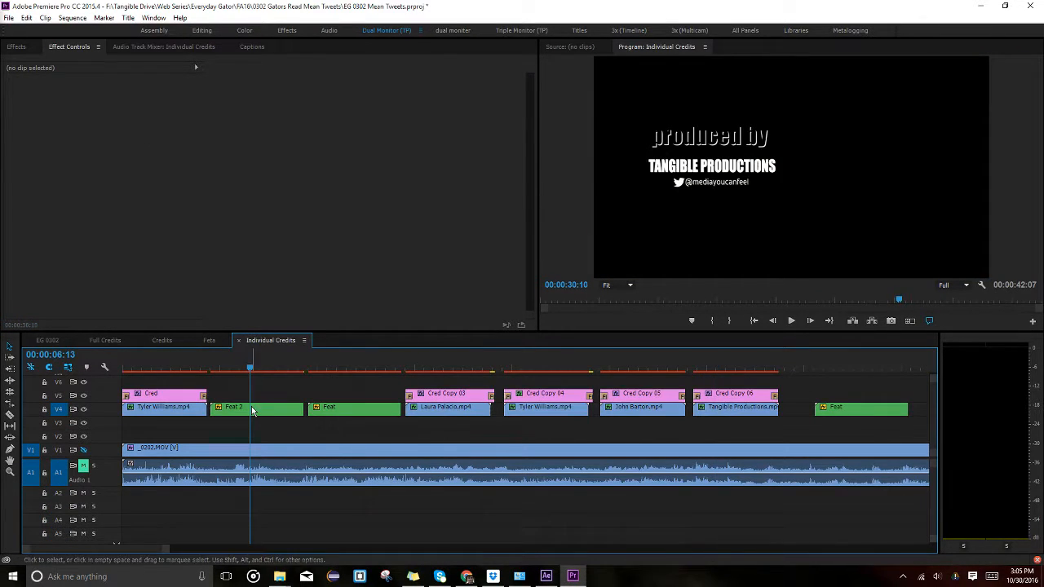
left_click(251, 407)
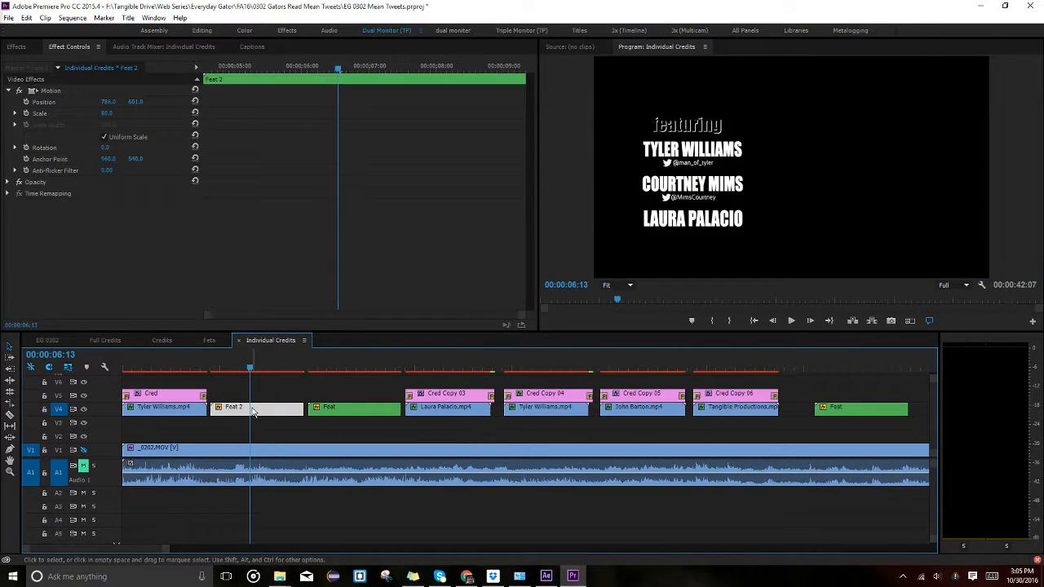
left_click(85, 451)
left_click_drag(109, 102, 182, 102)
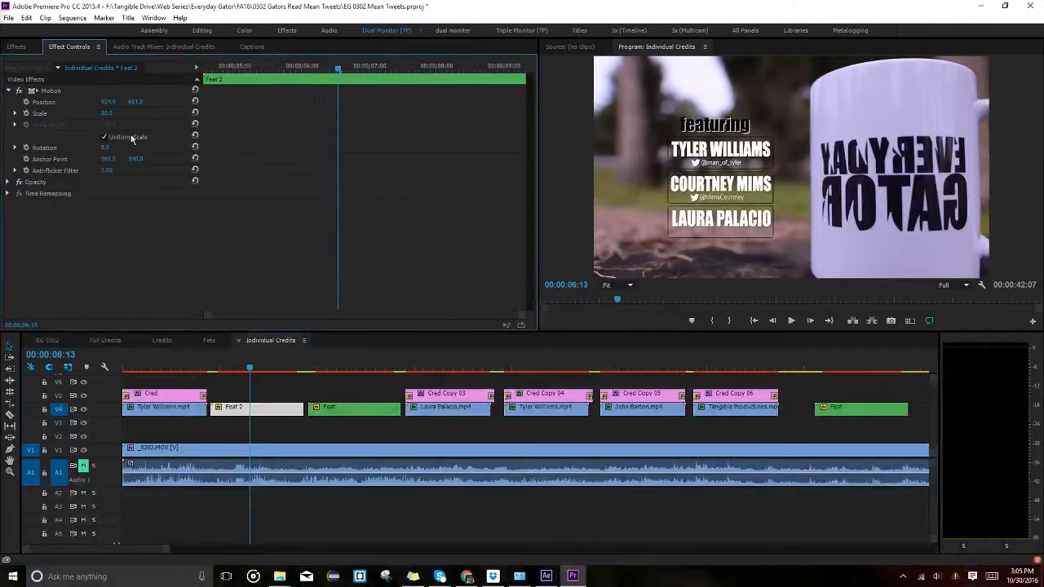
key("ctrl+z")
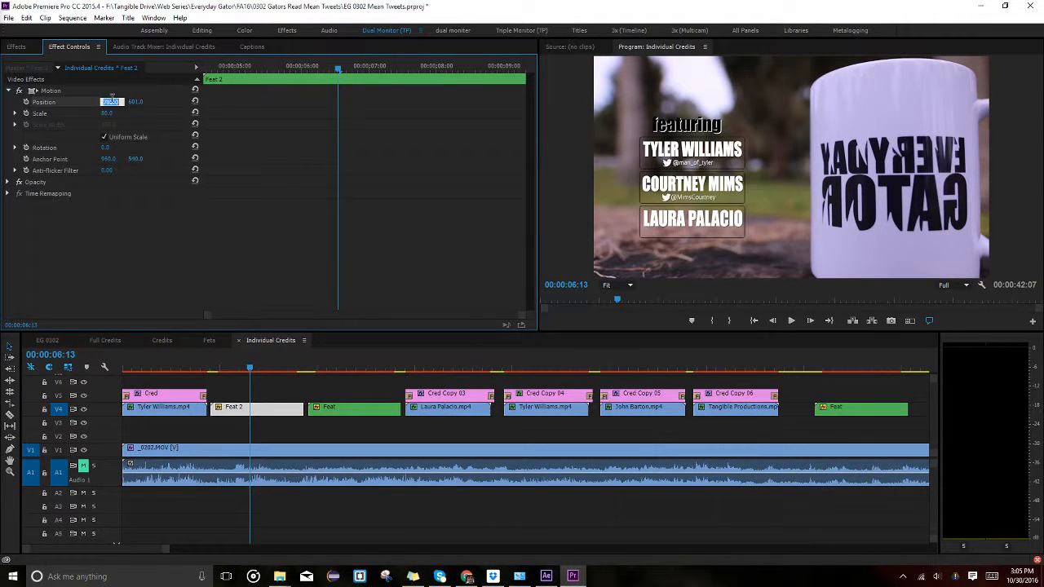
left_click_drag(110, 102, 115, 103)
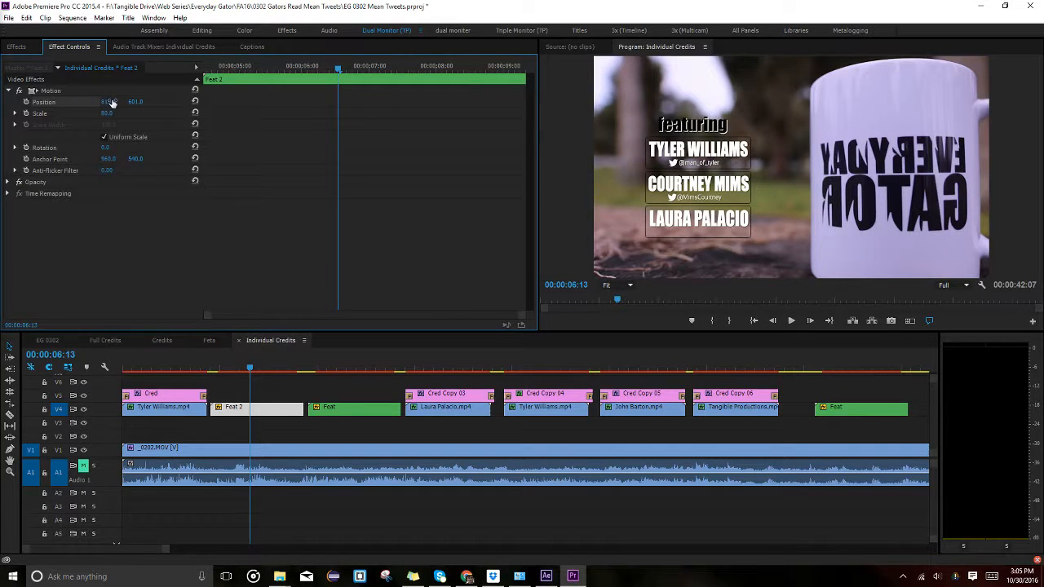
key("Return")
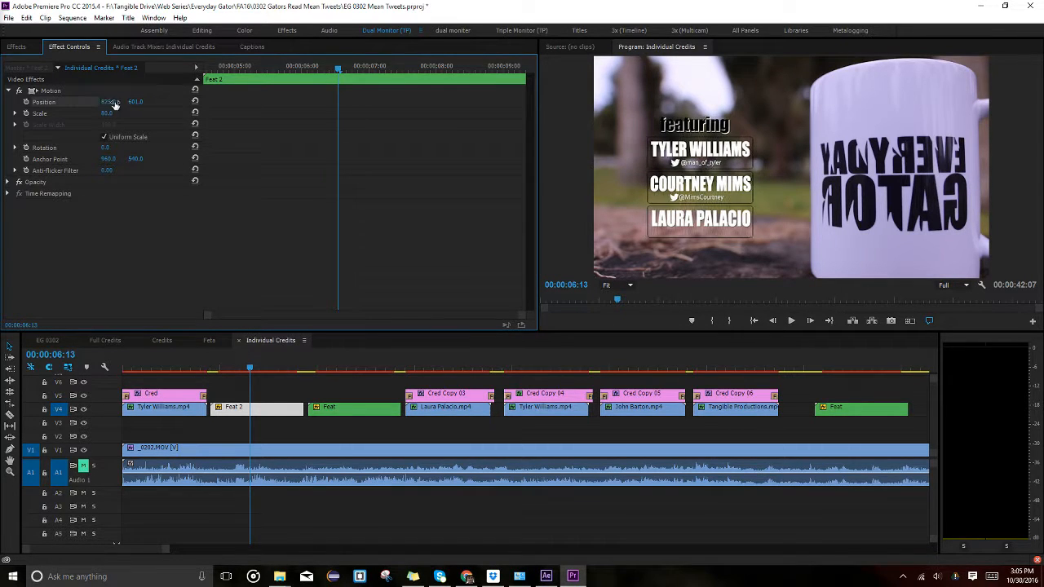
Adjust the Feat cast list's Position X and preview it over the footage in Credits.
left_click(342, 408)
left_click(110, 102)
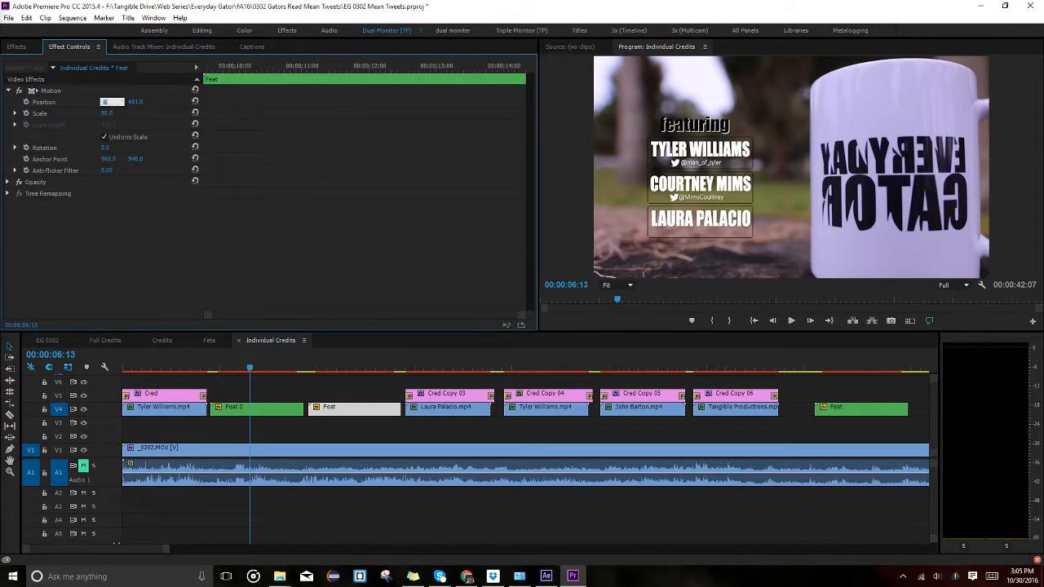
left_click(83, 451)
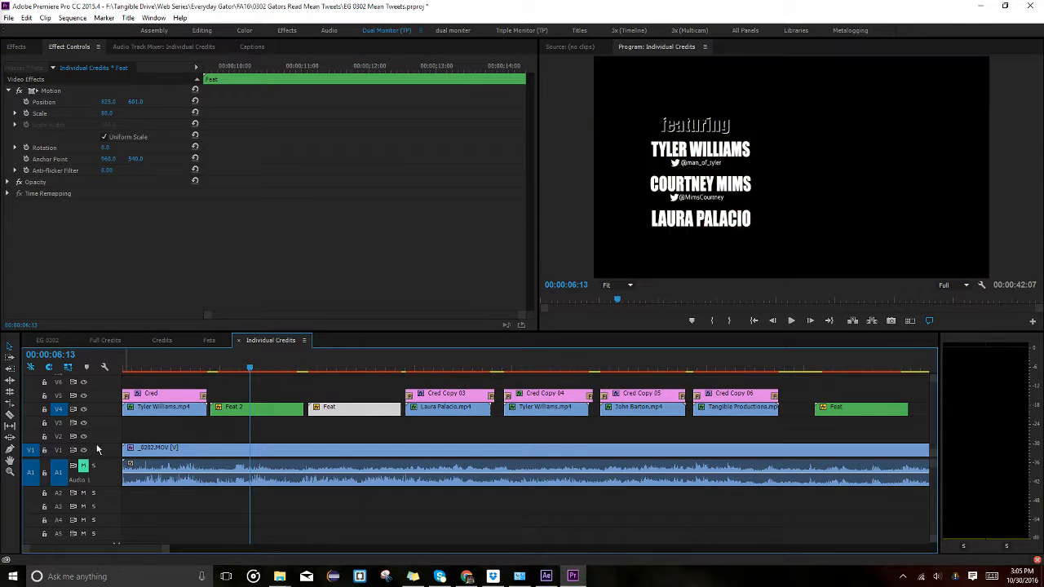
left_click(166, 341)
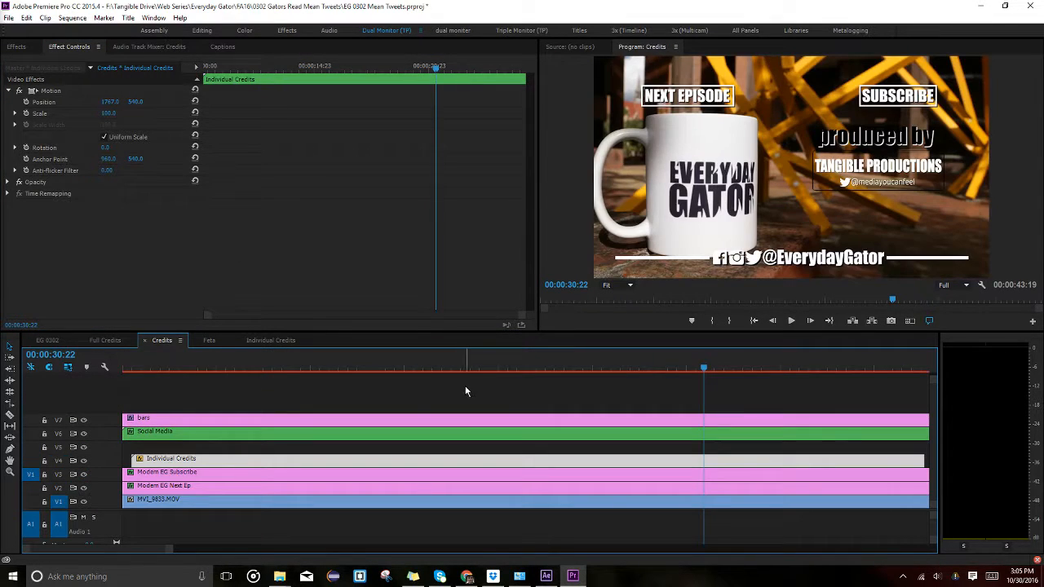
left_click(259, 367)
left_click_drag(174, 367, 245, 368)
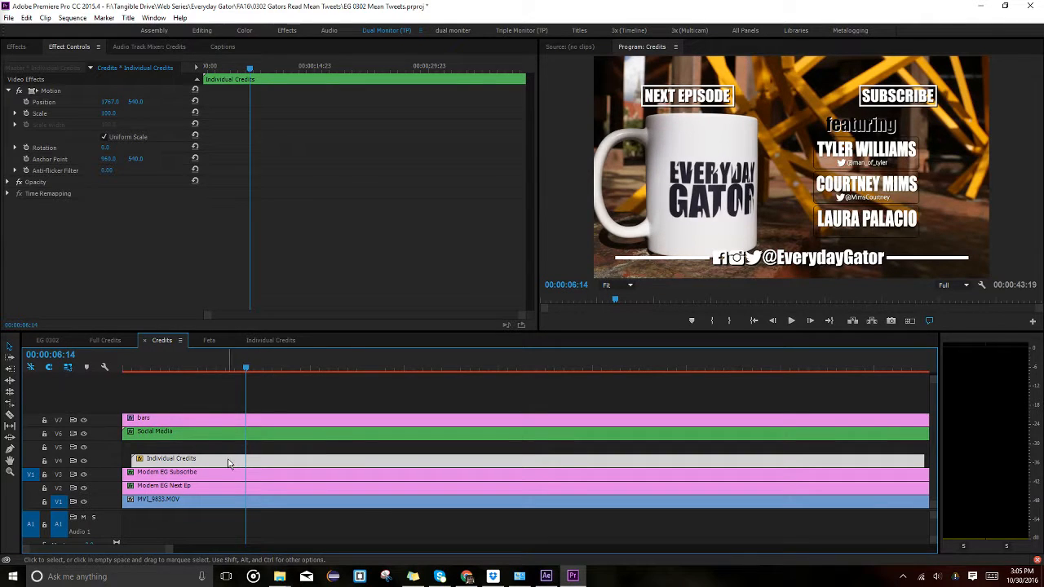
Set Position X to 840 for both the Feat and Feat 2 cast lists.
left_click(276, 343)
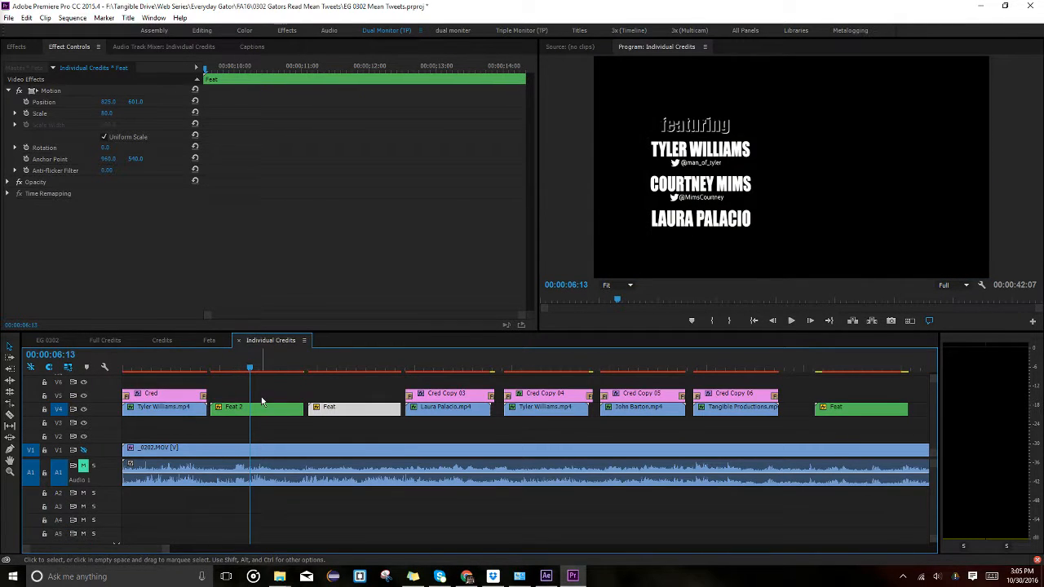
left_click_drag(109, 102, 112, 103)
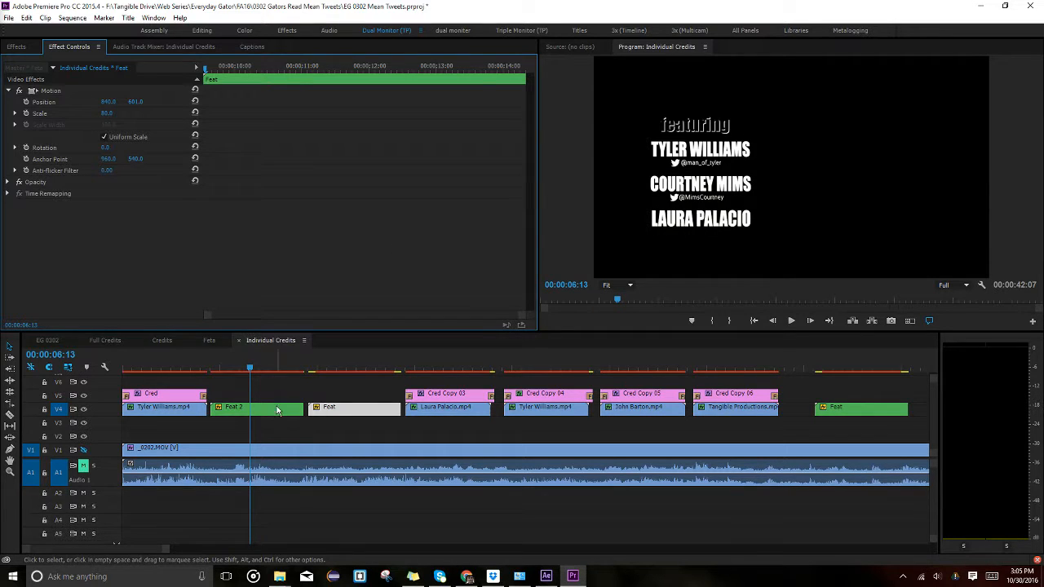
left_click(276, 410)
type("640")
key("Return")
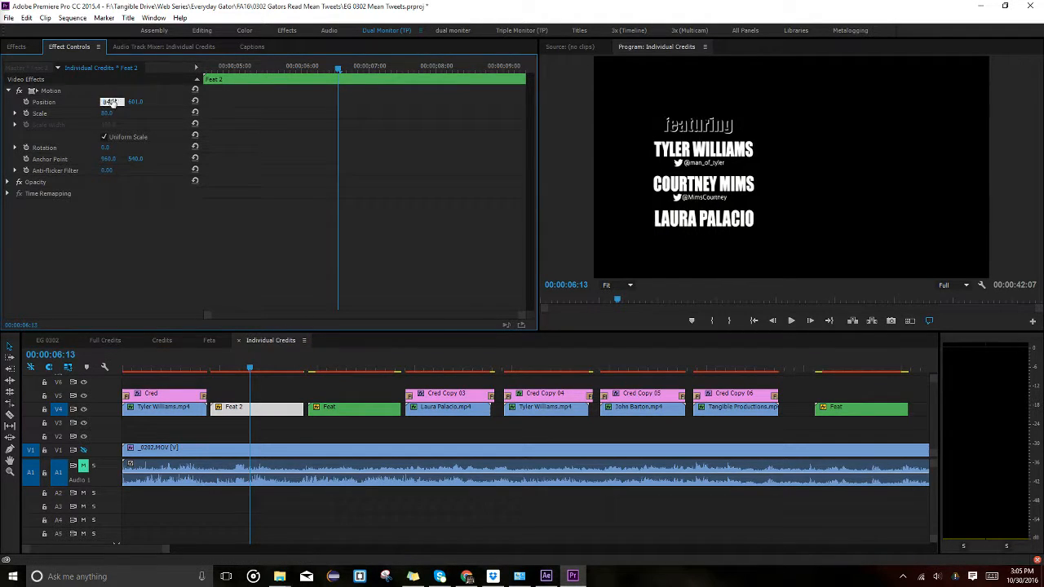
left_click(162, 341)
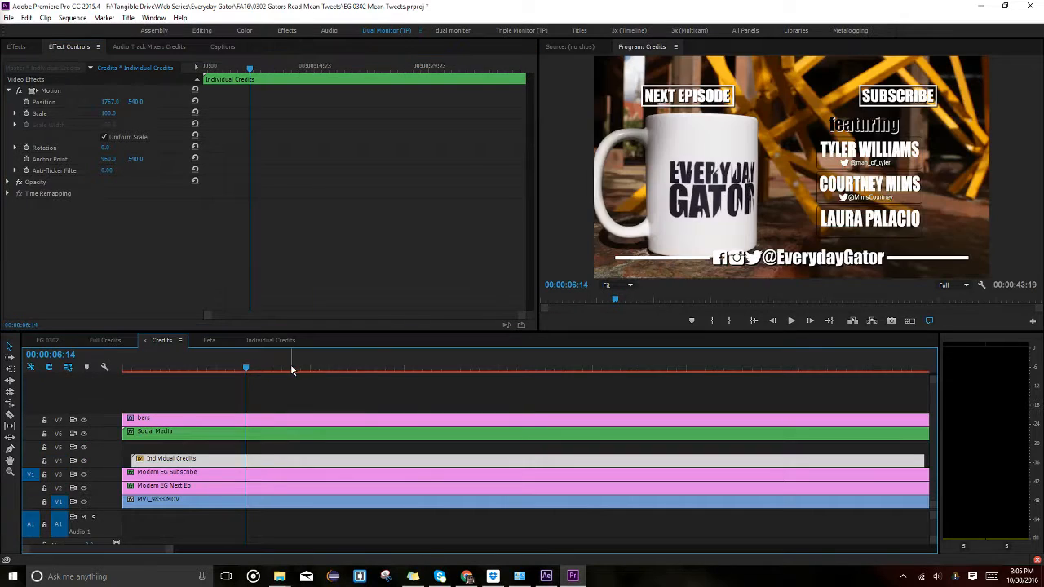
left_click_drag(231, 372, 355, 372)
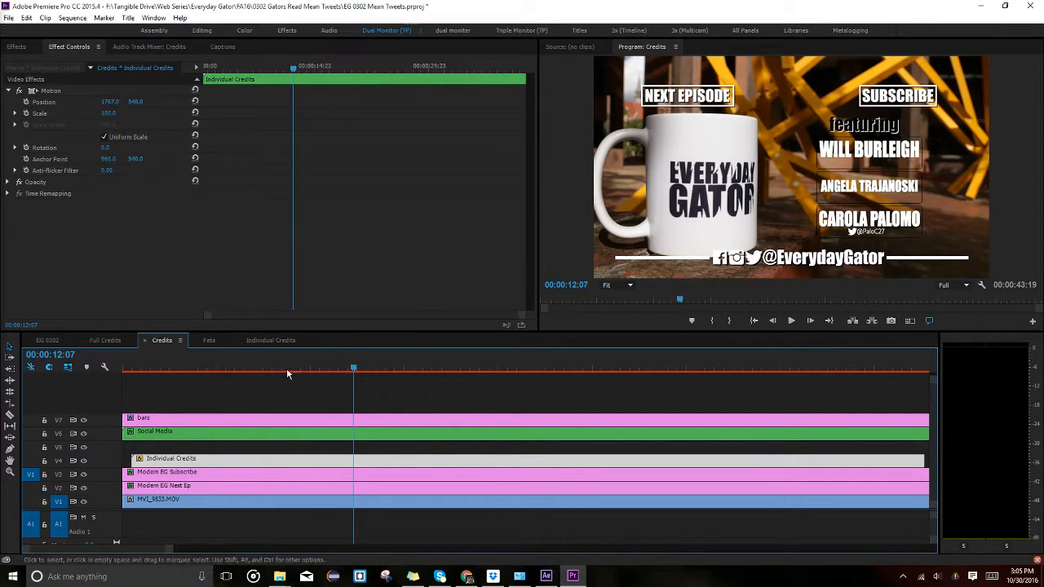
left_click_drag(441, 369, 721, 368)
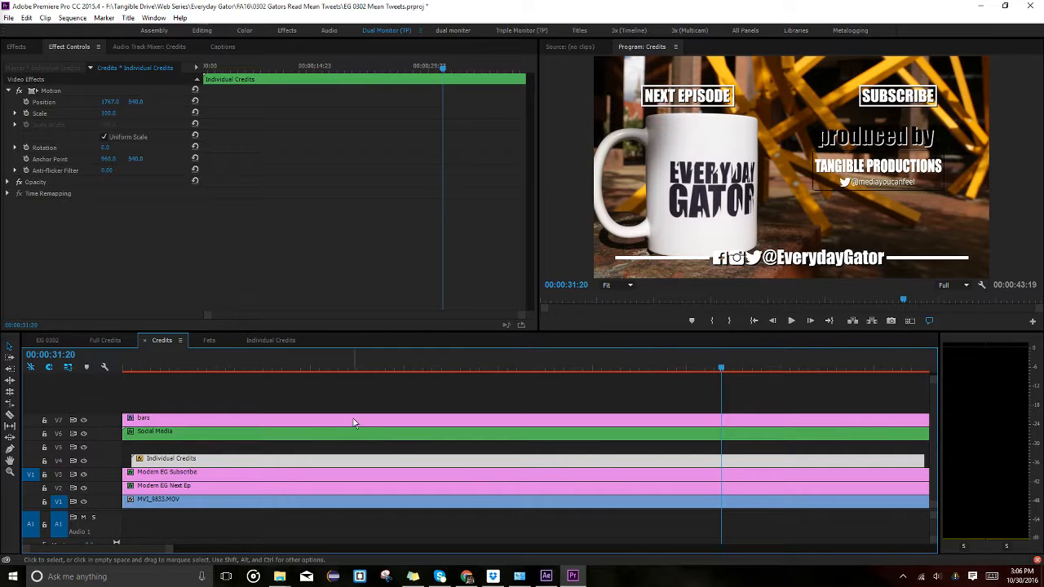
Open Individual Credits and locate the Cred Copy 06 'produced by' title.
double_click(280, 462)
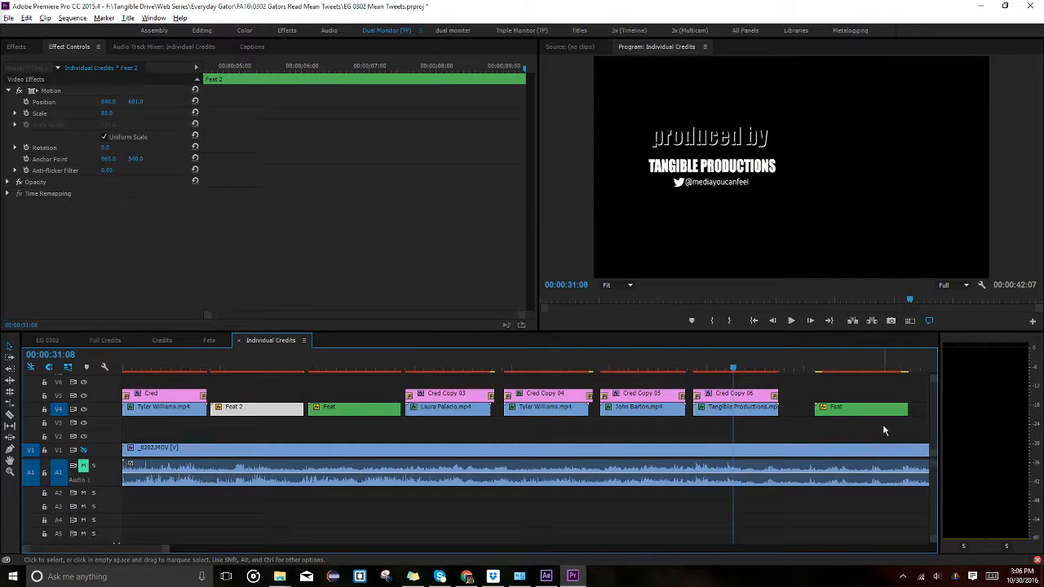
scroll(885, 429, "down", 2)
scroll(462, 428, "up", 3)
left_click(465, 394)
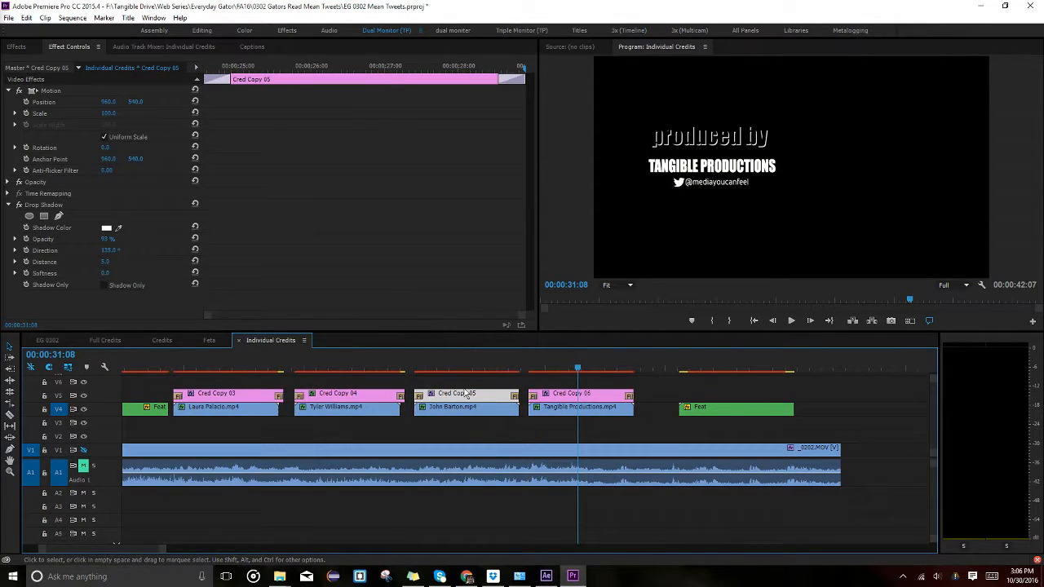
left_click(572, 394)
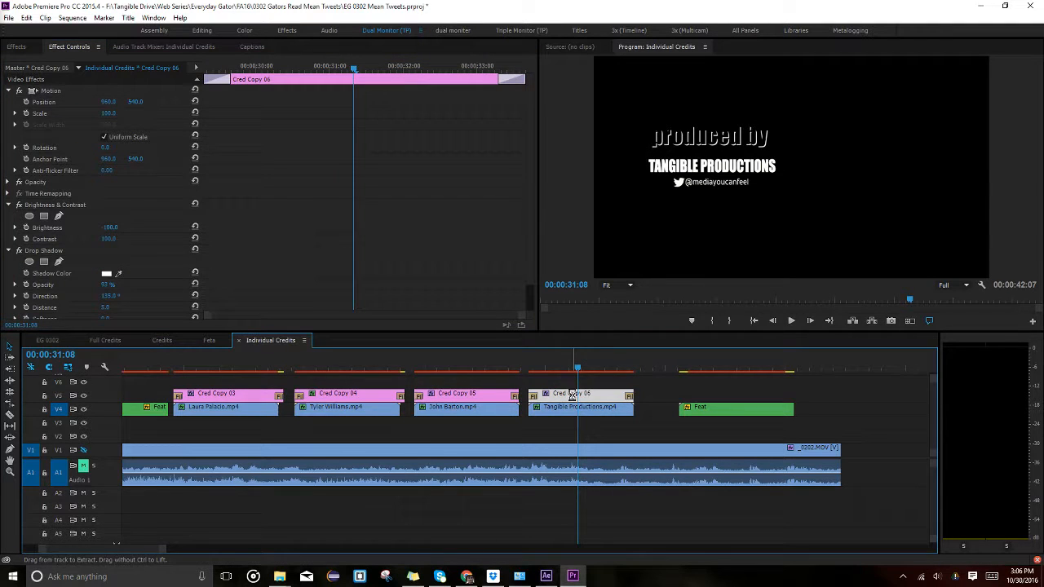
left_click(498, 408)
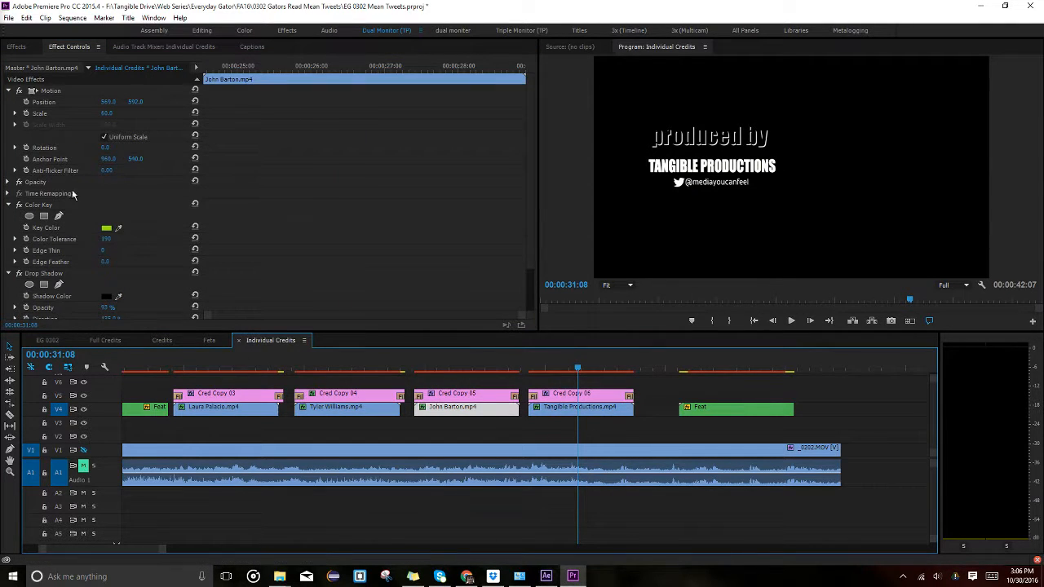
left_click(39, 97)
left_click(576, 410)
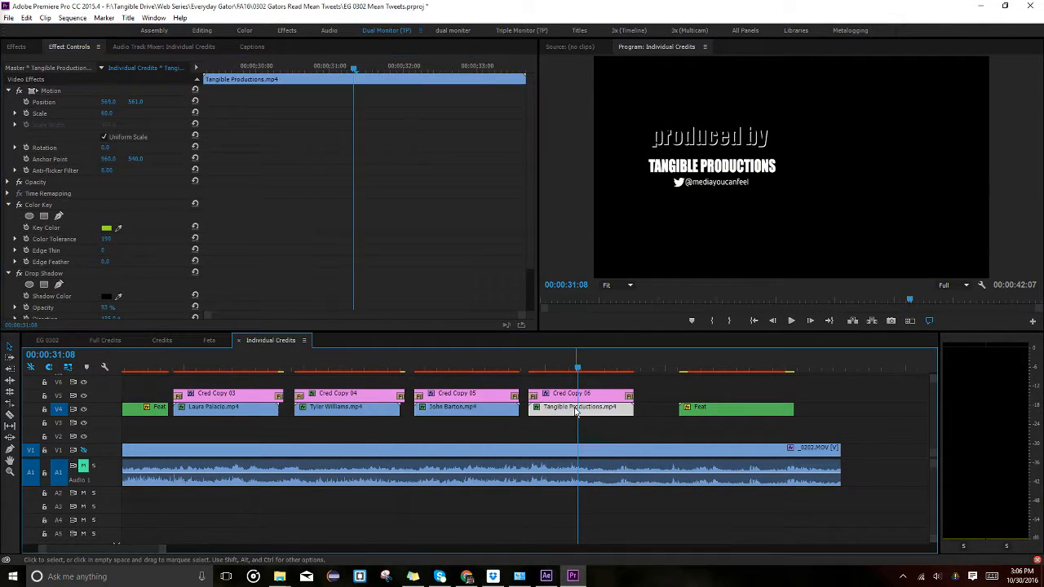
left_click(583, 365)
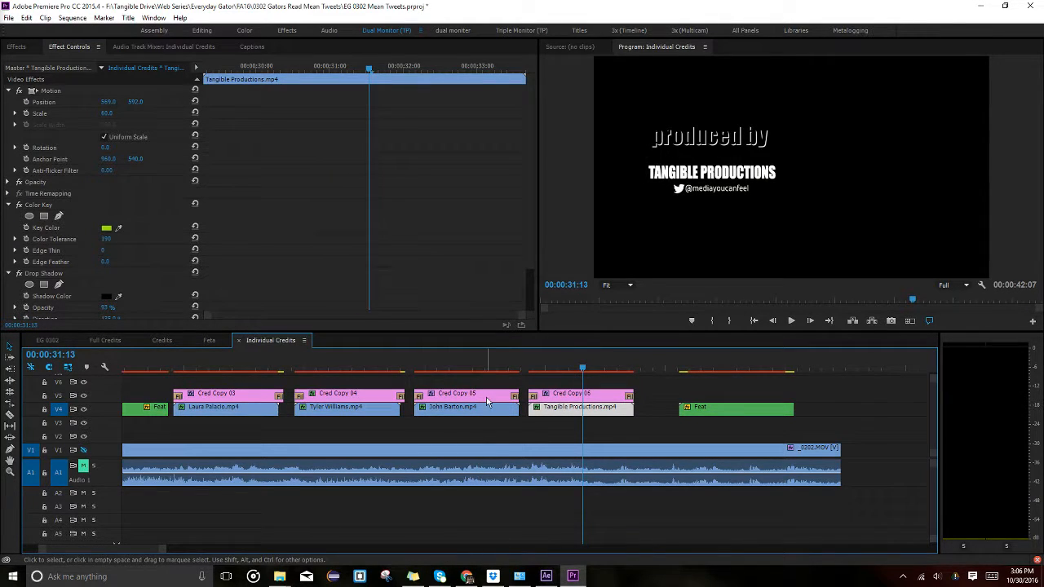
double_click(566, 395)
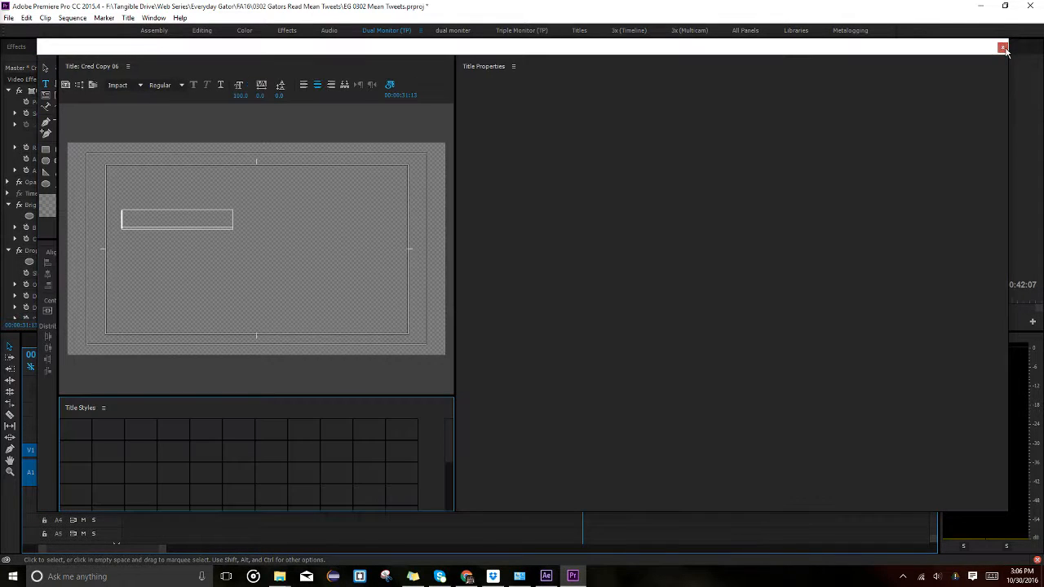
left_click(1002, 49)
Change the producer title's Position Y from 540 to 573.
left_click(83, 450)
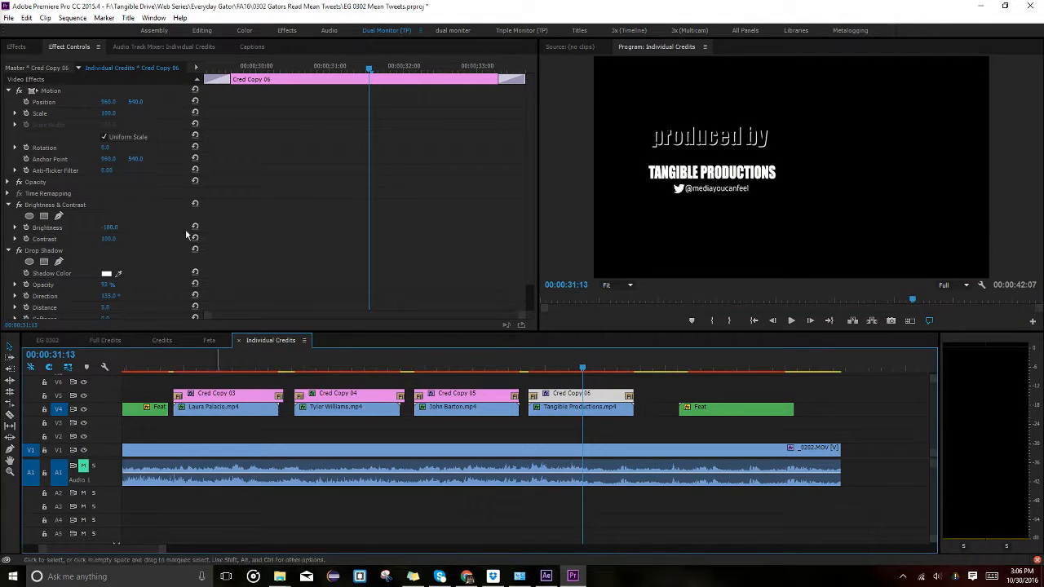
mouse_move(136, 101)
left_mouse_down()
mouse_move(160, 101)
mouse_move(141, 101)
left_mouse_up()
left_click(469, 368)
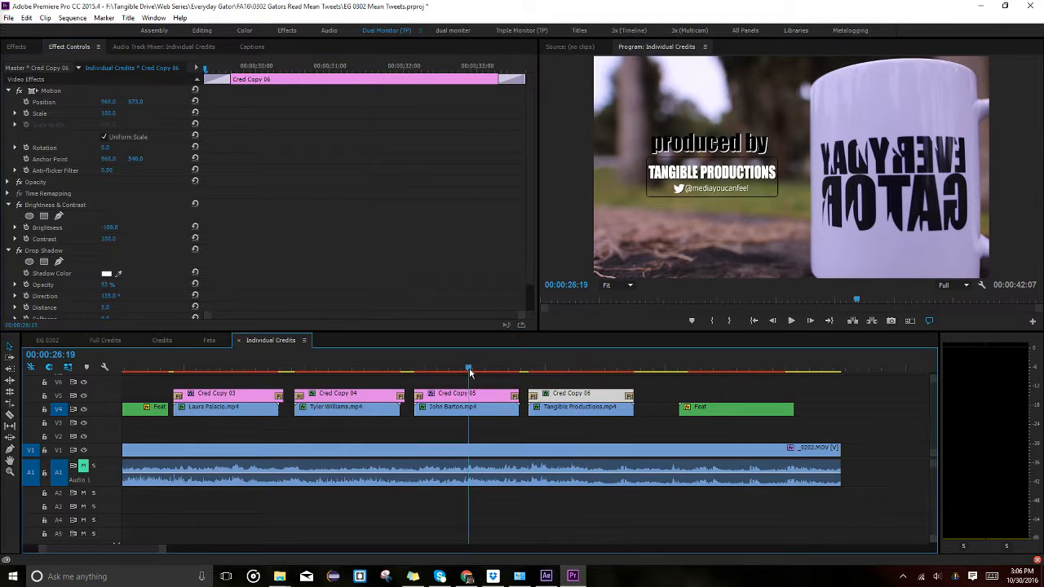
left_click(599, 374)
left_click(594, 368)
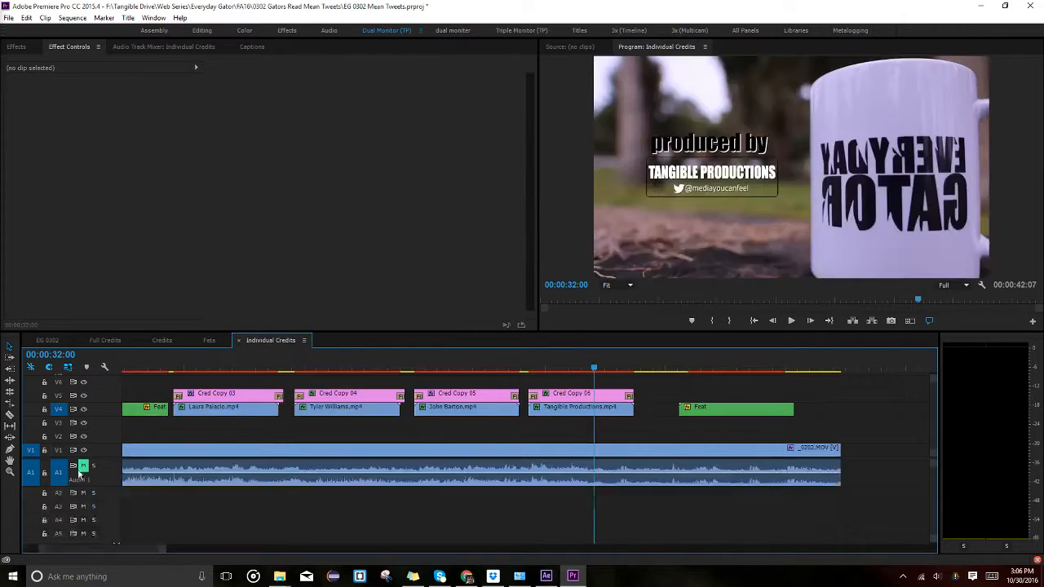
Hide the background footage and scrub the featuring credits in the Credits sequence.
left_click(84, 451)
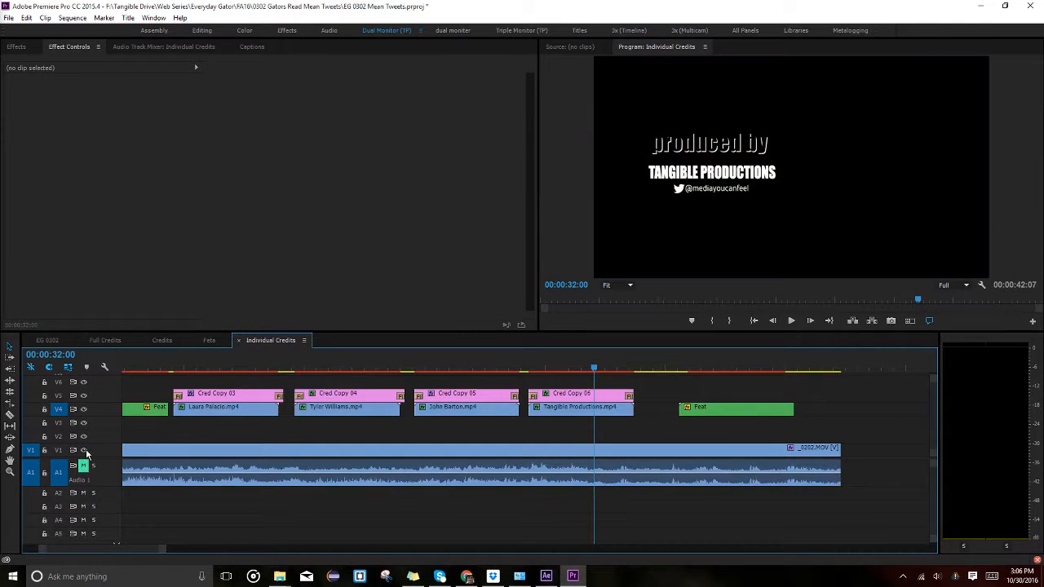
left_click(161, 336)
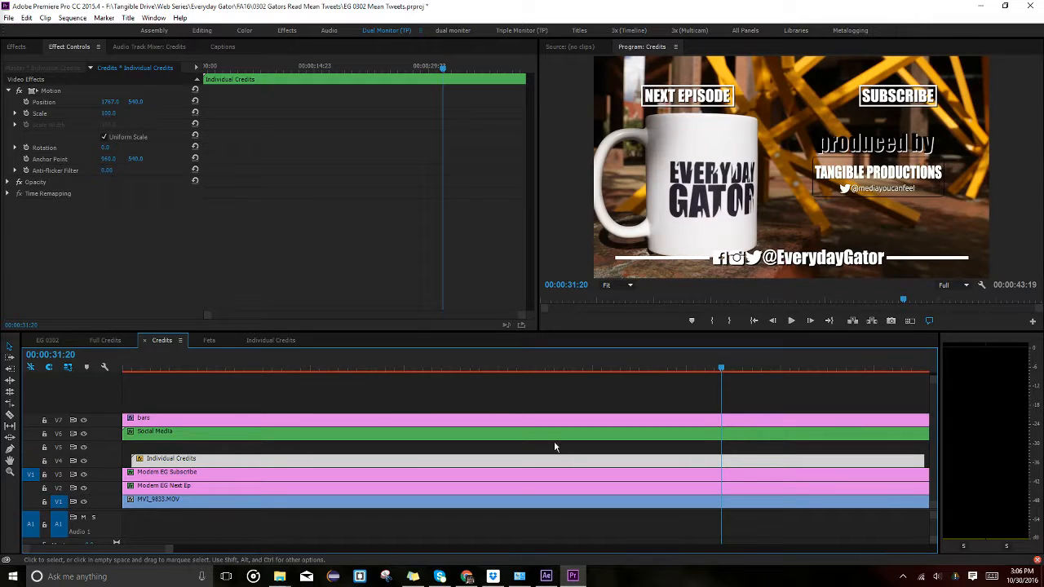
scroll(505, 477, "down", 1, "alt")
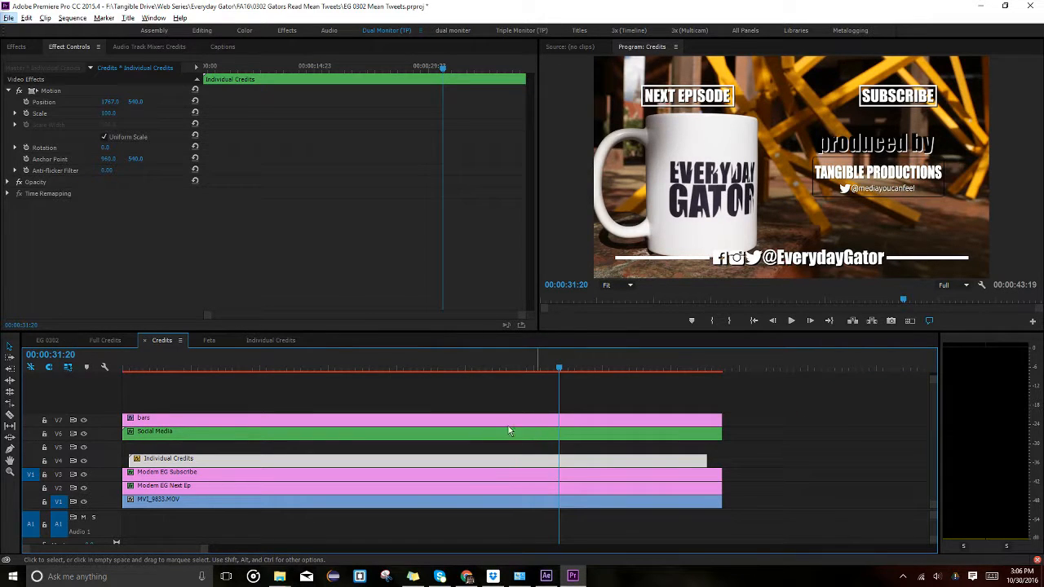
left_click_drag(559, 368, 631, 373)
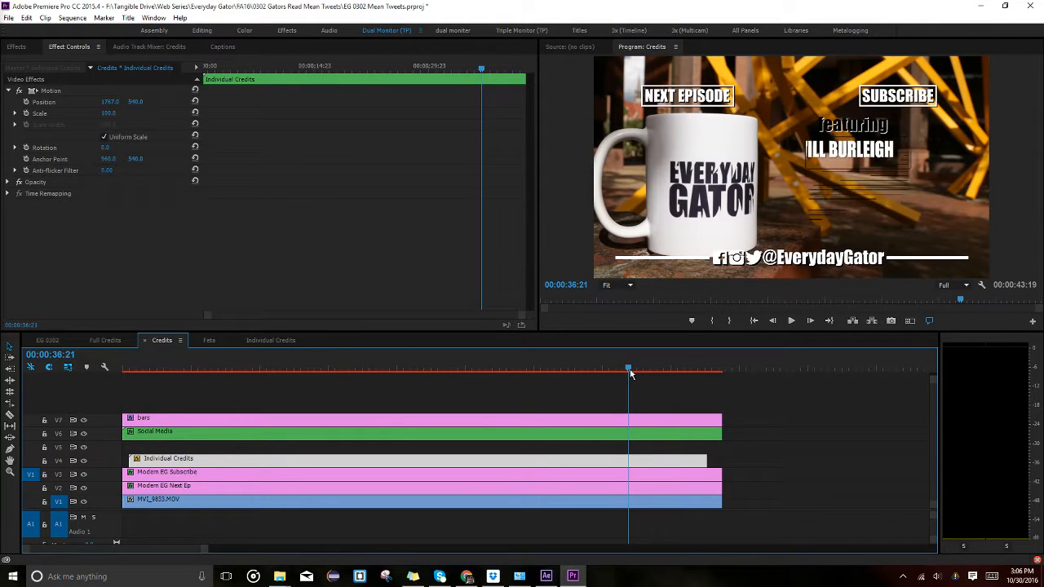
Delete the trailing Feat clip on V4 inside Individual Credits.
double_click(613, 462)
left_click(744, 408)
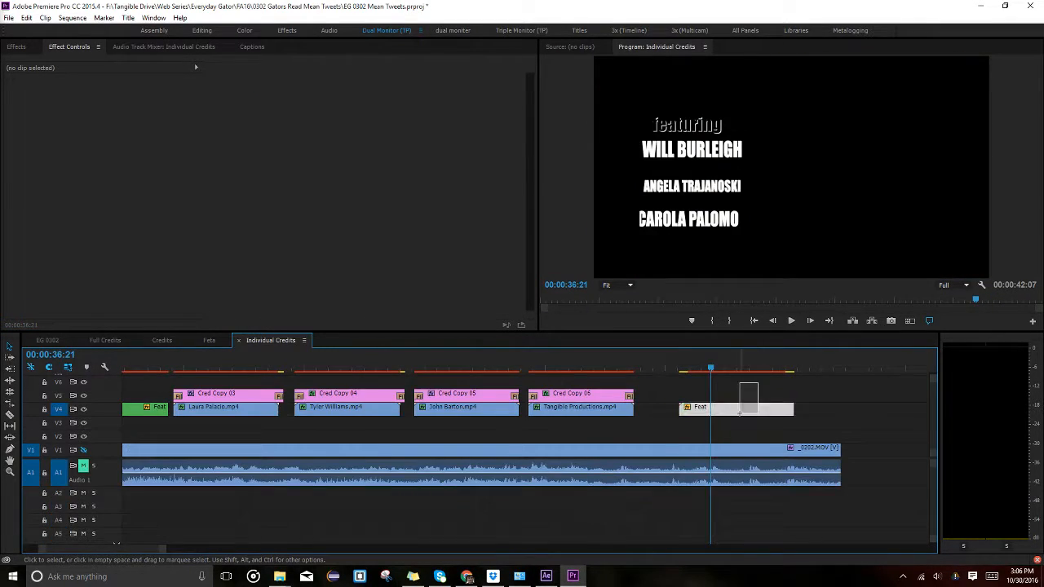
key("Delete")
left_click(210, 340)
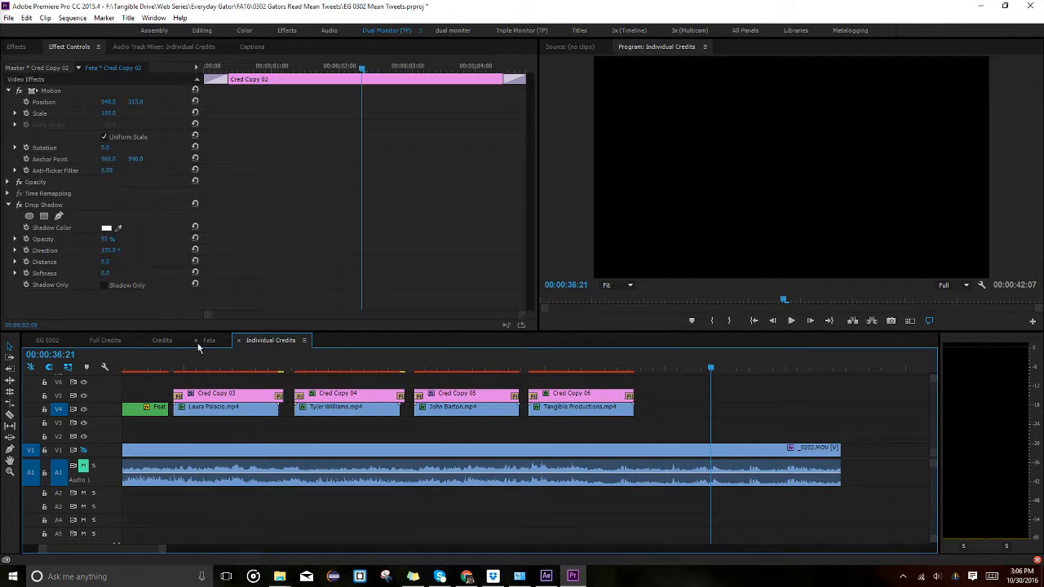
left_click(162, 340)
Scrub Full Credits to the copyright card, then bring up the EG 0302 sequence.
left_click(105, 340)
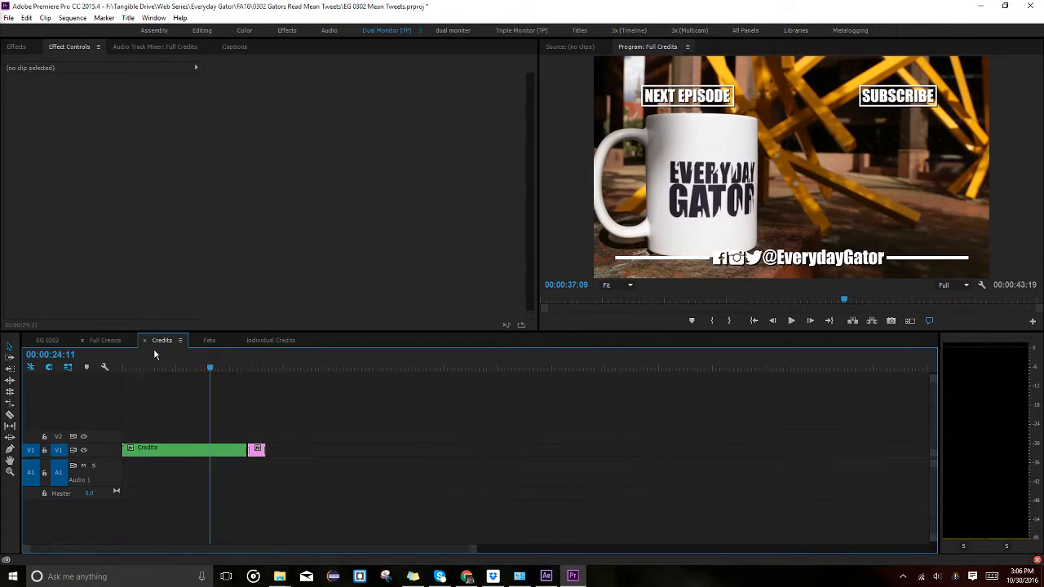
left_click(234, 369)
left_click_drag(240, 370, 169, 367)
left_click(46, 340)
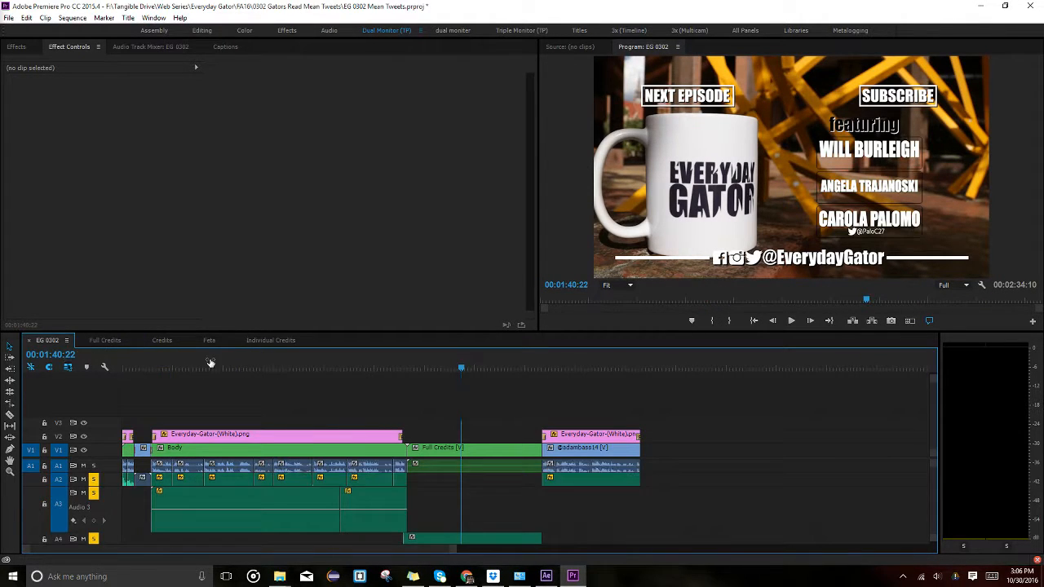
scroll(935, 513, "down", 3)
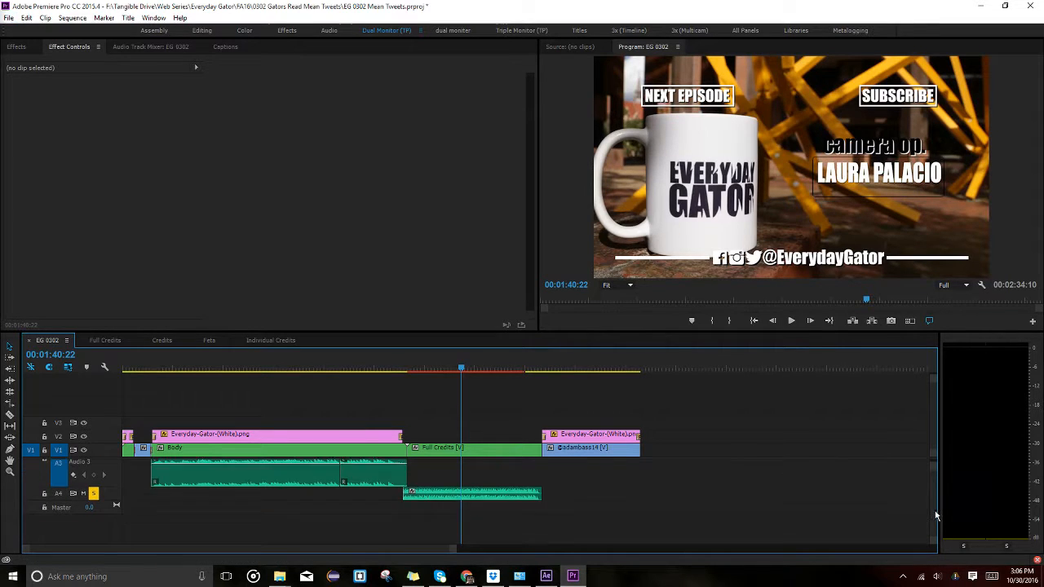
scroll(522, 468, "up", 4)
scroll(553, 463, "up", 1)
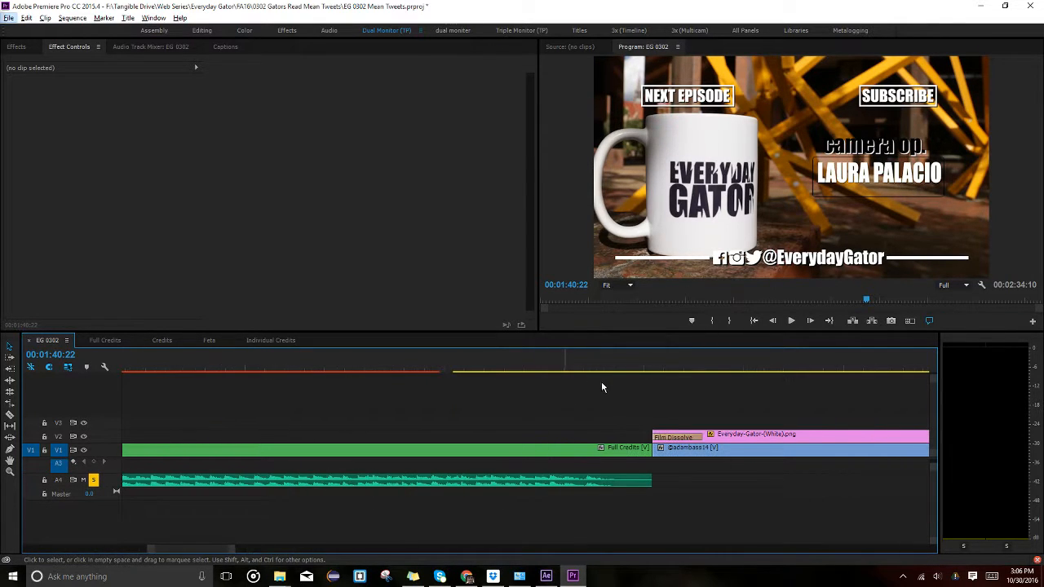
Play the EG 0302 ending from around 02:00:05 with the NEXT EPISODE end card.
left_click(584, 368)
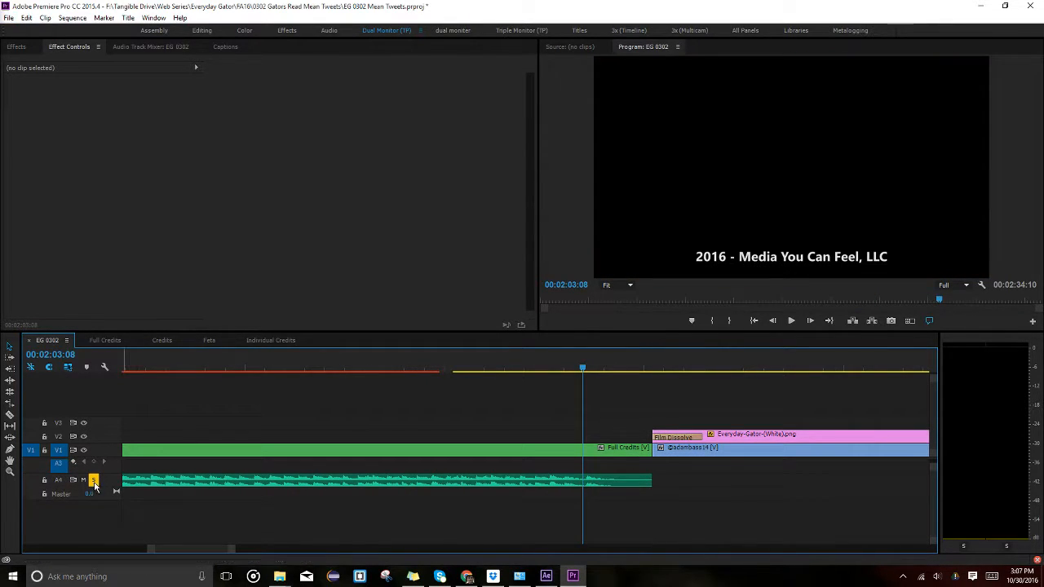
key("space")
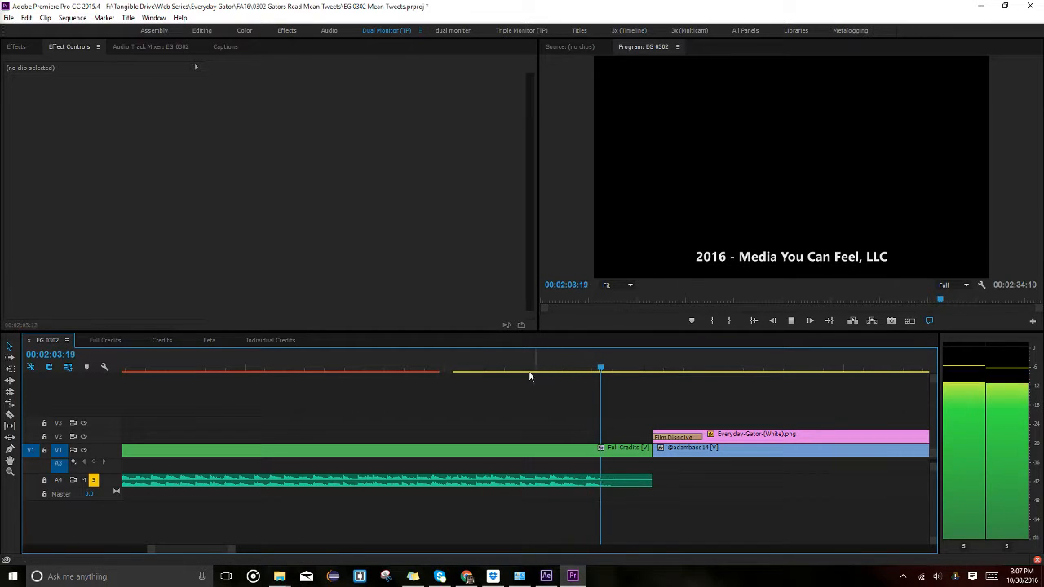
left_click(481, 369)
key("XF86AudioLowerVolume")
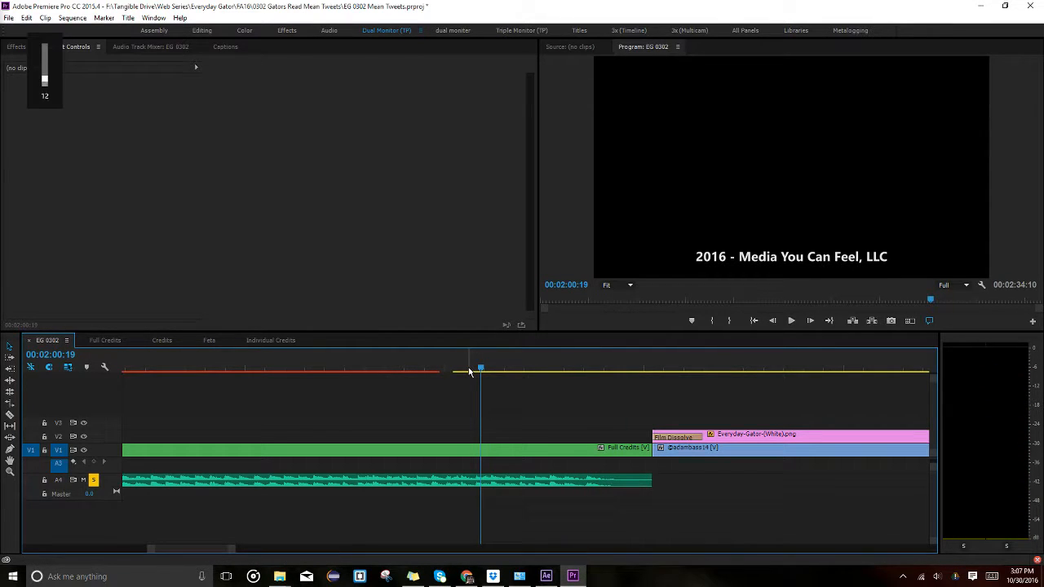
left_click(457, 369)
key("space")
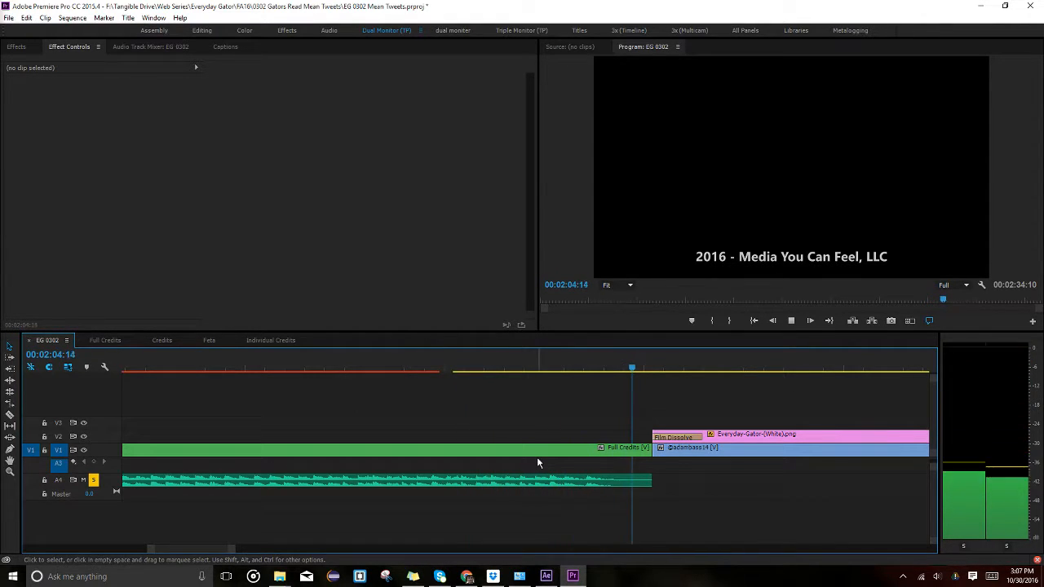
key("space")
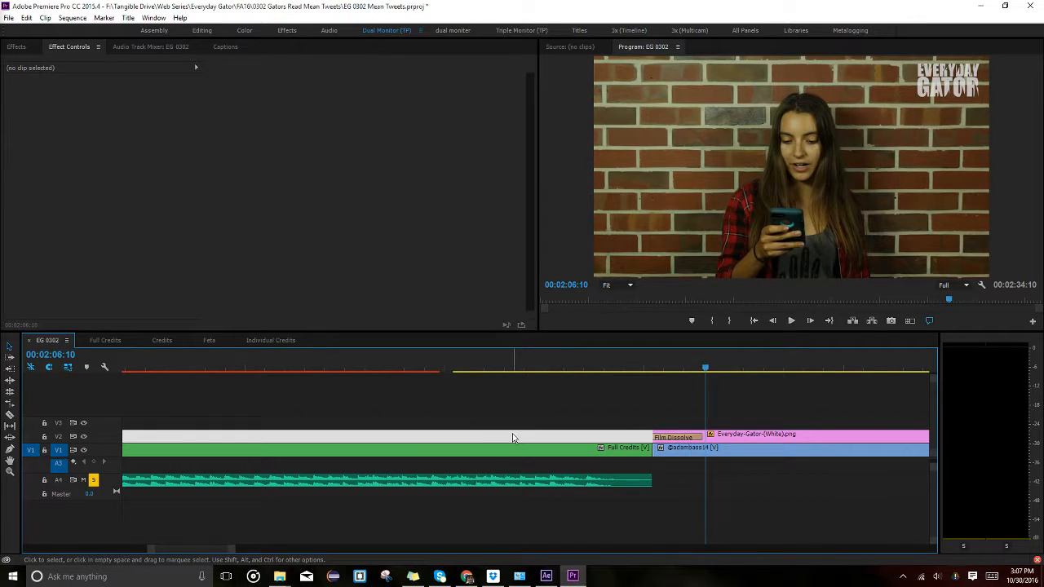
Play the music transition starting from 01:22:20.
scroll(345, 412, "down", 8)
scroll(202, 552, "up", 10)
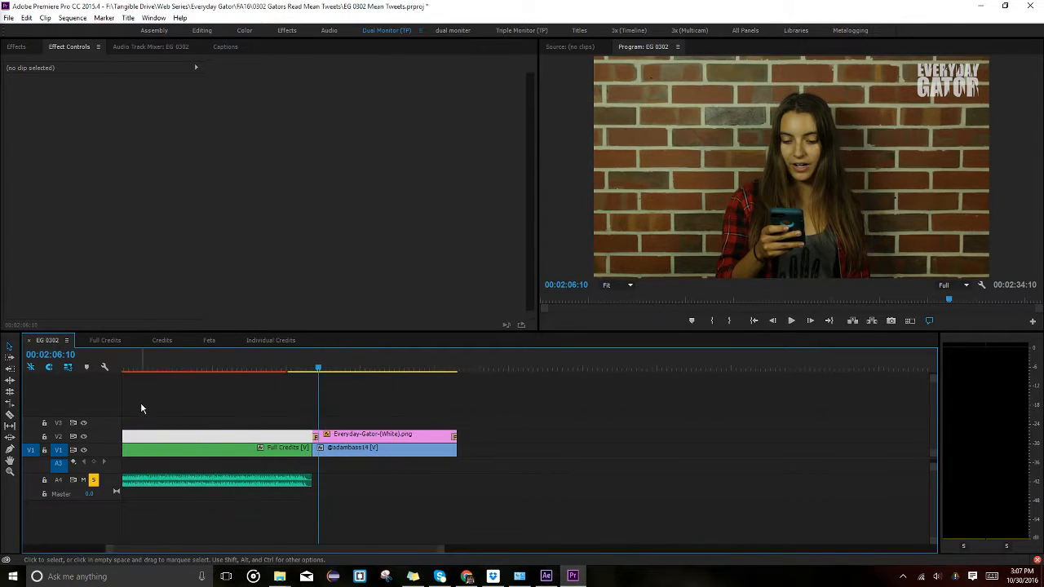
scroll(365, 398, "up", 3)
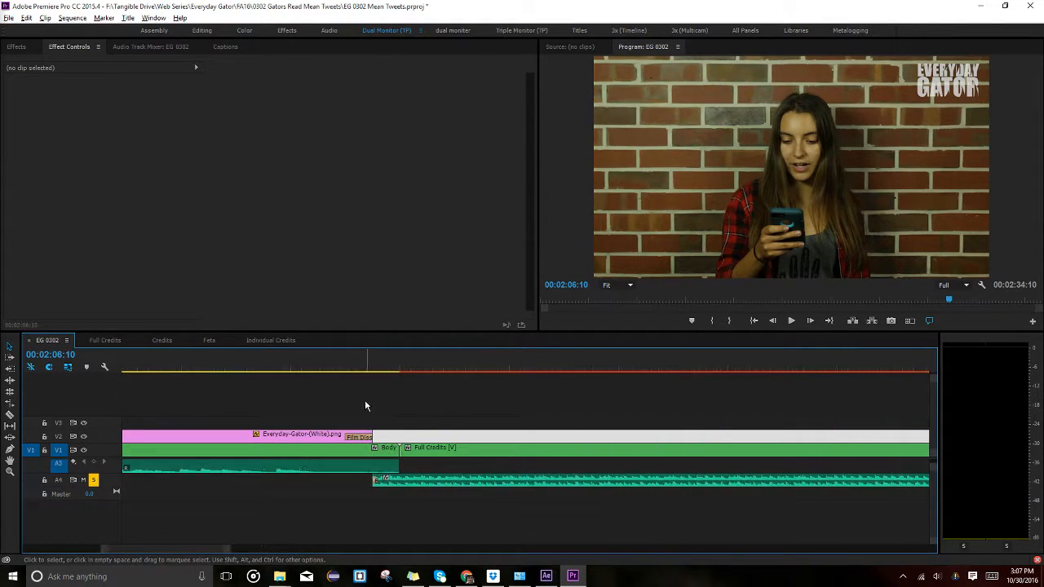
left_click_drag(365, 365, 343, 367)
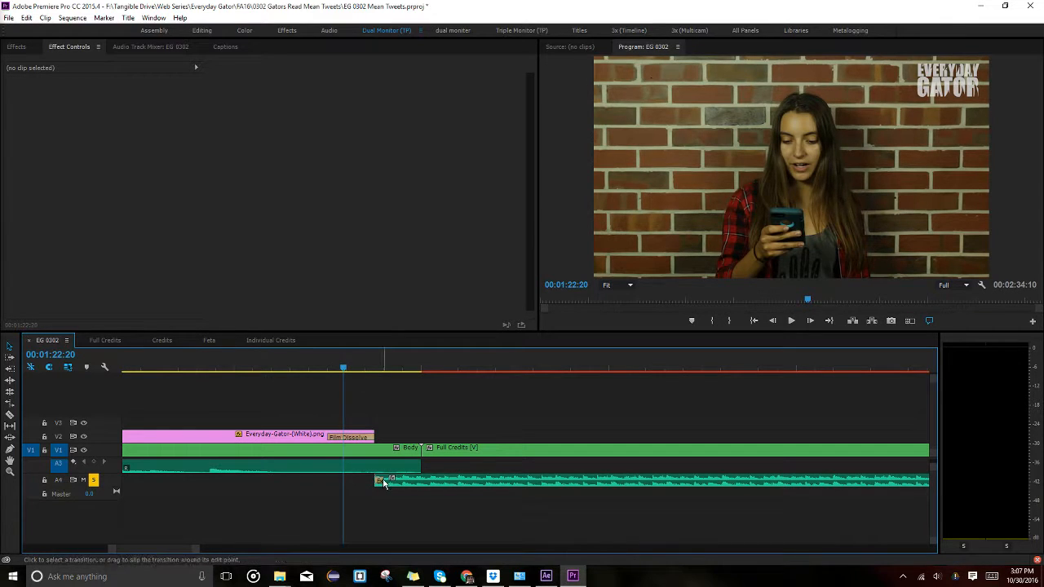
key("space")
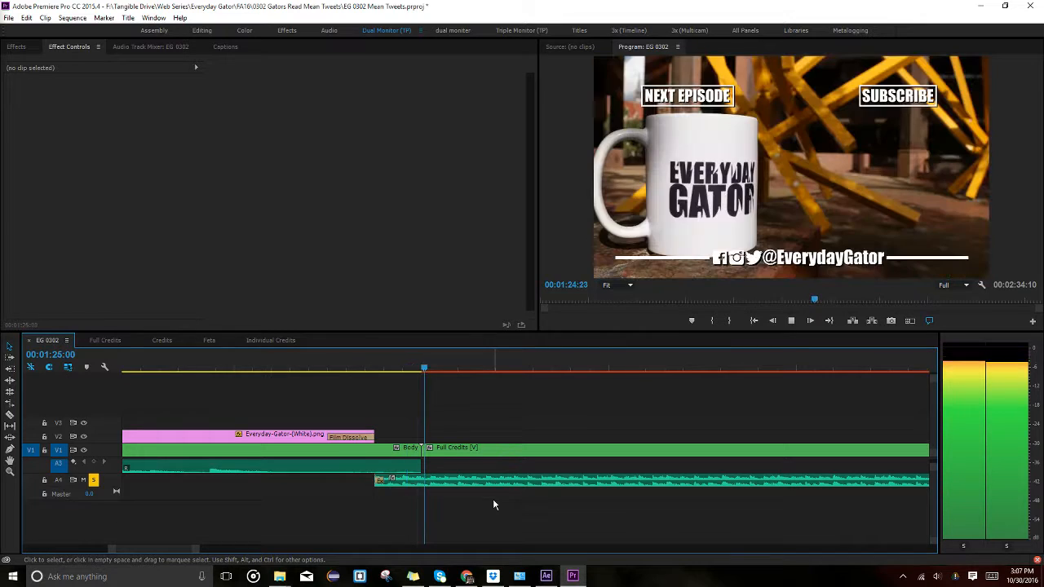
key("space")
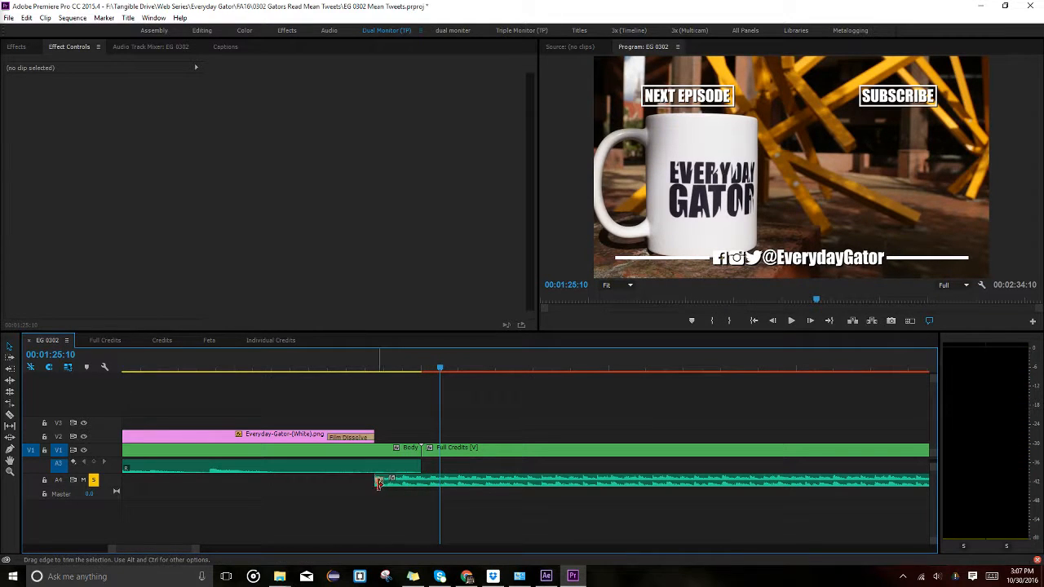
Set the A4 Exponential Fade duration to 00:00:01:00 and play it back.
left_click(379, 482)
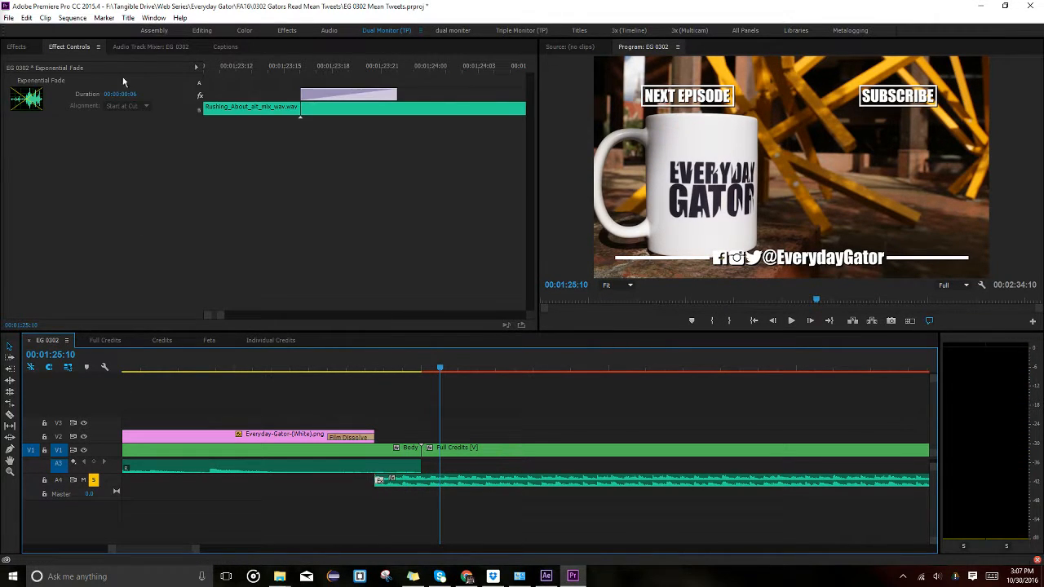
left_click(130, 94)
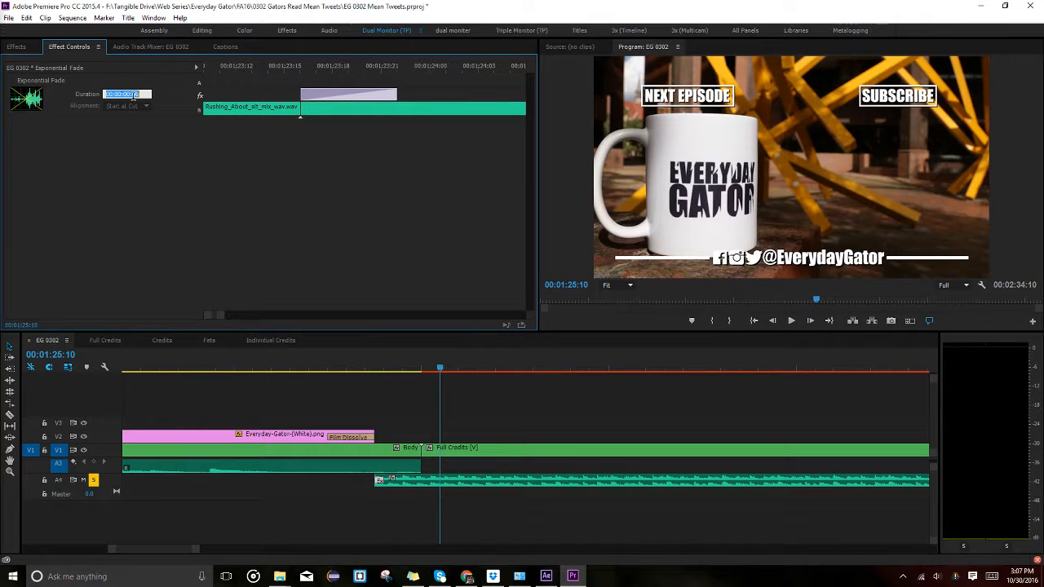
type("100")
key("Return")
left_click(336, 368)
key("space")
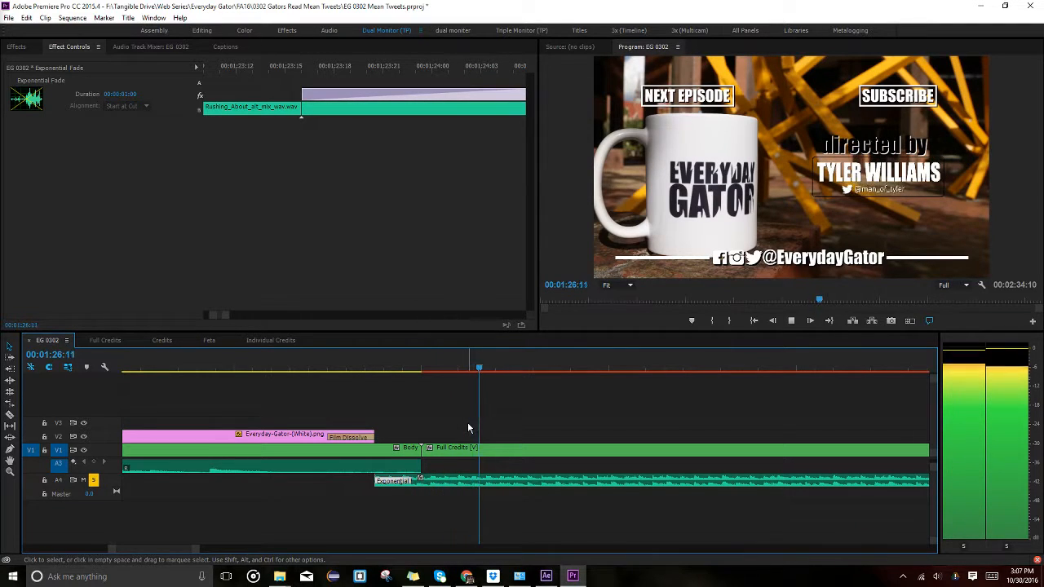
scroll(664, 444, "down", 4)
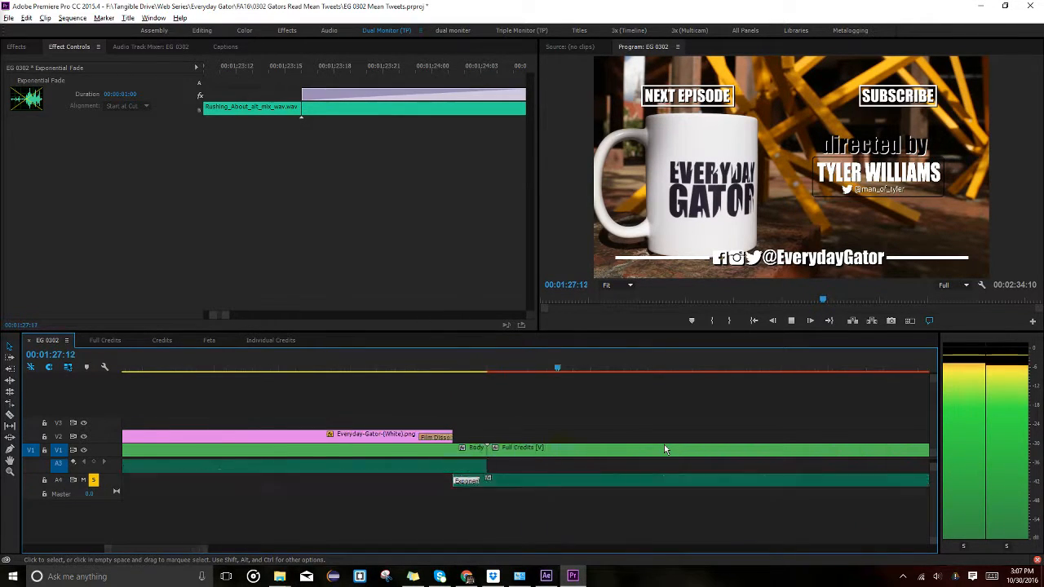
key("space")
left_click(552, 404)
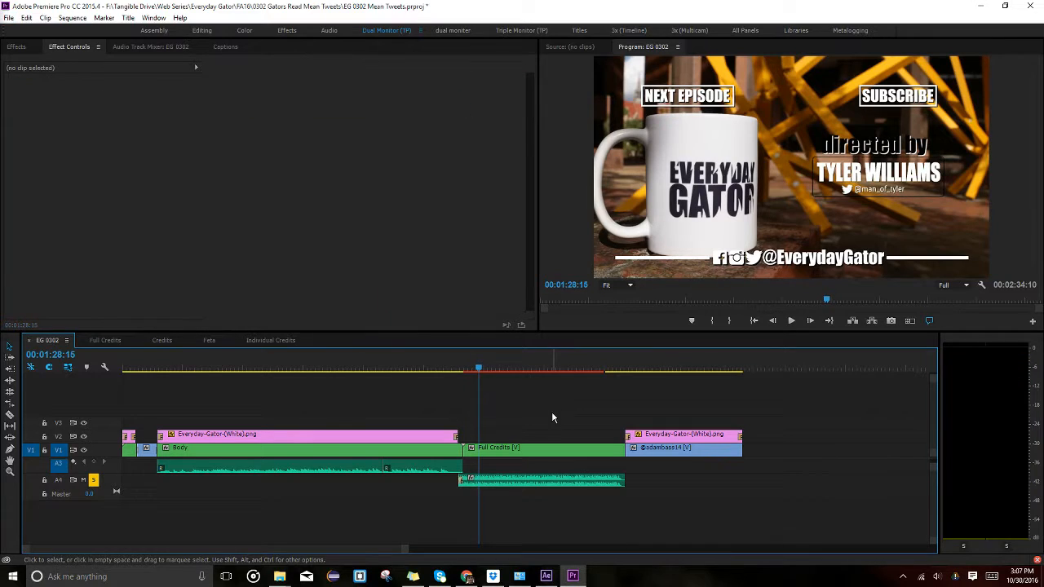